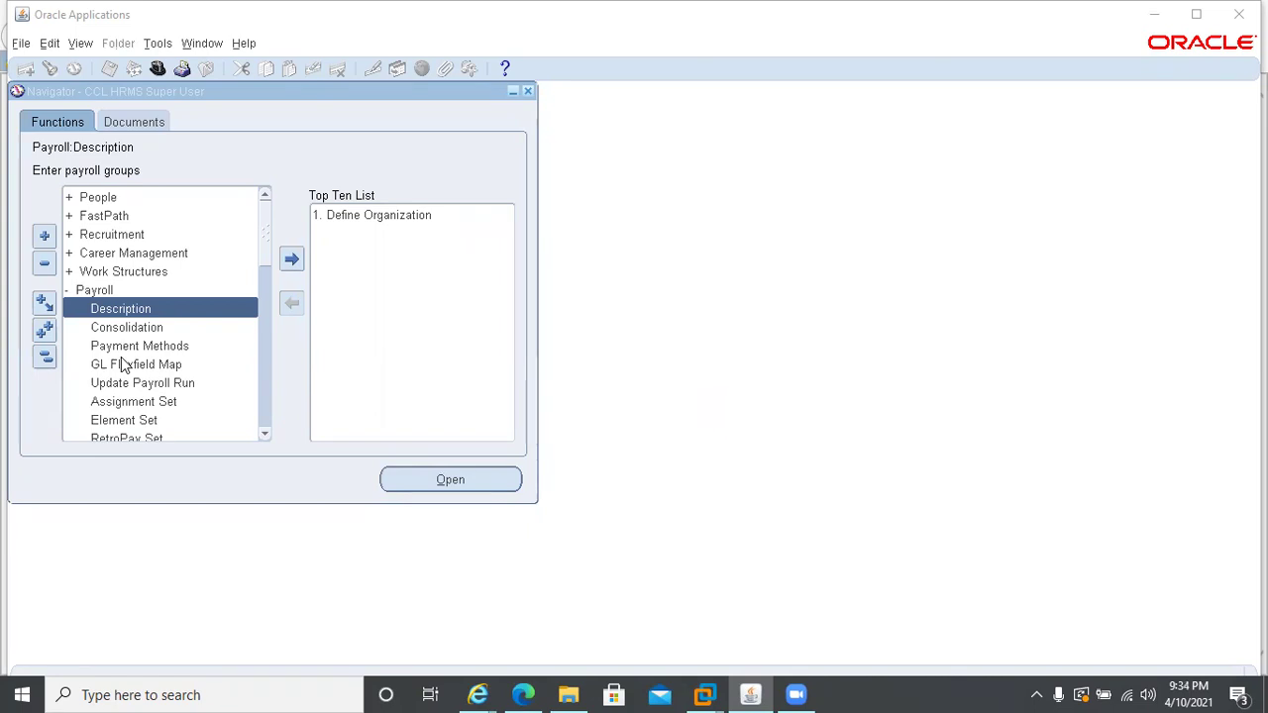
- Review the existing consolidation sets, close them, and choose the Payment Methods function
double_click(121, 325)
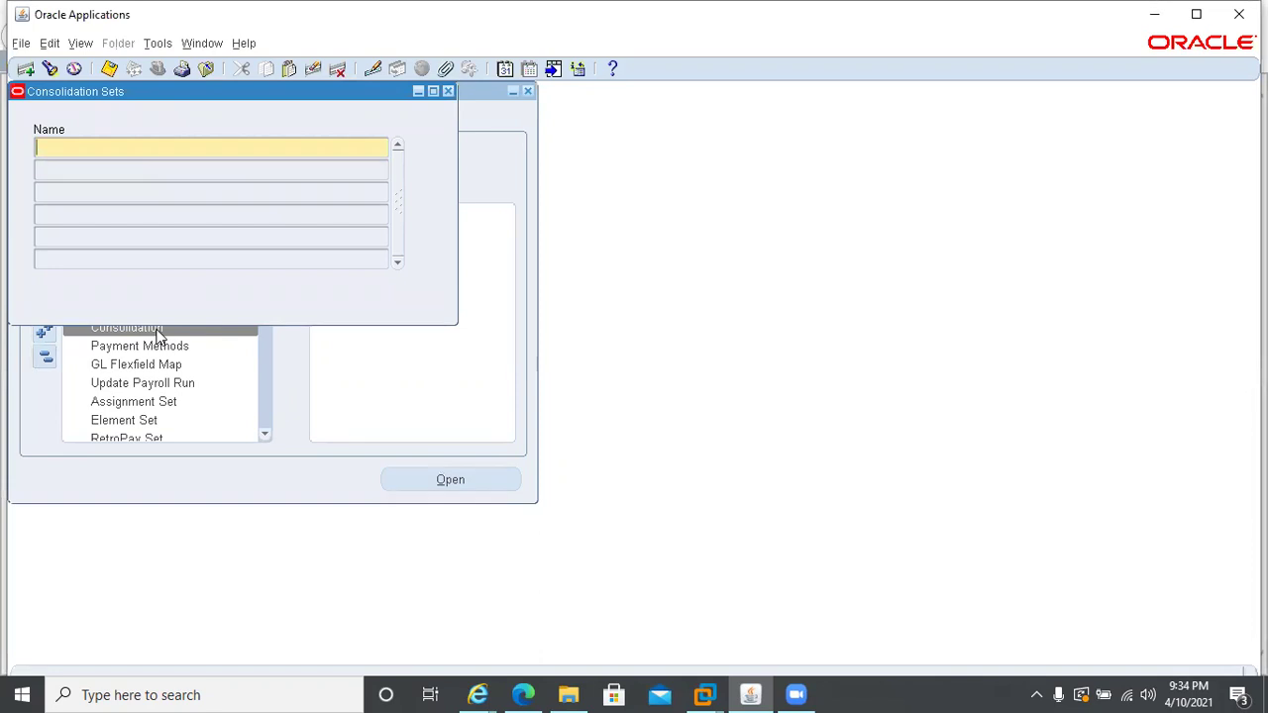
key(ctrl+F11)
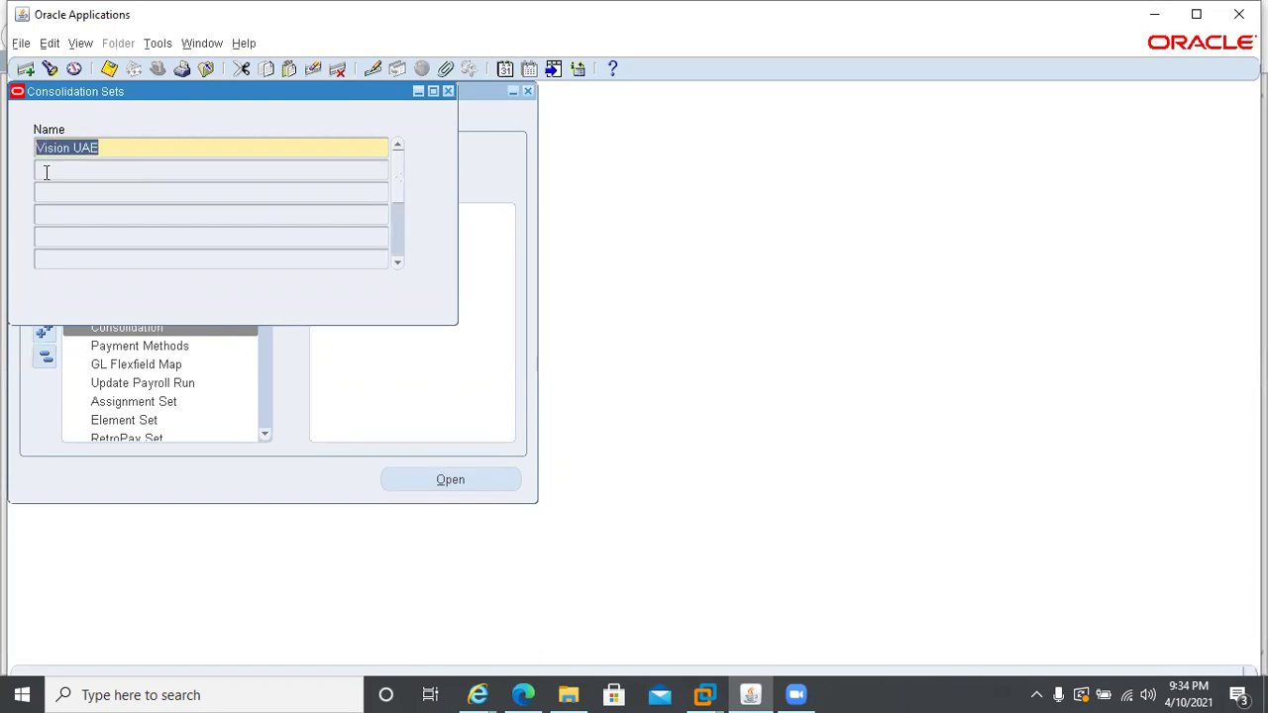
click(132, 170)
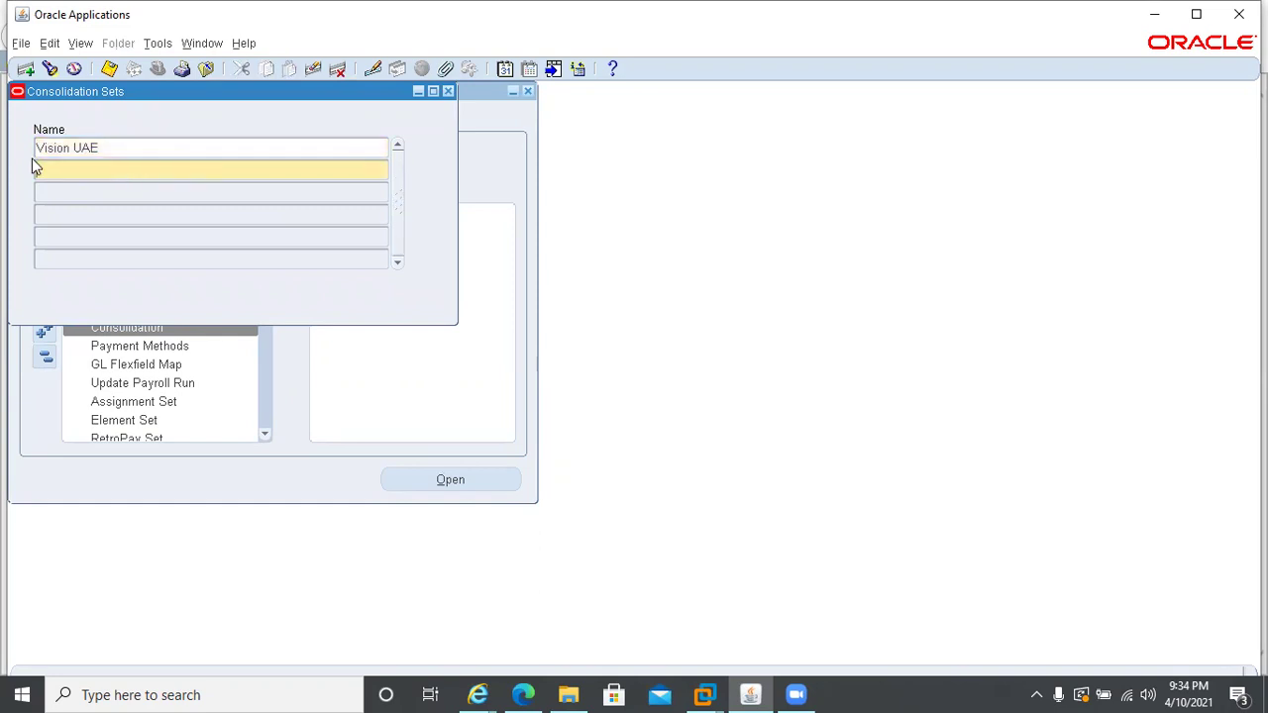
click(447, 91)
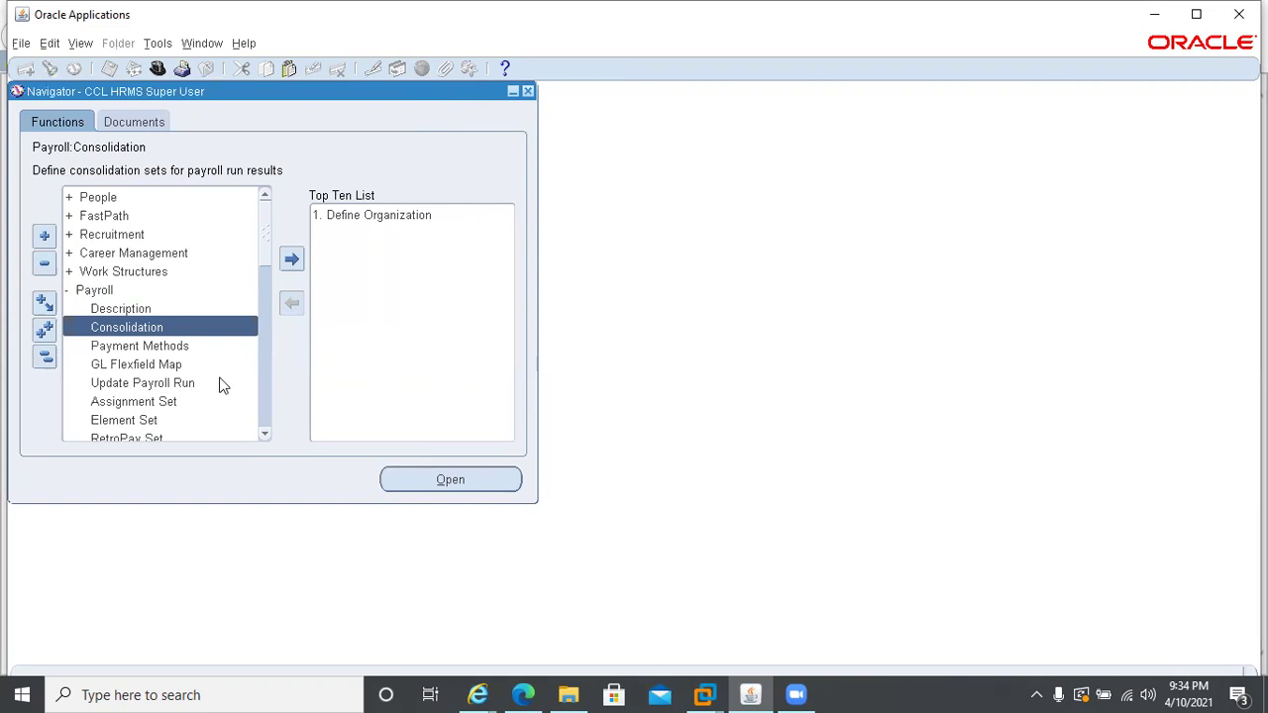
click(110, 345)
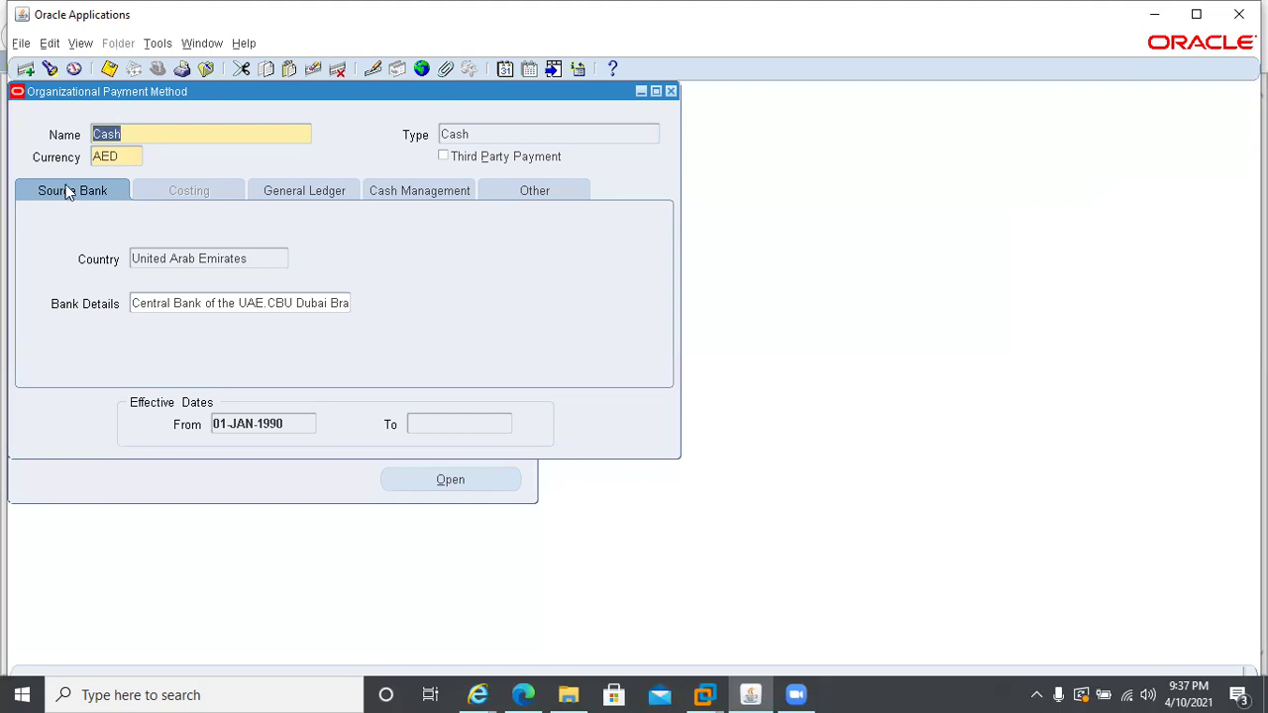
click(121, 163)
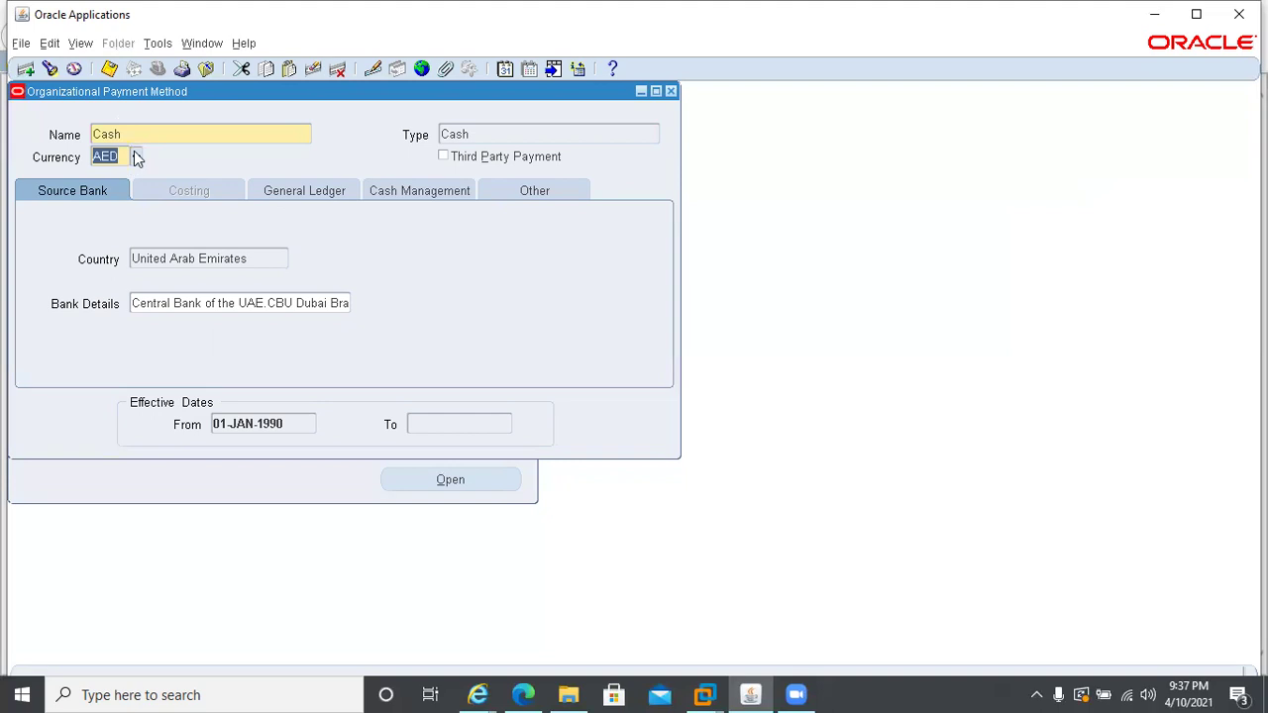
click(137, 156)
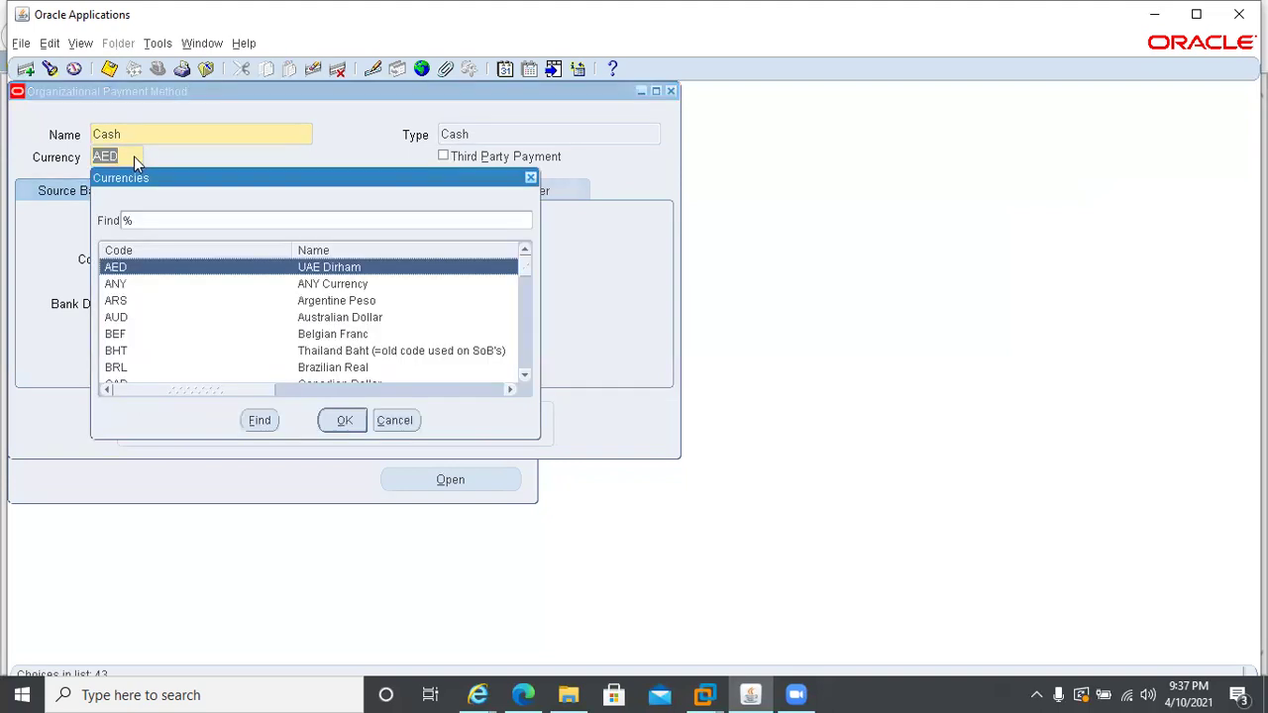
click(123, 352)
scroll(124, 352, down, 3)
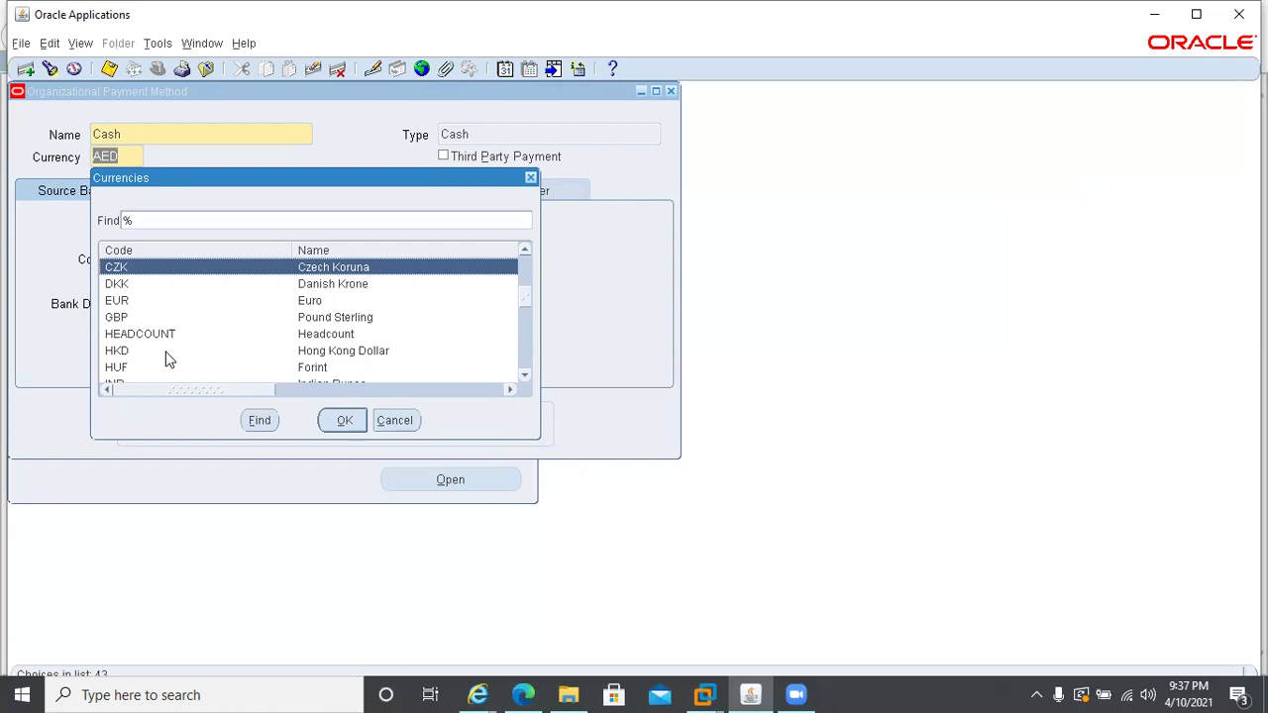
click(400, 424)
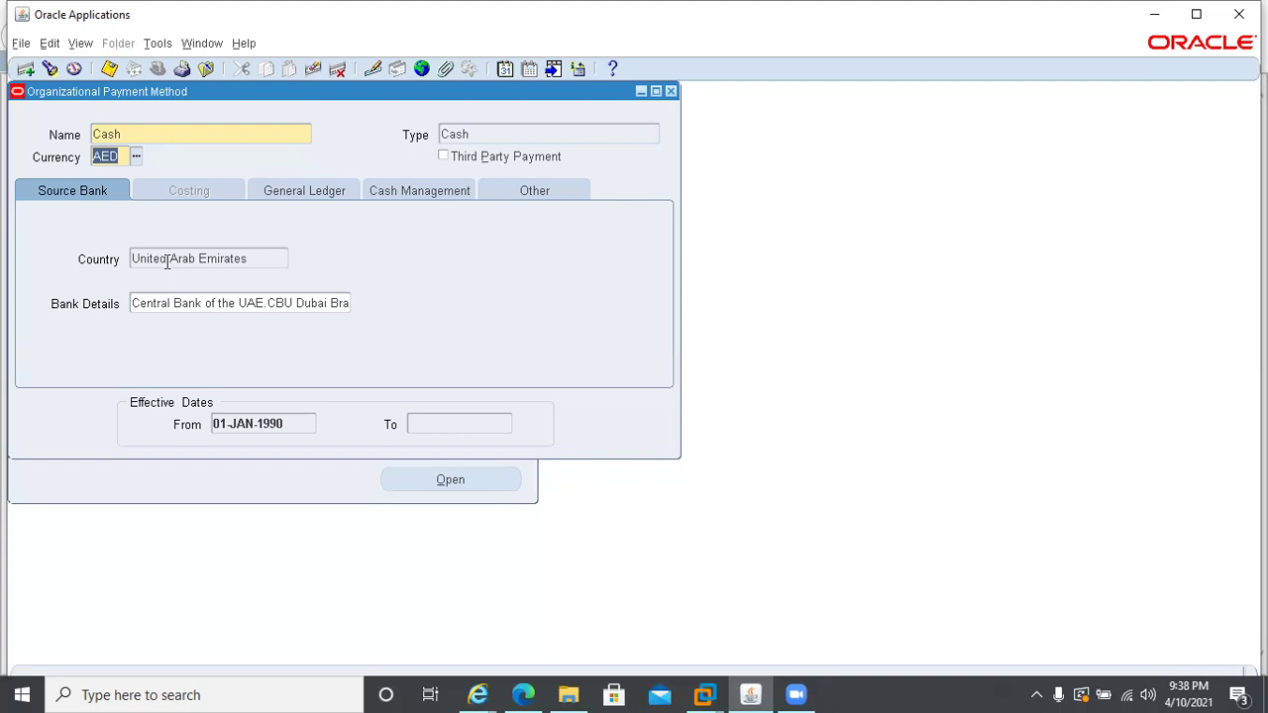
- Open the Cash method's UAE source bank details and move to the Bank Branch field
click(261, 265)
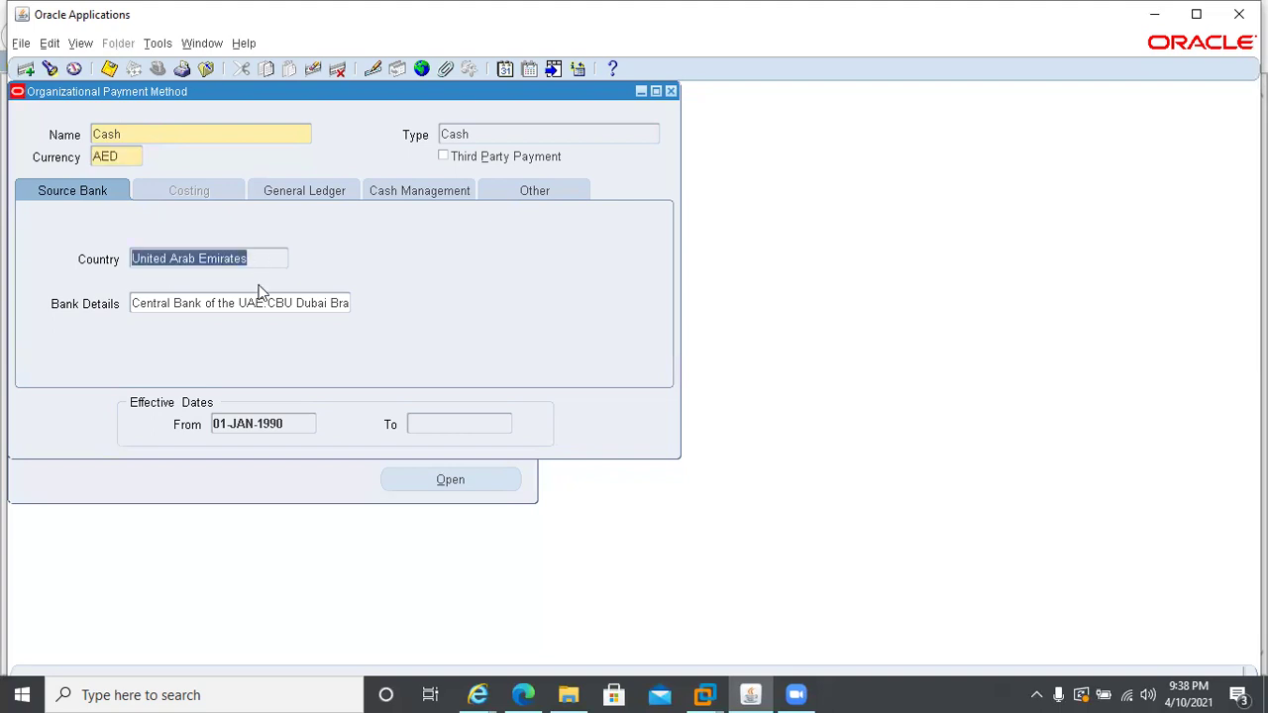
click(252, 303)
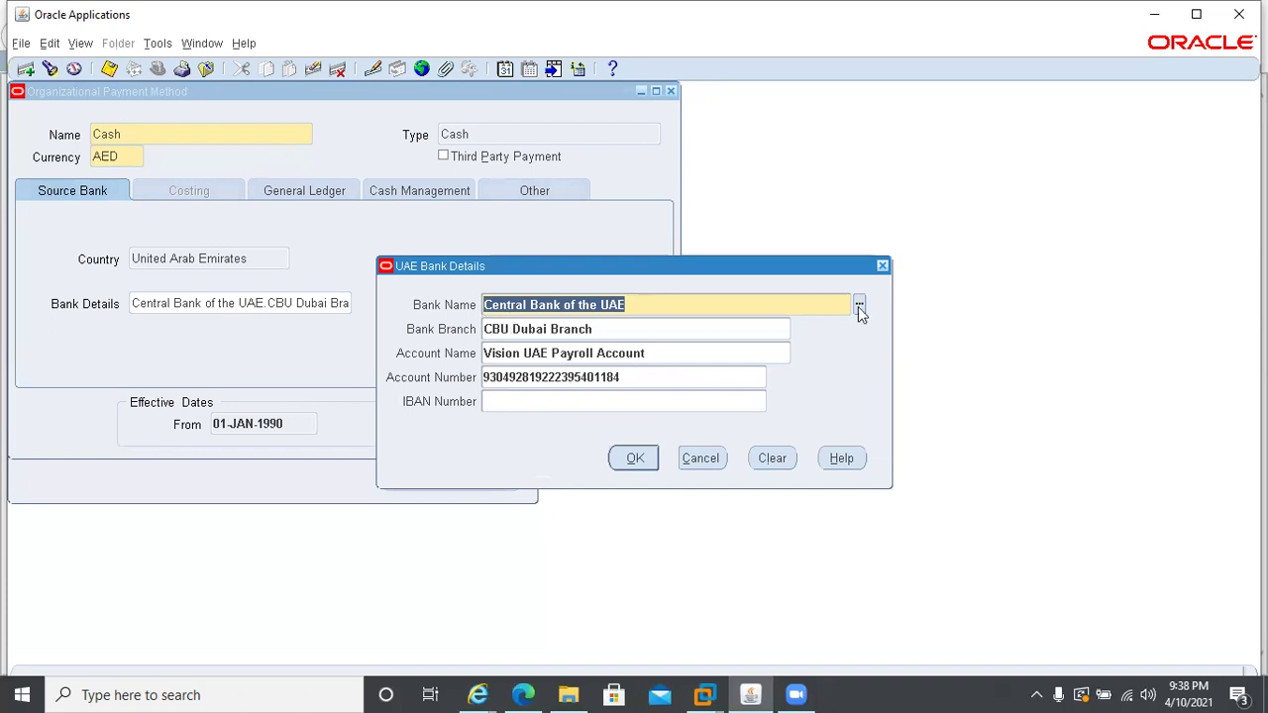
key(Tab)
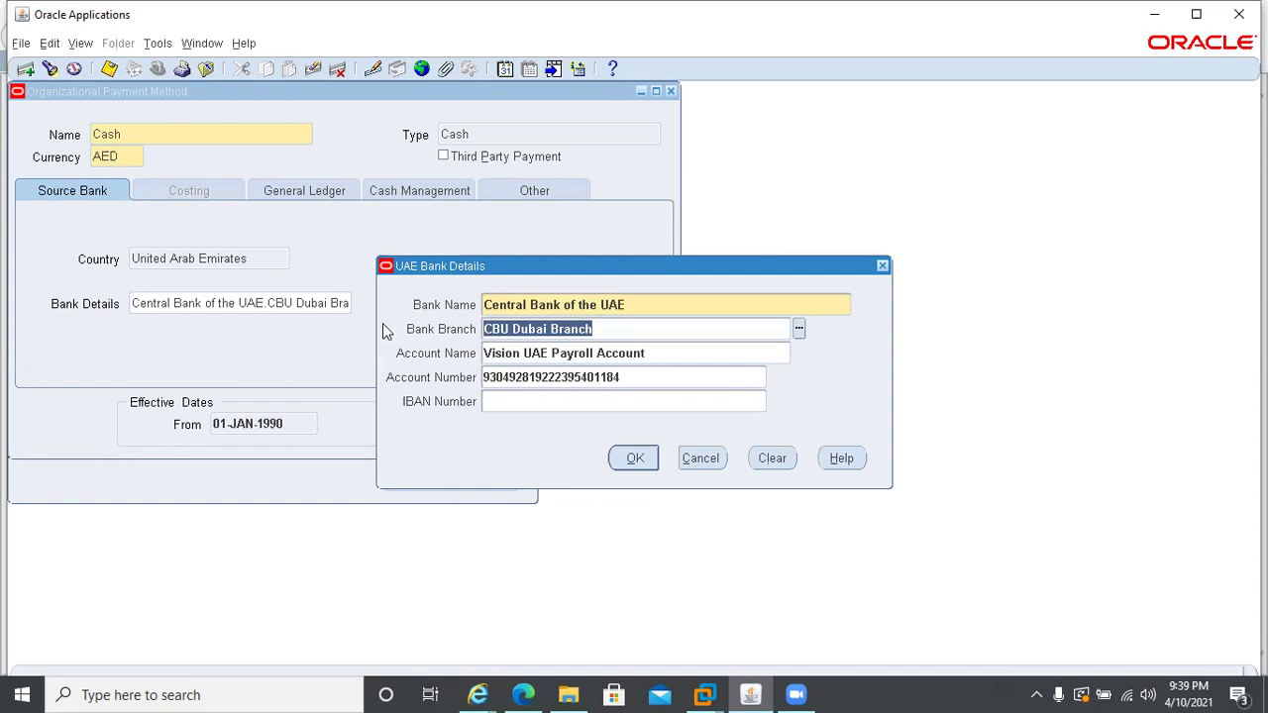
- Check the branch list, keep CBU Dubai Branch, and cancel the bank details unchanged
click(798, 328)
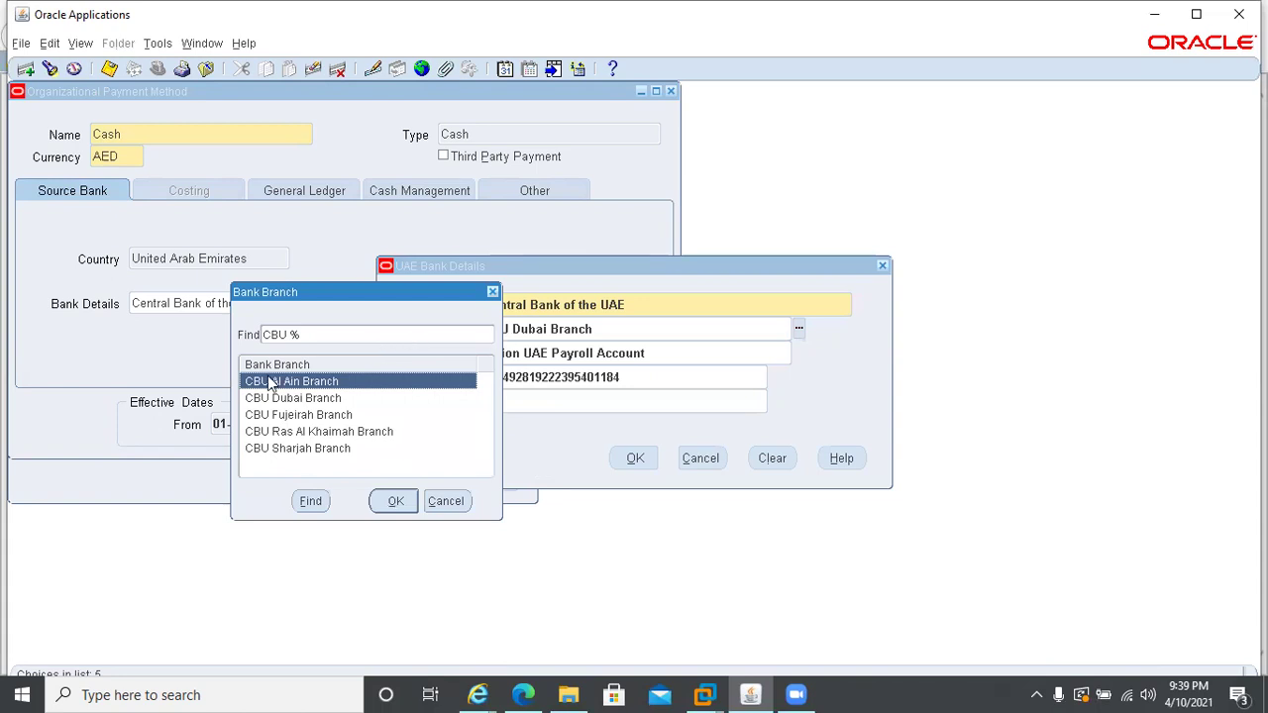
drag(392, 293, 396, 347)
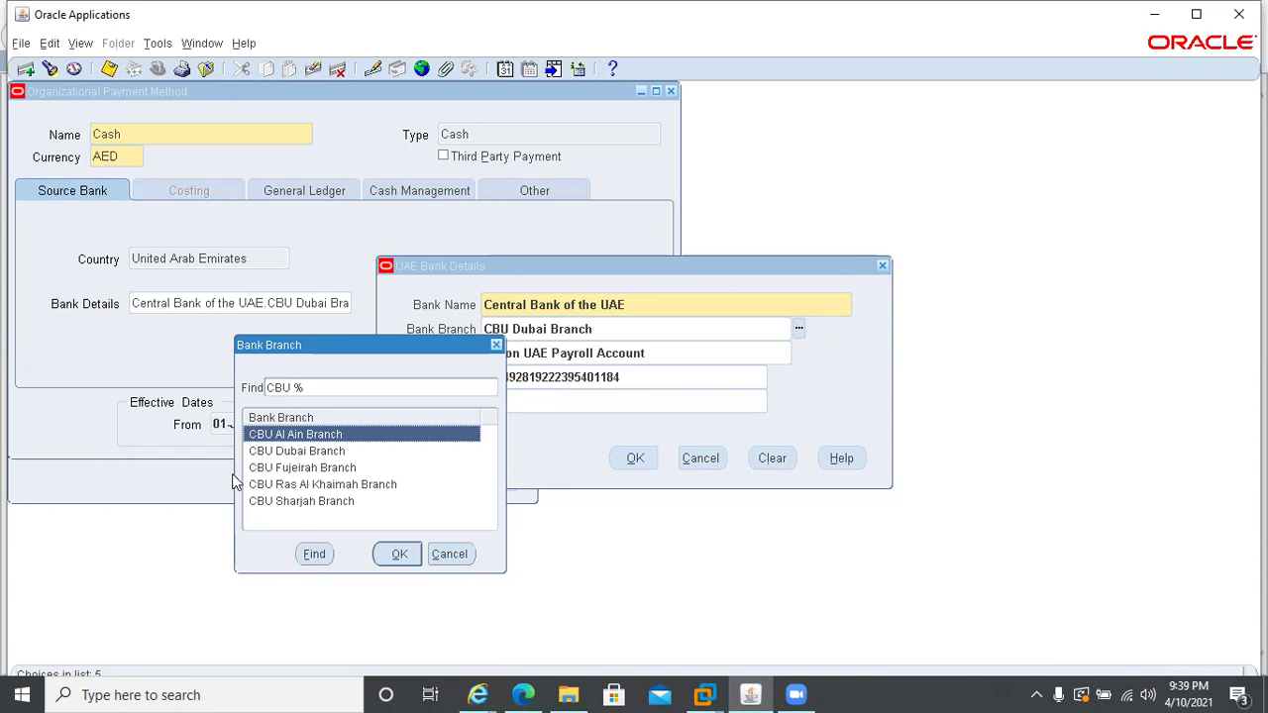
click(444, 560)
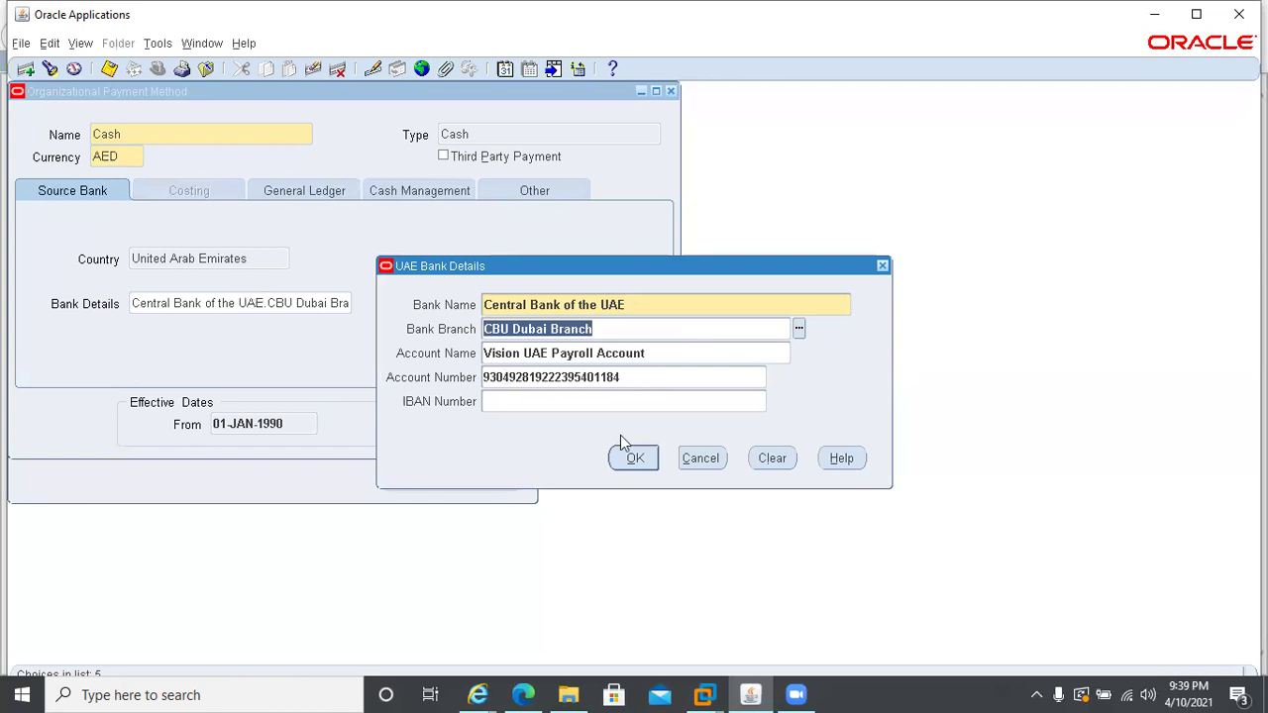
click(690, 463)
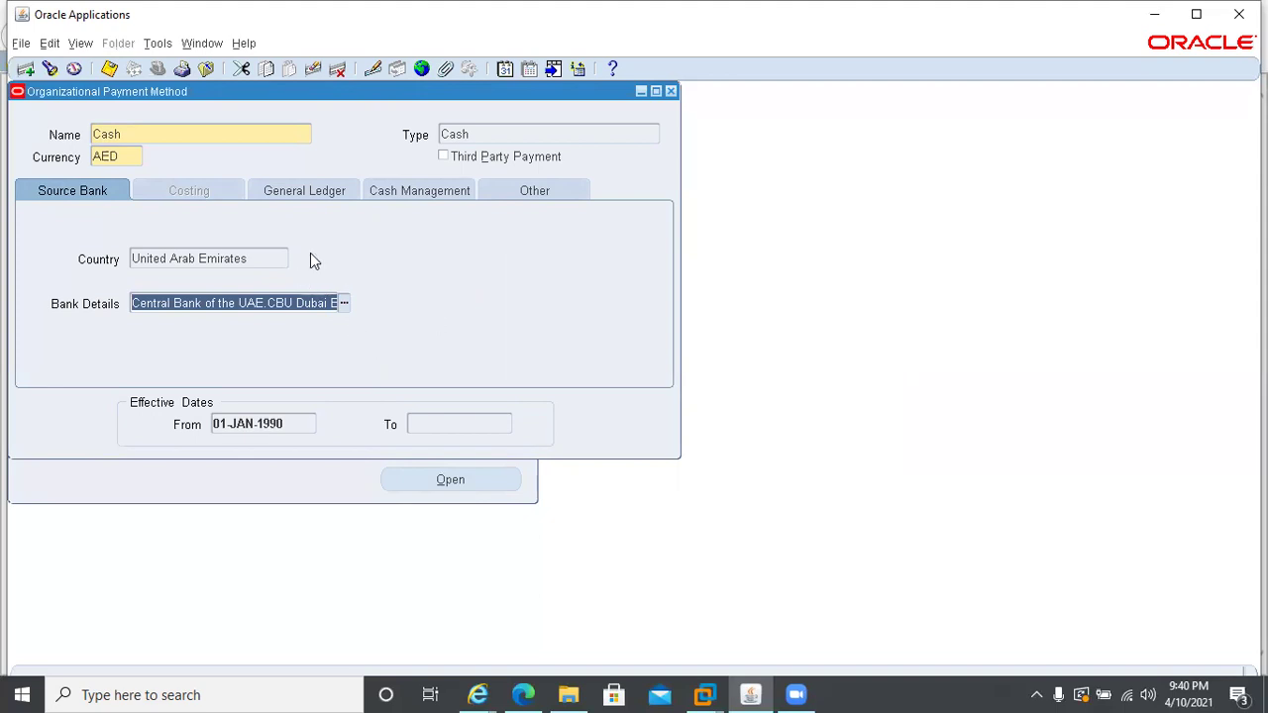
- On the General Ledger details, open the Ledger list twice and close it unchosen
click(316, 193)
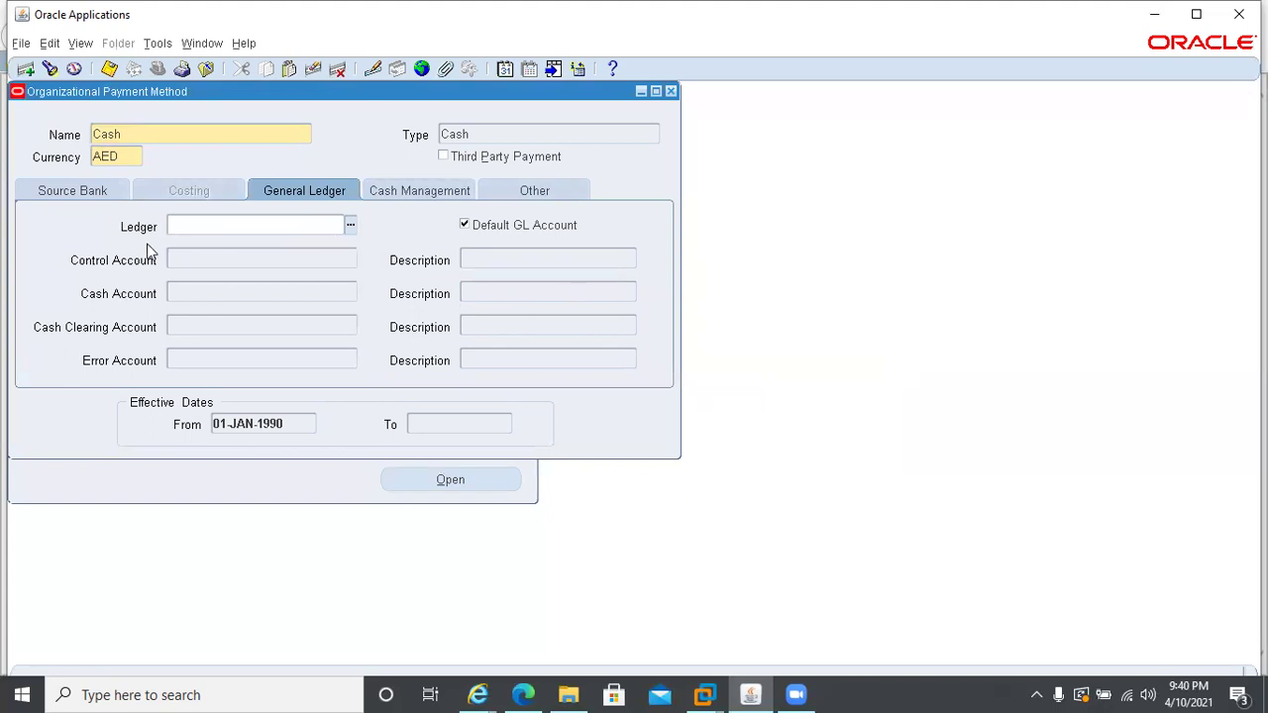
click(350, 225)
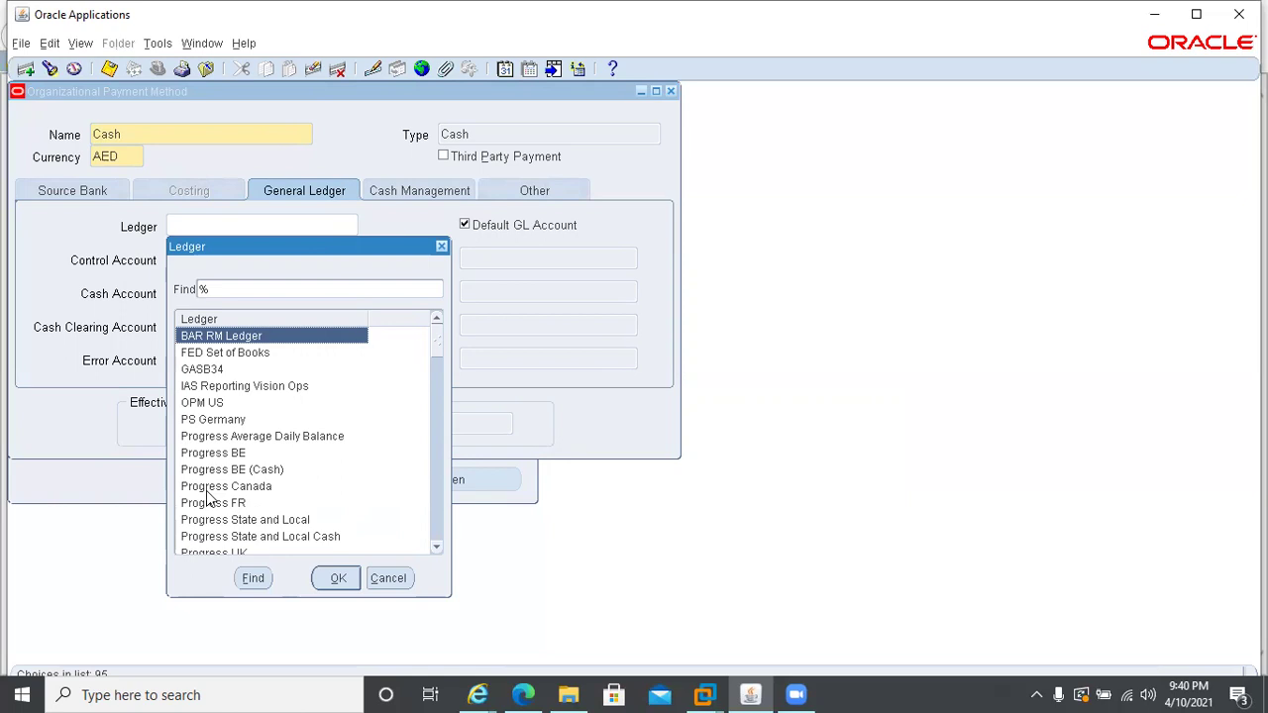
key(Escape)
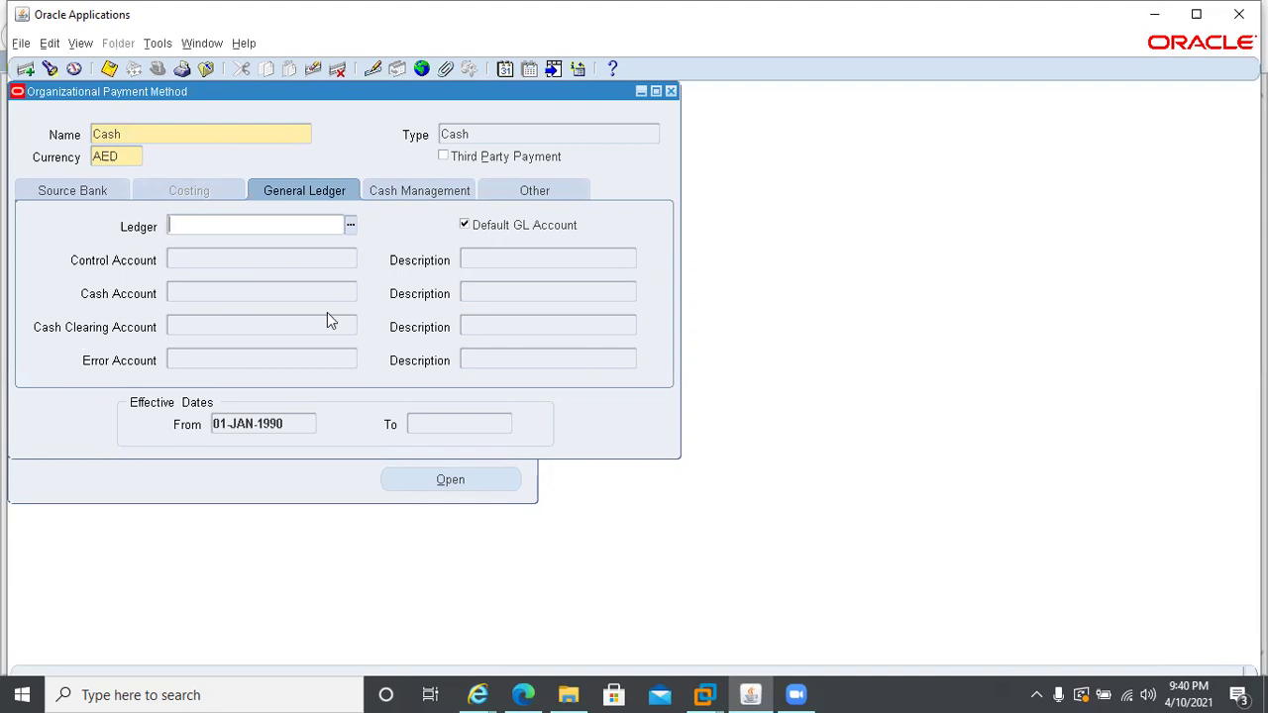
key(ctrl+l)
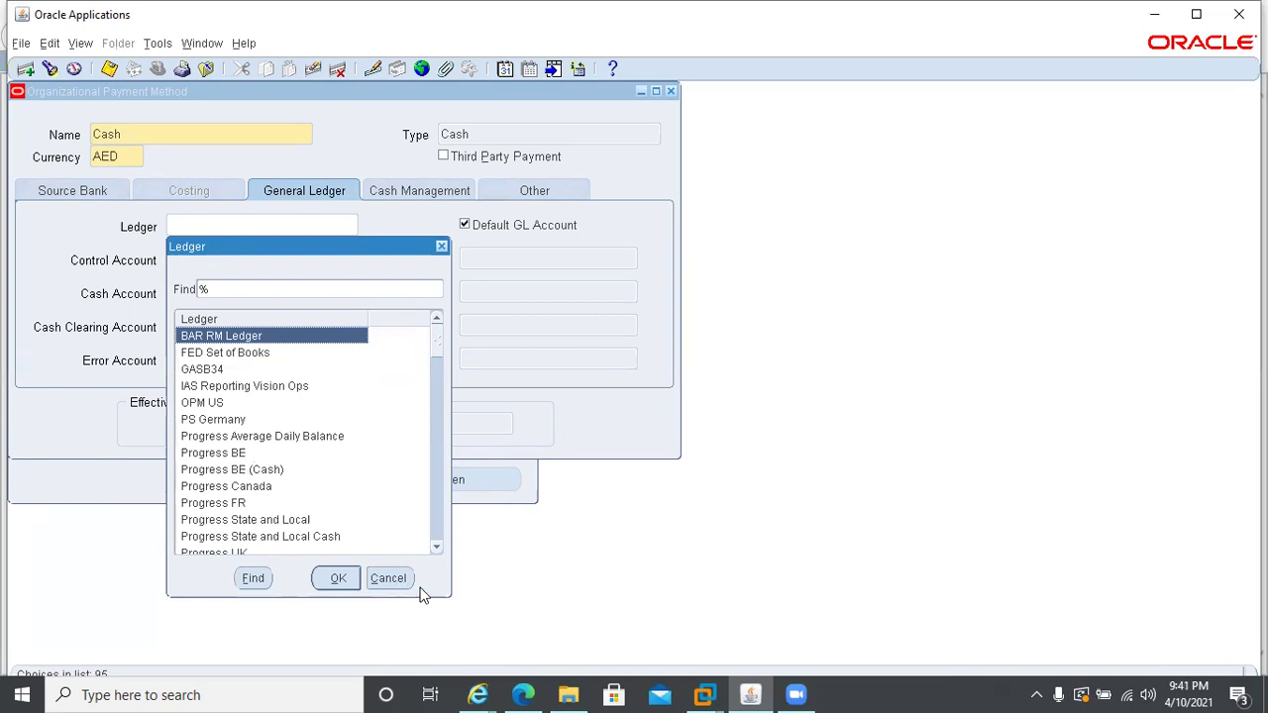
click(389, 583)
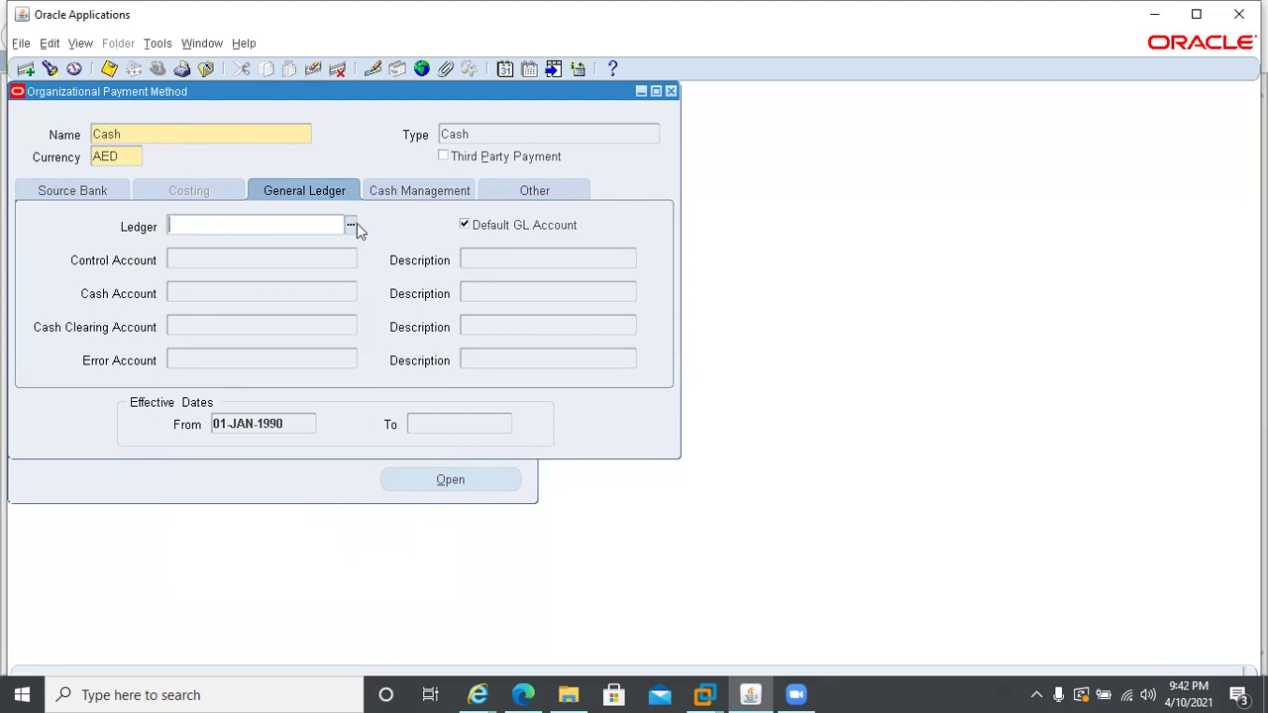
- Show the Cash method's Cash Management details, where Bank Account is blank
click(405, 197)
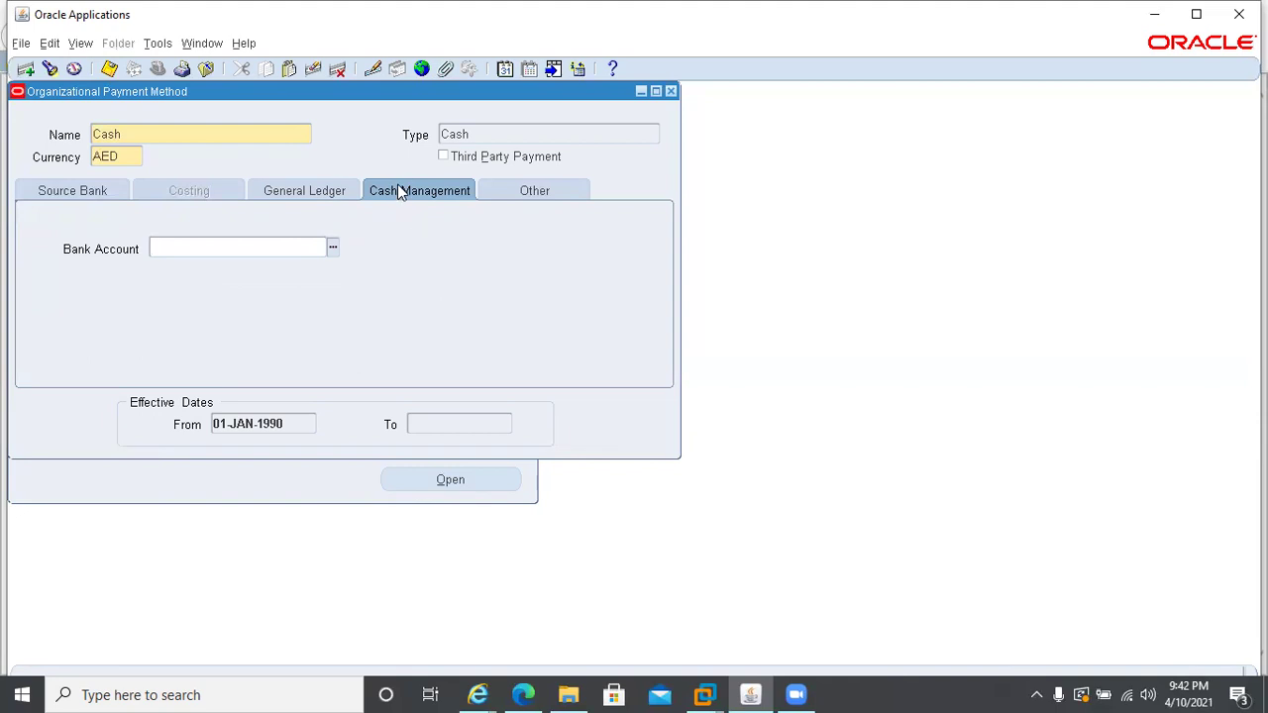
- Look up bank accounts, finding none, then view the Cash method's Other details
click(332, 249)
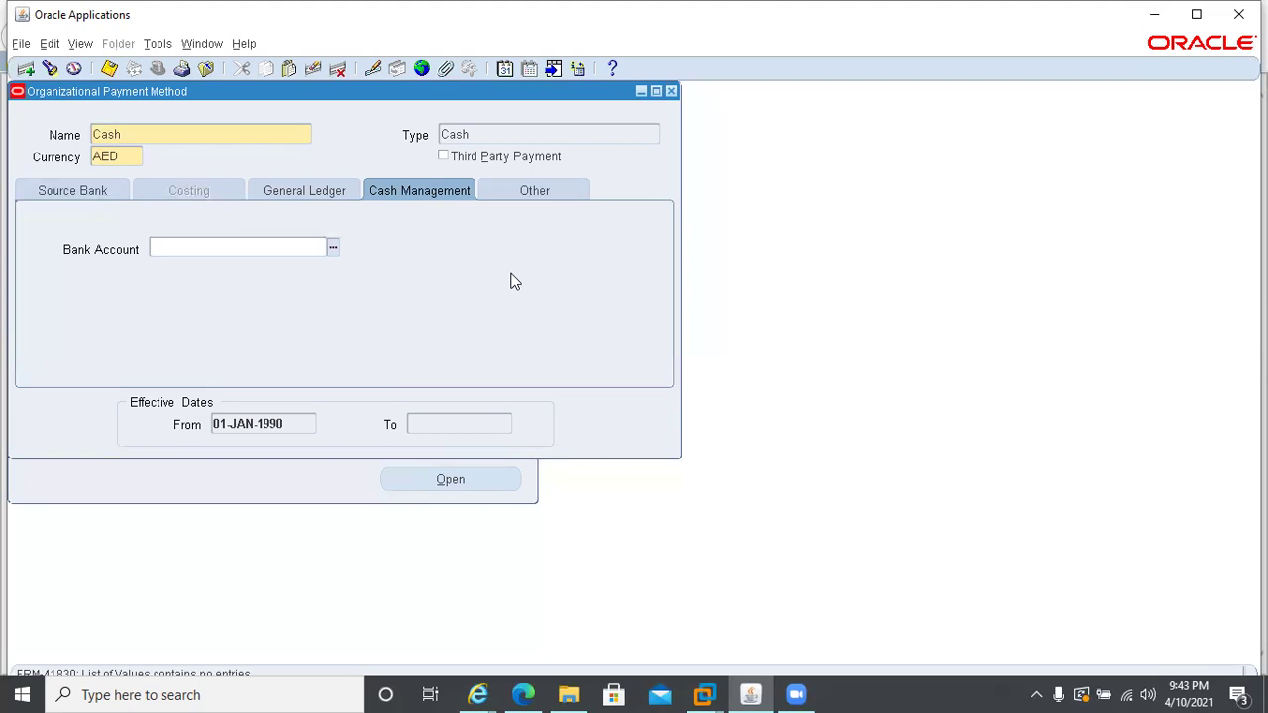
click(529, 198)
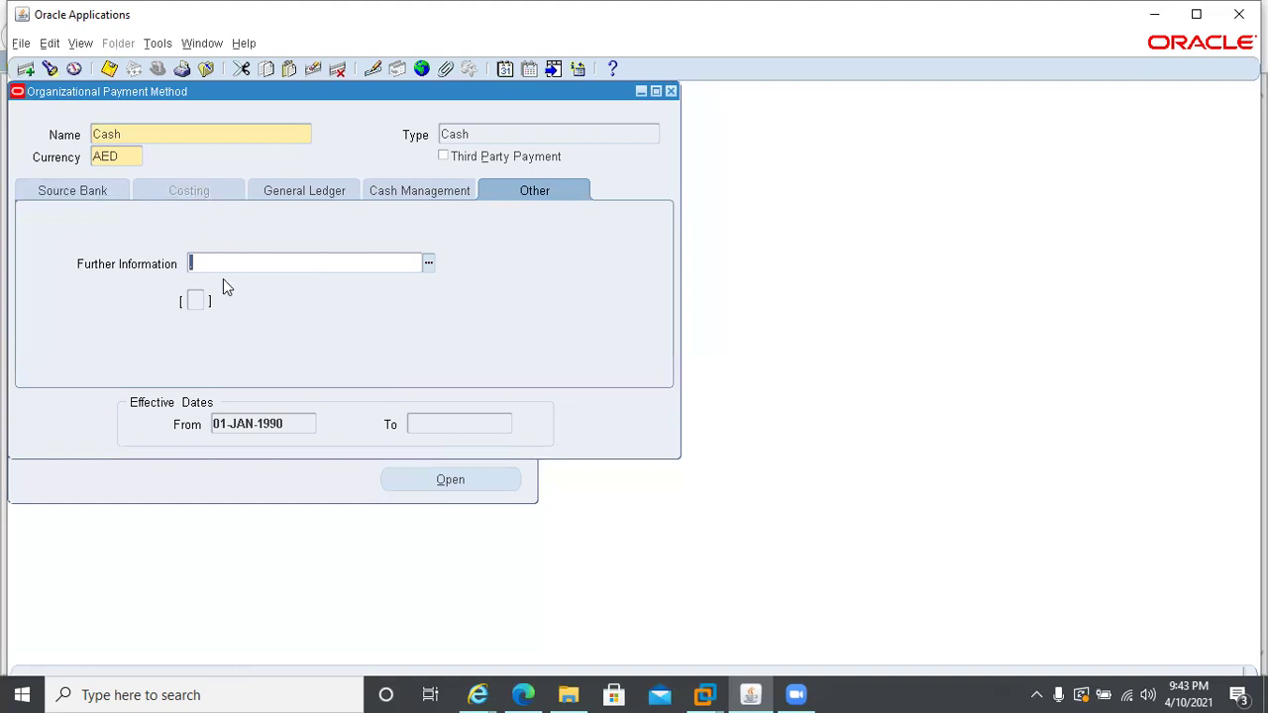
- Check Further Information's Cash Analysis values (none), close it, and open the form's help
click(428, 265)
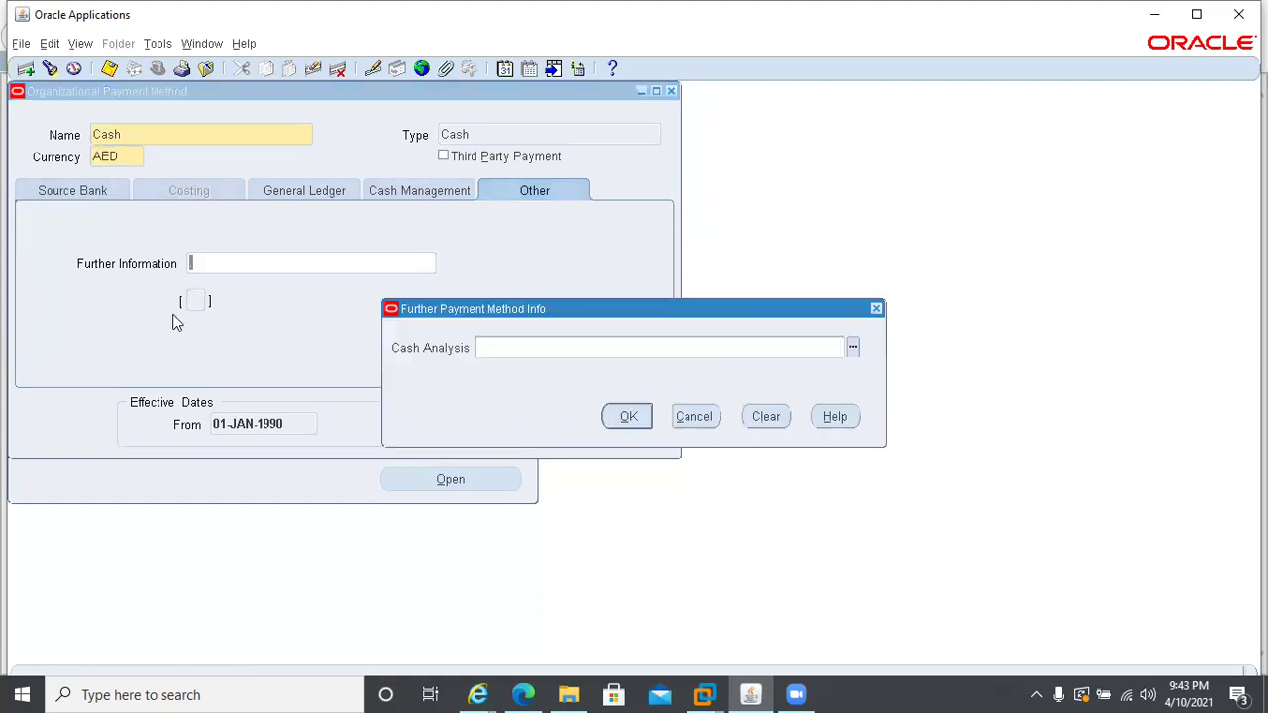
click(851, 347)
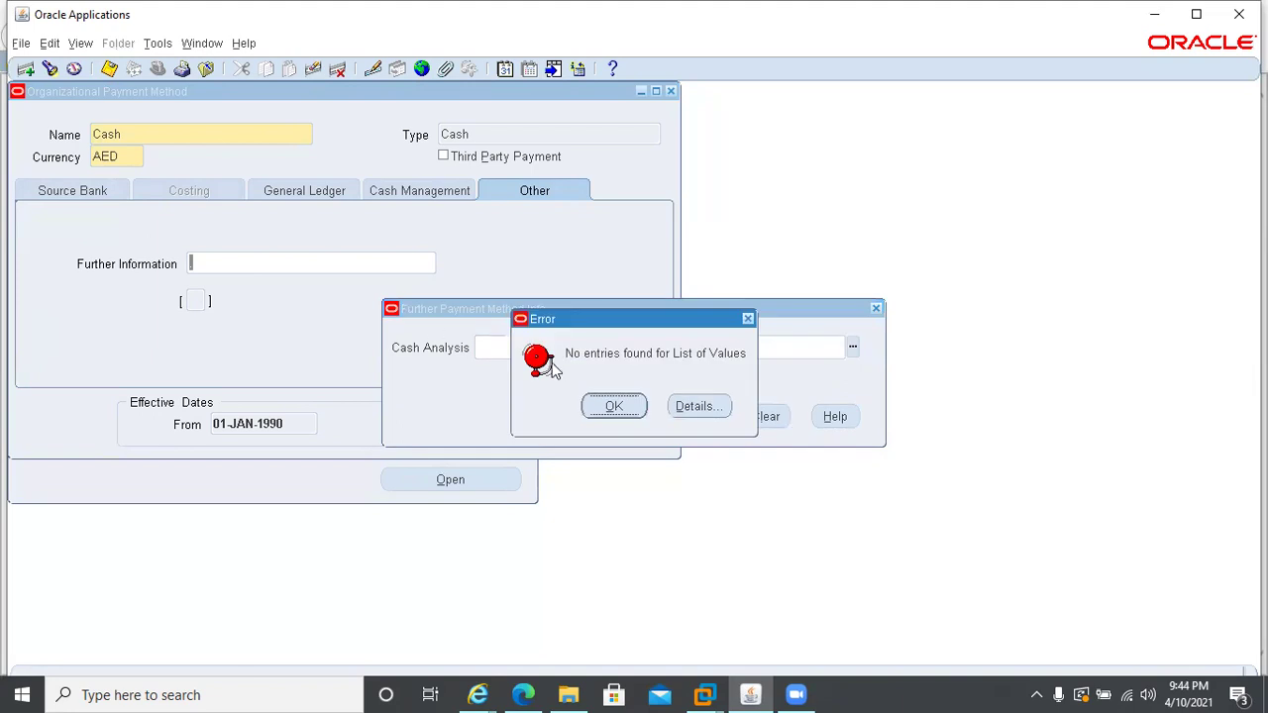
click(612, 407)
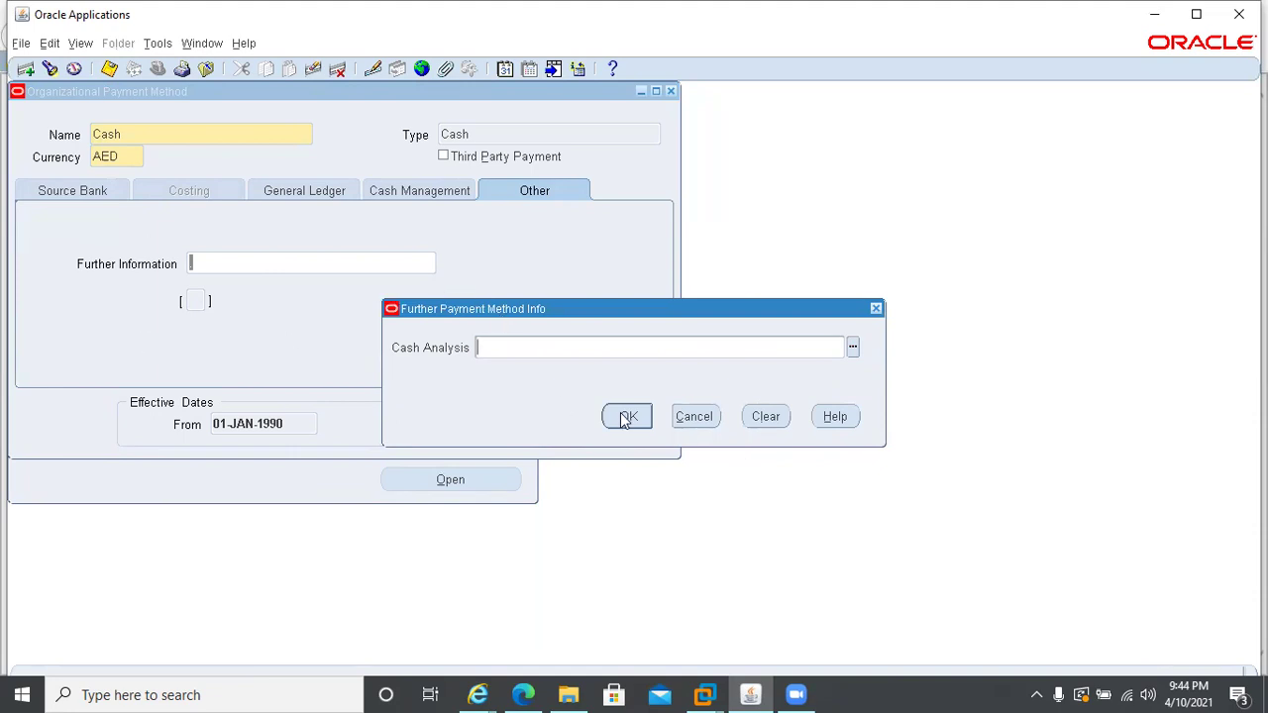
click(691, 420)
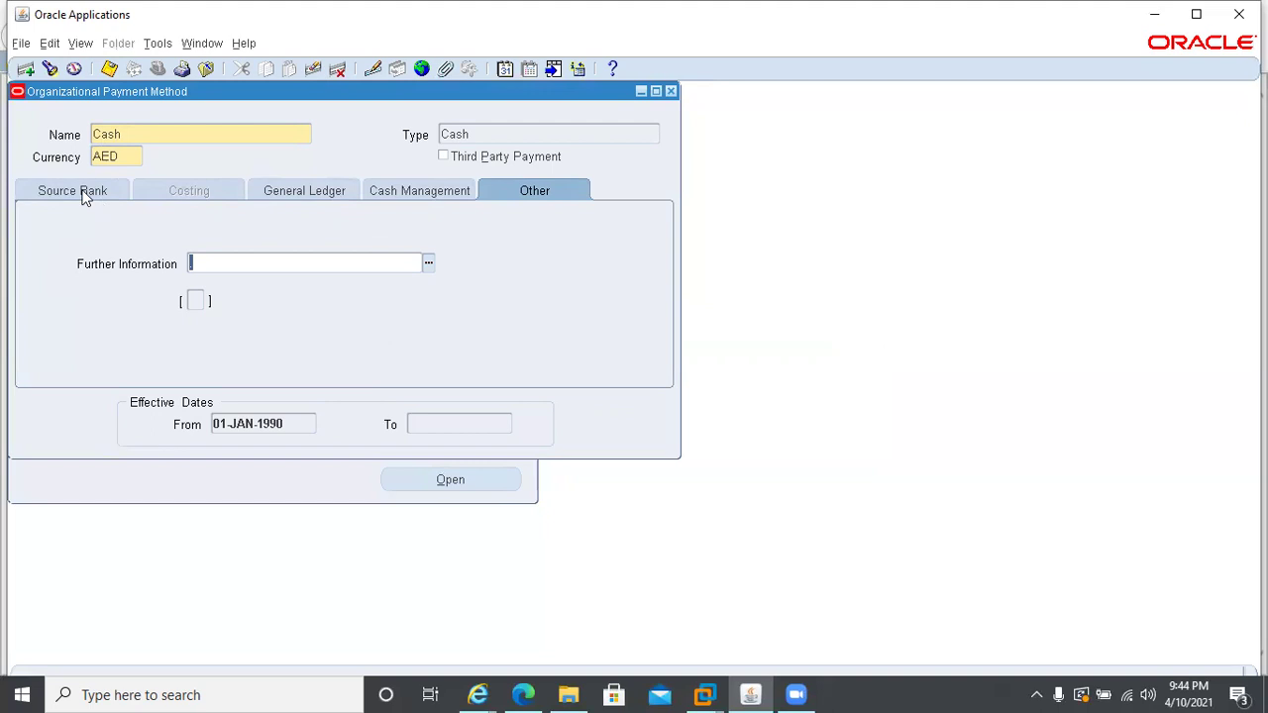
click(614, 69)
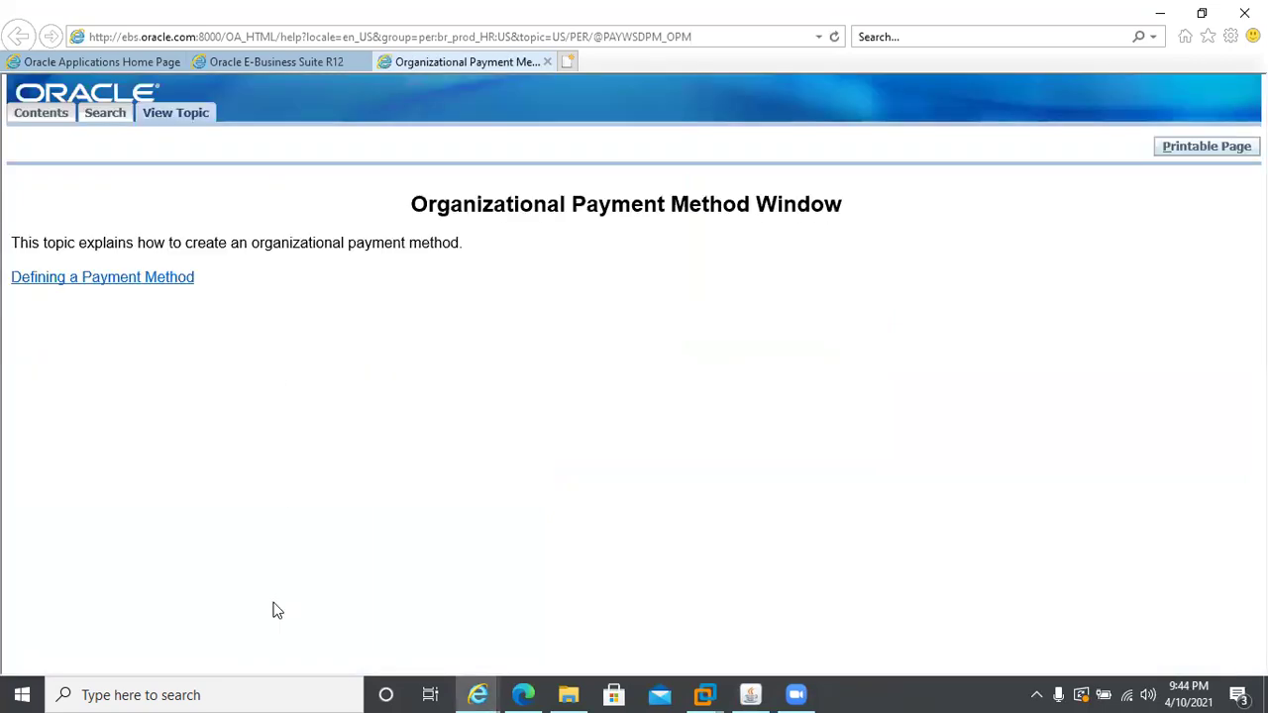
- Read the 'Defining a Payment Method' help topic, then return to the Cash payment method form
click(96, 284)
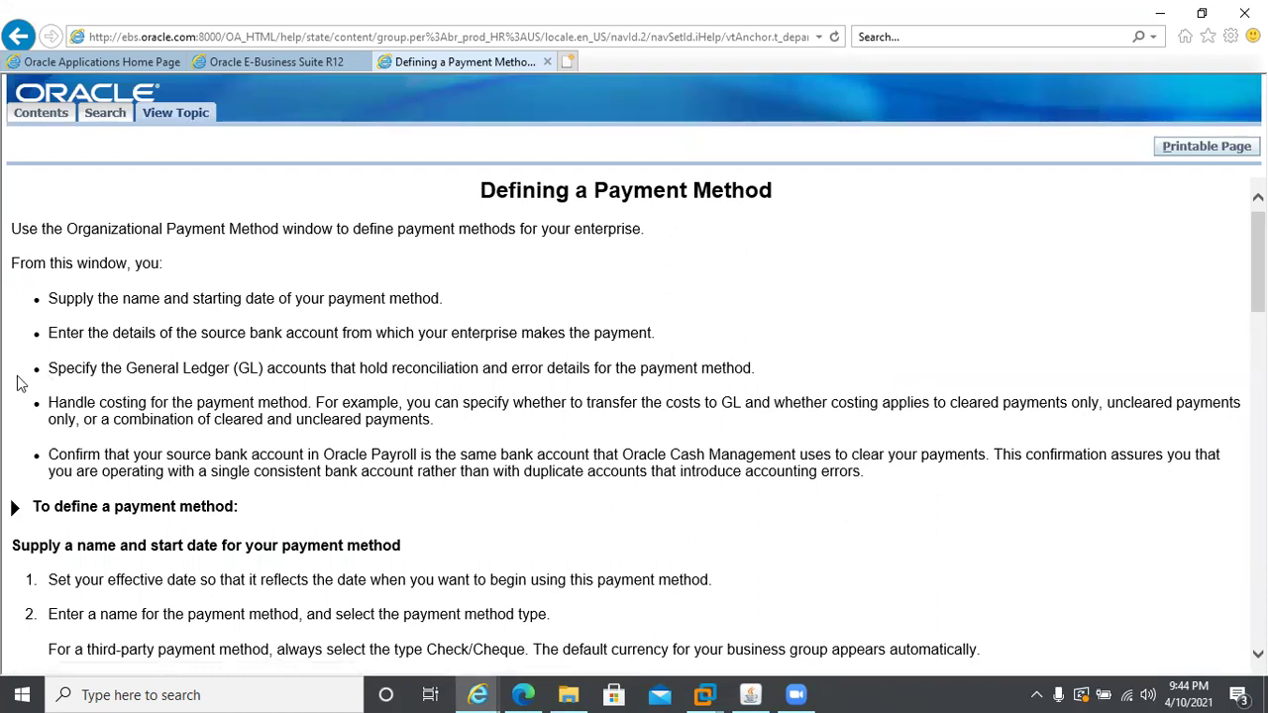
scroll(470, 498, down, 1)
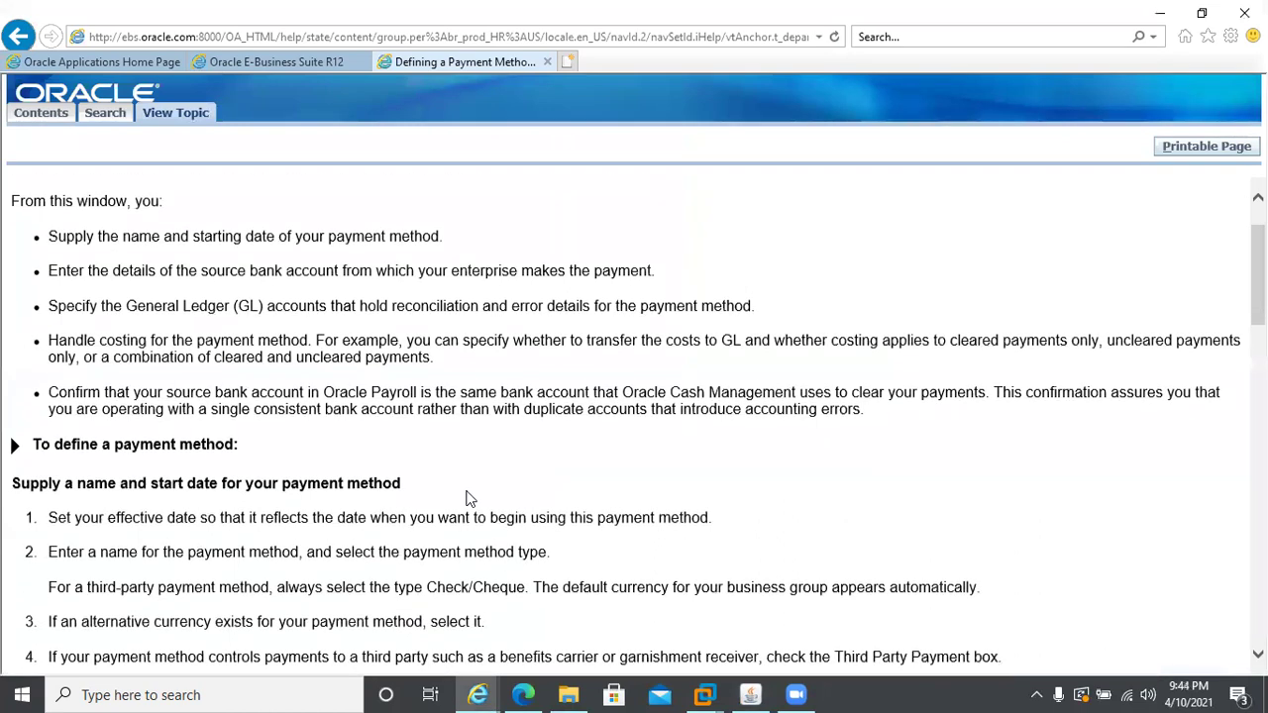
scroll(540, 485, down, 1)
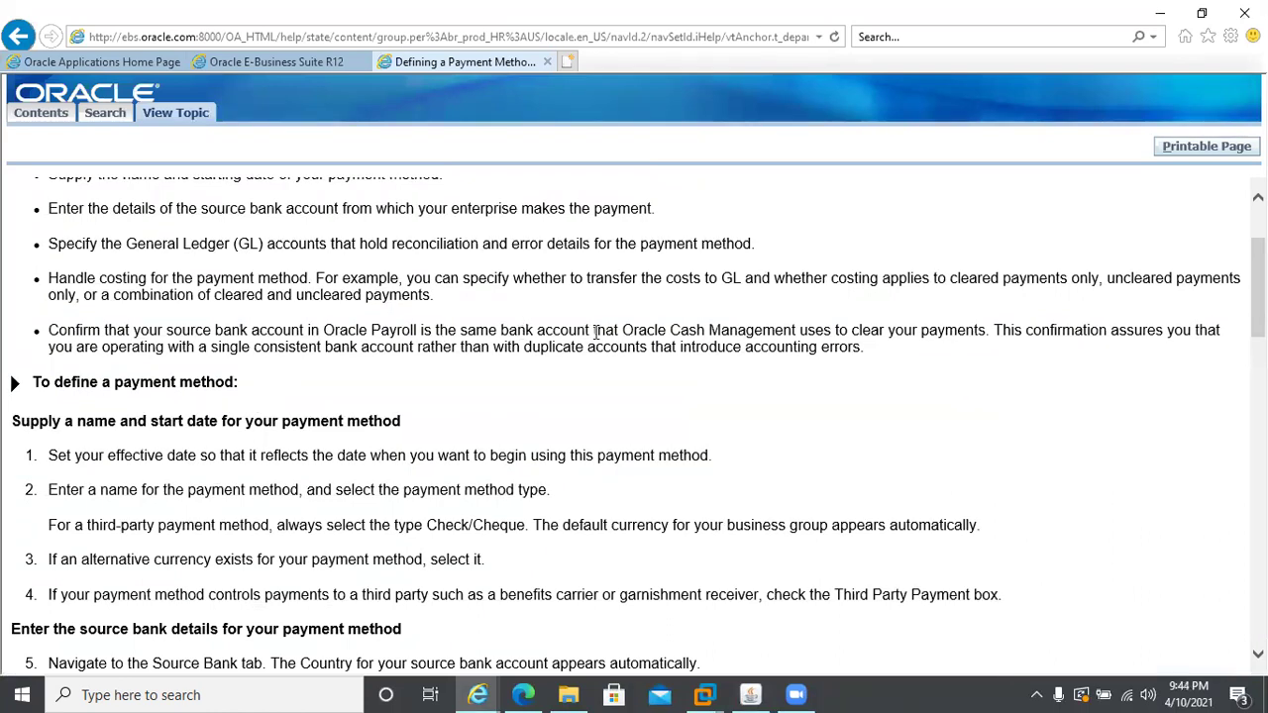
drag(671, 329, 775, 330)
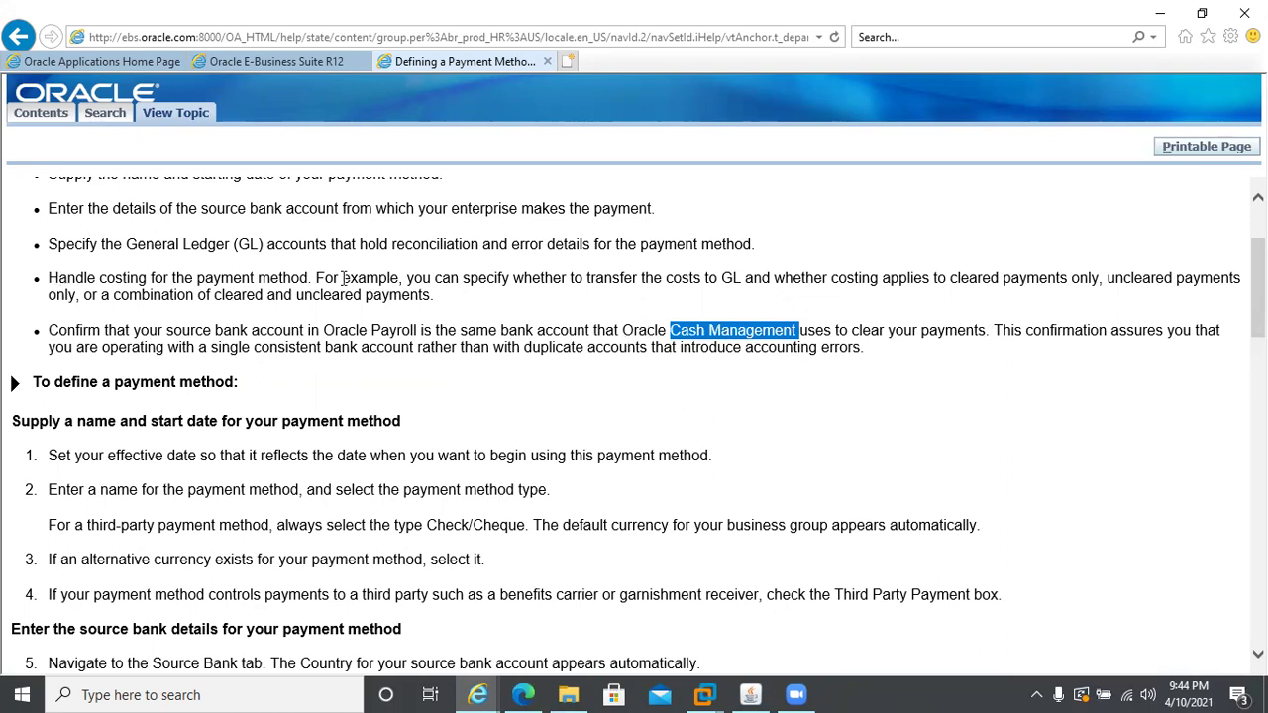
click(517, 278)
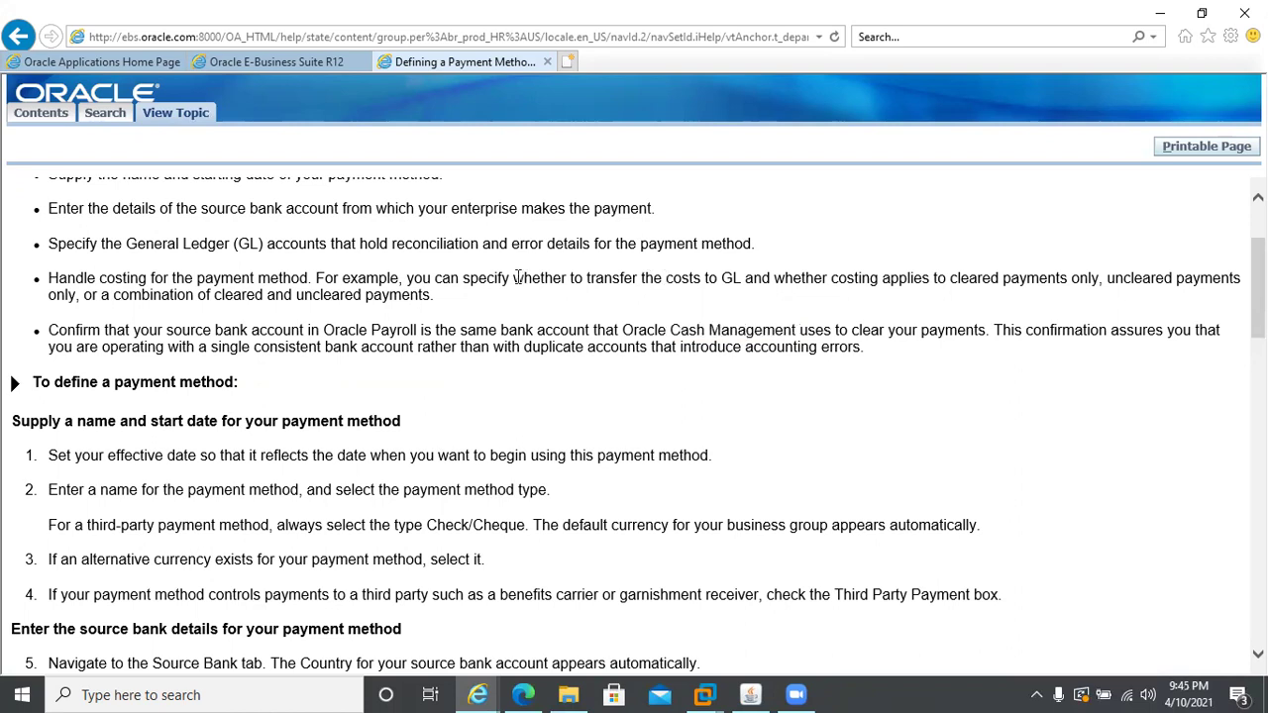
drag(516, 278, 743, 282)
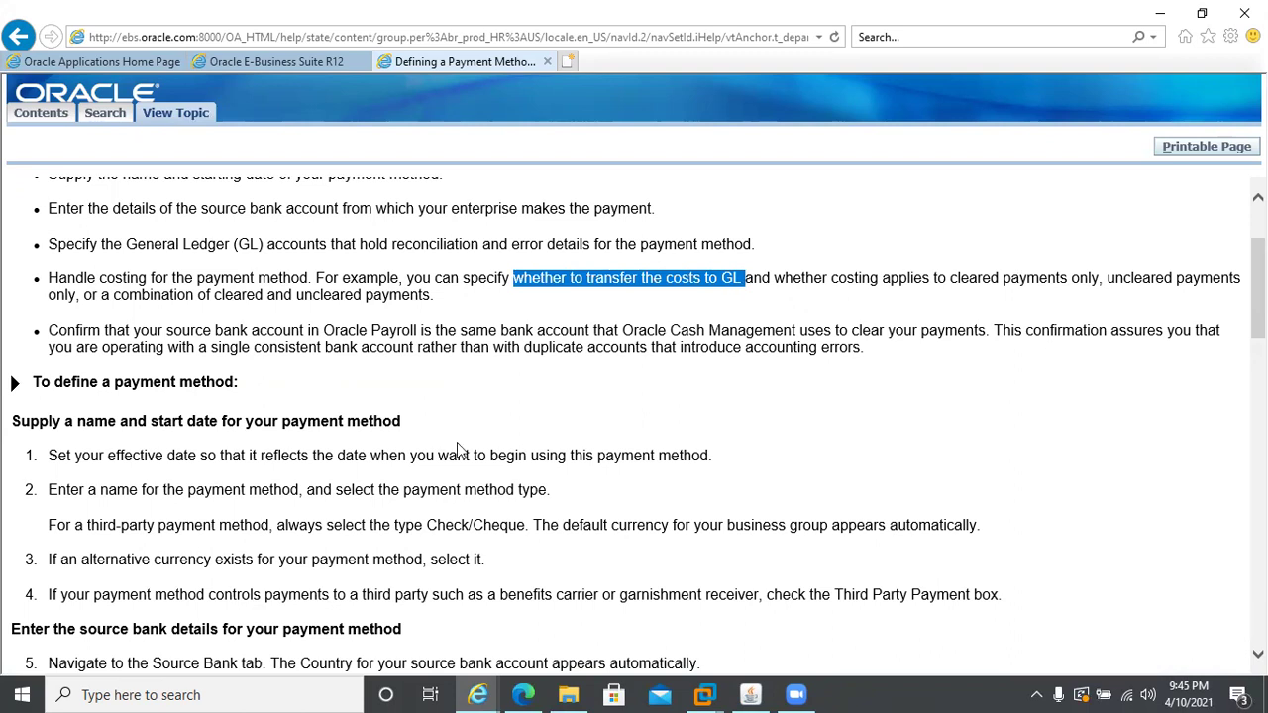
click(180, 452)
scroll(612, 475, down, 1)
scroll(612, 476, down, 2)
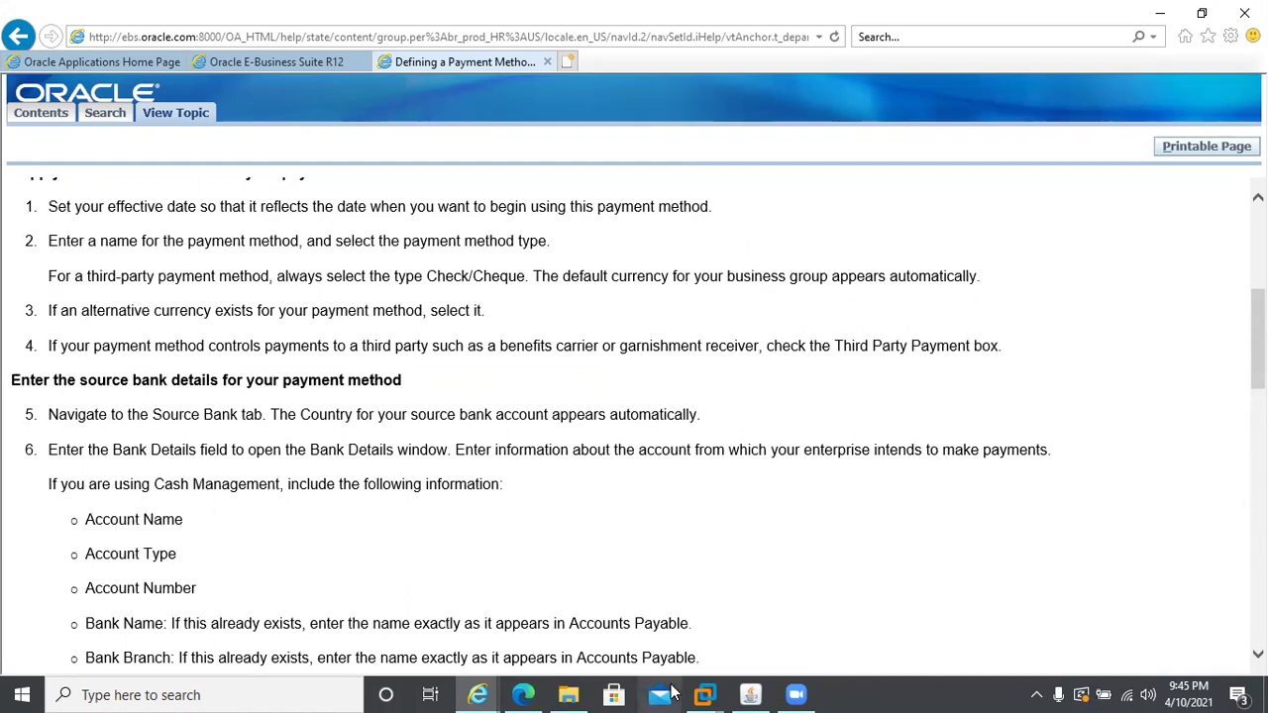
click(750, 694)
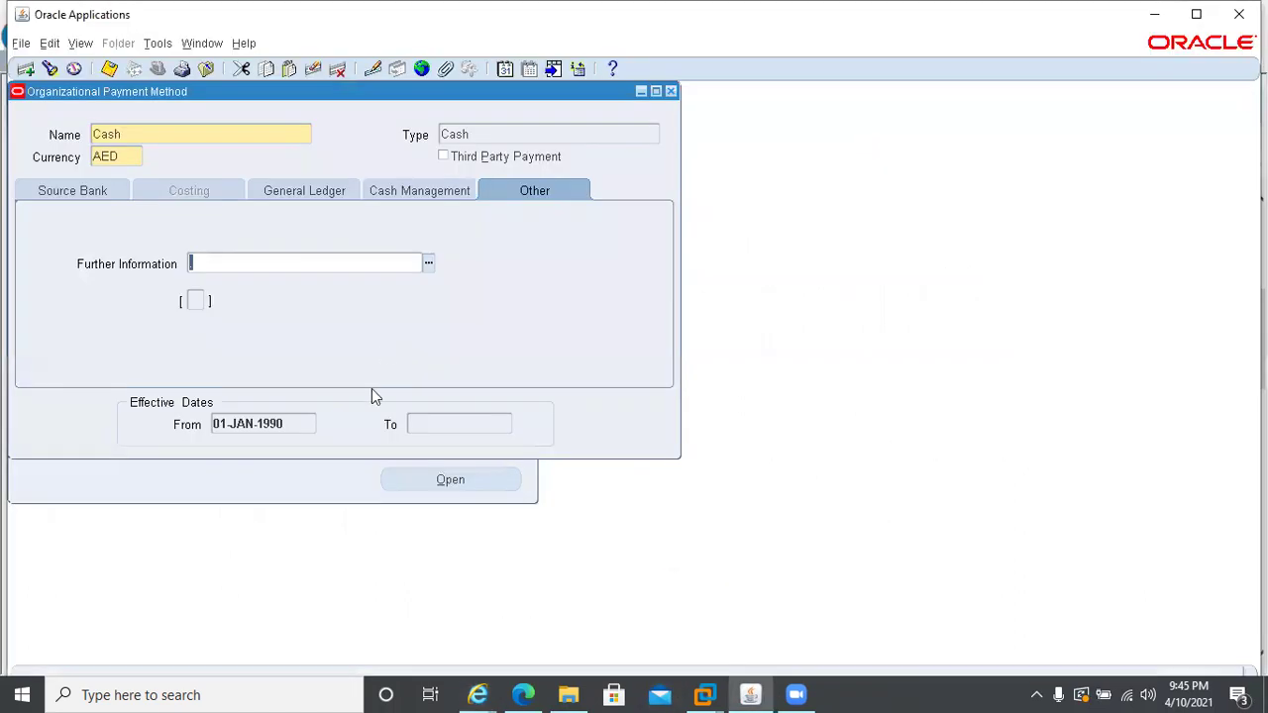
- Show the Source Bank details: United Arab Emirates, Central Bank of the UAE, CBU Dubai Branch
click(74, 193)
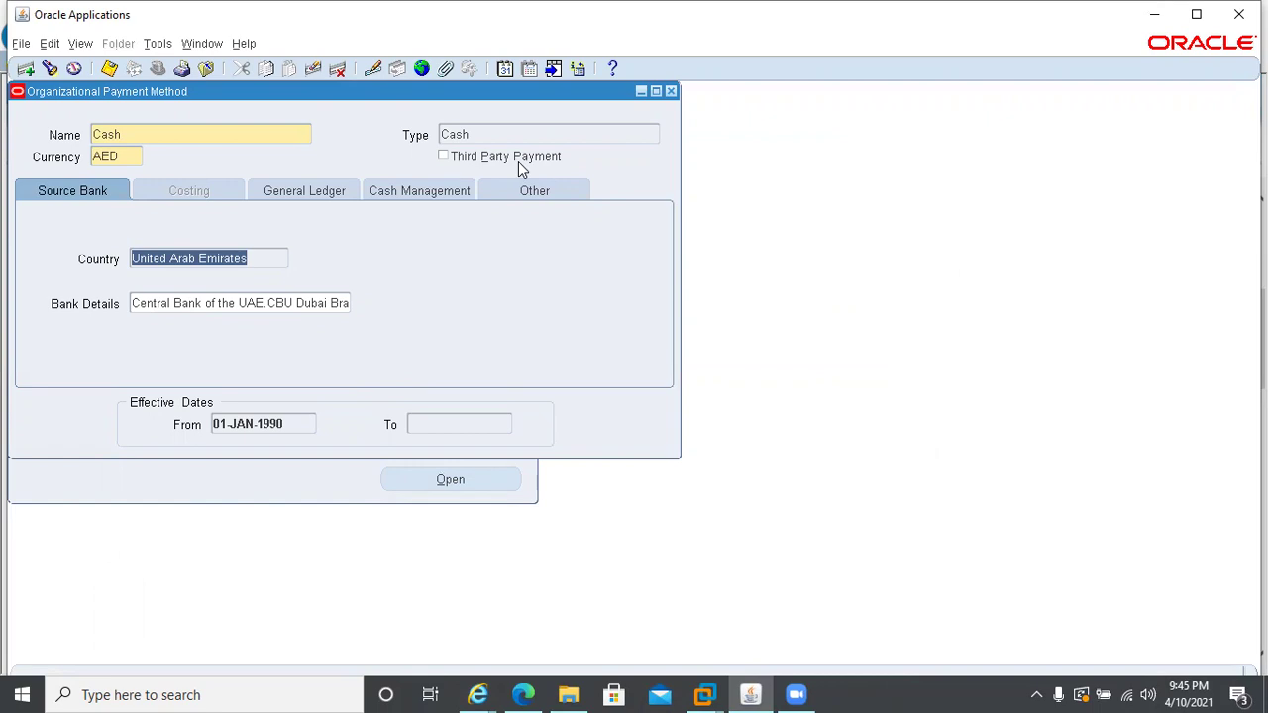
- Bring the 'Defining a Payment Method' help topic back to the front
mouse_move(477, 694)
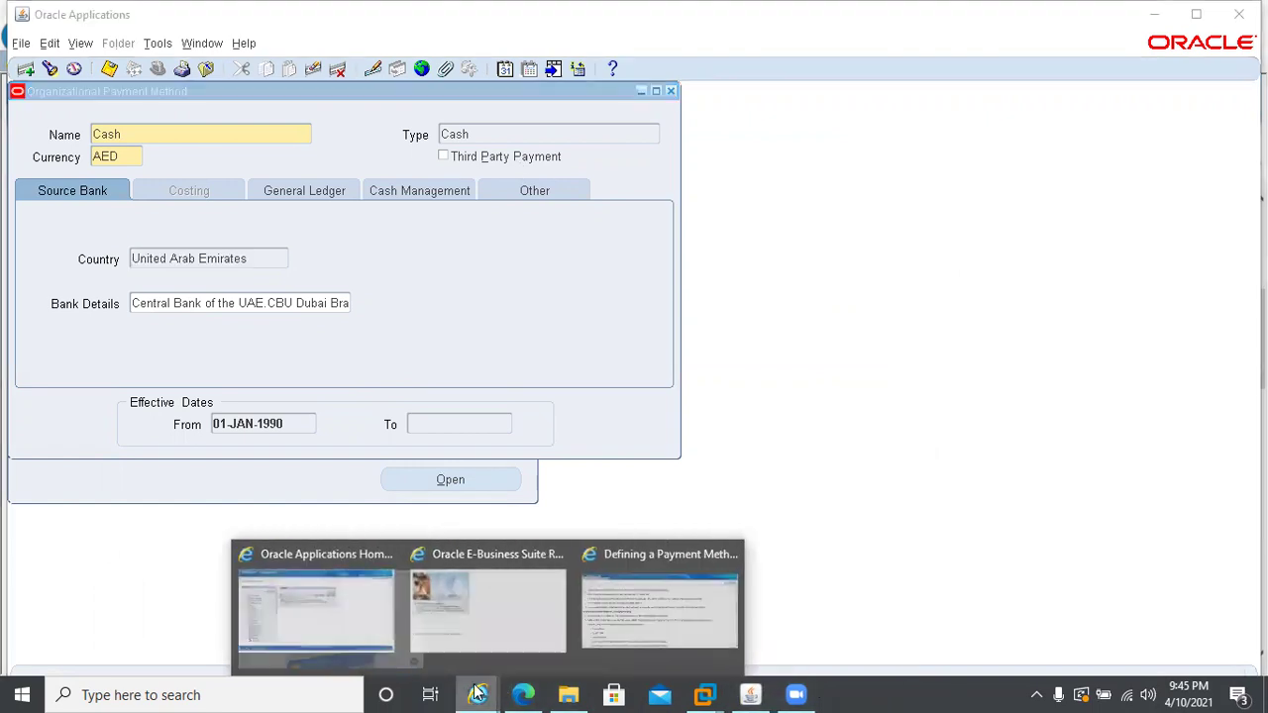
click(619, 609)
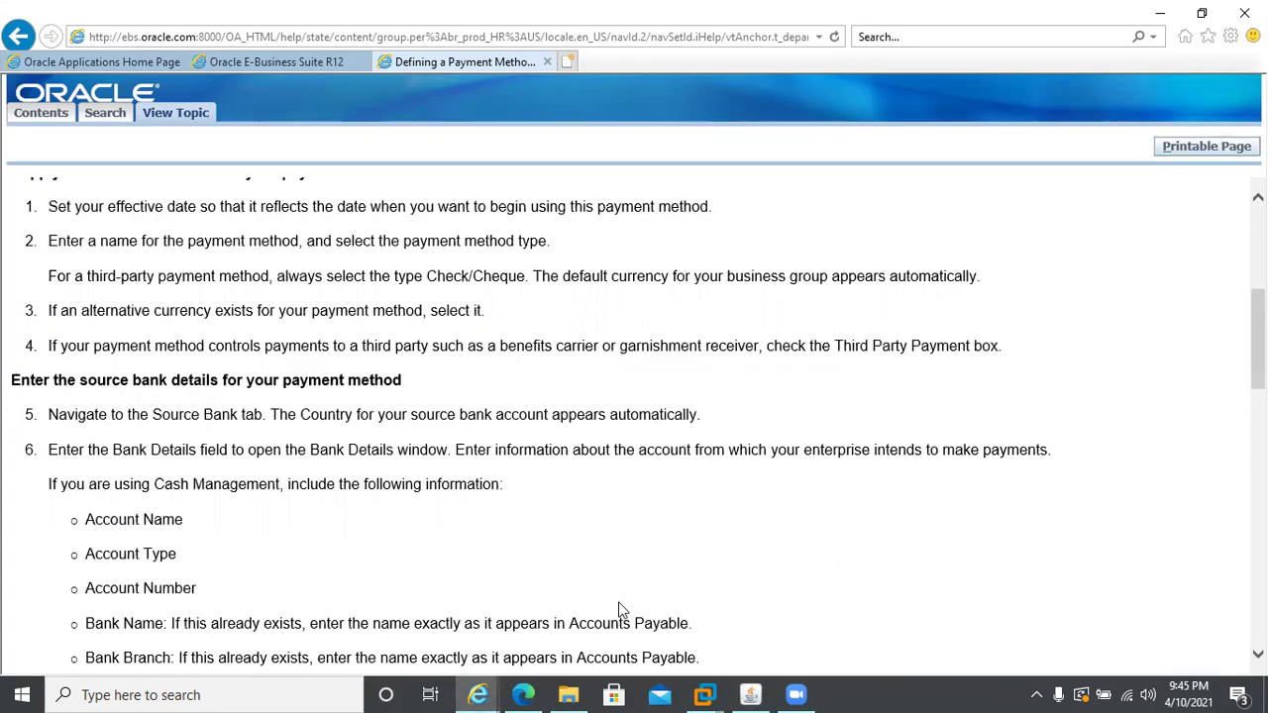
scroll(183, 283, up, 1)
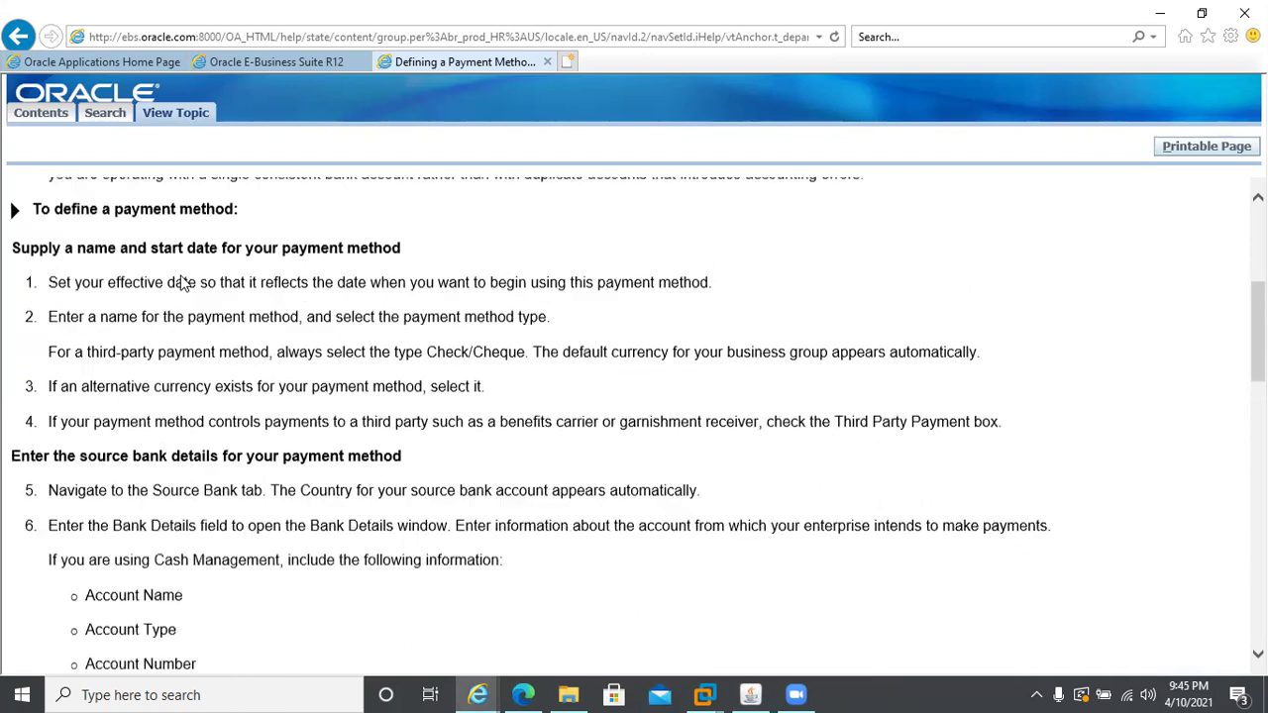
scroll(183, 282, up, 4)
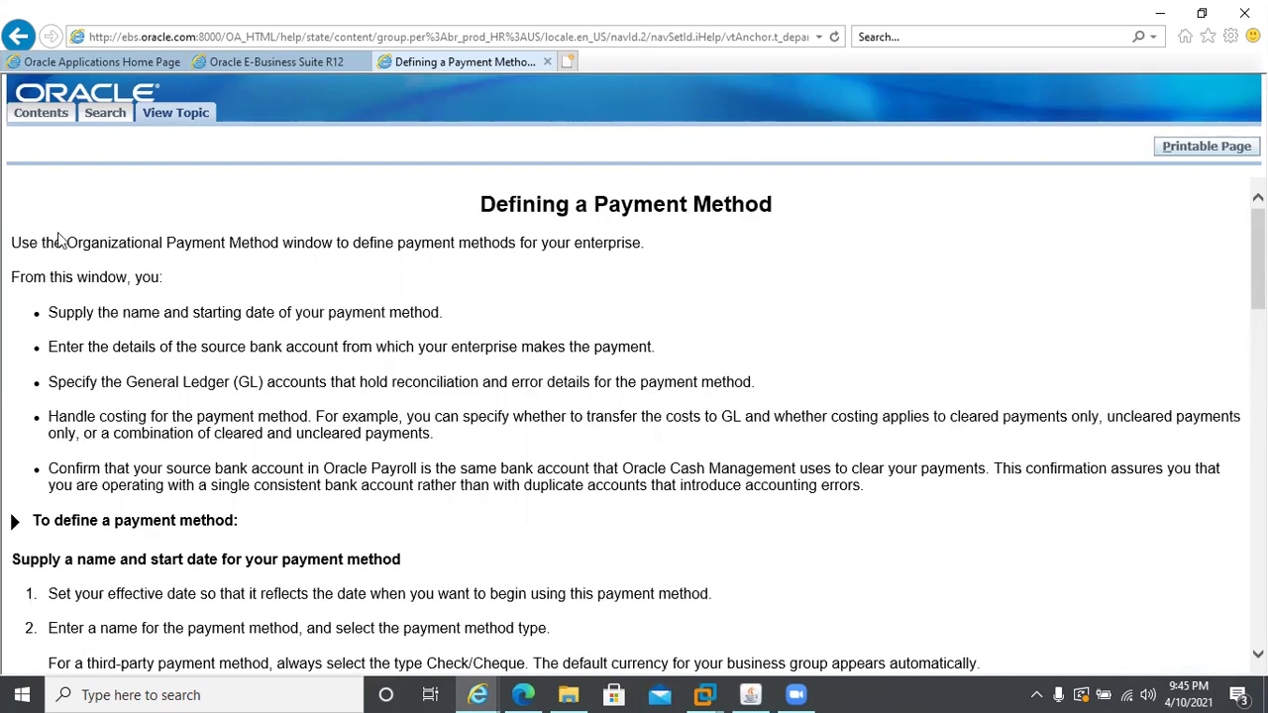
- Search the topic for 'third' (4 matches) and mark the alternative currency sentence
key(ctrl+f)
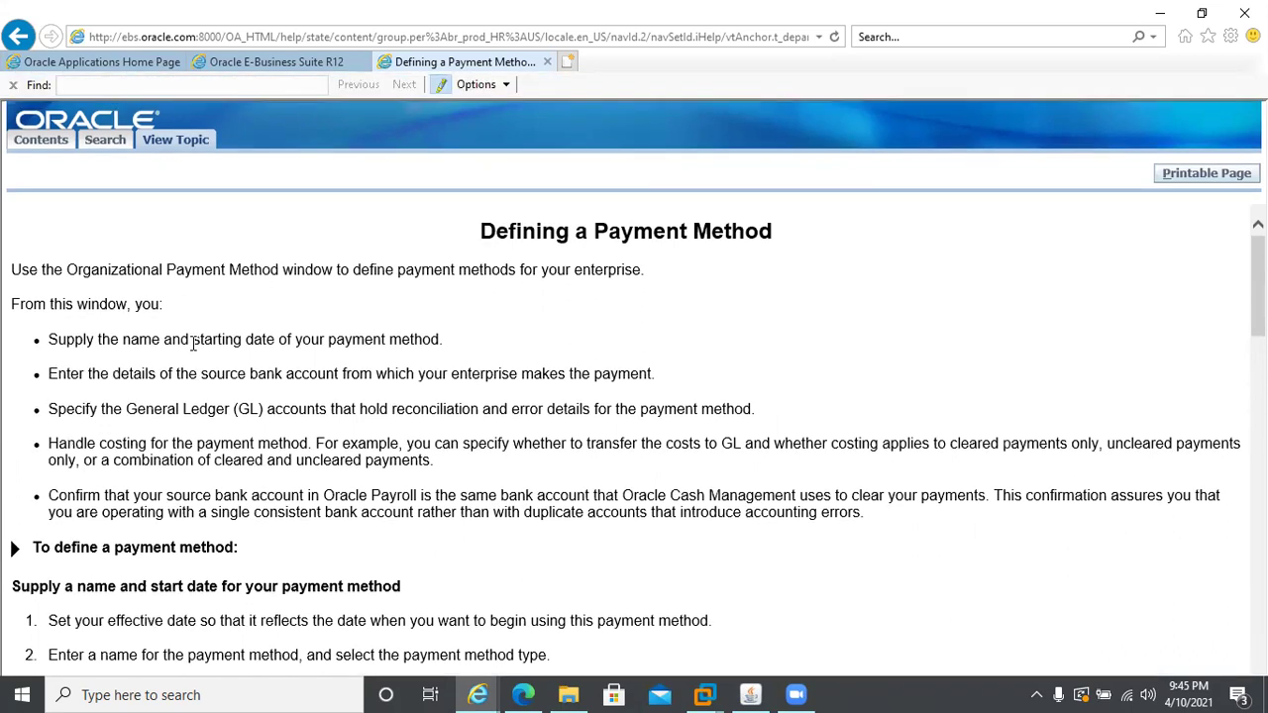
text(thir)
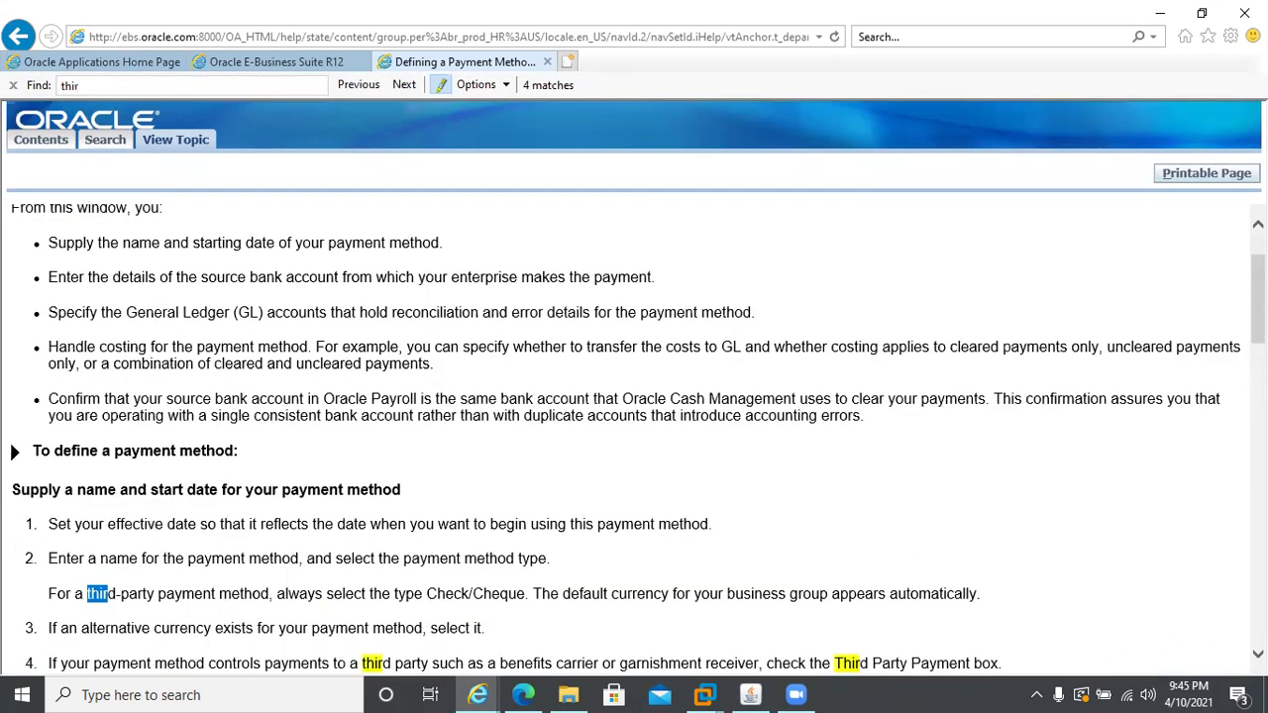
text(d)
drag(833, 594, 957, 603)
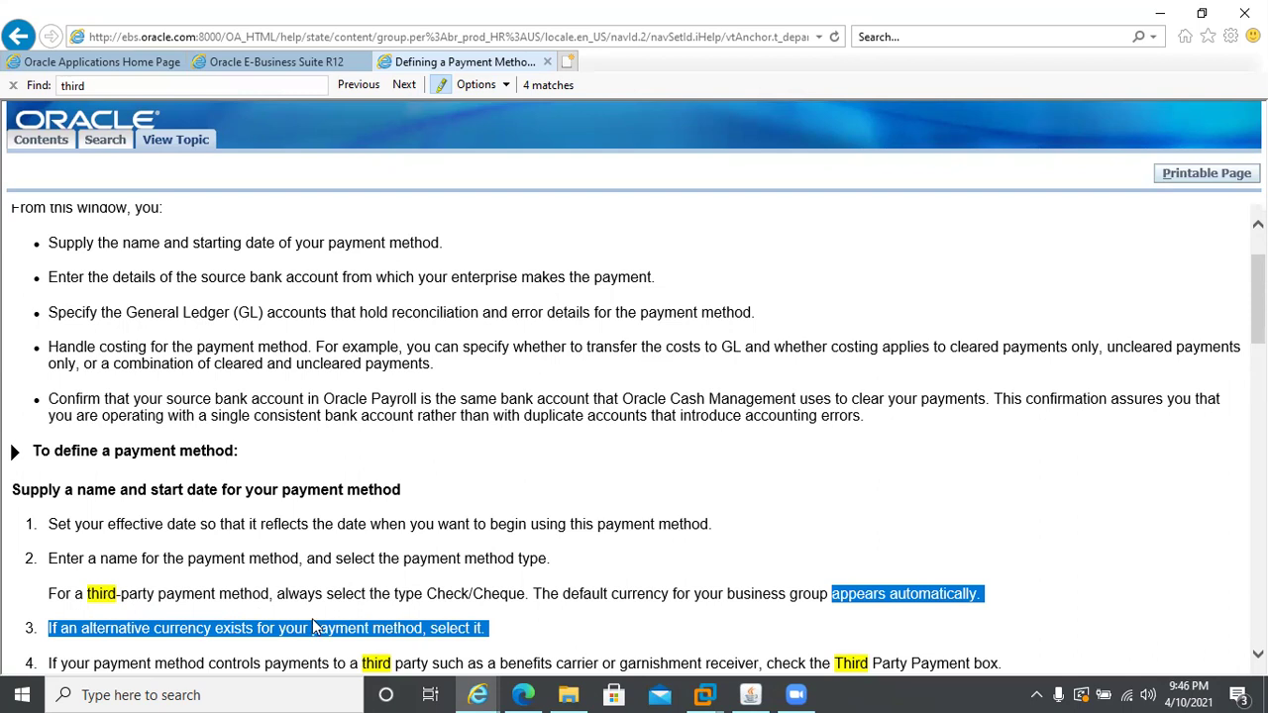
key(alt+Tab)
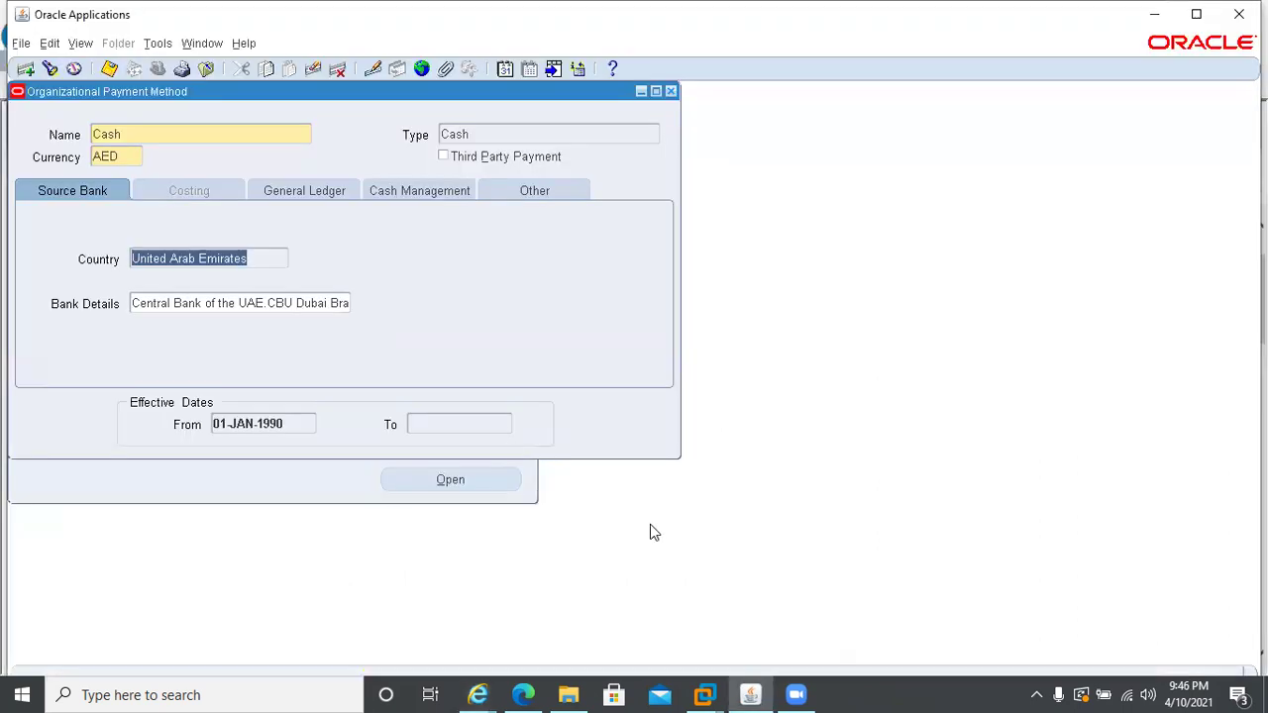
key(alt+Tab)
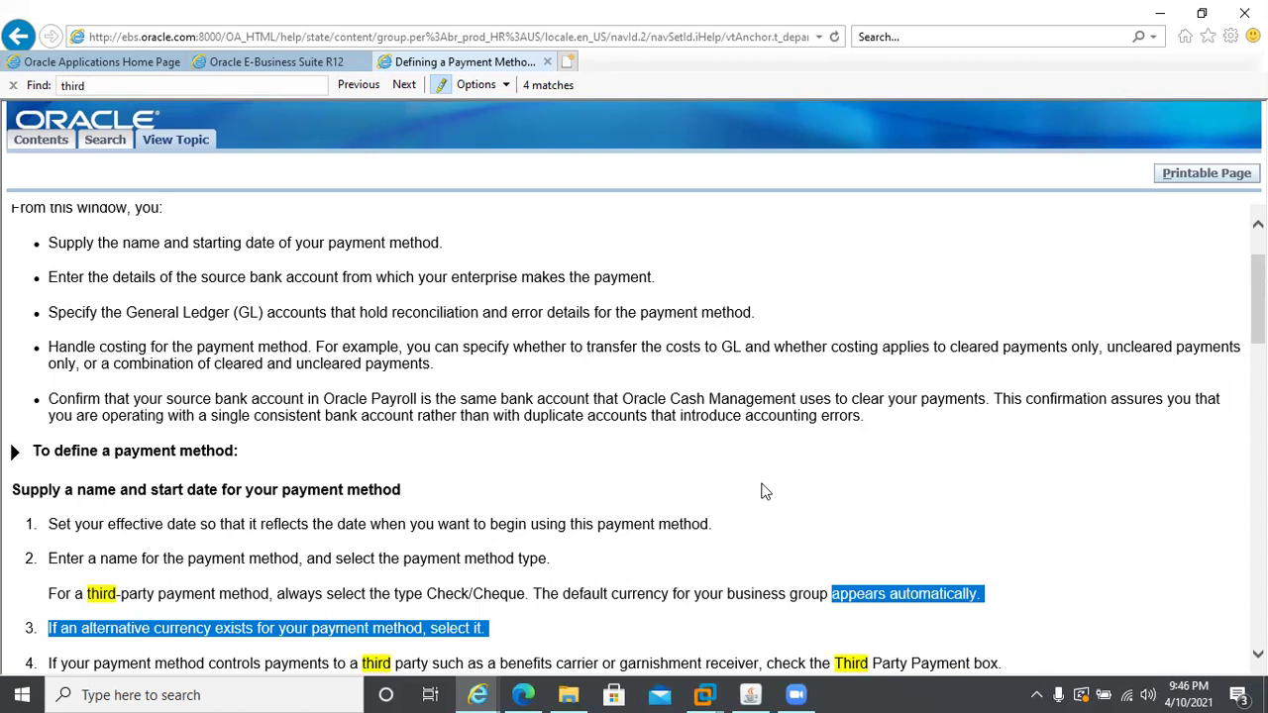
- Highlight the 'garnishment receiver' payee examples in Help step 4, then return to the payment form
scroll(634, 441, down, 1)
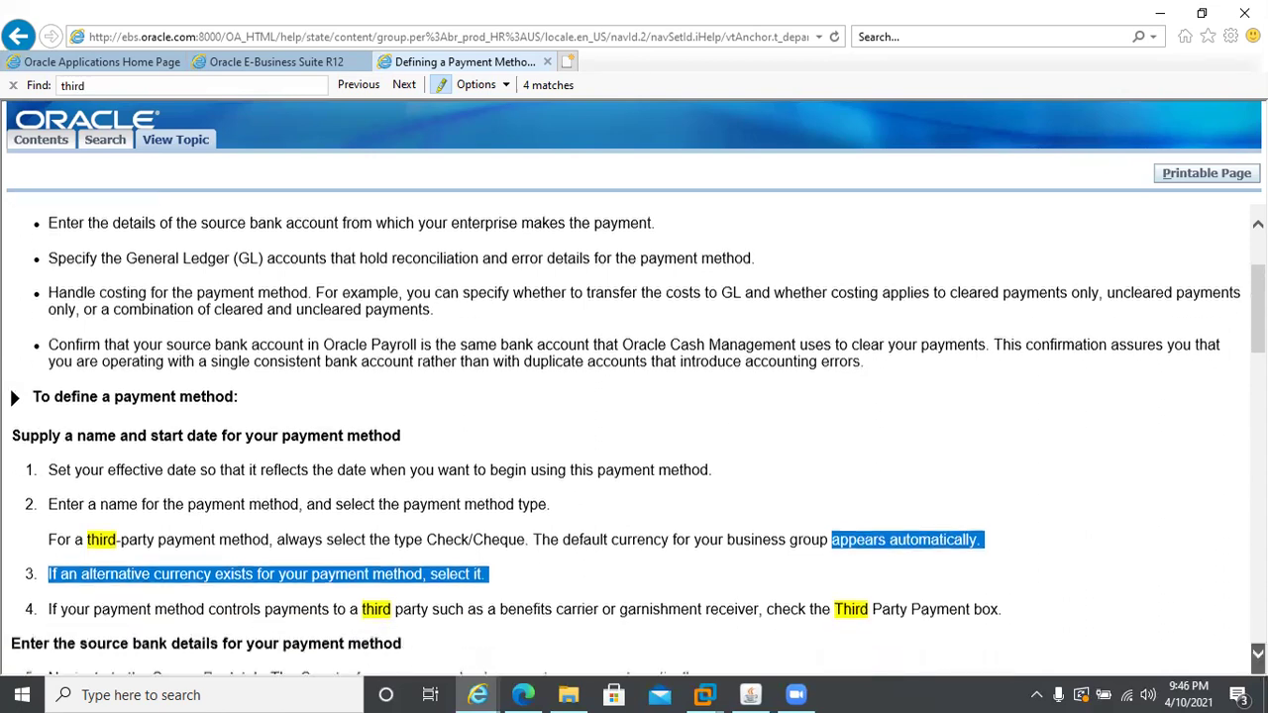
scroll(634, 440, down, 3)
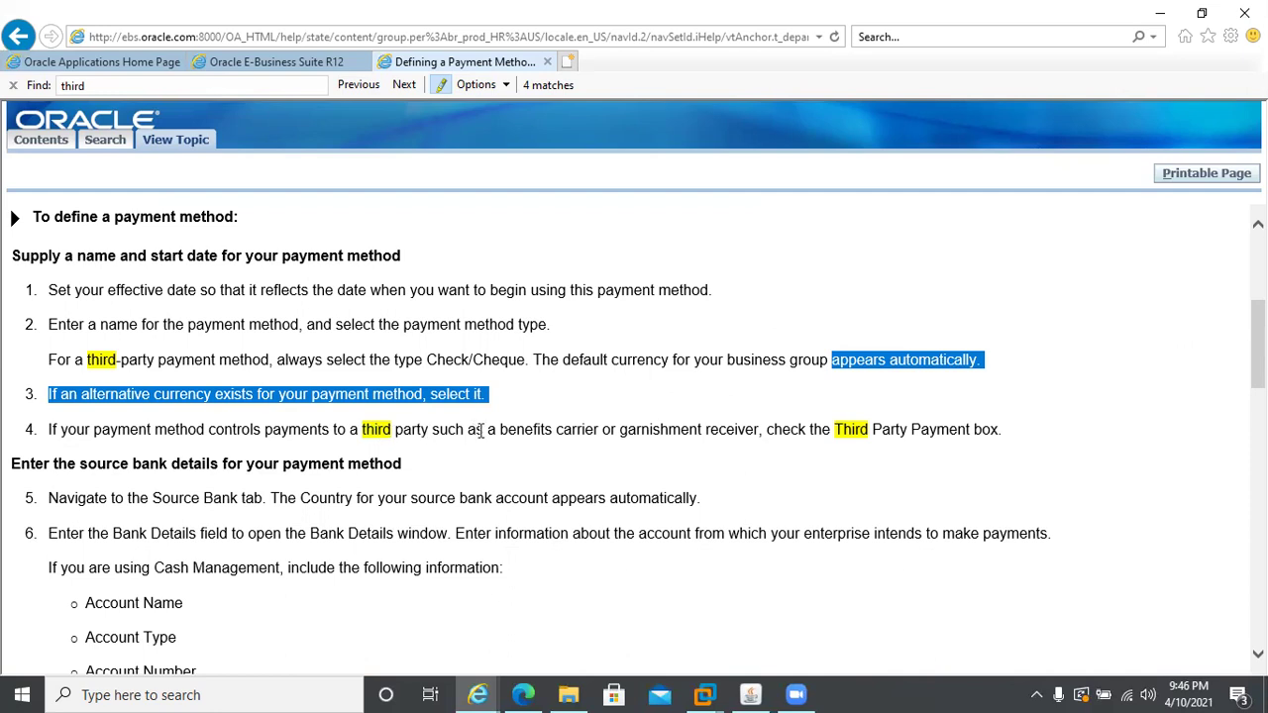
drag(499, 429, 716, 438)
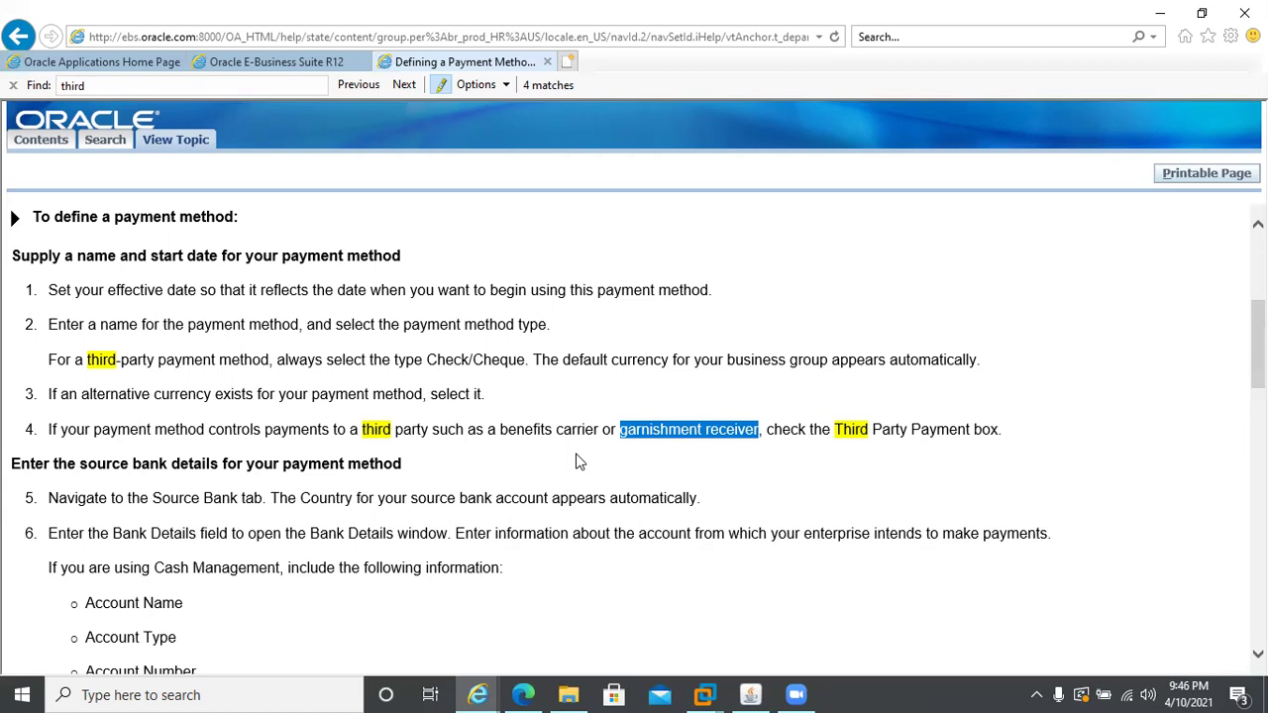
click(755, 693)
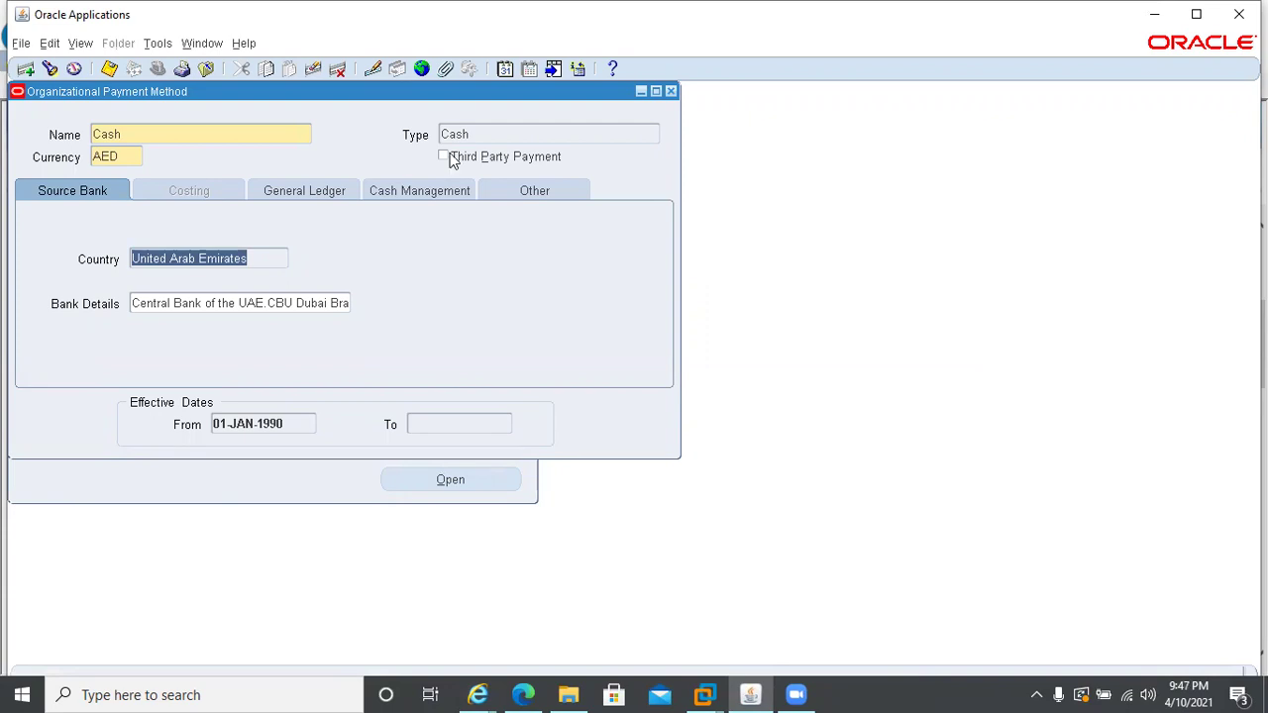
- Try leaving the unsaved Cash record, dismiss error APP-PAY-07546, and close the form
click(131, 132)
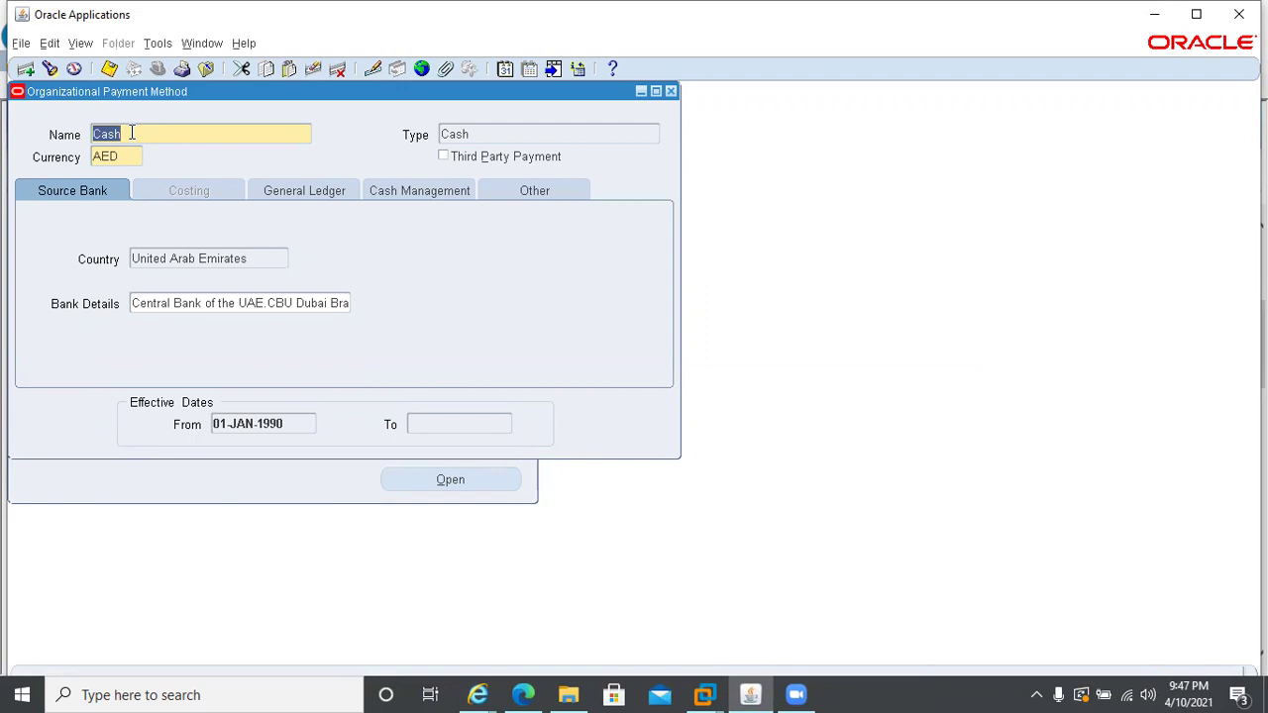
key(F11)
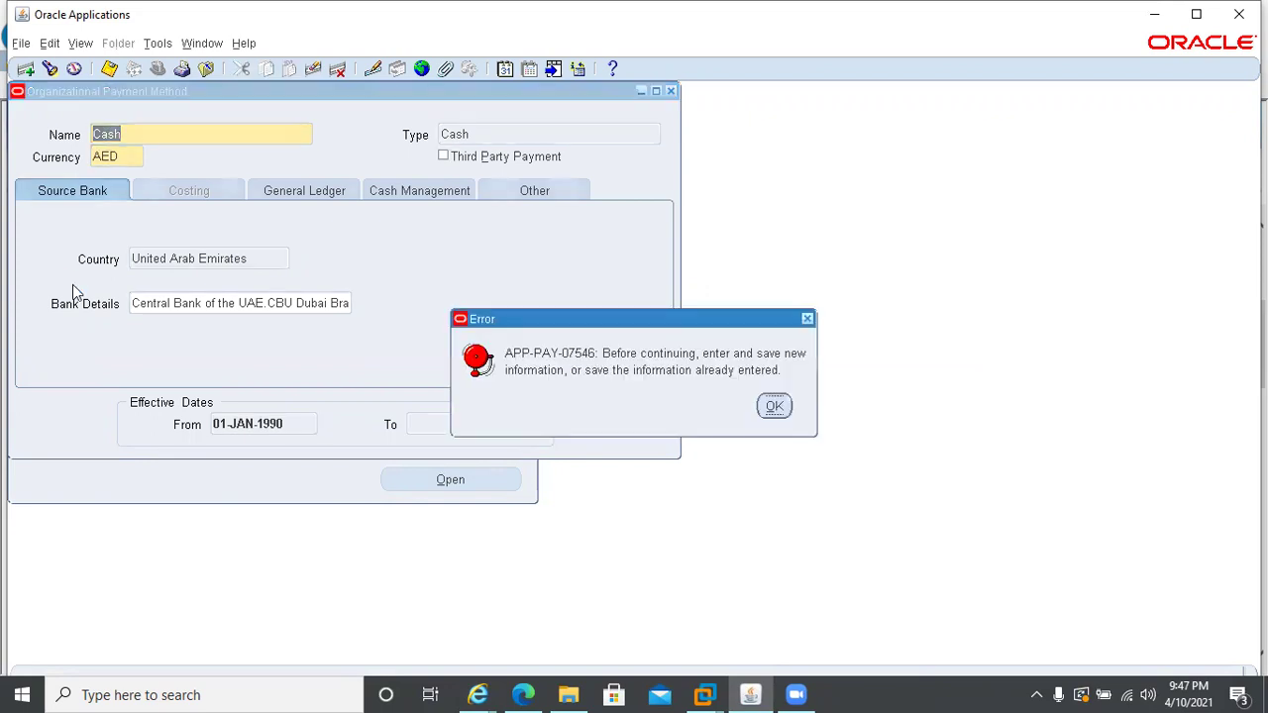
key(Return)
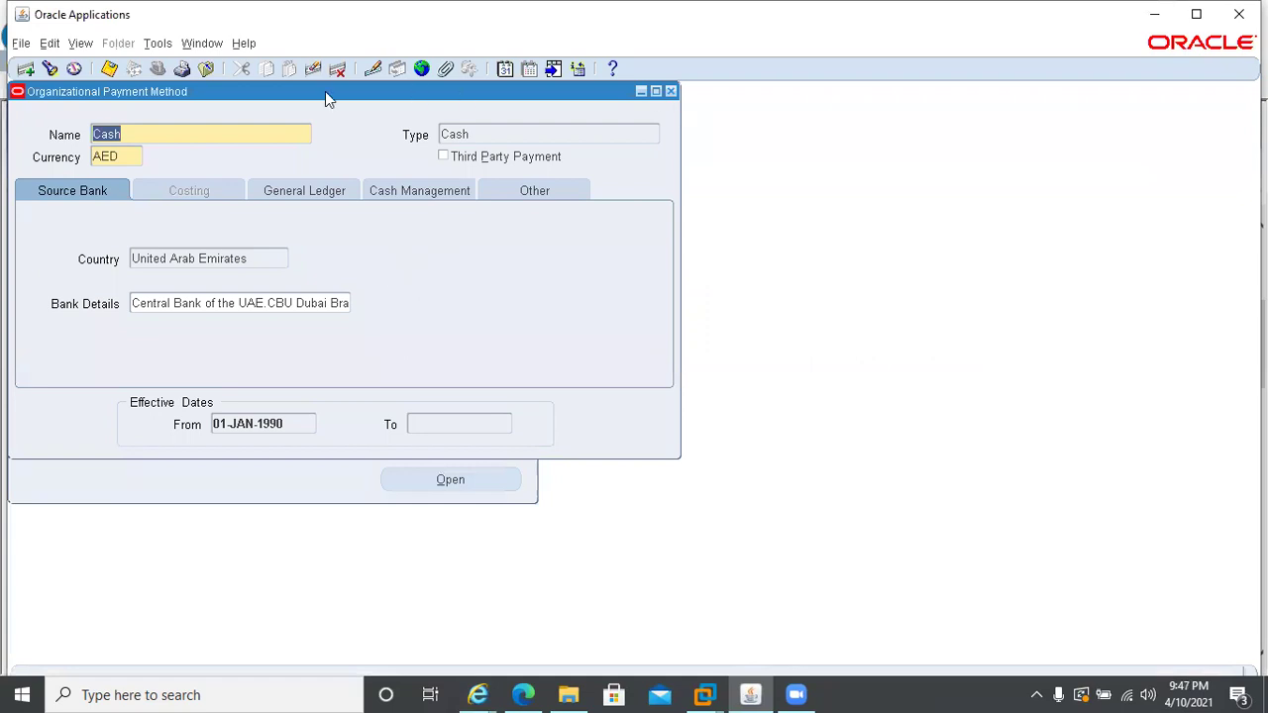
click(671, 91)
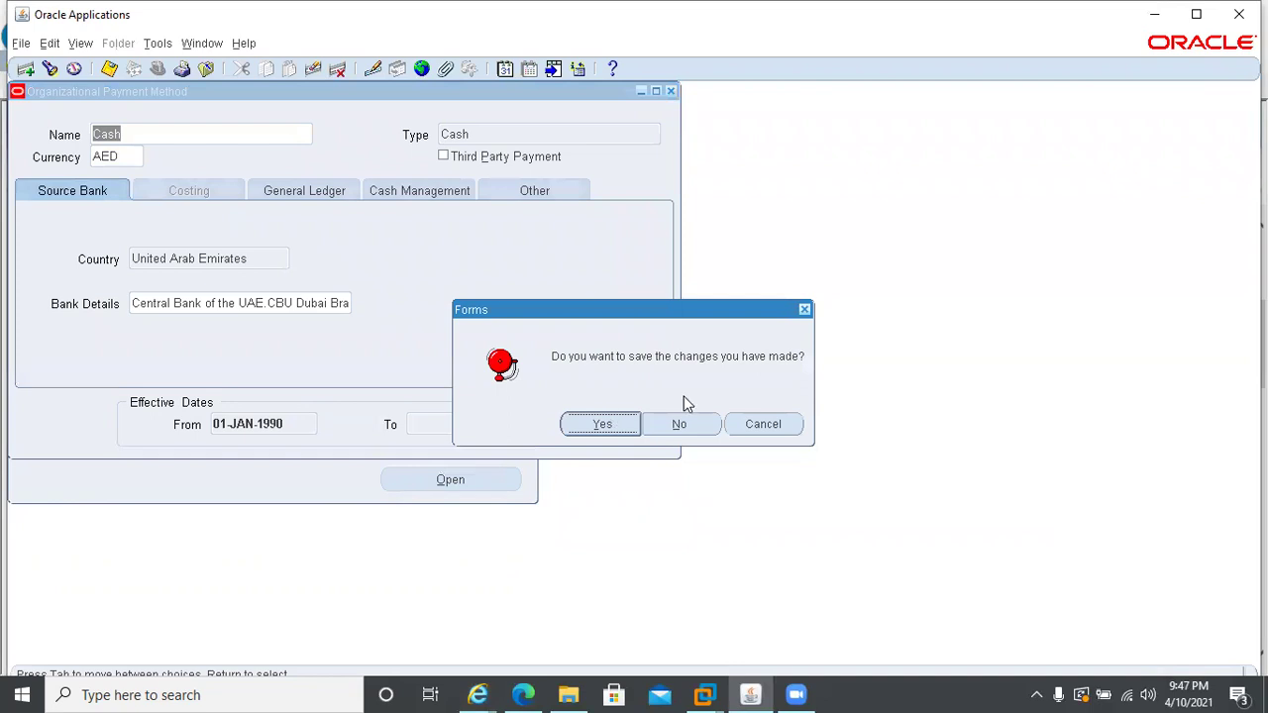
- Discard the Cash changes, reopen Payroll > Payment Methods, and query back to the Cheque record
click(678, 424)
double_click(119, 350)
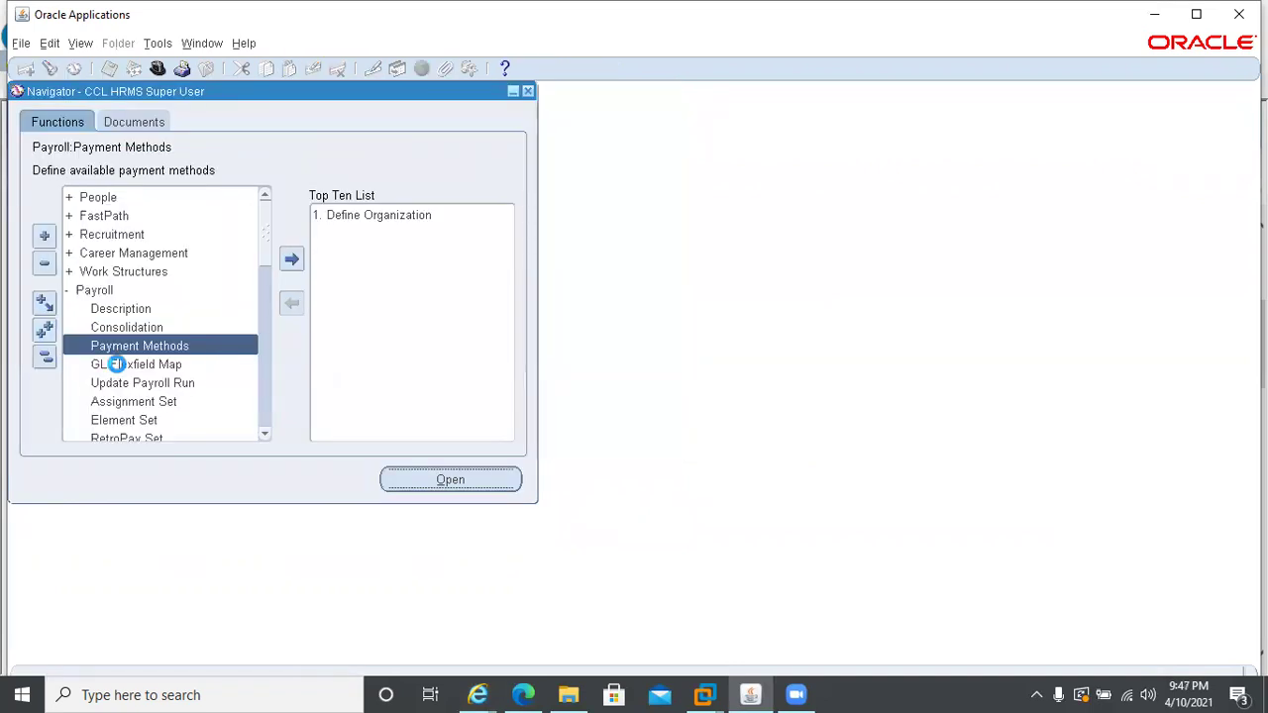
key(ctrl+F11)
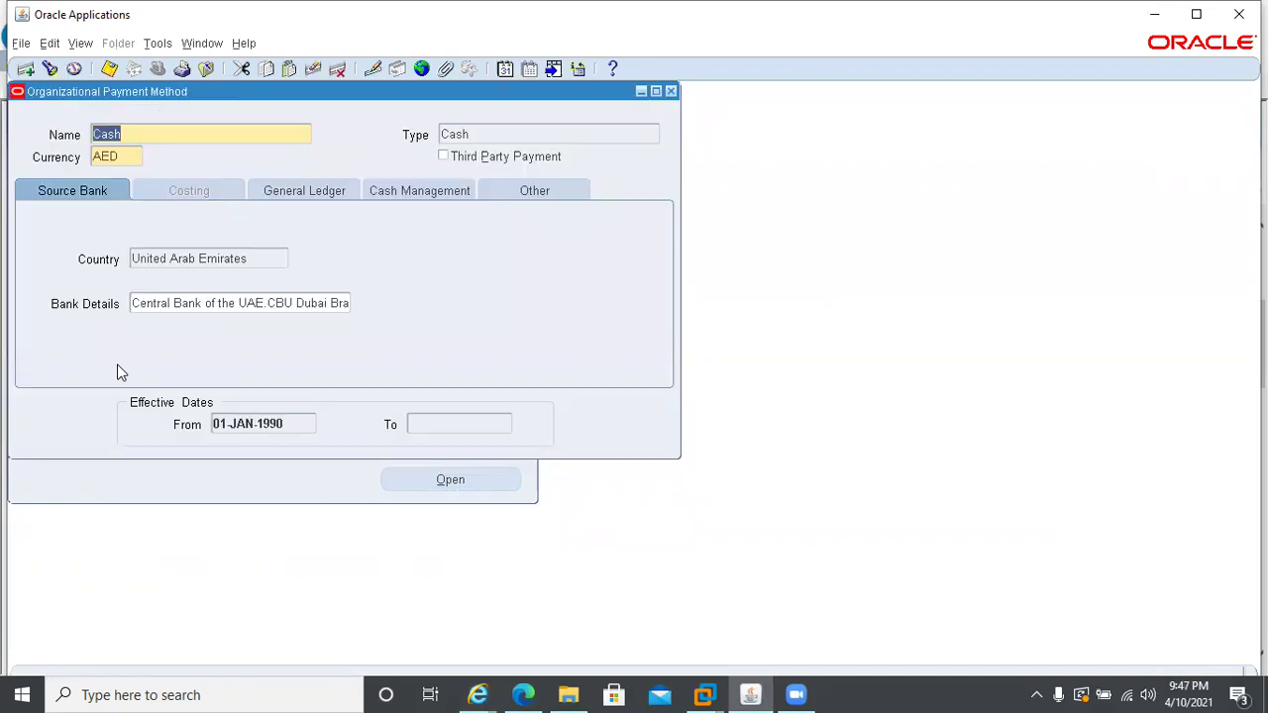
key(Down)
key(Down)
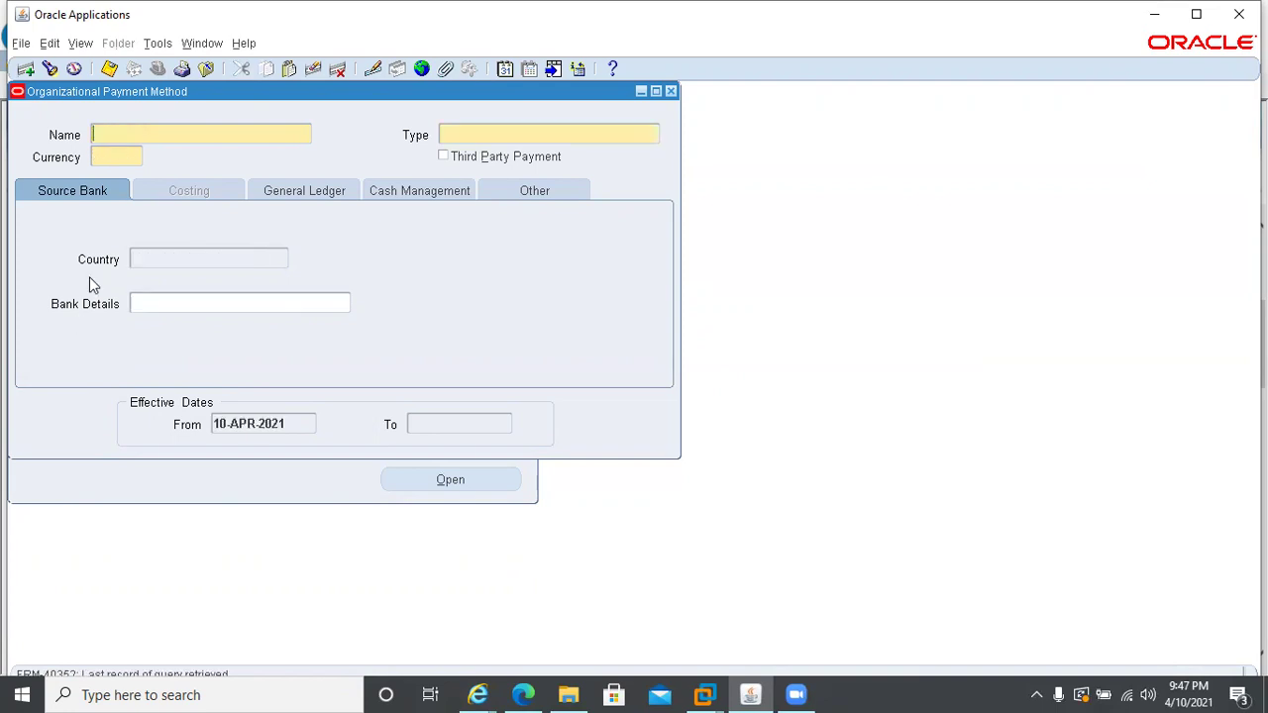
key(Up)
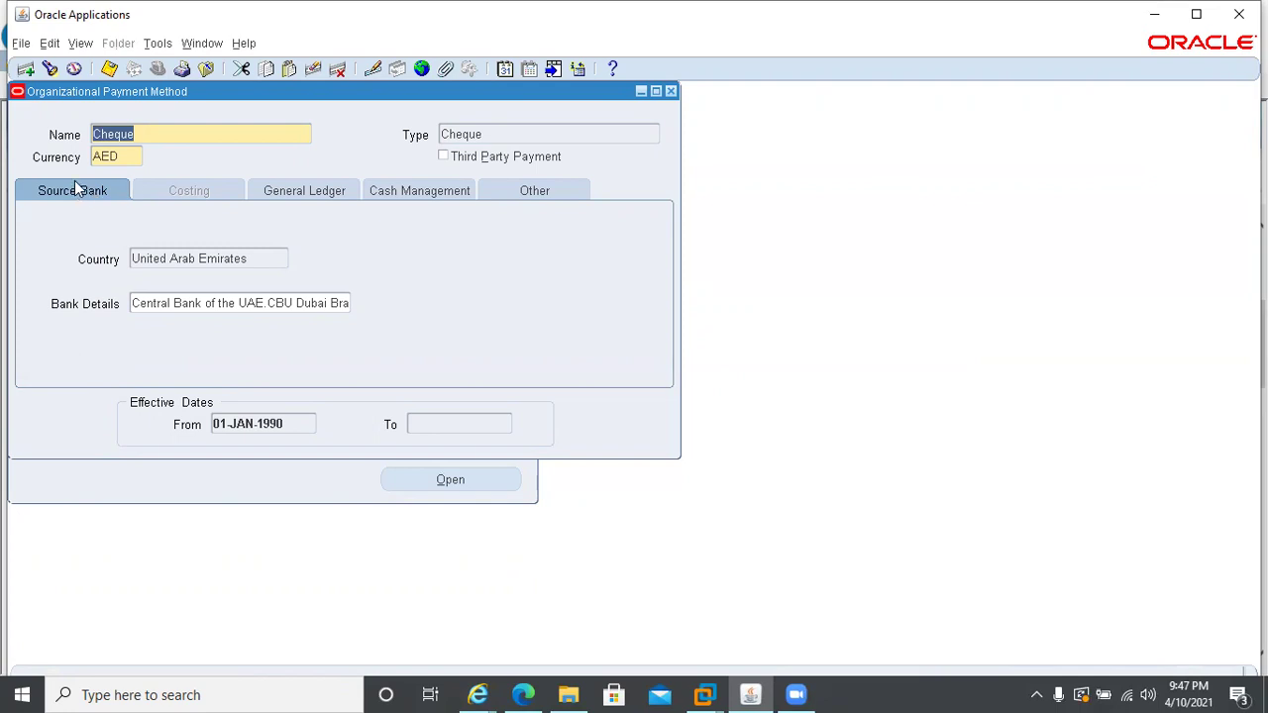
- Review the Cheque method's Bank Details, General Ledger and Cash Management settings without changing them
click(249, 302)
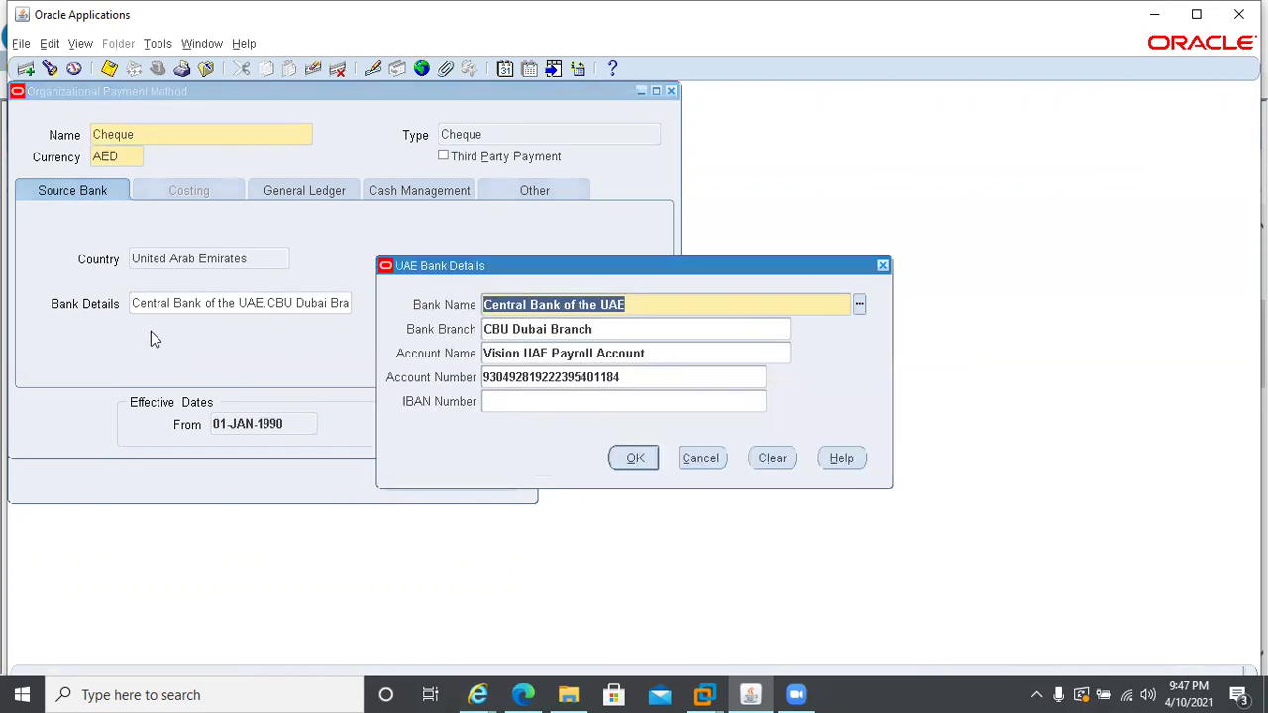
click(701, 460)
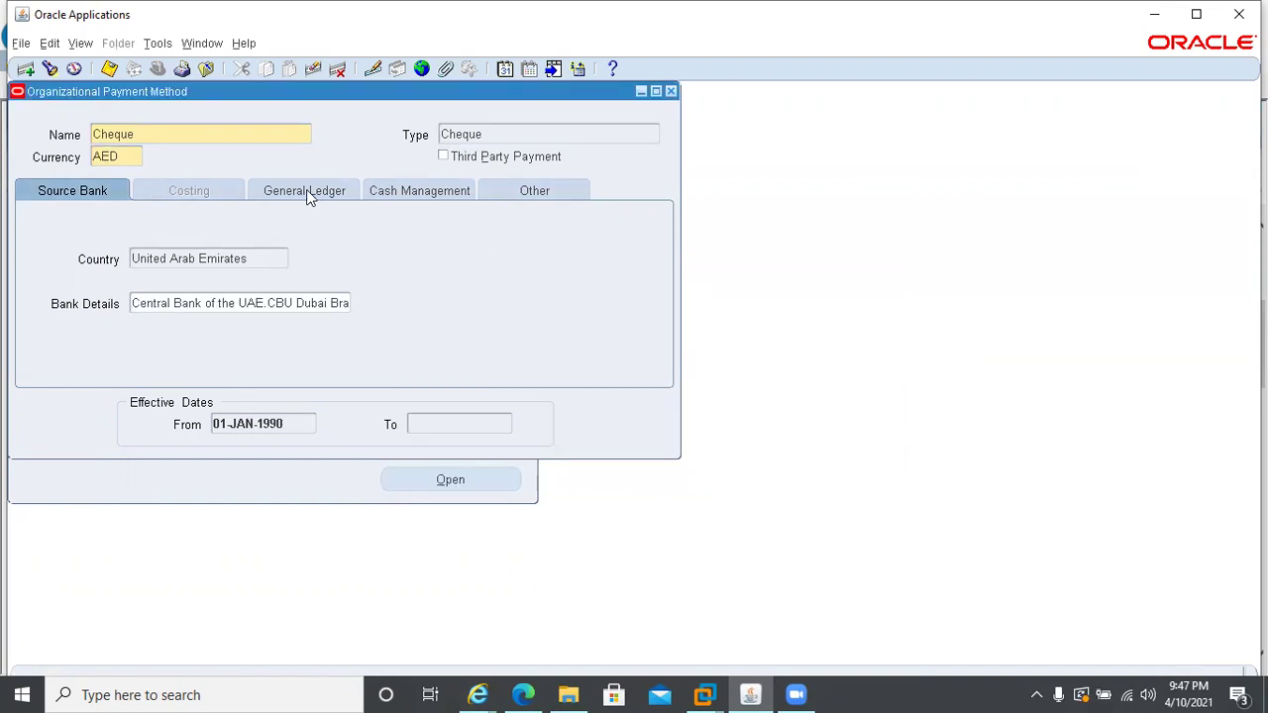
click(308, 195)
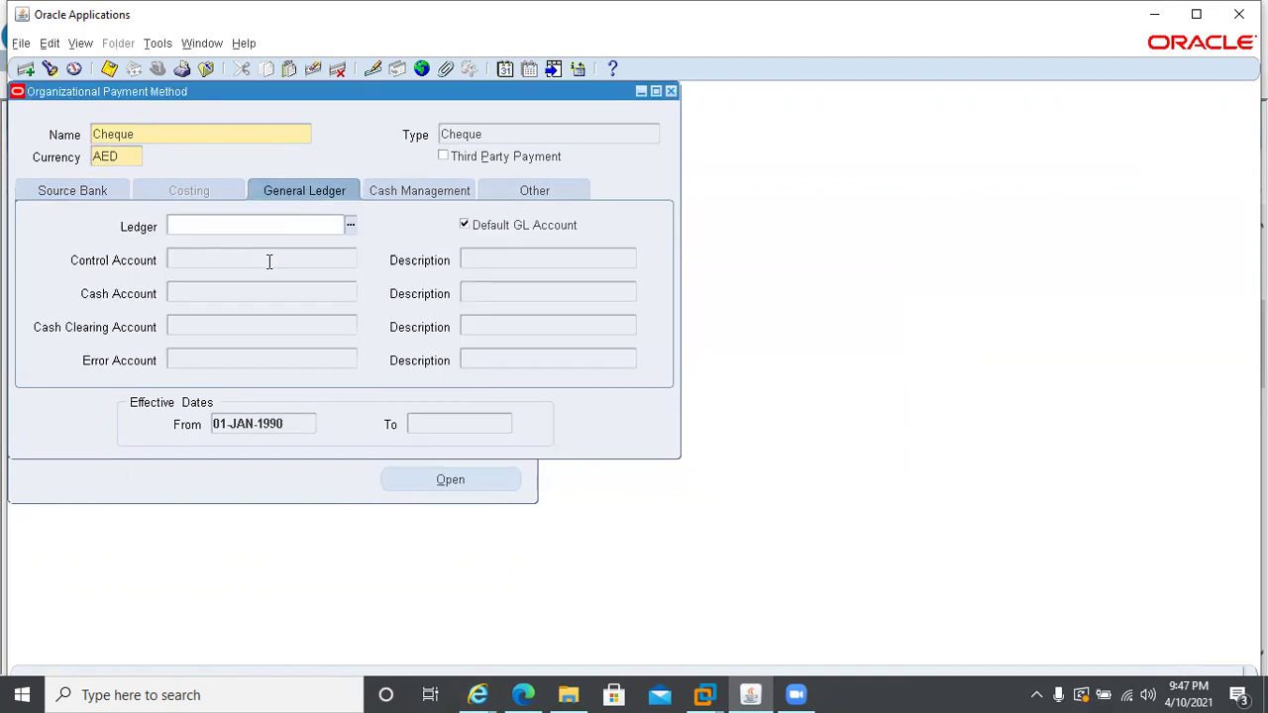
click(403, 197)
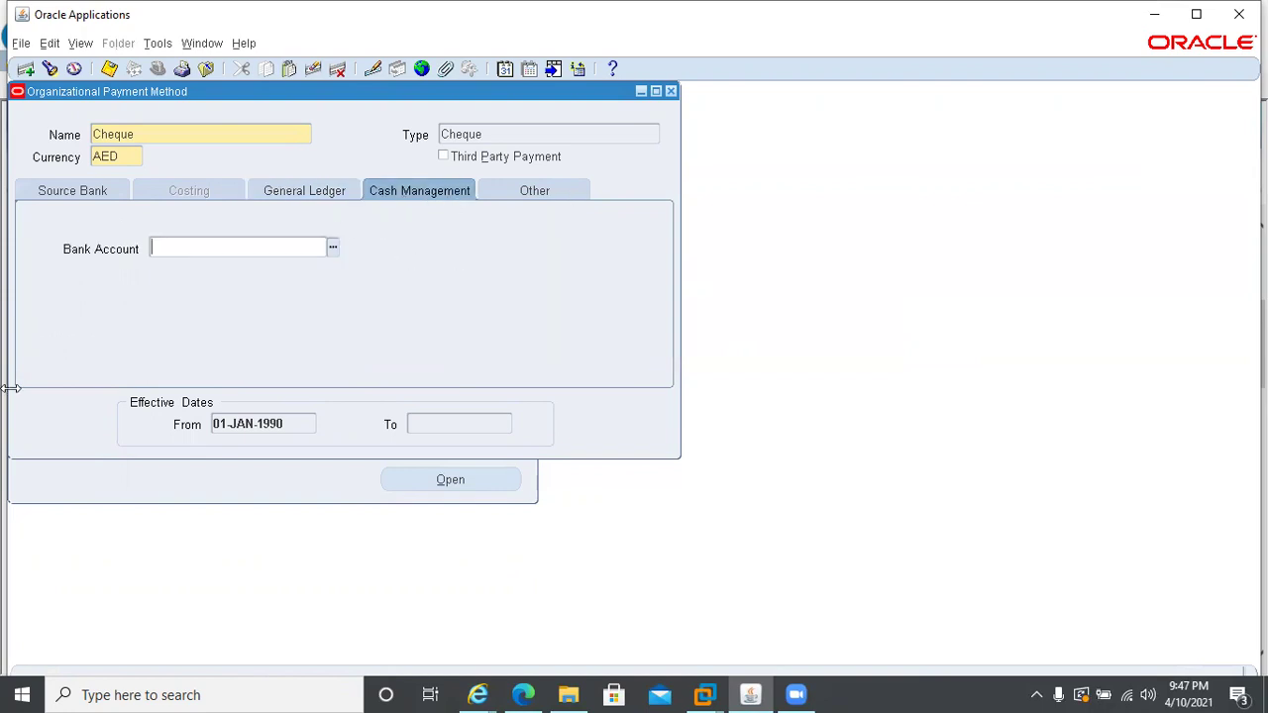
click(170, 135)
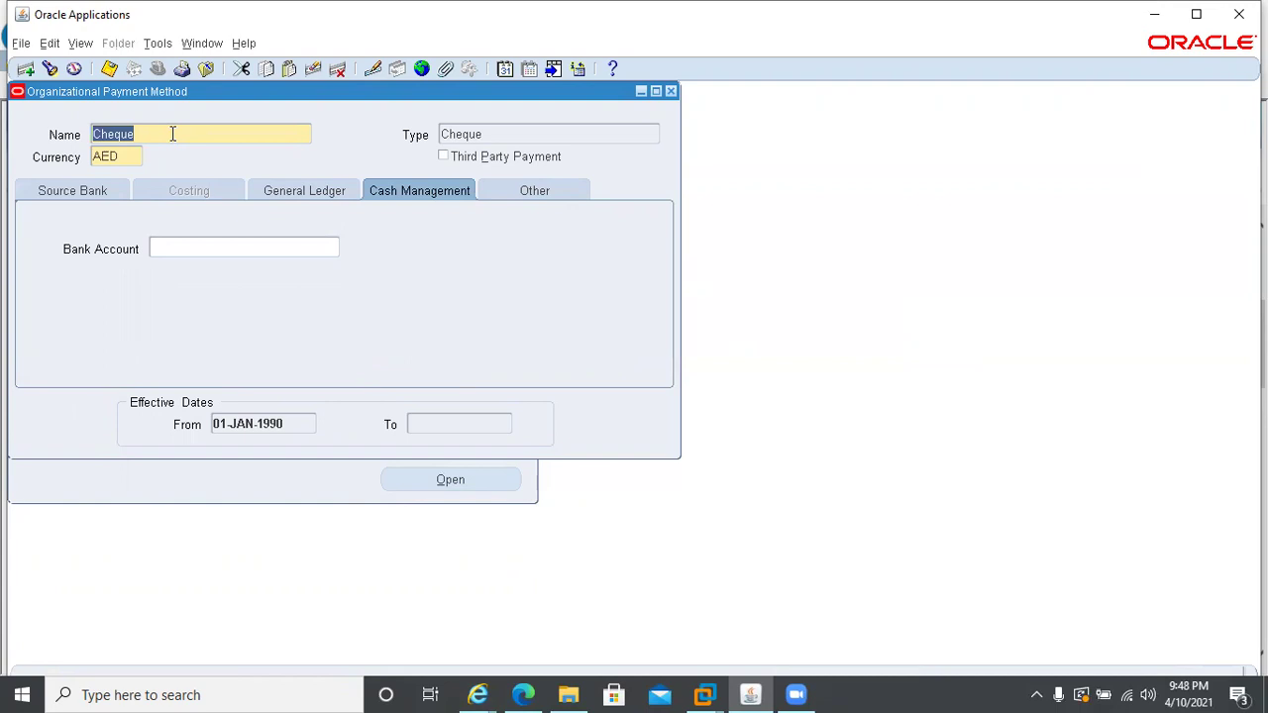
- Browse the Cheque and Cash records and select the From effective date
key(Down)
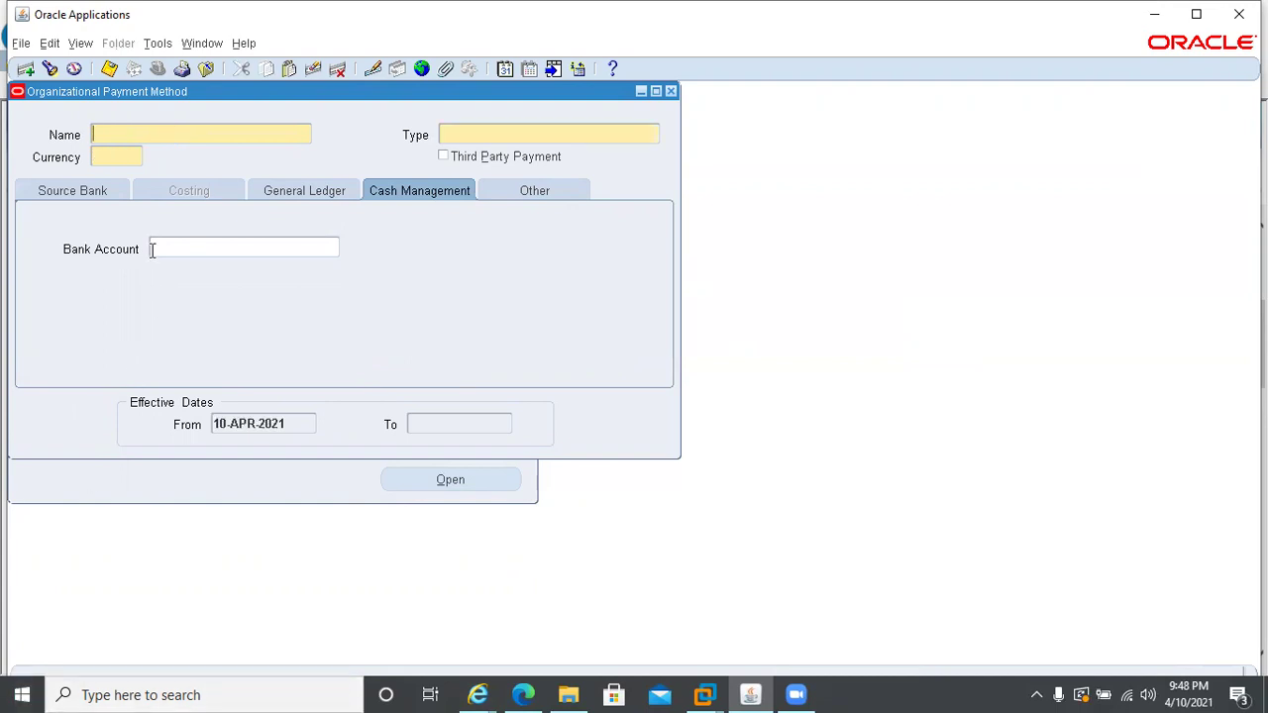
key(Up)
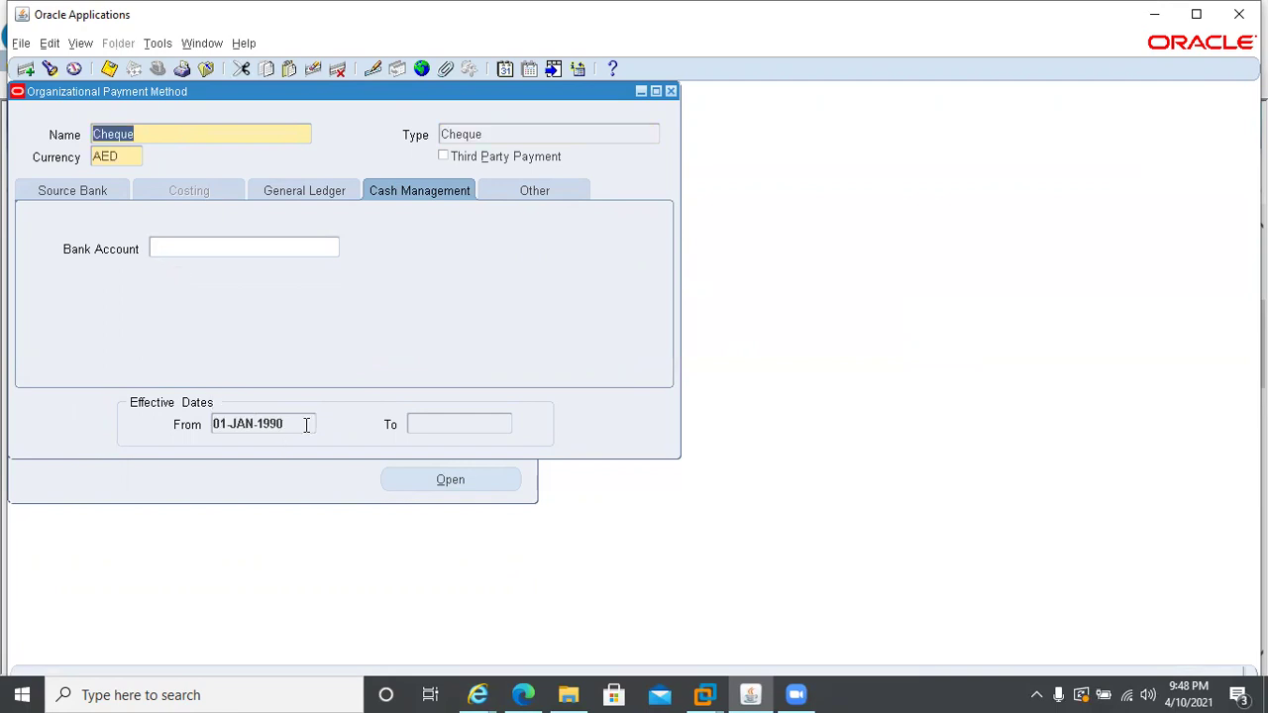
click(296, 425)
key(ctrl+c)
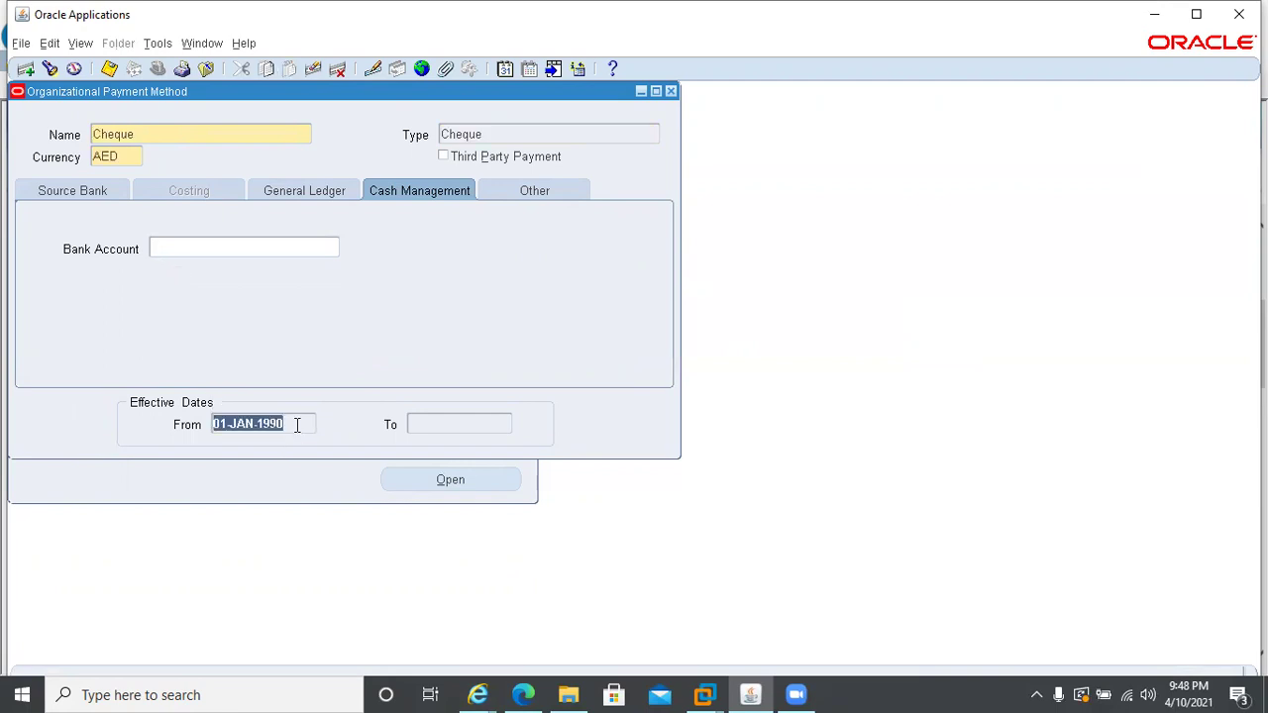
key(Up)
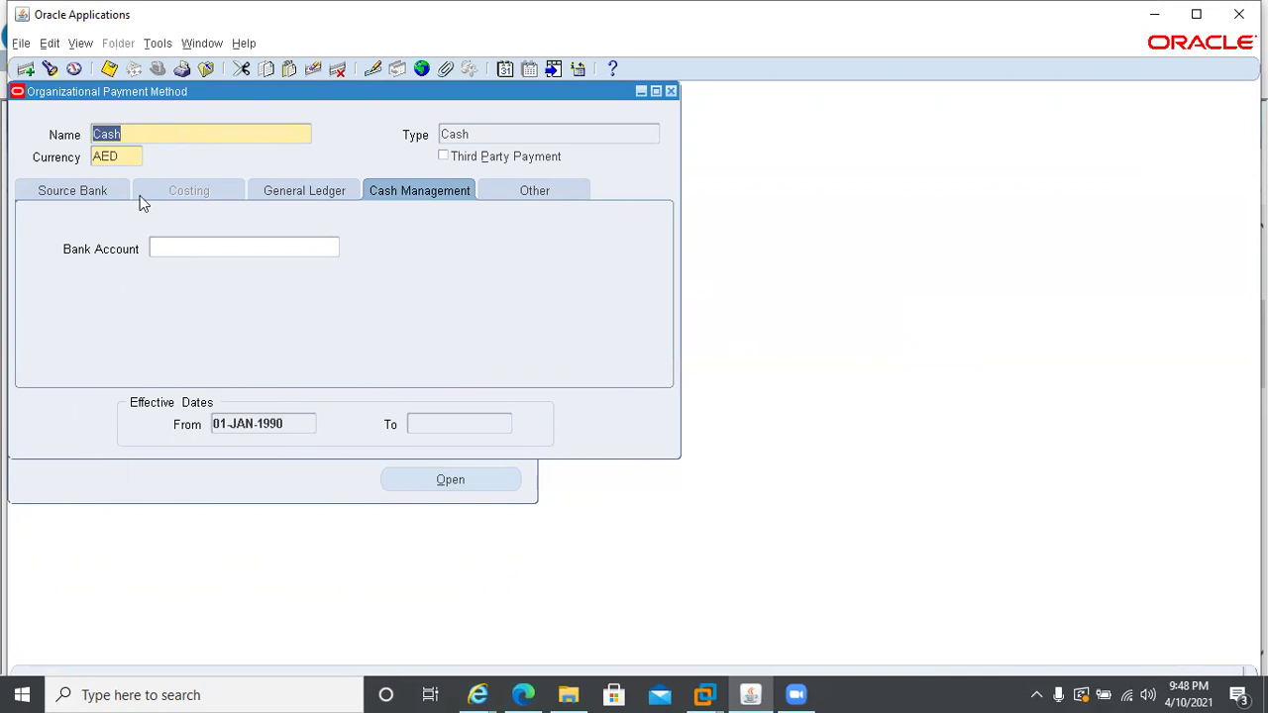
- Change the effective date to 01-JAN-1990 and start a blank new payment method record
click(505, 69)
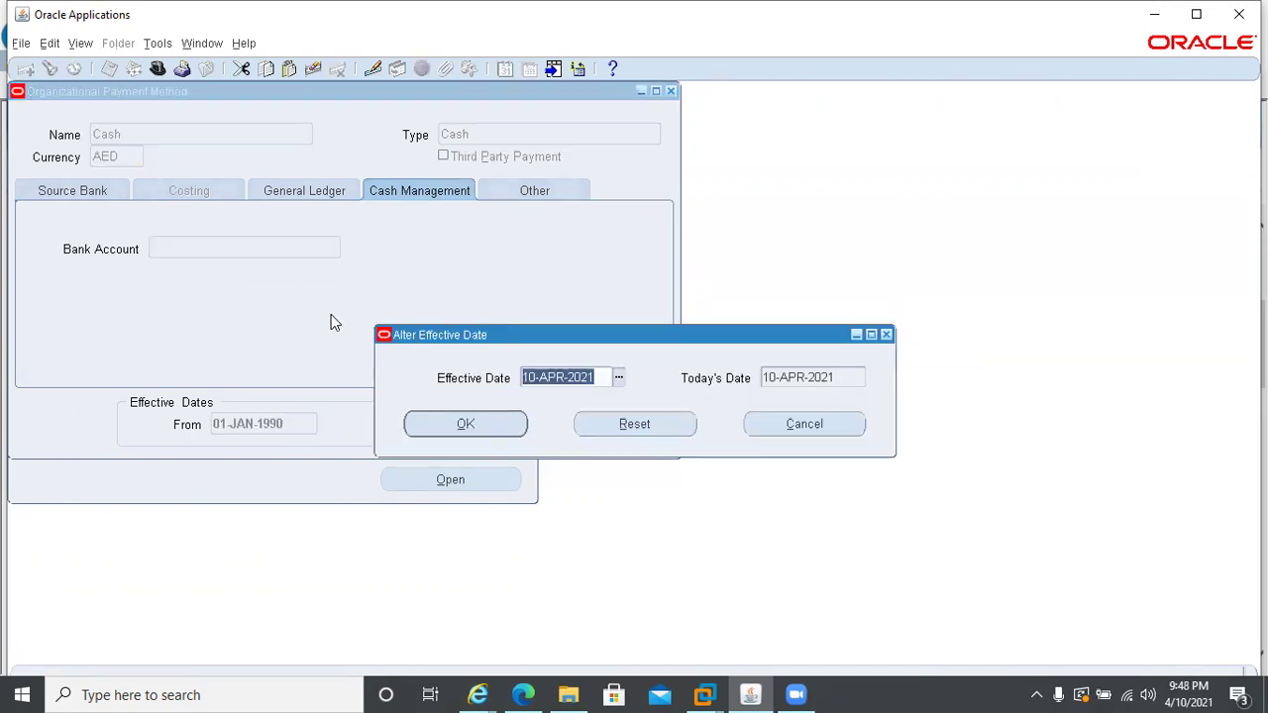
key(ctrl+v)
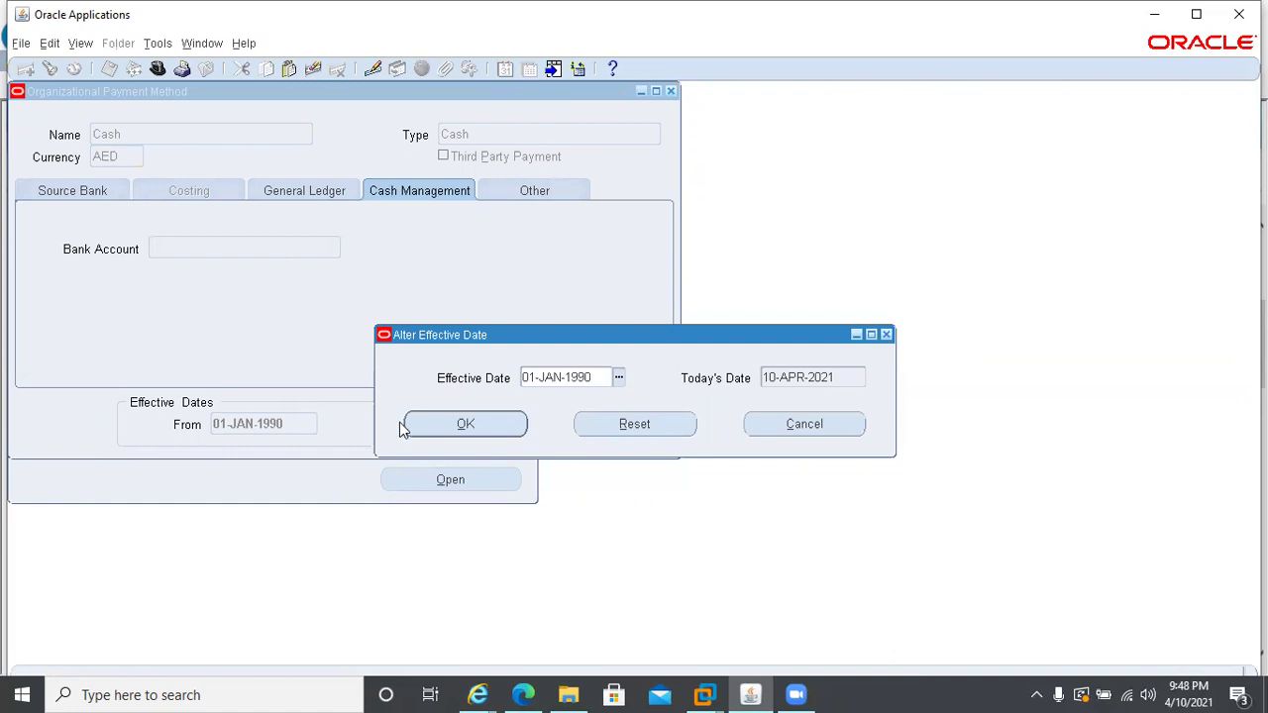
click(416, 424)
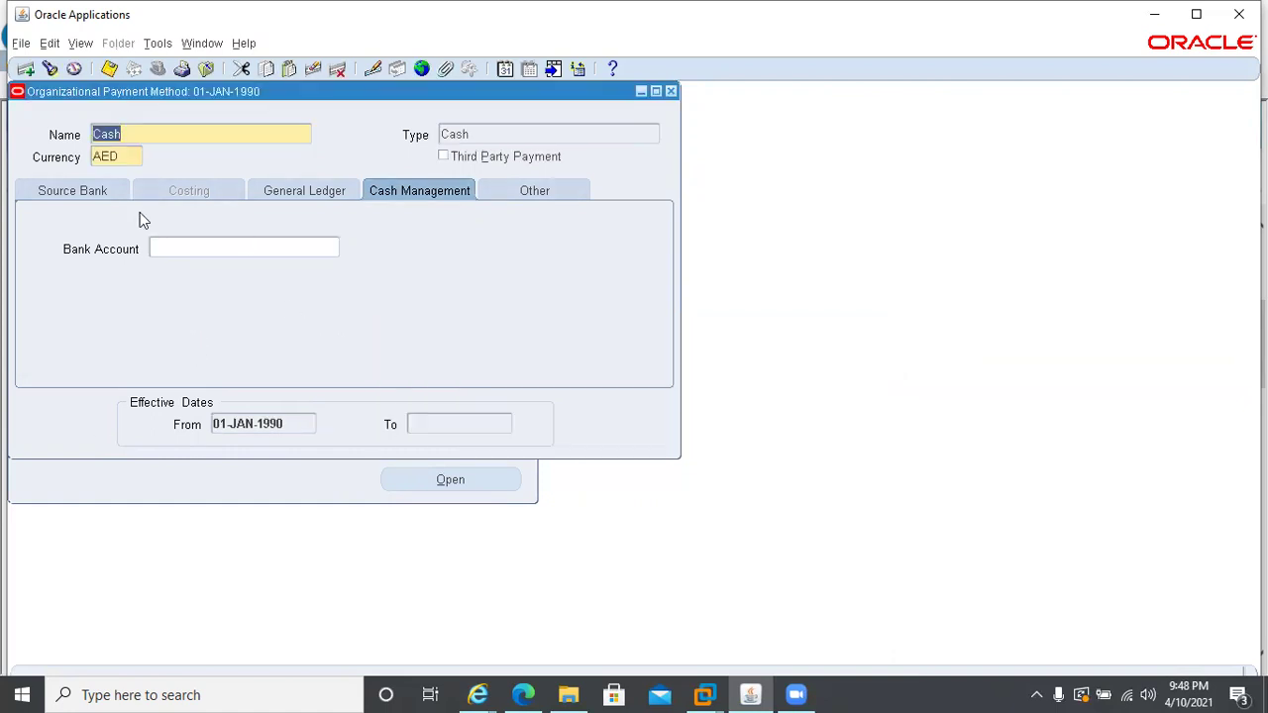
key(Down)
click(58, 195)
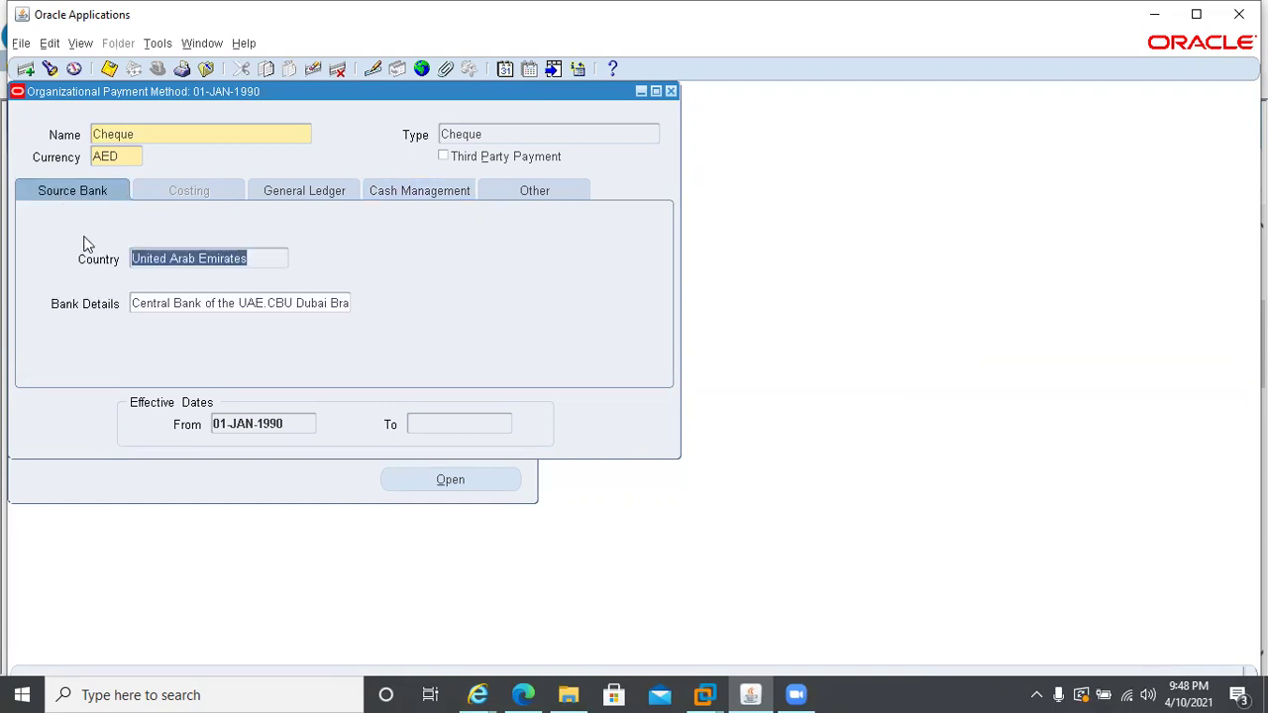
key(Down)
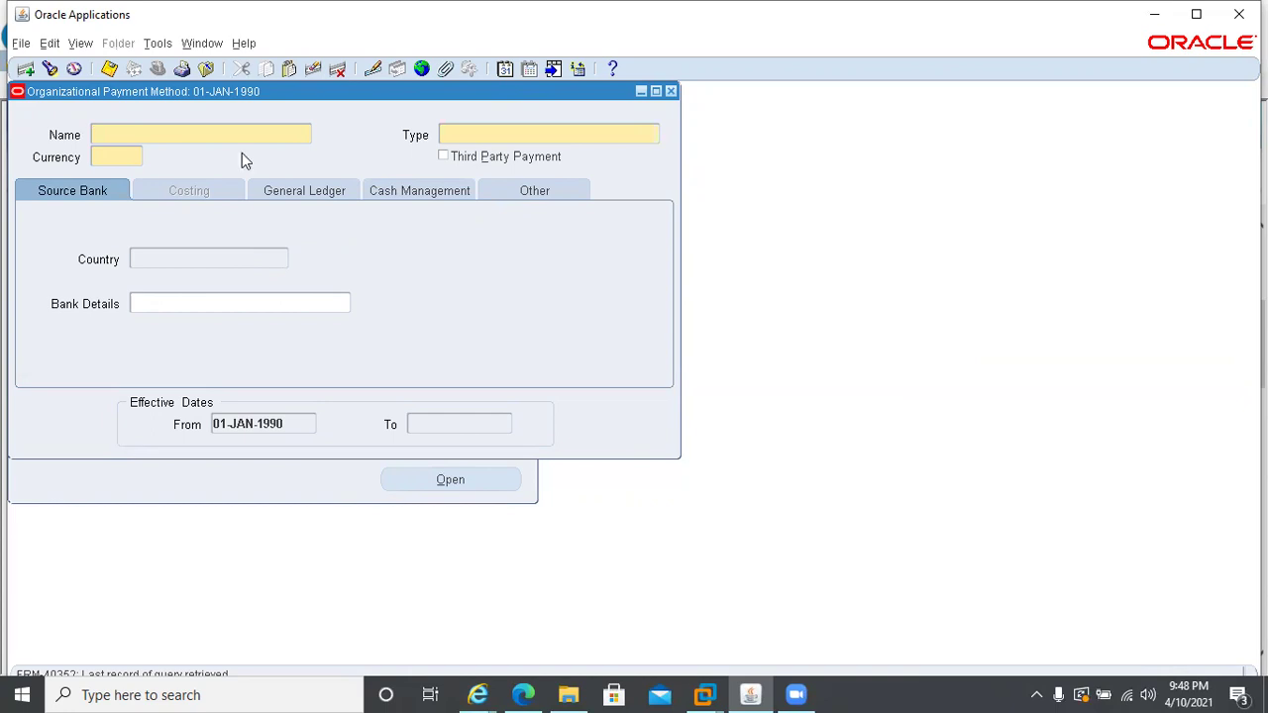
- Name the new method 'Direct Deposit' with payment type AE Direct Deposit AED
text(Direct Deposit)
click(495, 131)
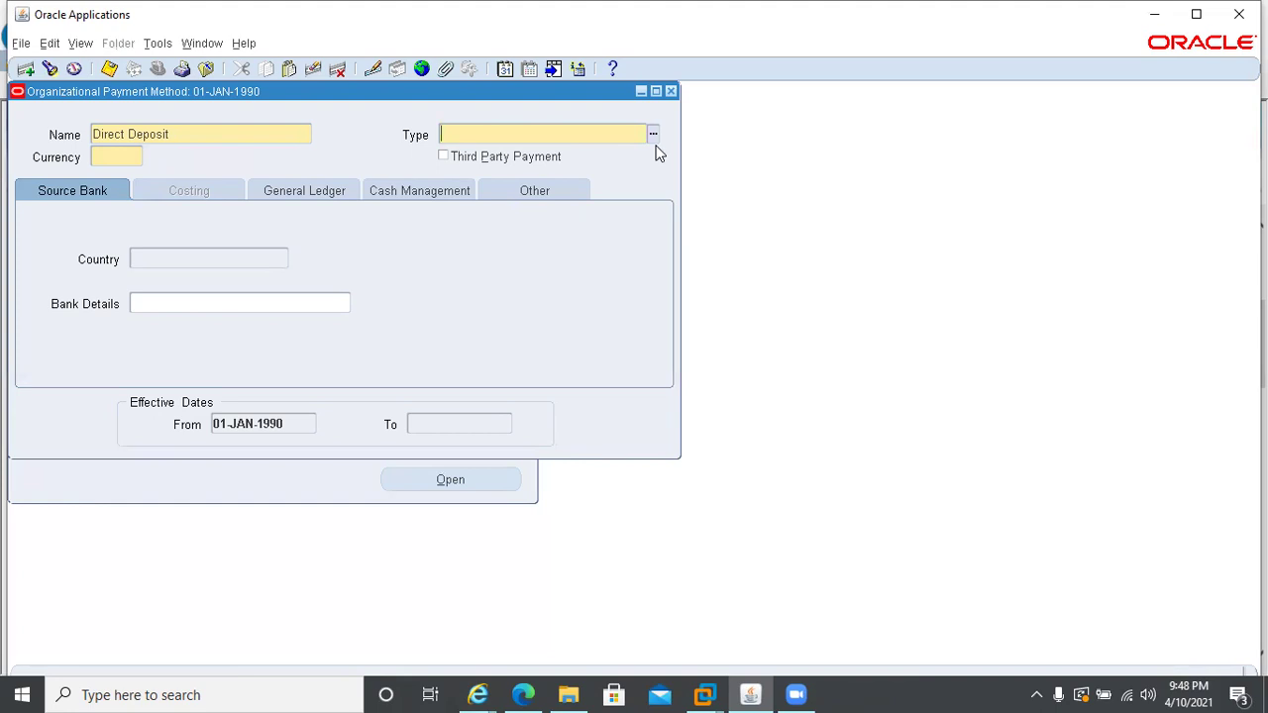
click(654, 137)
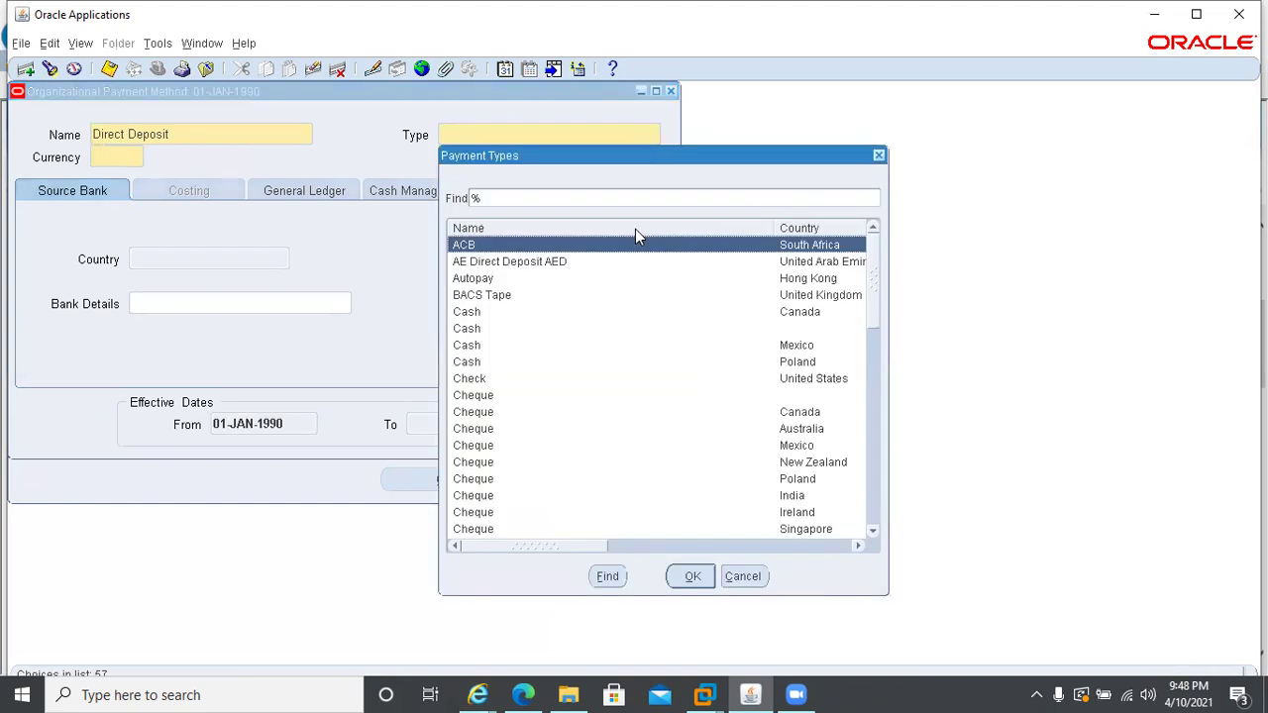
click(595, 264)
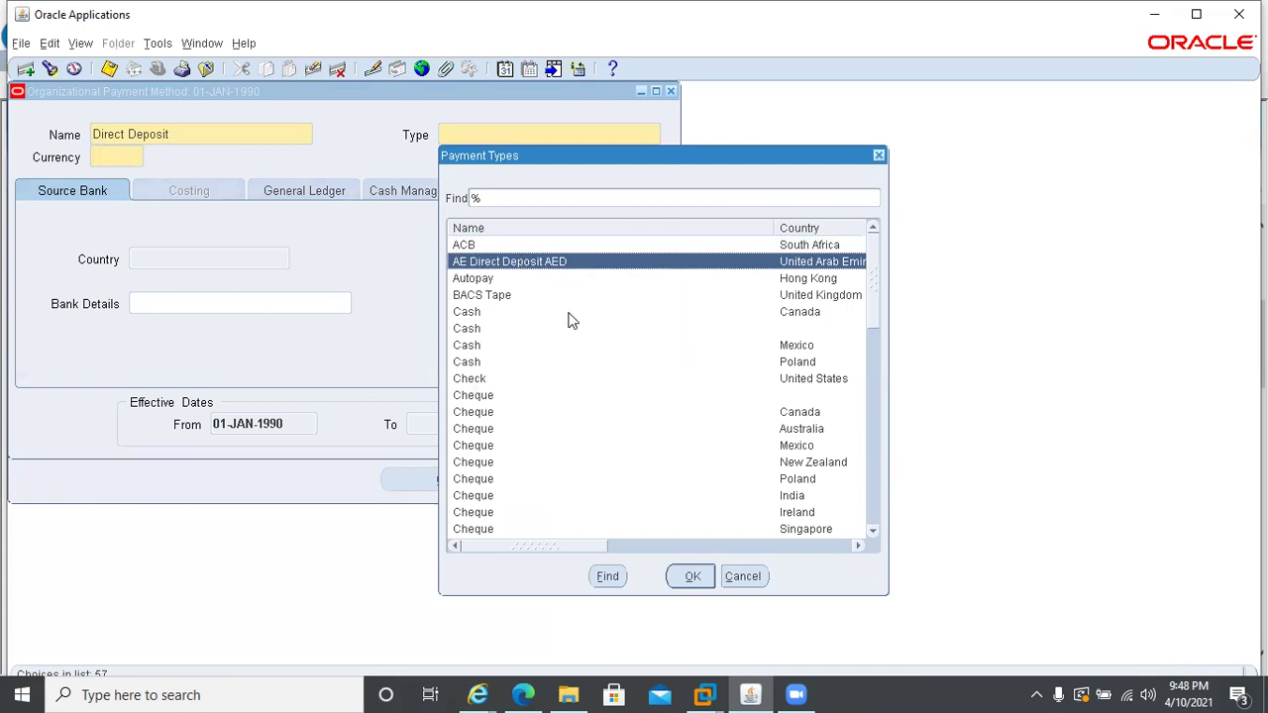
text(d)
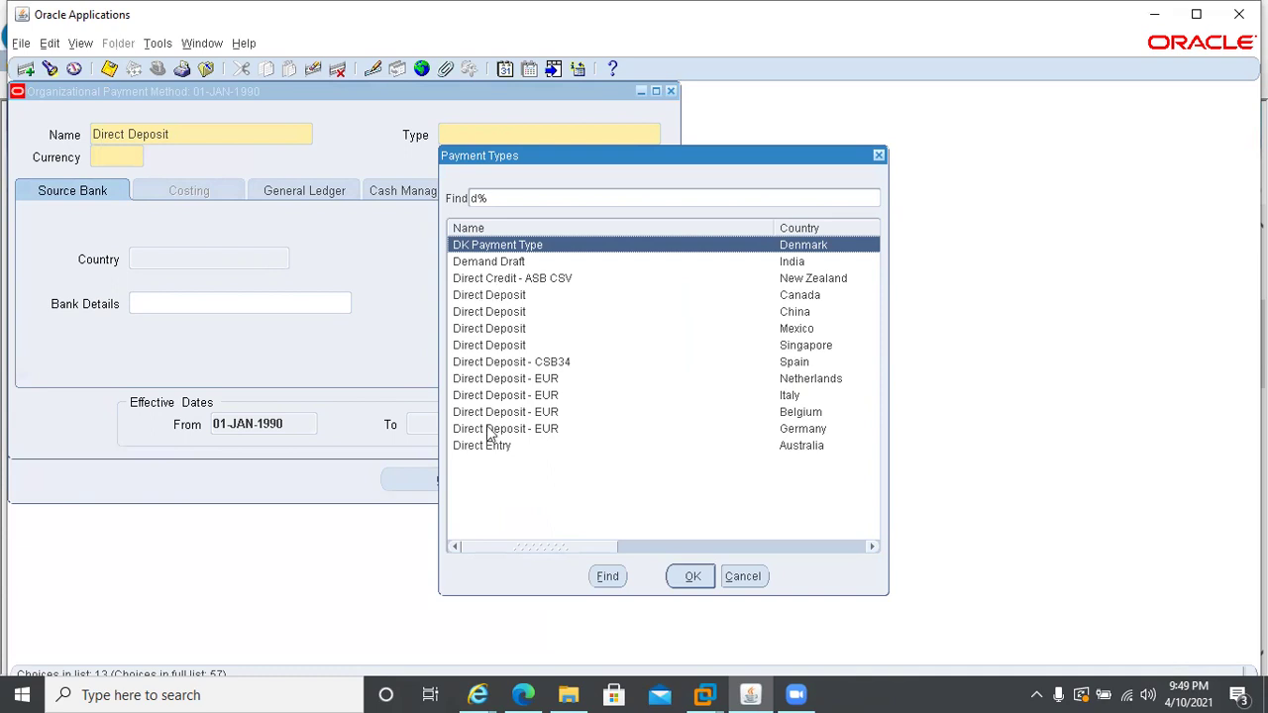
key(BackSpace)
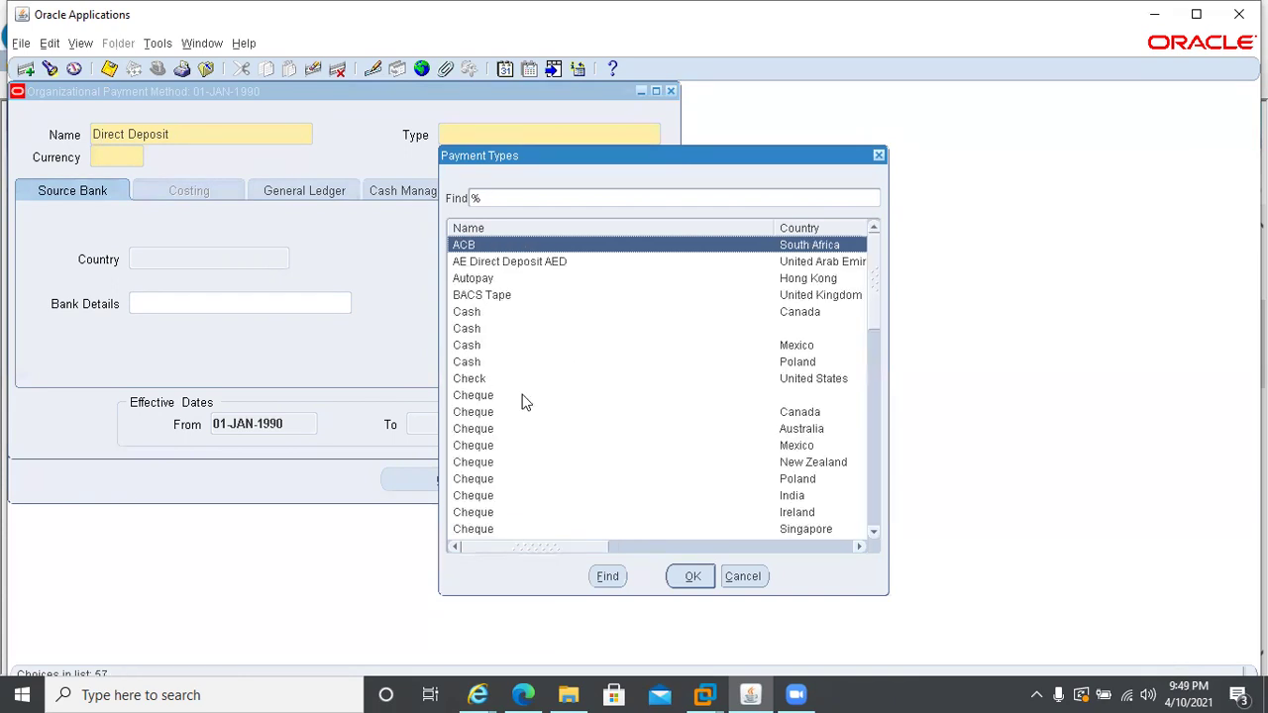
click(479, 261)
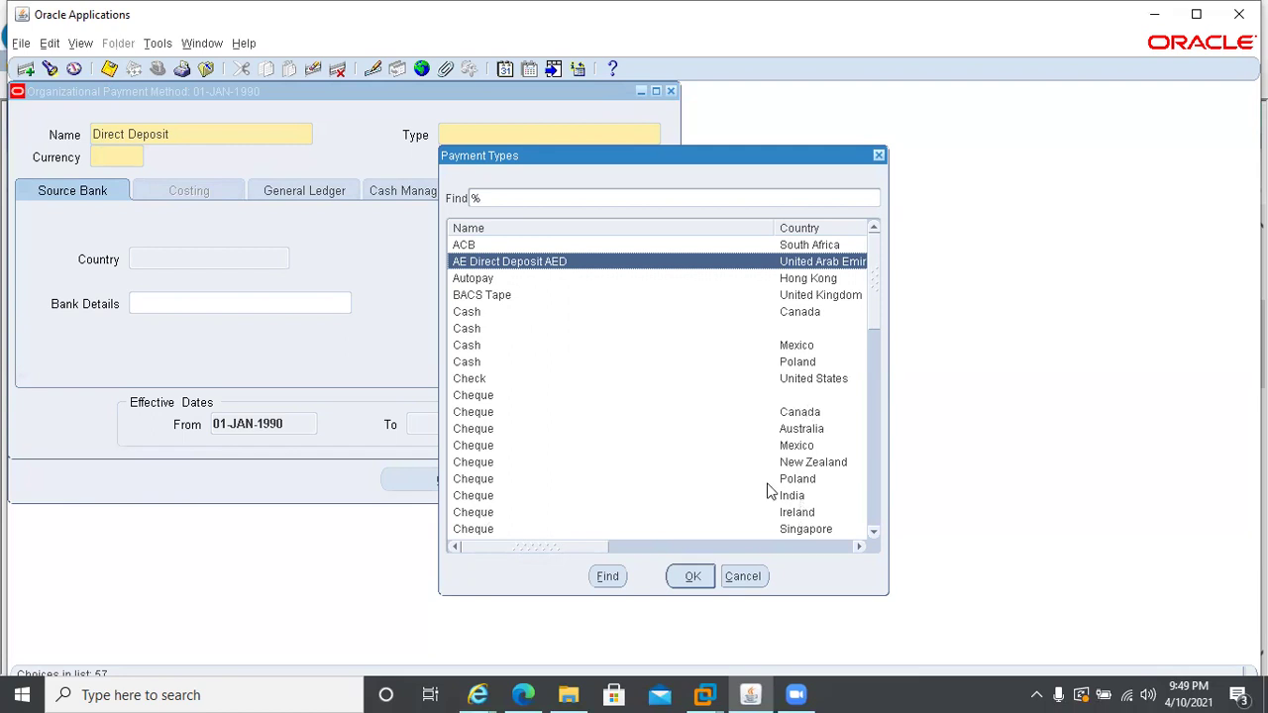
click(690, 576)
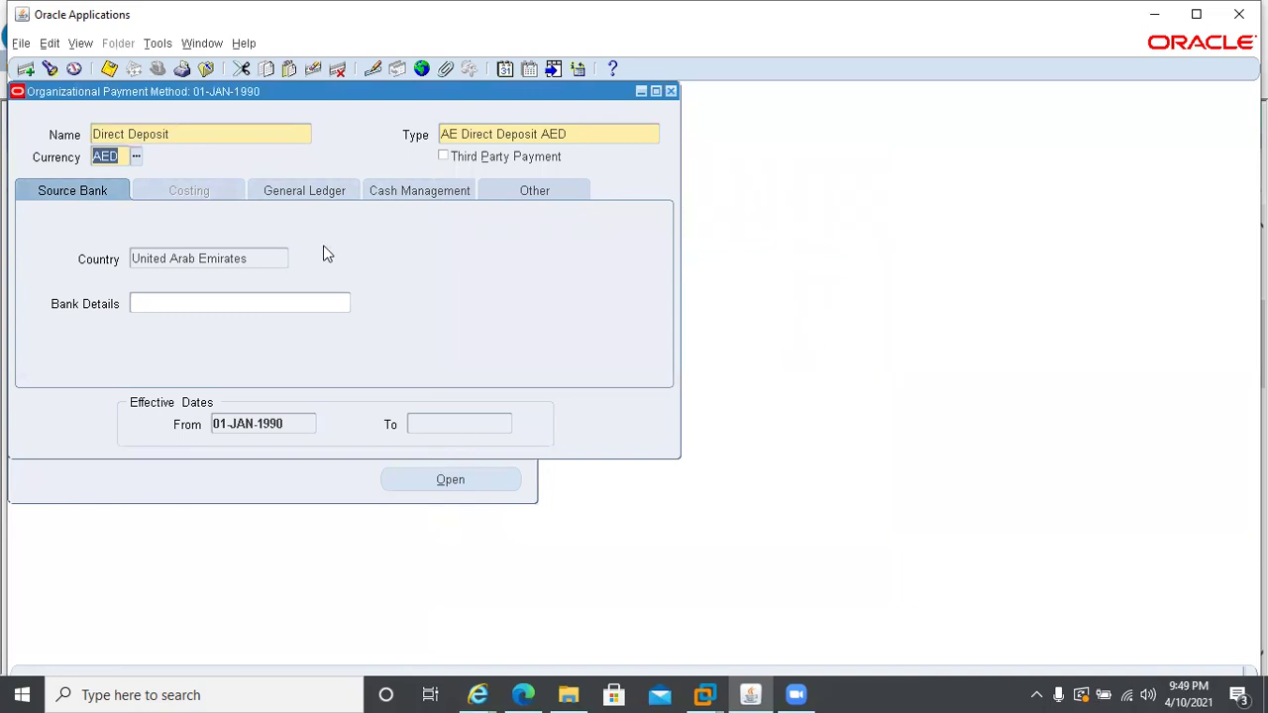
- Enter 'Central Bank of the UAE' as the method's bank name
click(166, 305)
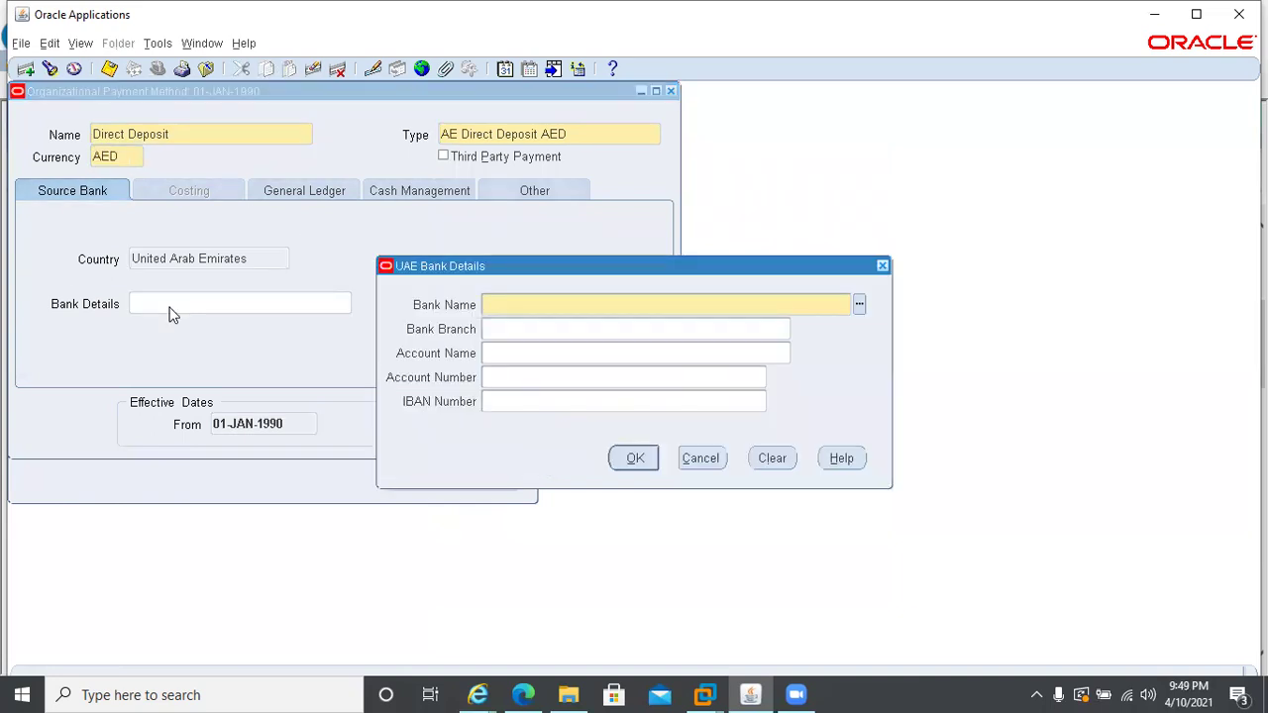
text(Central Bank of the UAE)
key(Tab)
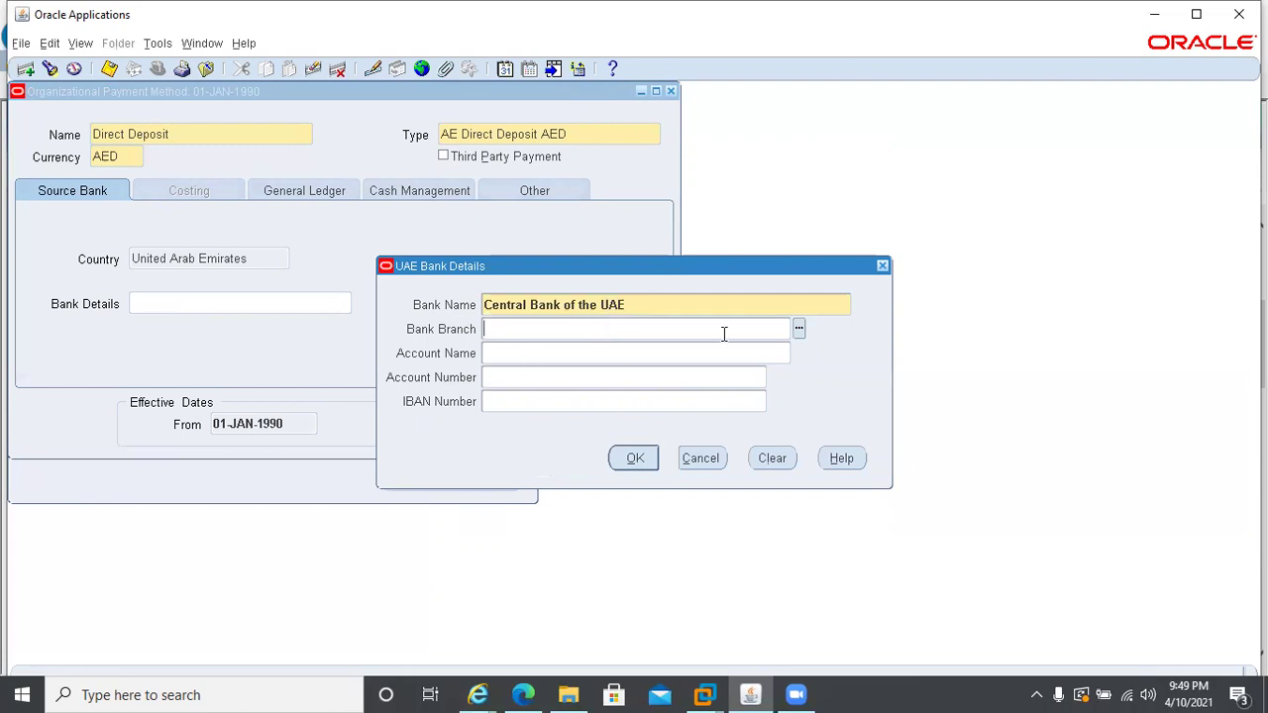
- Choose branch CBU Dubai Branch, account name 'UAE Vision', enter the account number, and accept
click(797, 328)
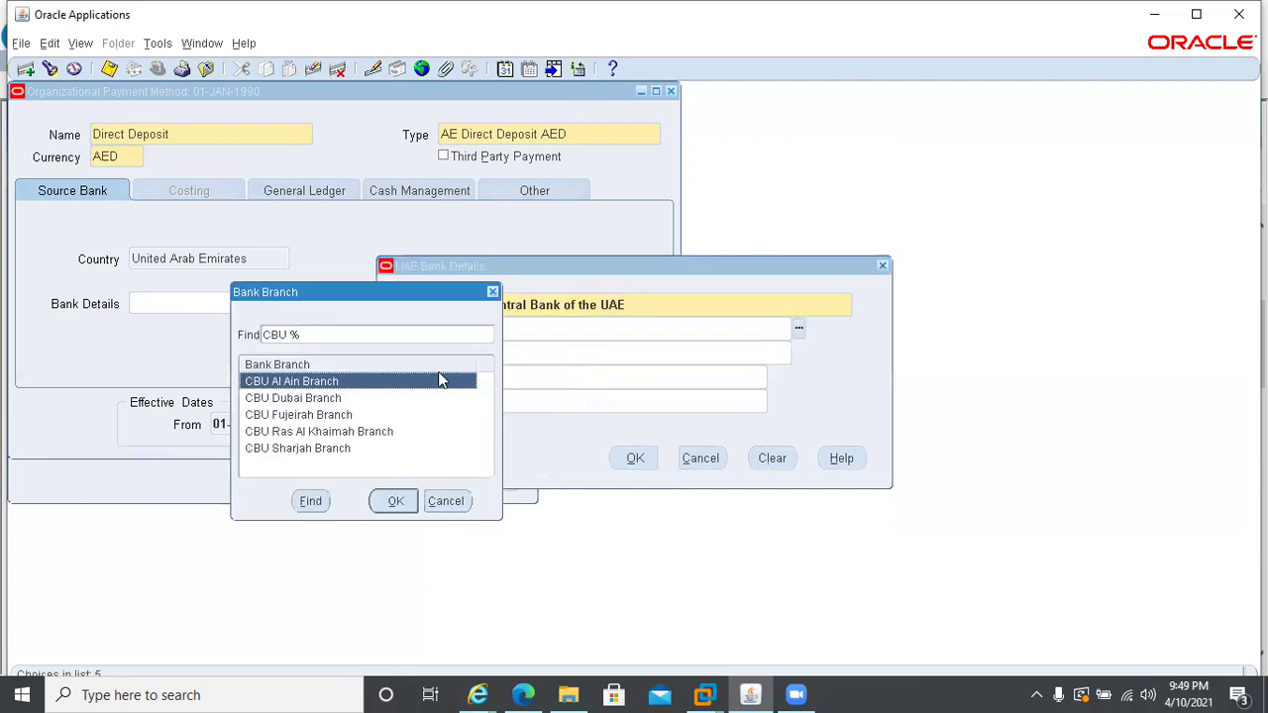
double_click(292, 397)
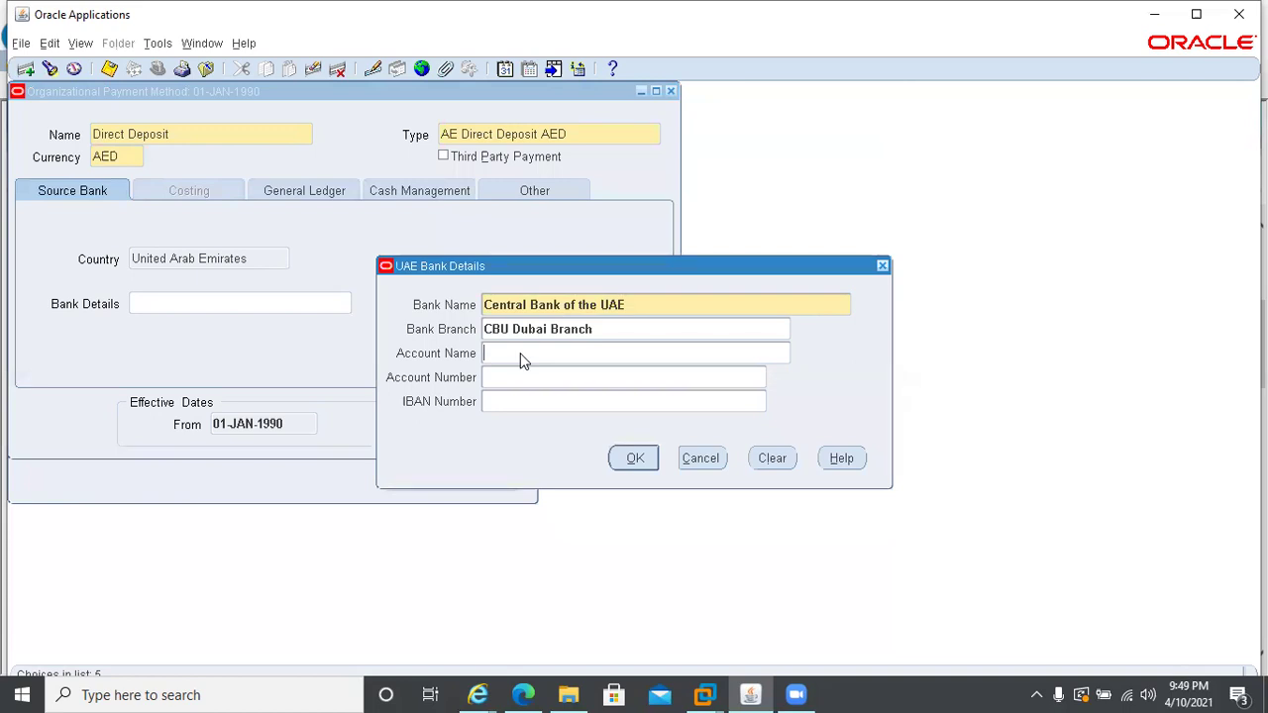
text(UAE Viso)
key(BackSpace)
text(ion)
key(BackSpace)
text(i)
click(511, 376)
click(635, 461)
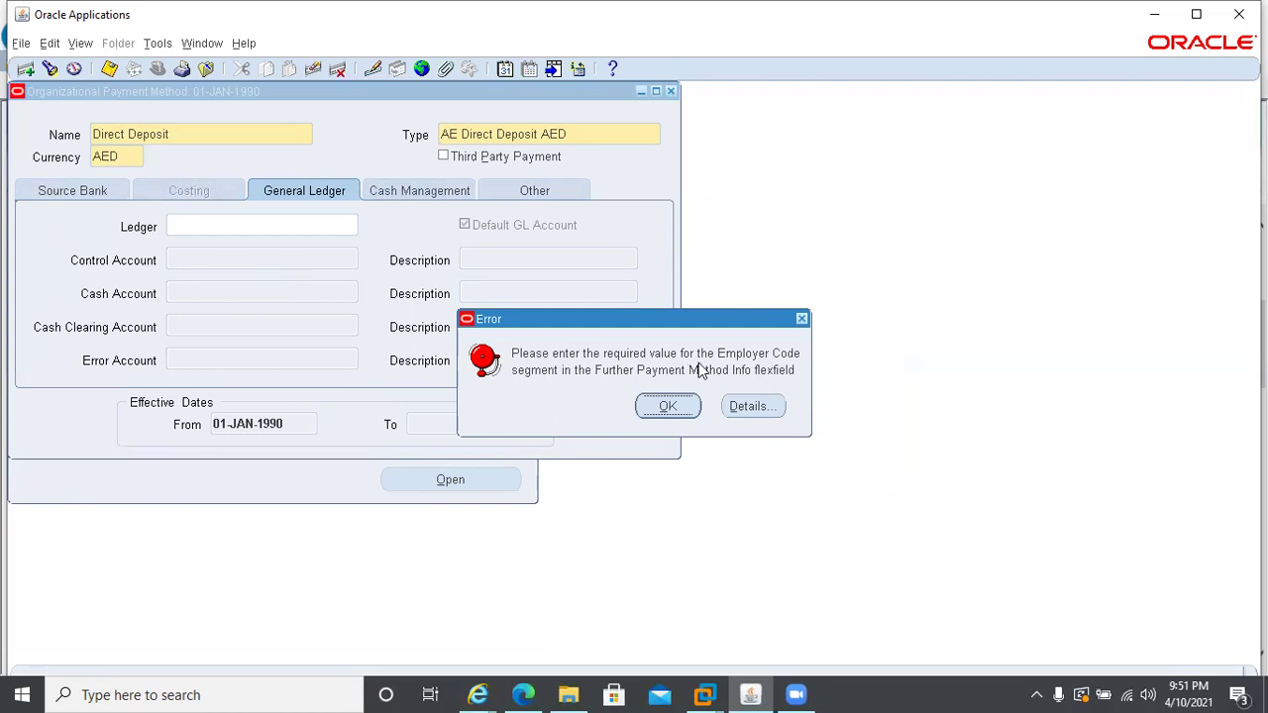
- Dismiss the Employer Code error and open the Further Payment Method Info flexfield
key(Return)
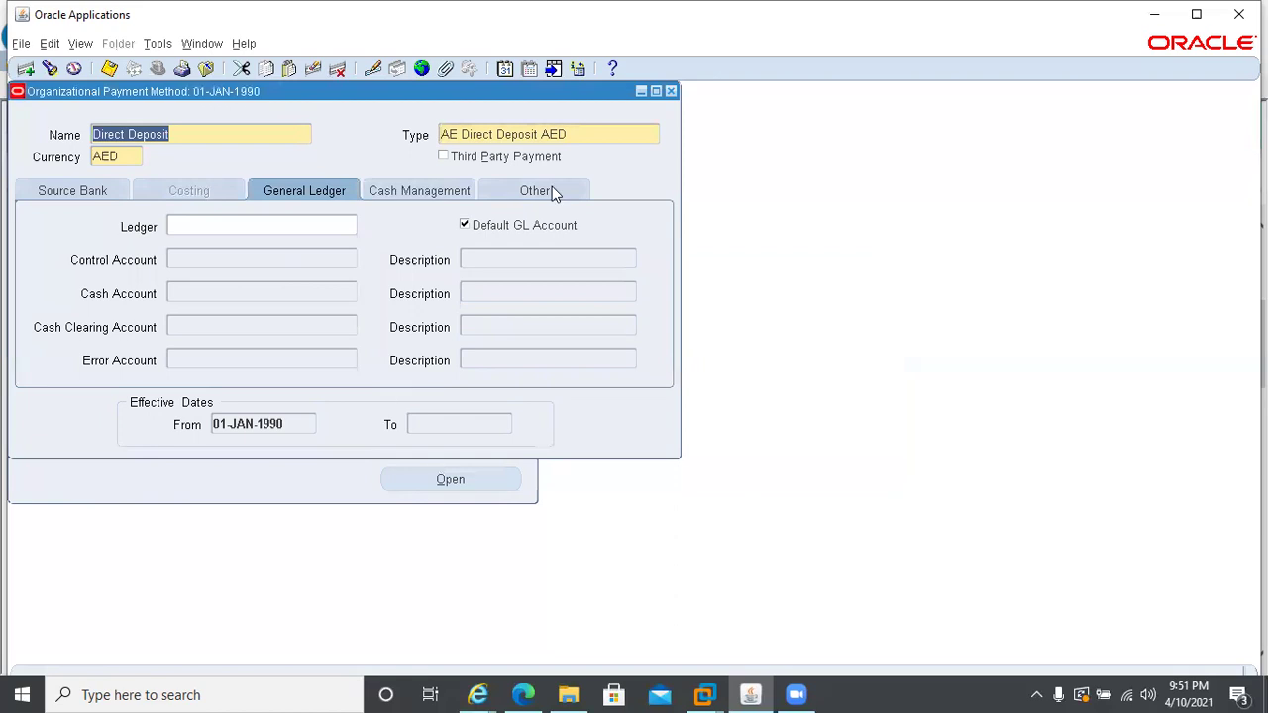
click(552, 187)
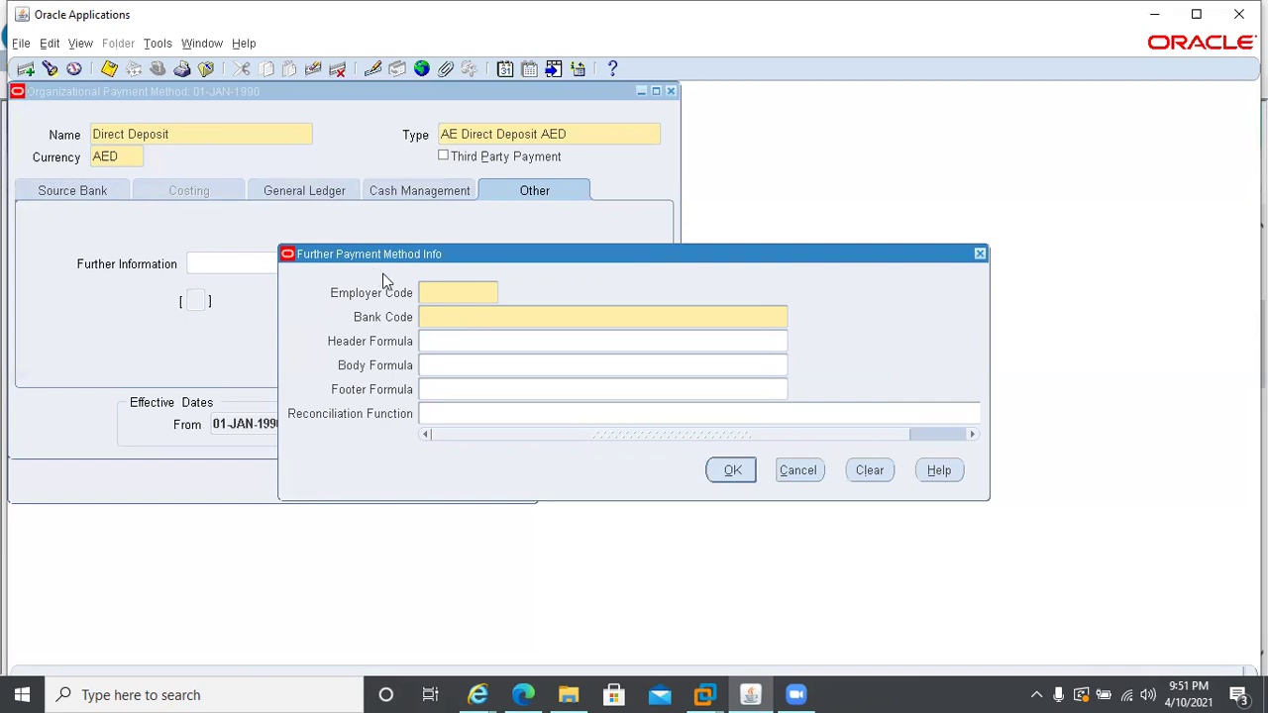
- Enter employer code 4564 and bank code CBU_D37K as Direct Deposit's further information
text(4564)
click(432, 321)
click(796, 319)
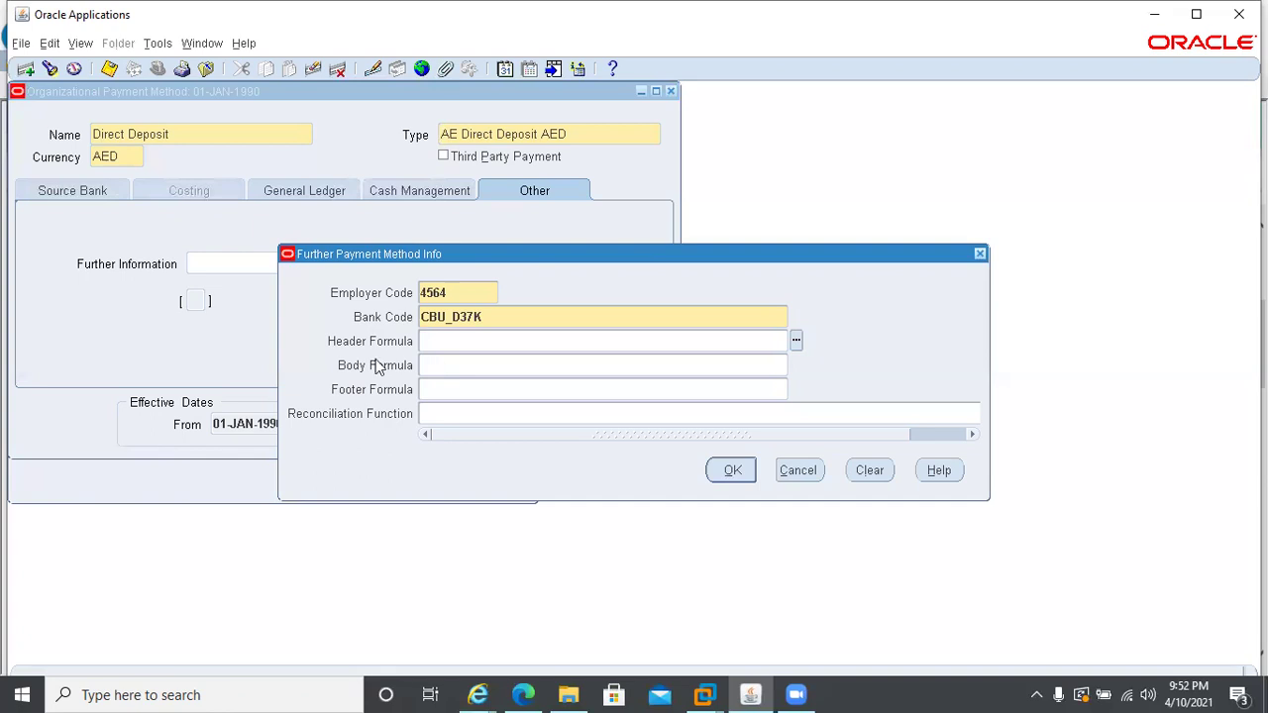
click(713, 465)
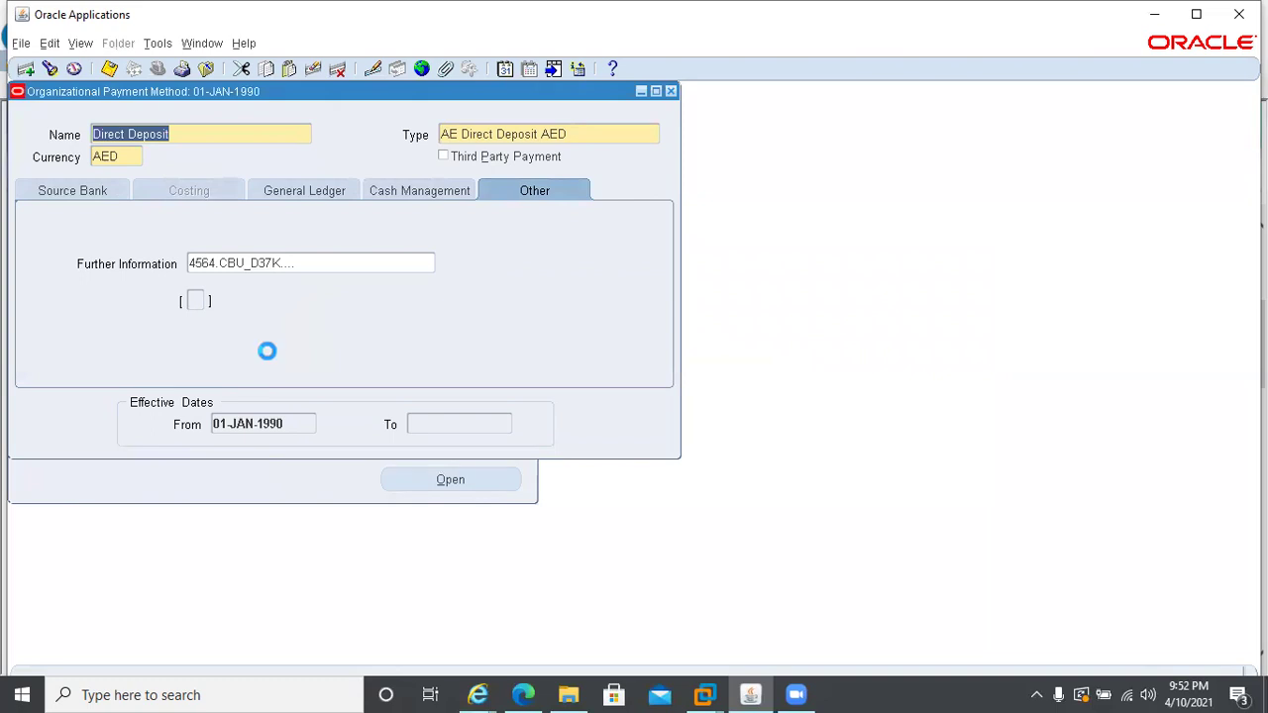
click(52, 188)
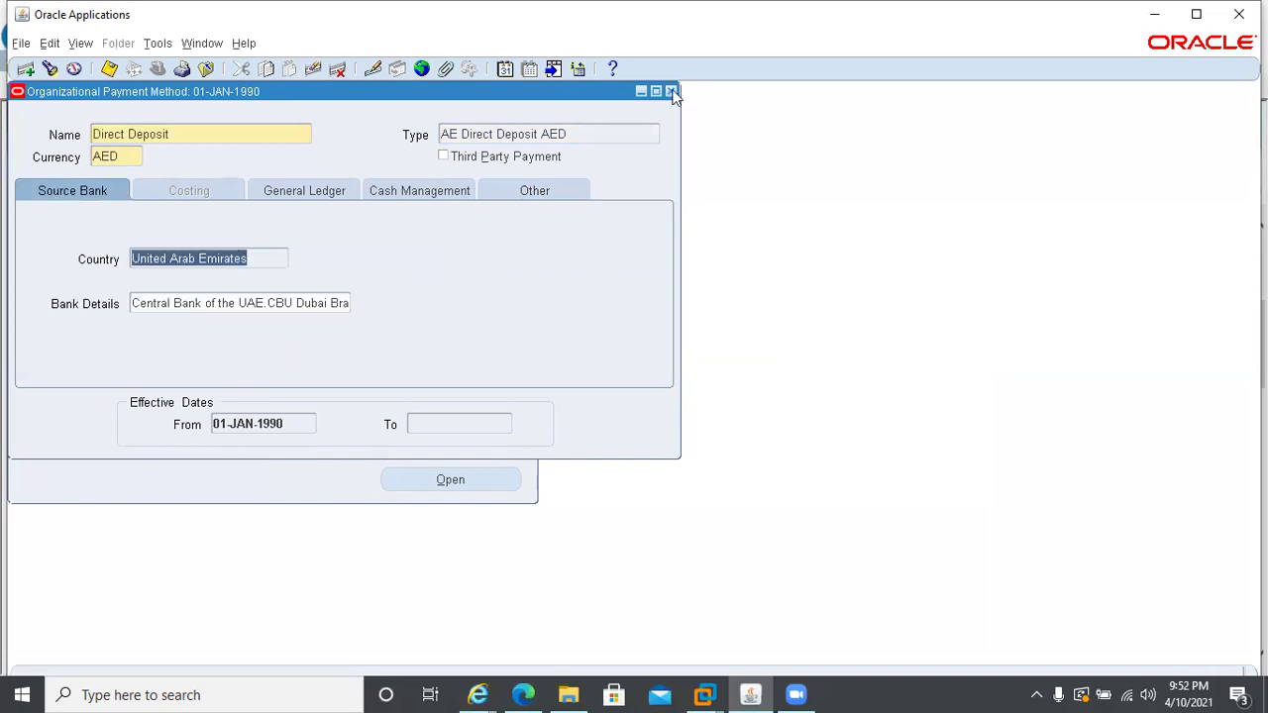
- Step through the Cheque and Cash records, then close the Organizational Payment Method form
click(202, 130)
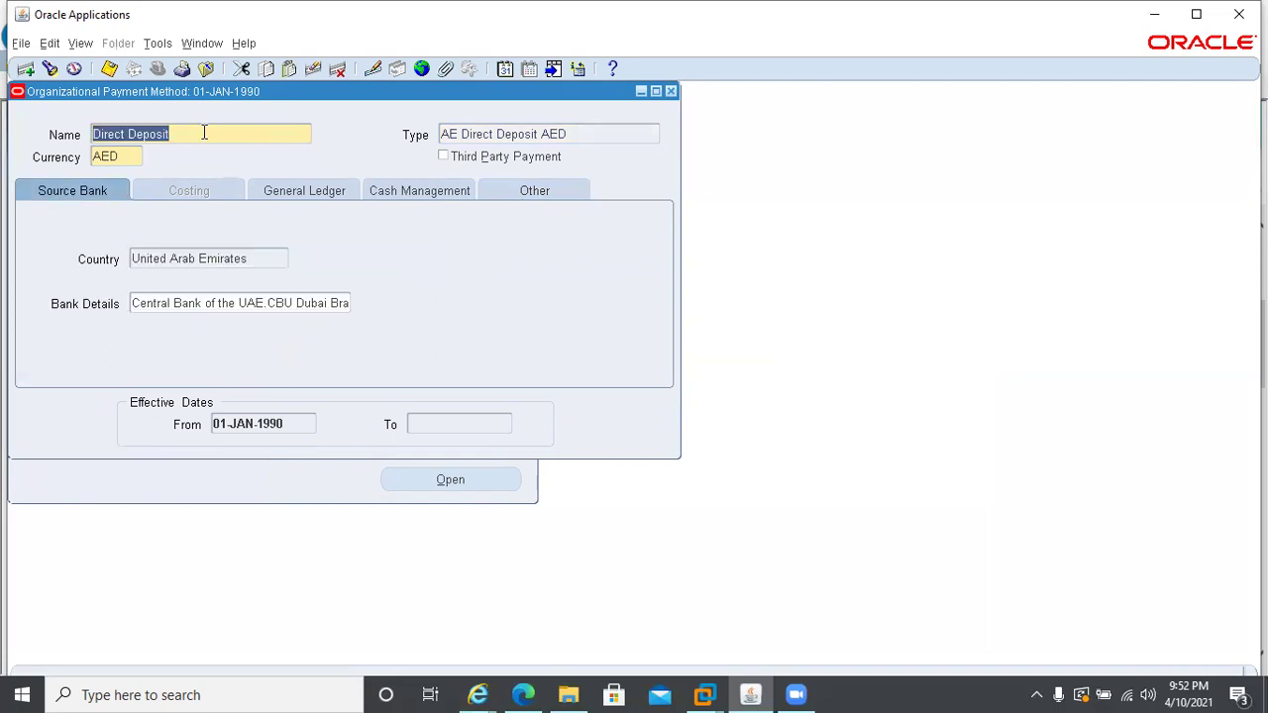
key(Down)
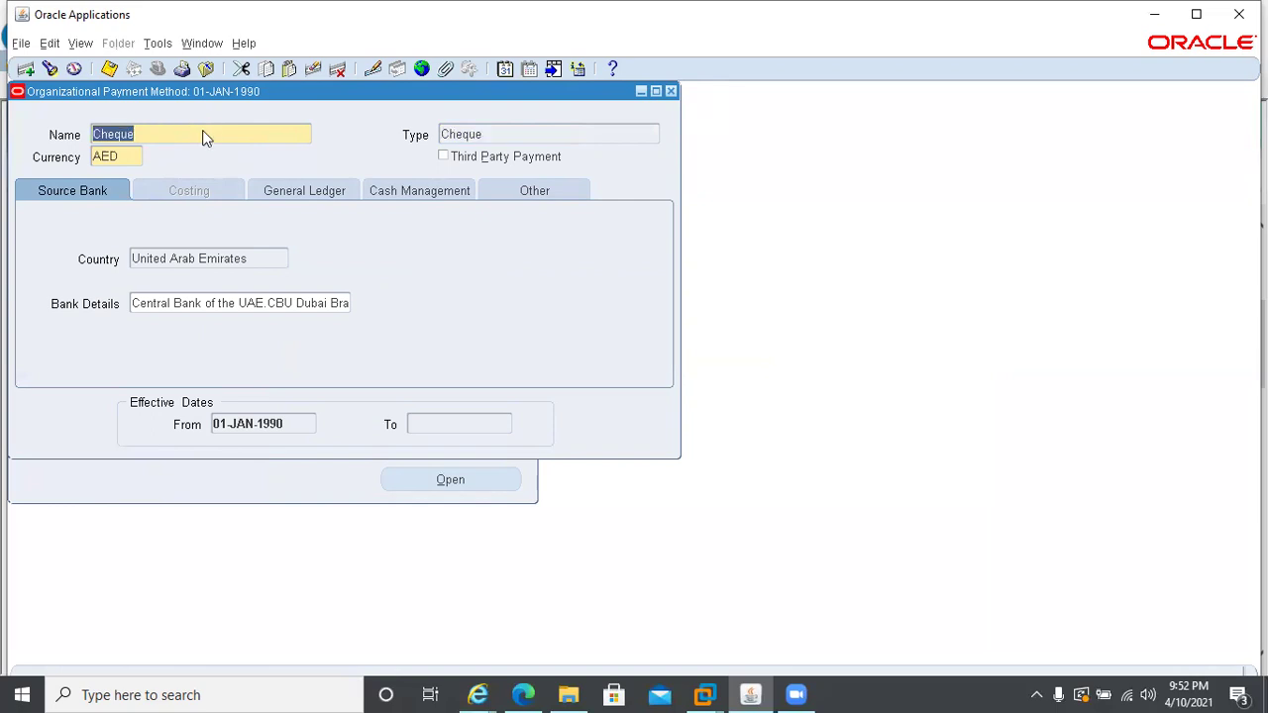
key(Down)
key(Down)
key(Down)
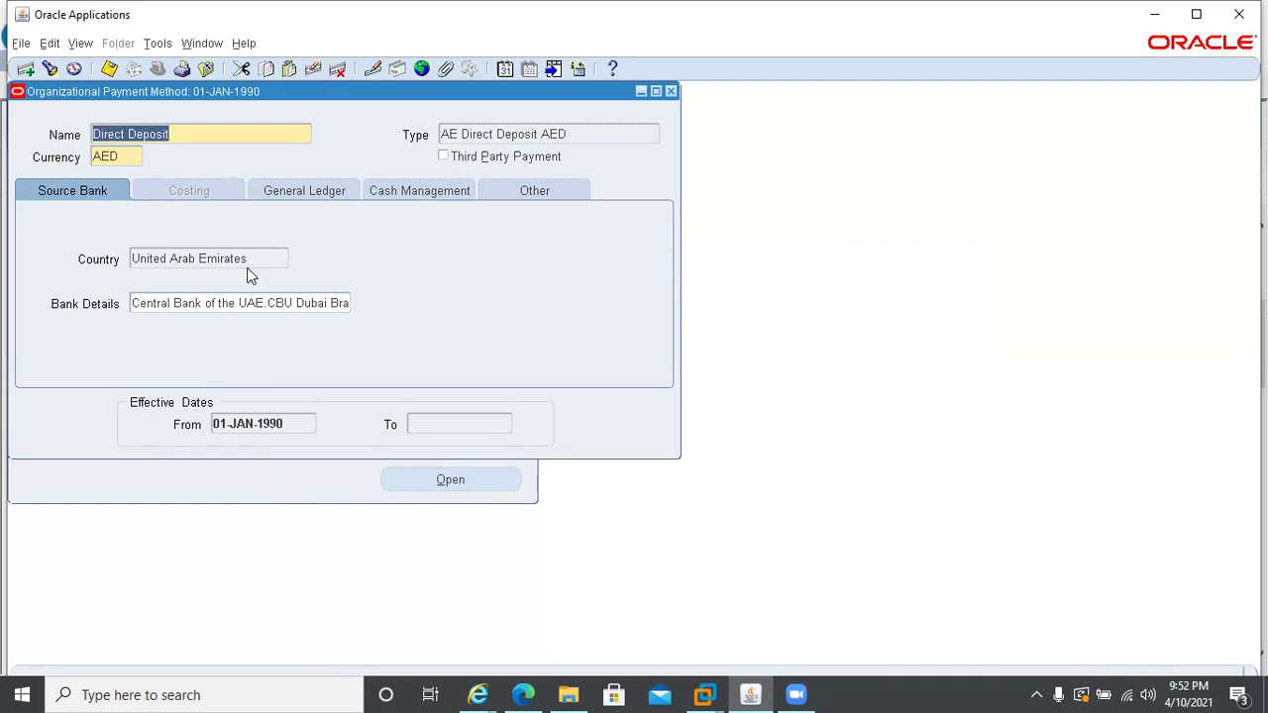
click(670, 91)
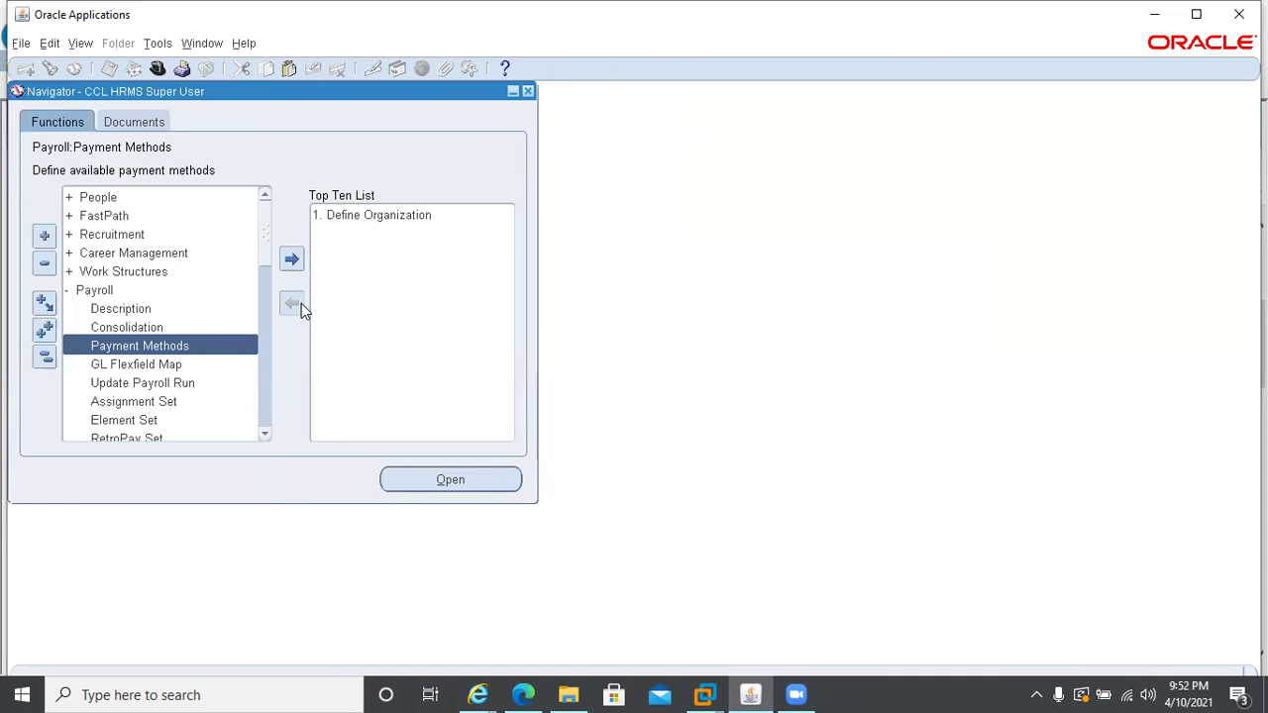
- Open the Enter and Maintain People form with effective date 01-APR-2021
double_click(85, 198)
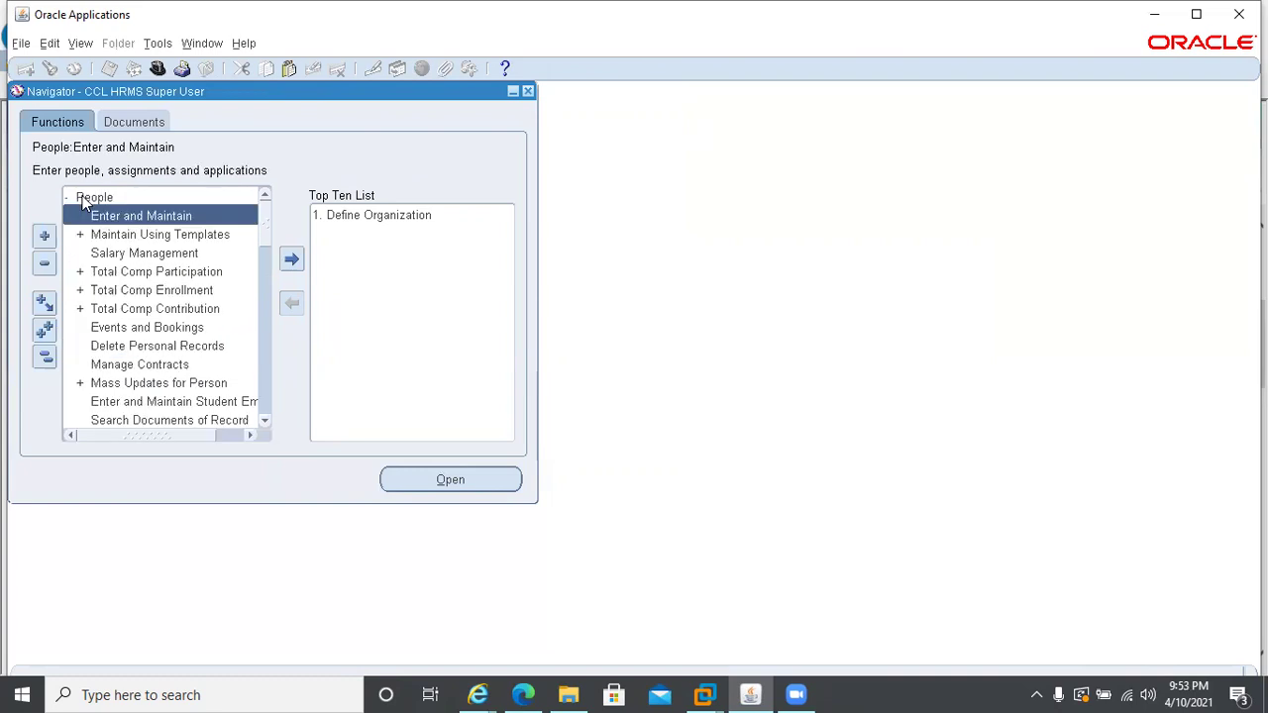
double_click(89, 213)
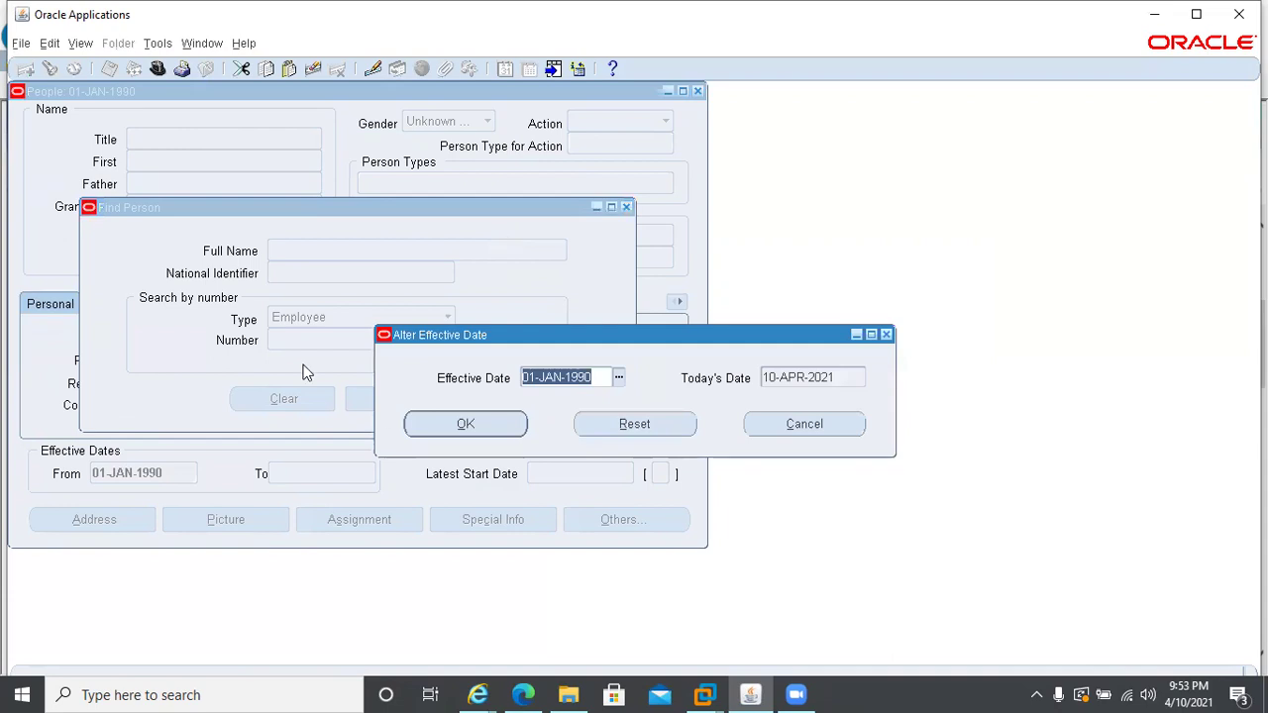
text(01APR)
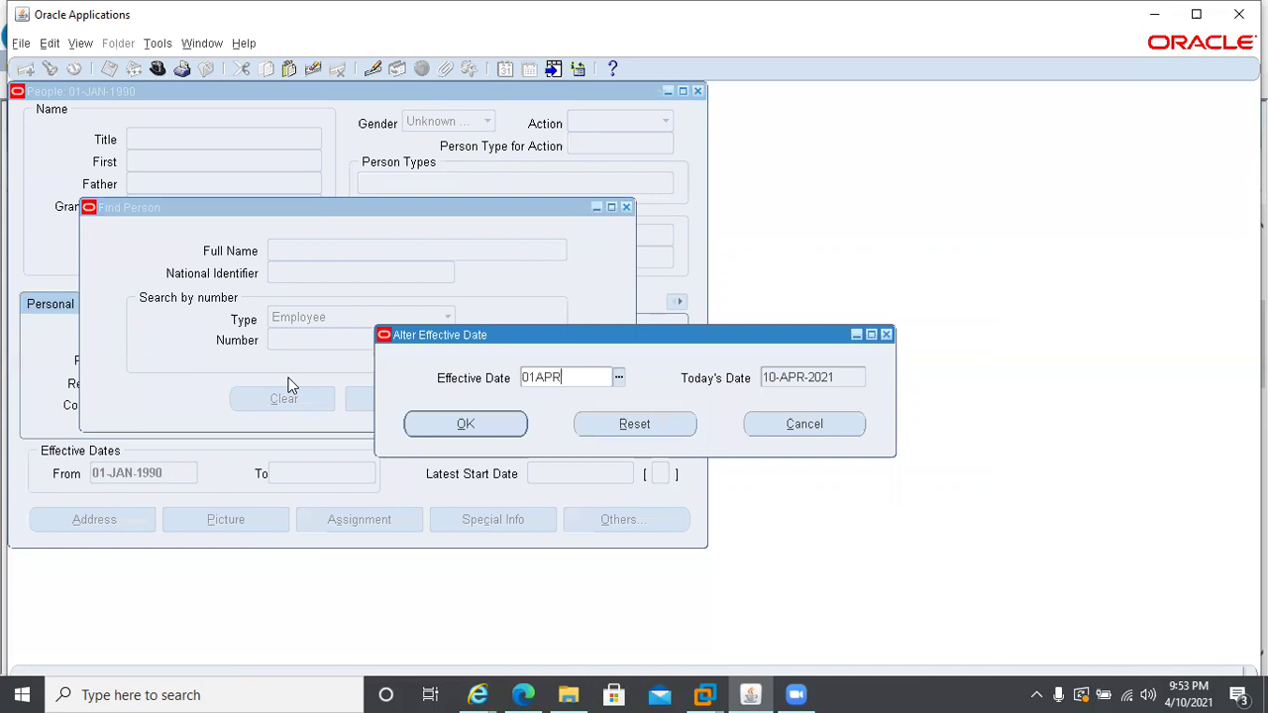
text(2021)
key(Return)
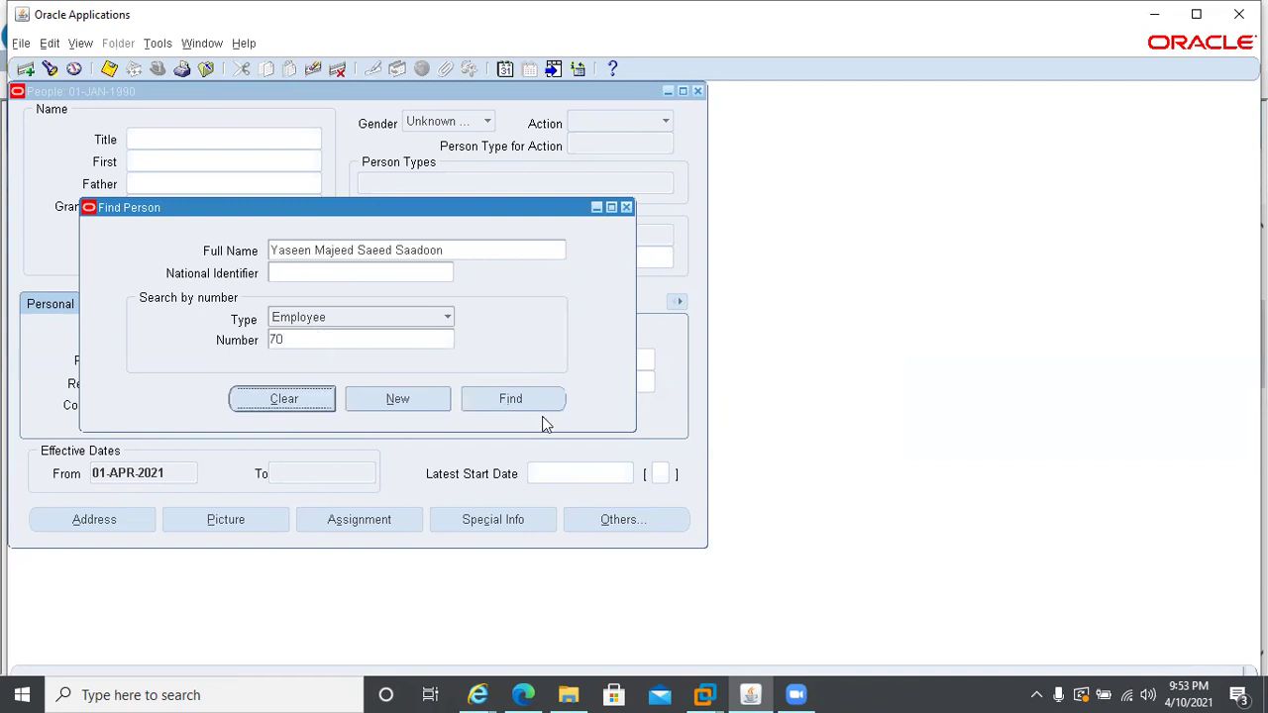
- Find the employee, open the Sales North assignment, and list the Others navigation options
click(507, 402)
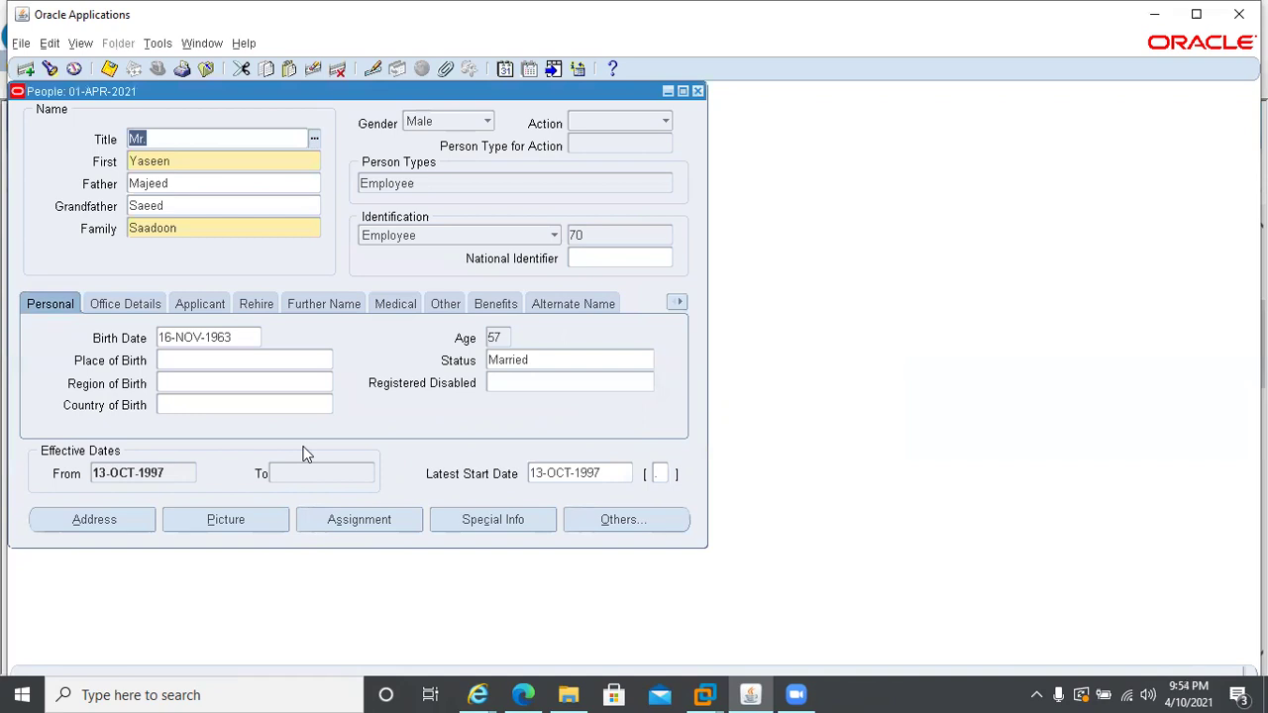
click(359, 529)
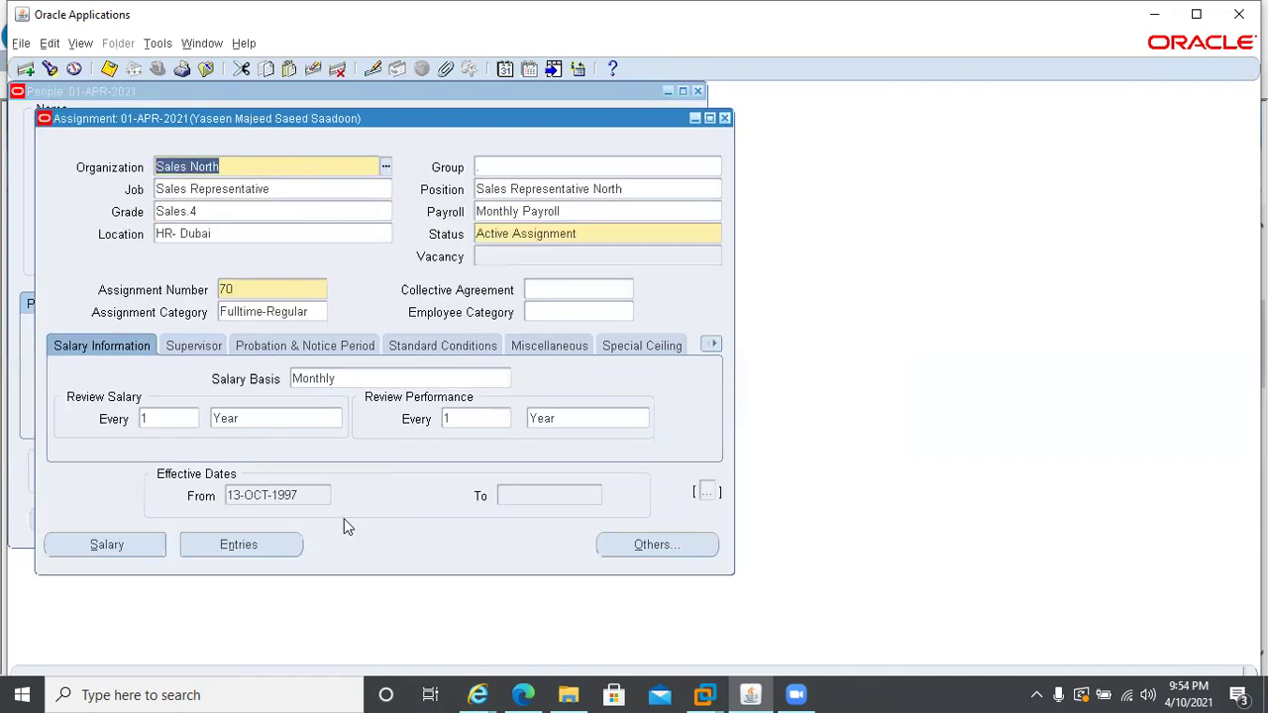
click(646, 545)
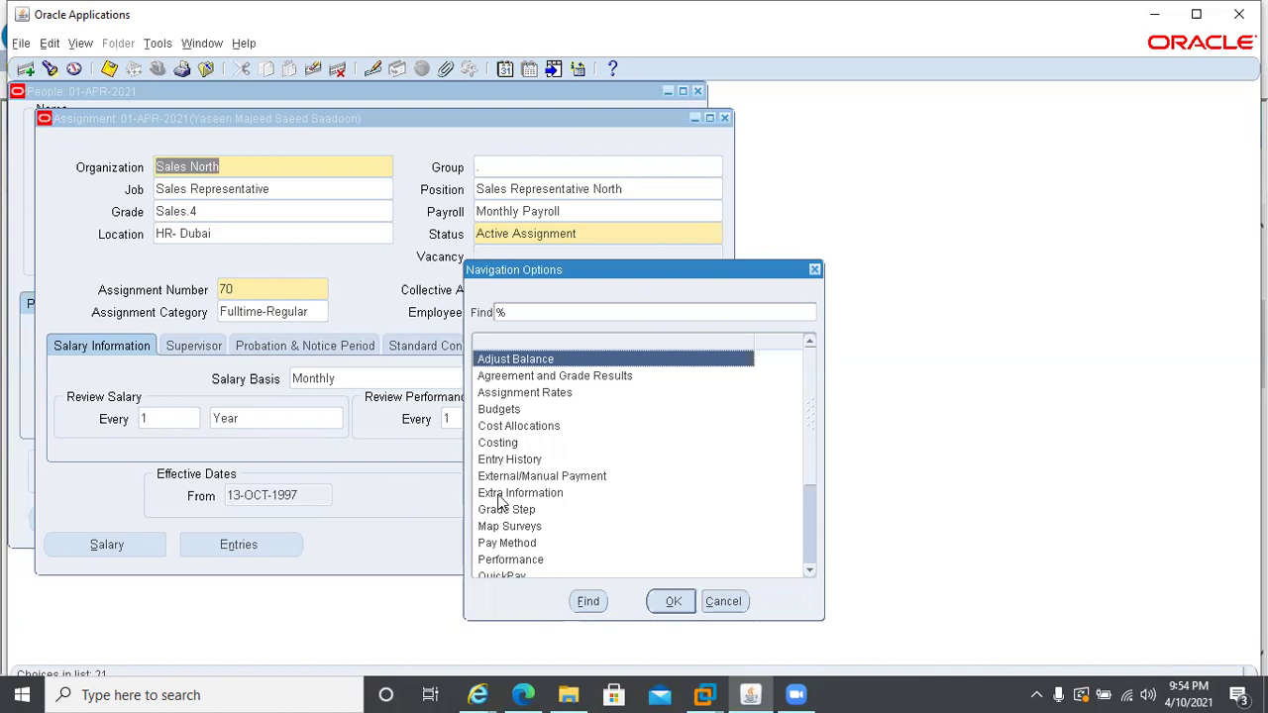
- Open the employee's Personal Payment Method form via Pay Method and browse the method list
click(507, 545)
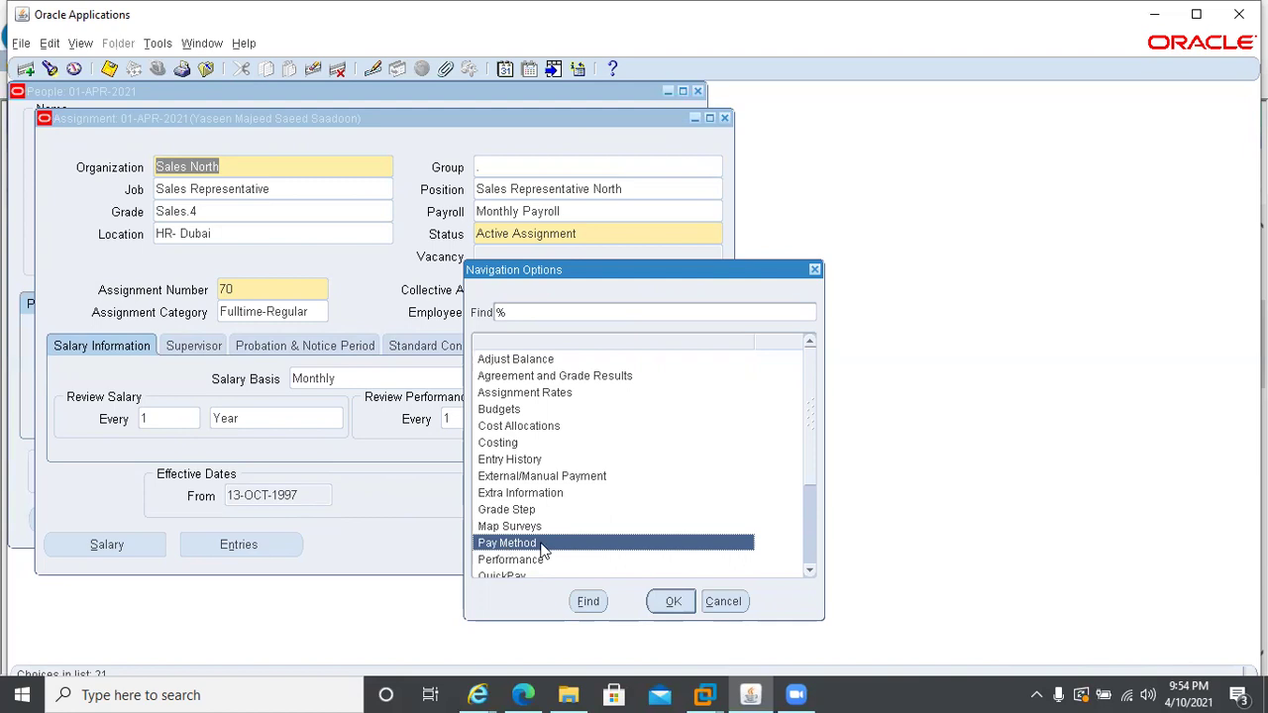
click(659, 600)
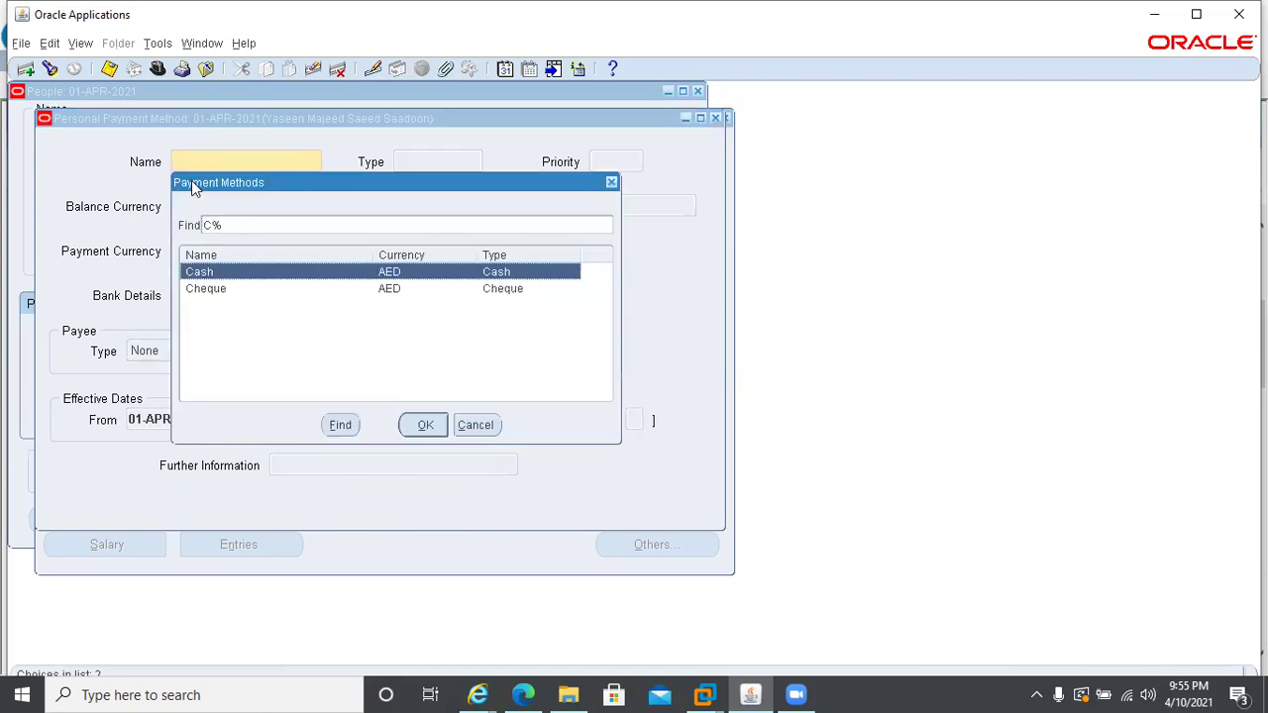
click(205, 290)
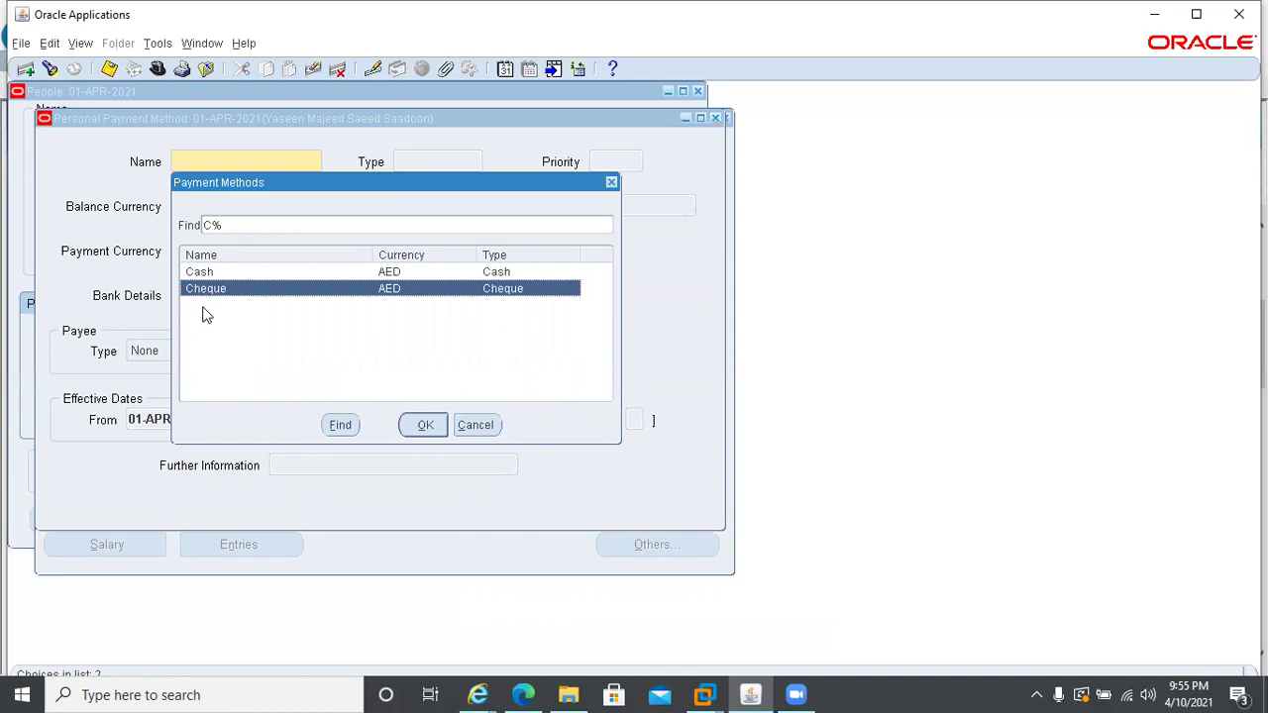
click(422, 428)
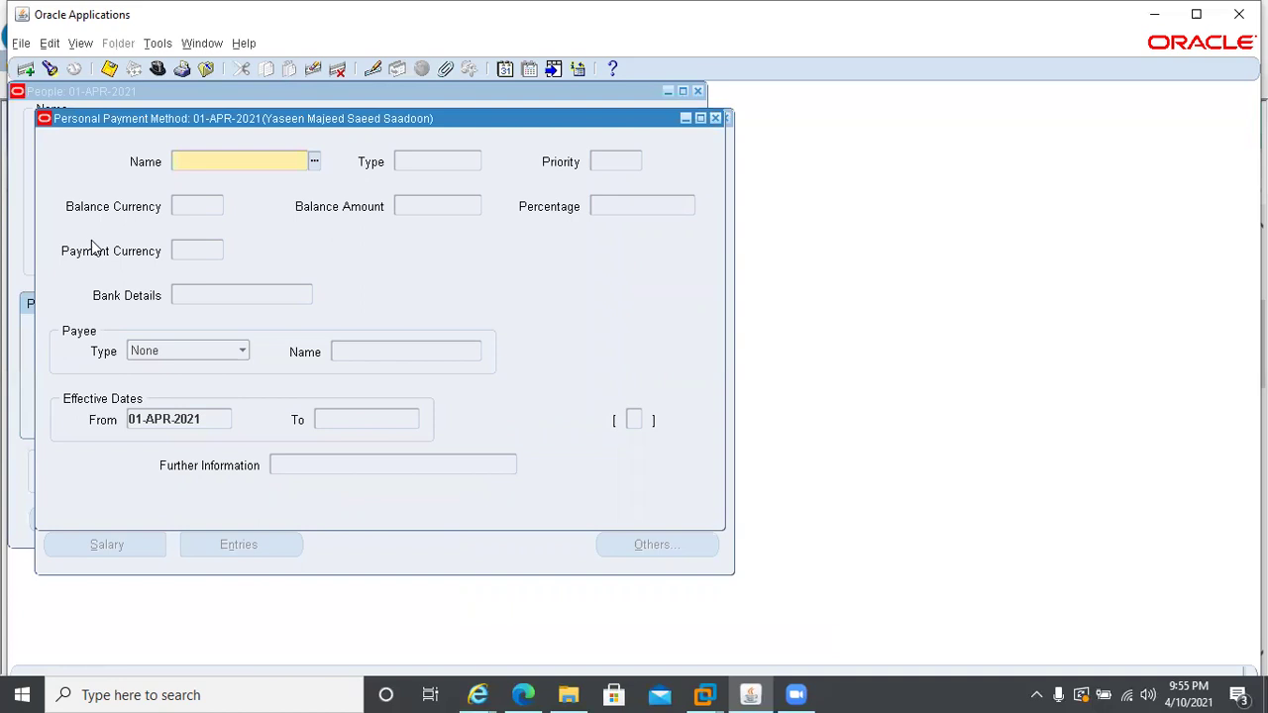
- Search payment methods starting with C, widen the search to '%', then dismiss the list
text(C)
key(Tab)
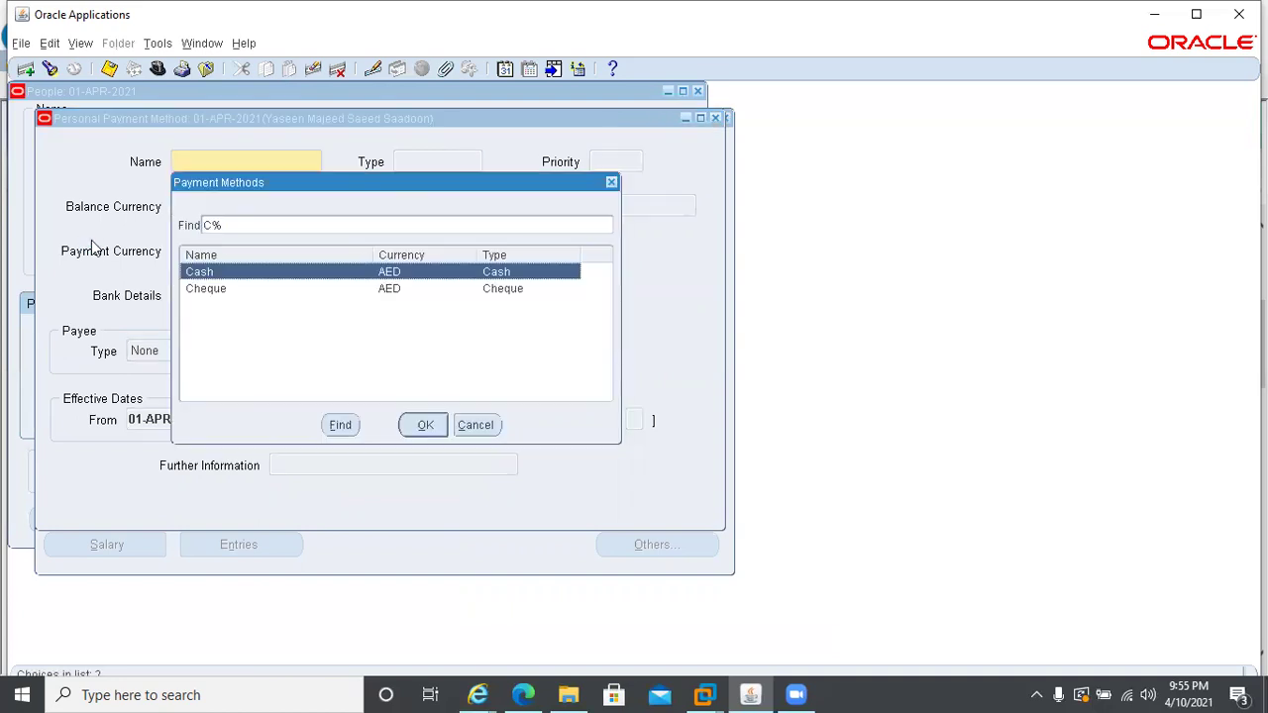
click(212, 226)
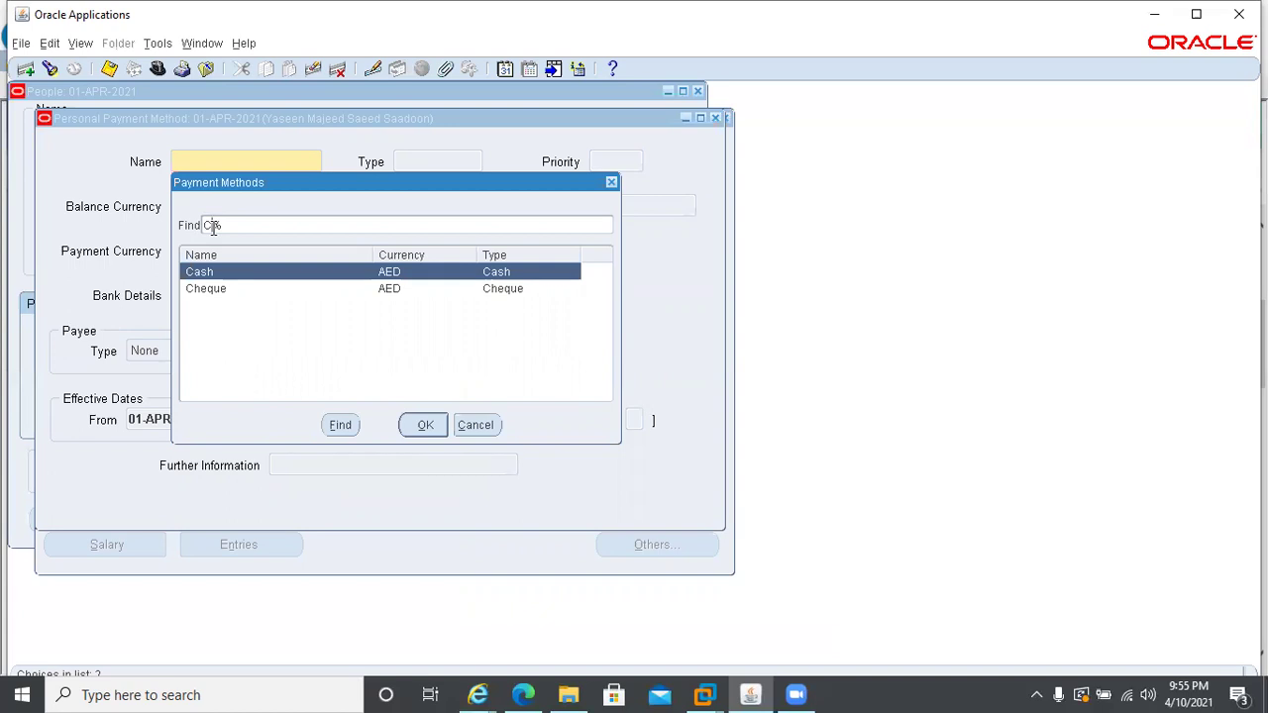
key(BackSpace)
key(Return)
text(%)
click(357, 425)
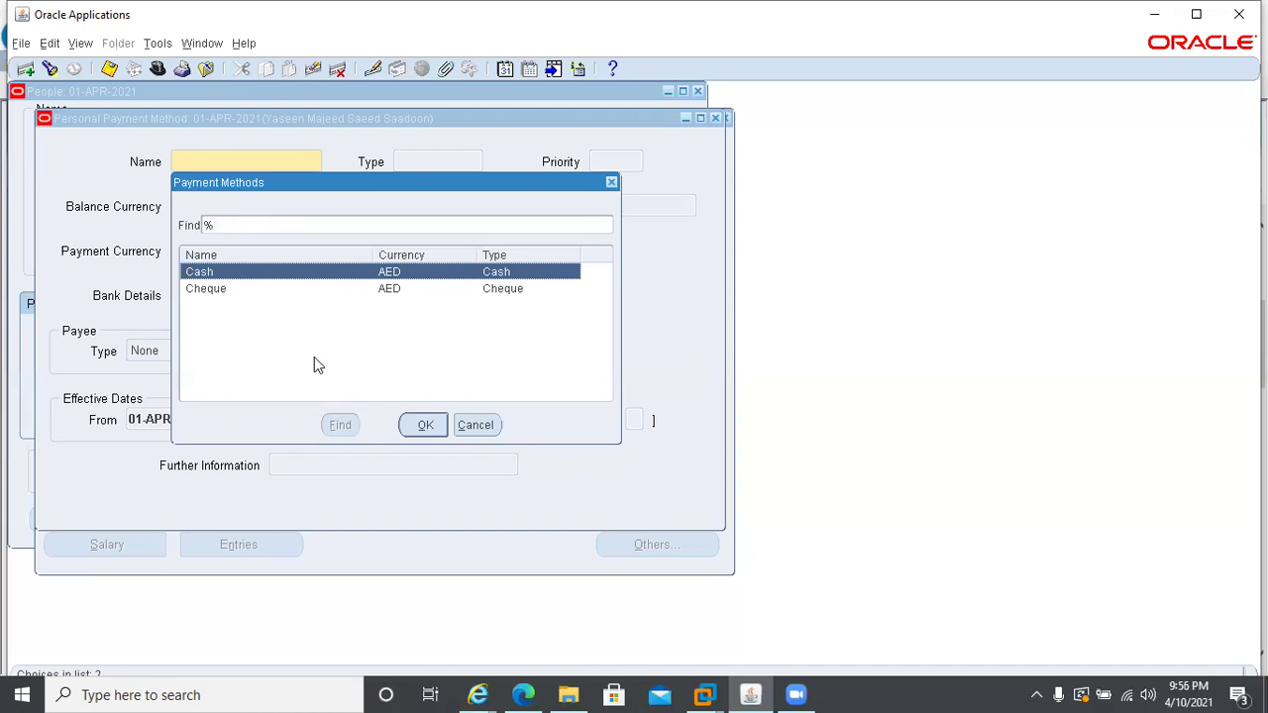
click(473, 424)
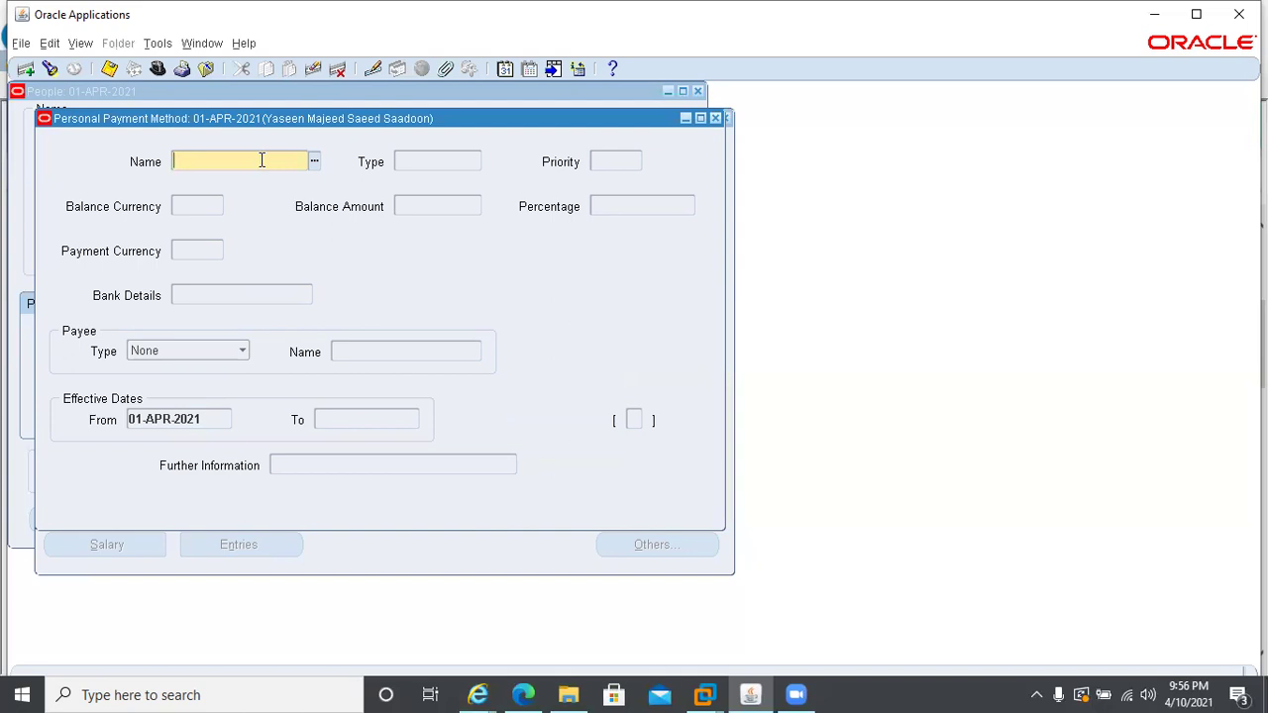
- Search payment methods for '%Direct%', find no matches, and close the empty list
click(312, 161)
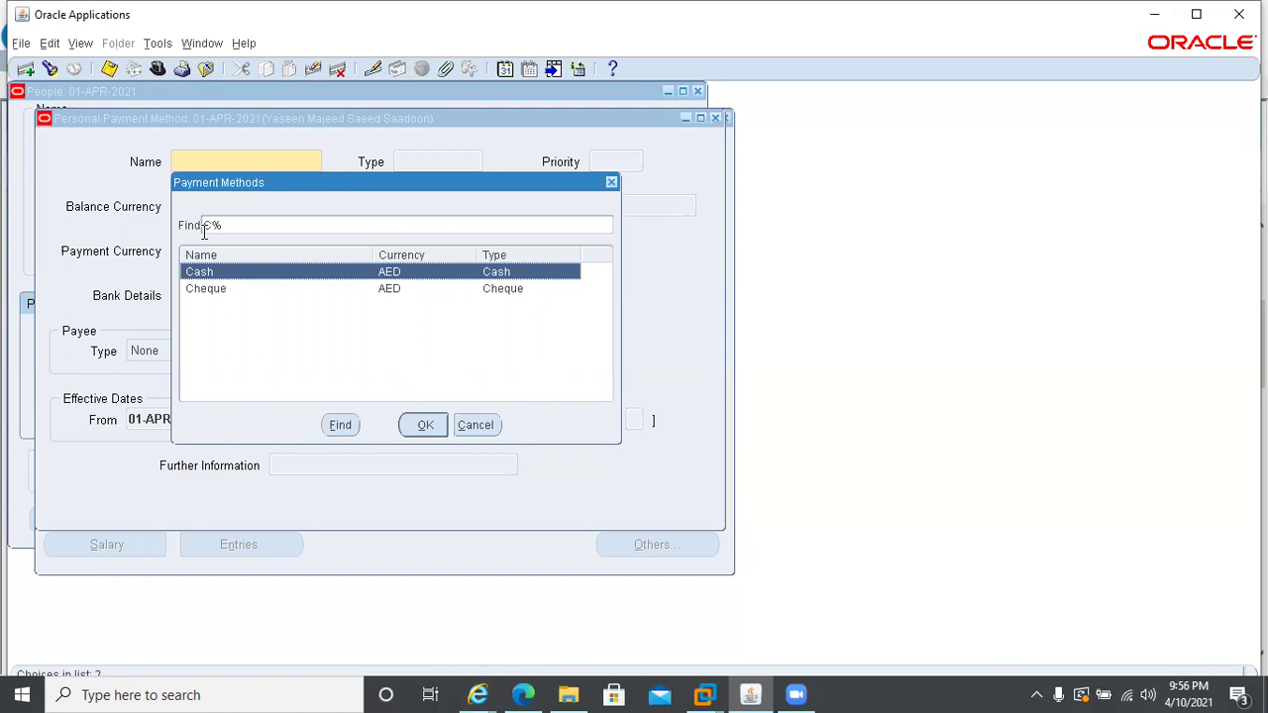
click(210, 224)
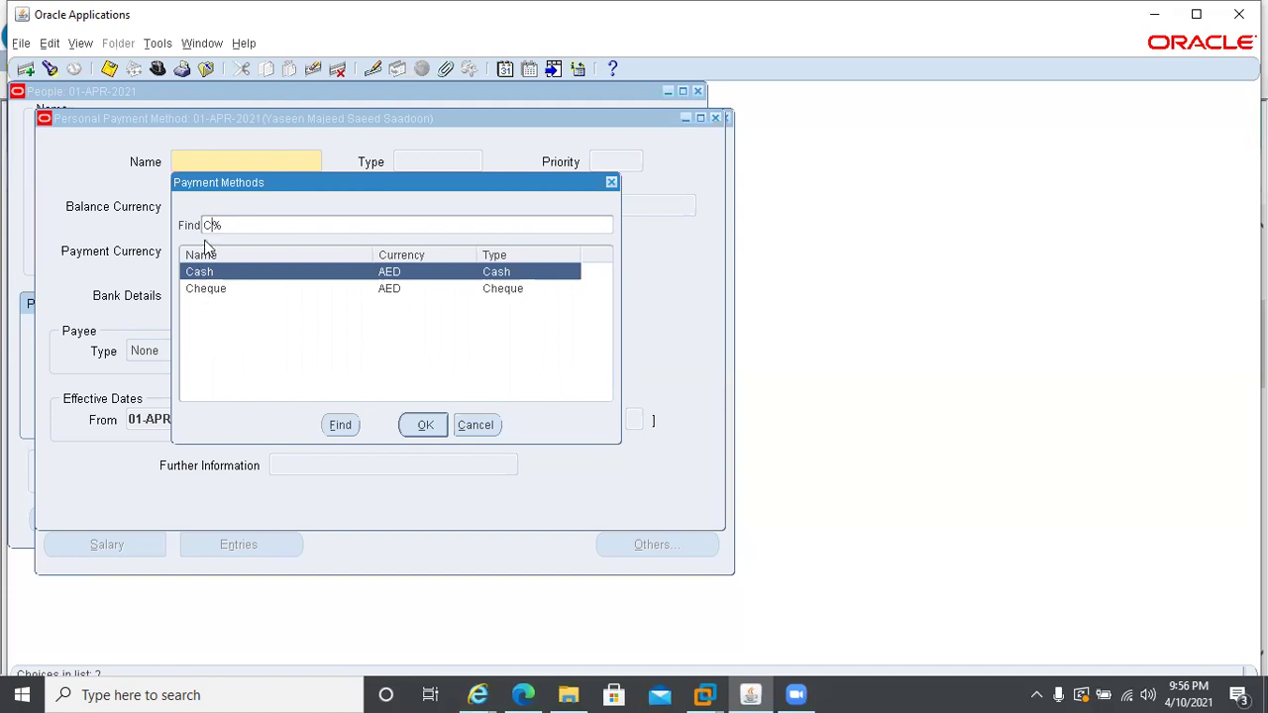
key(BackSpace)
text(Direct)
key(Home)
text(%)
click(340, 425)
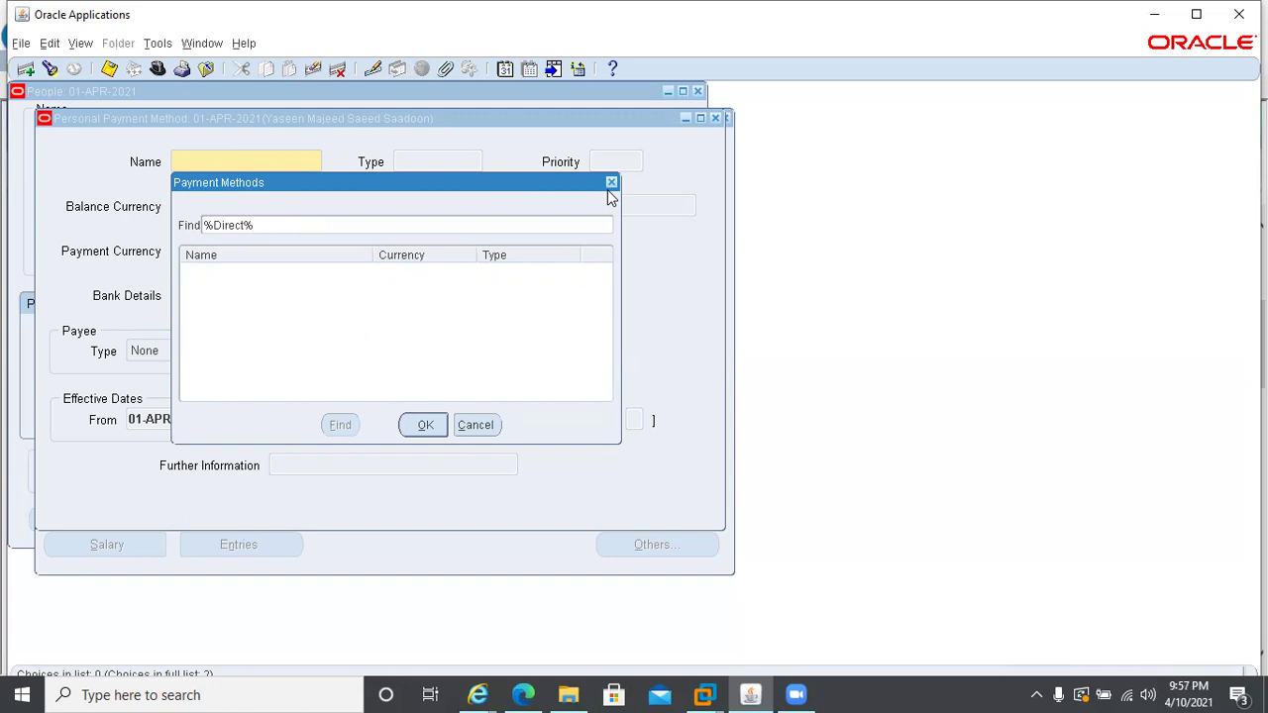
click(467, 427)
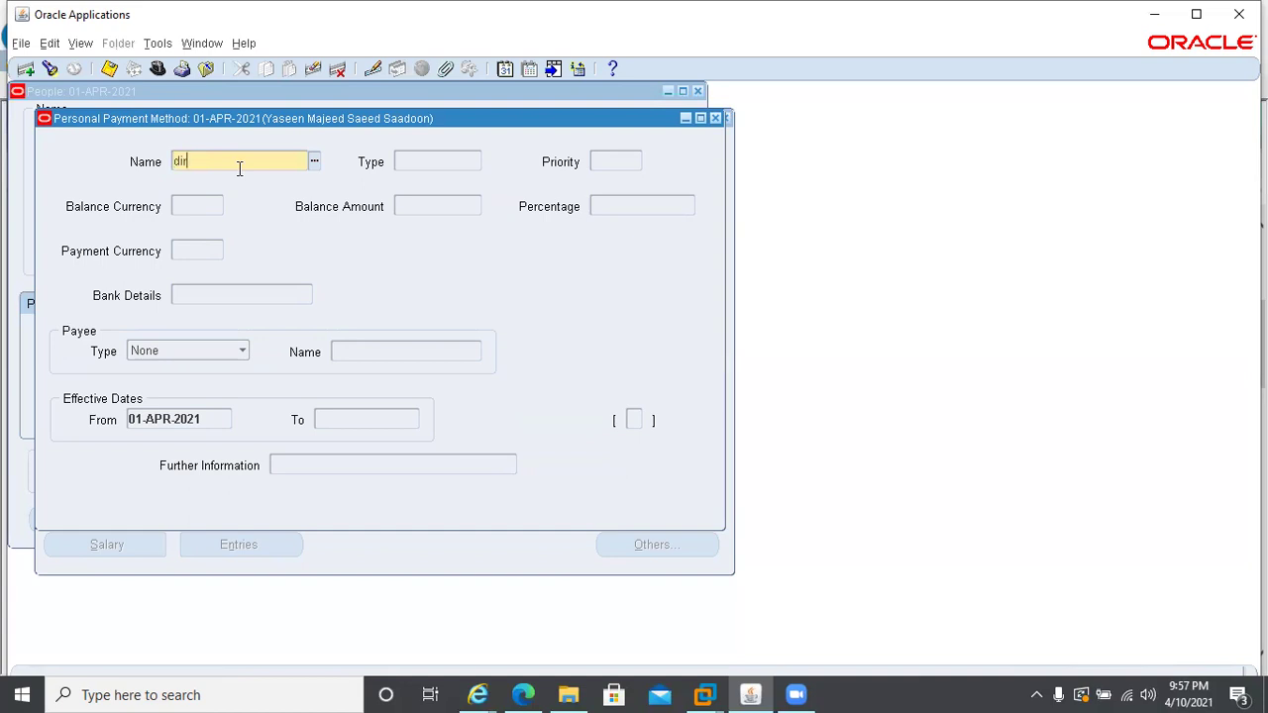
- Choose Cheque from the payment method list, giving type Cheque, AED currency, priority 100
text(e)
key(ctrl+l)
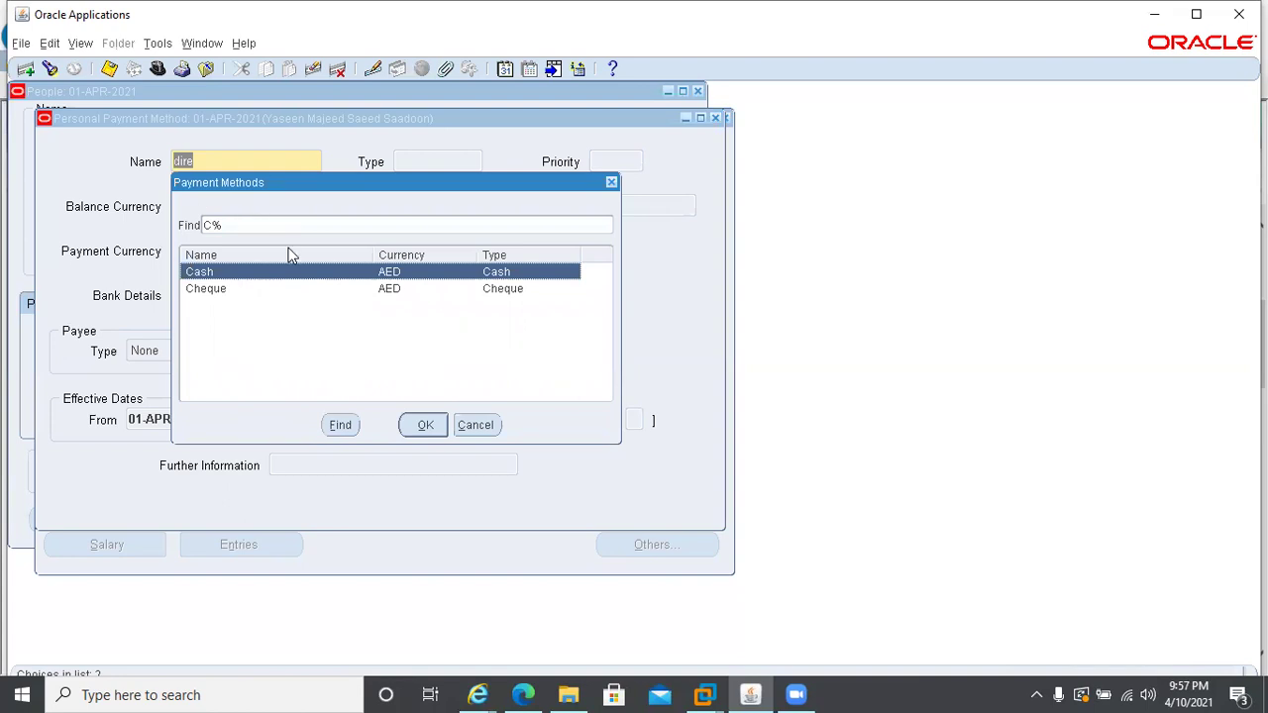
click(210, 295)
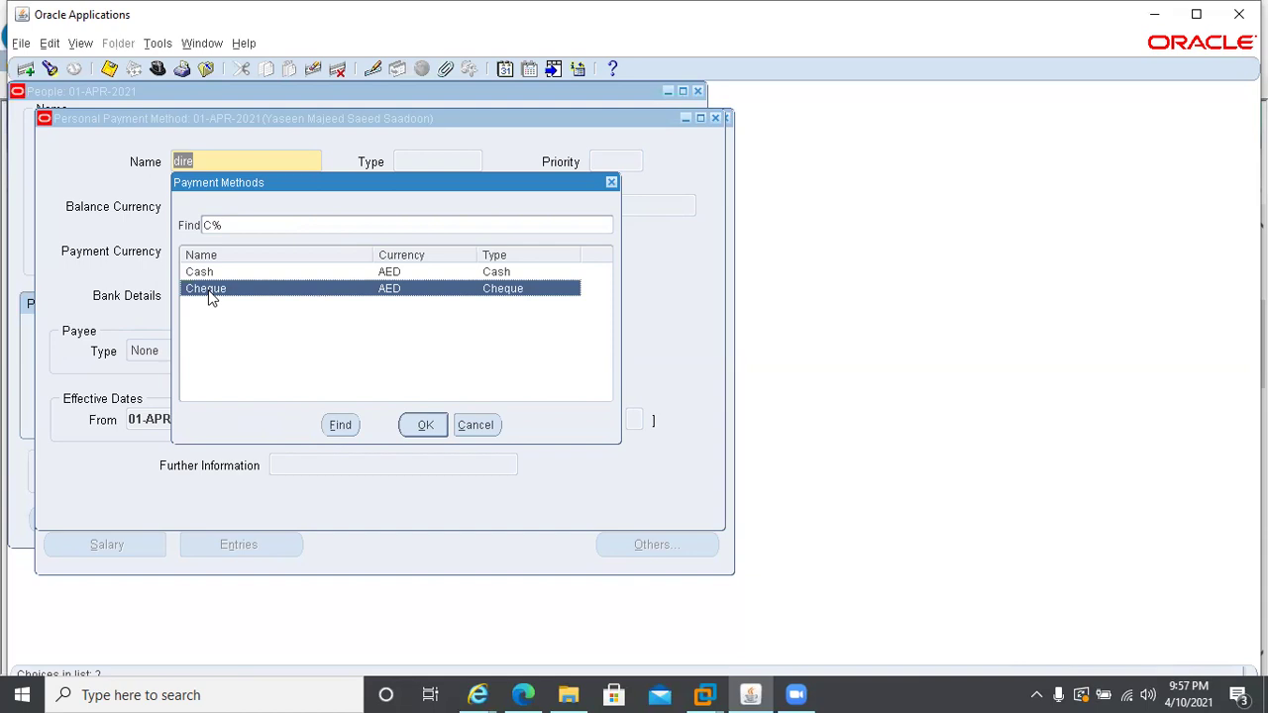
double_click(210, 295)
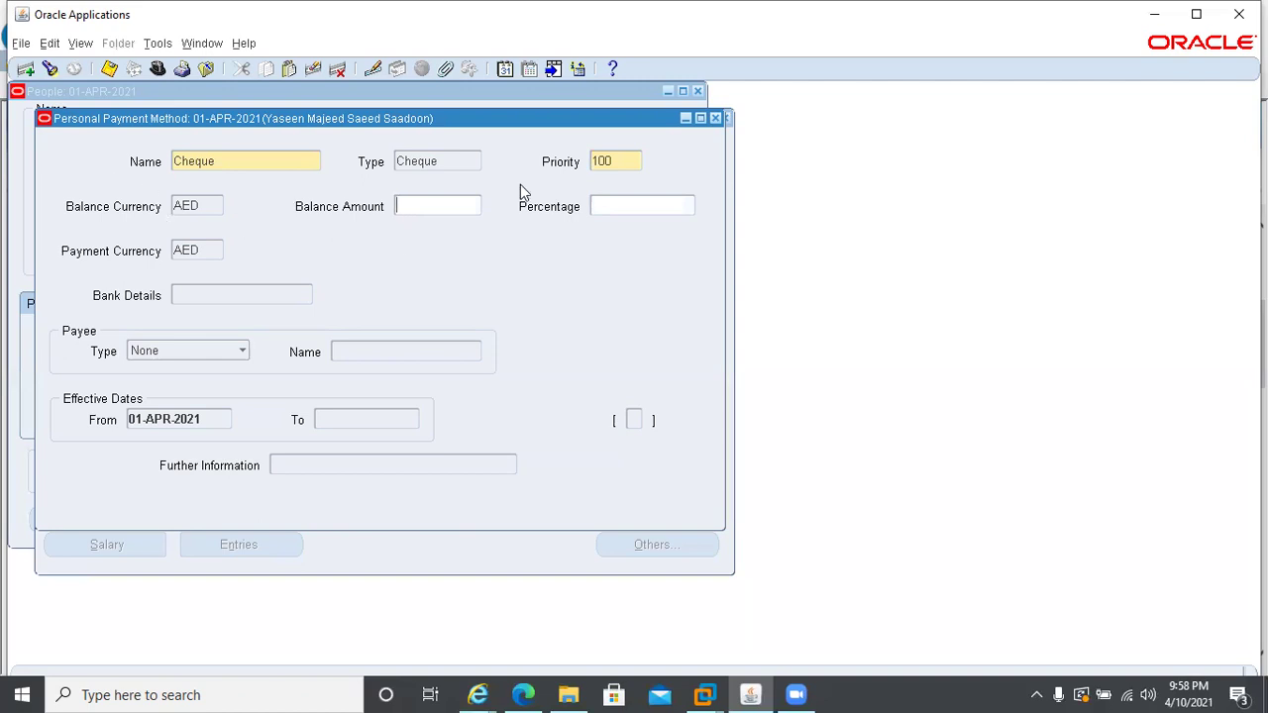
- Enter 60 as the Cheque percentage, then replace it with 100
click(610, 205)
text(60)
key(Tab)
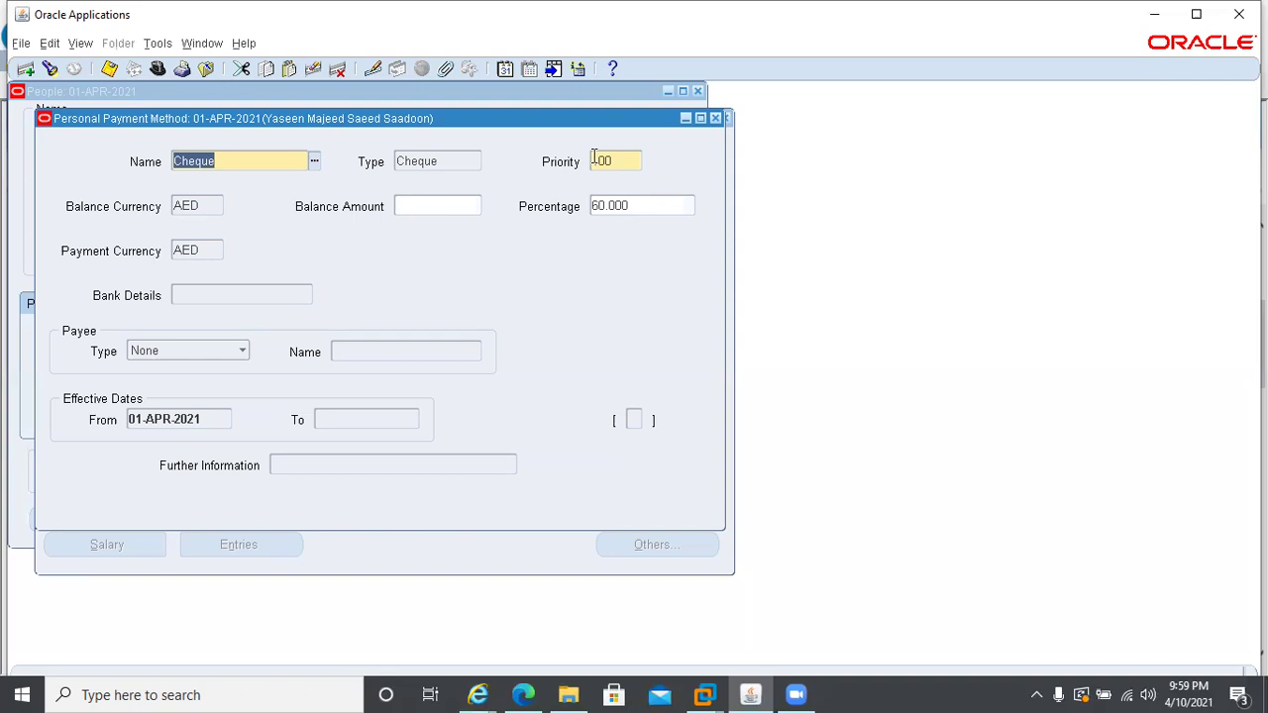
click(643, 205)
double_click(644, 205)
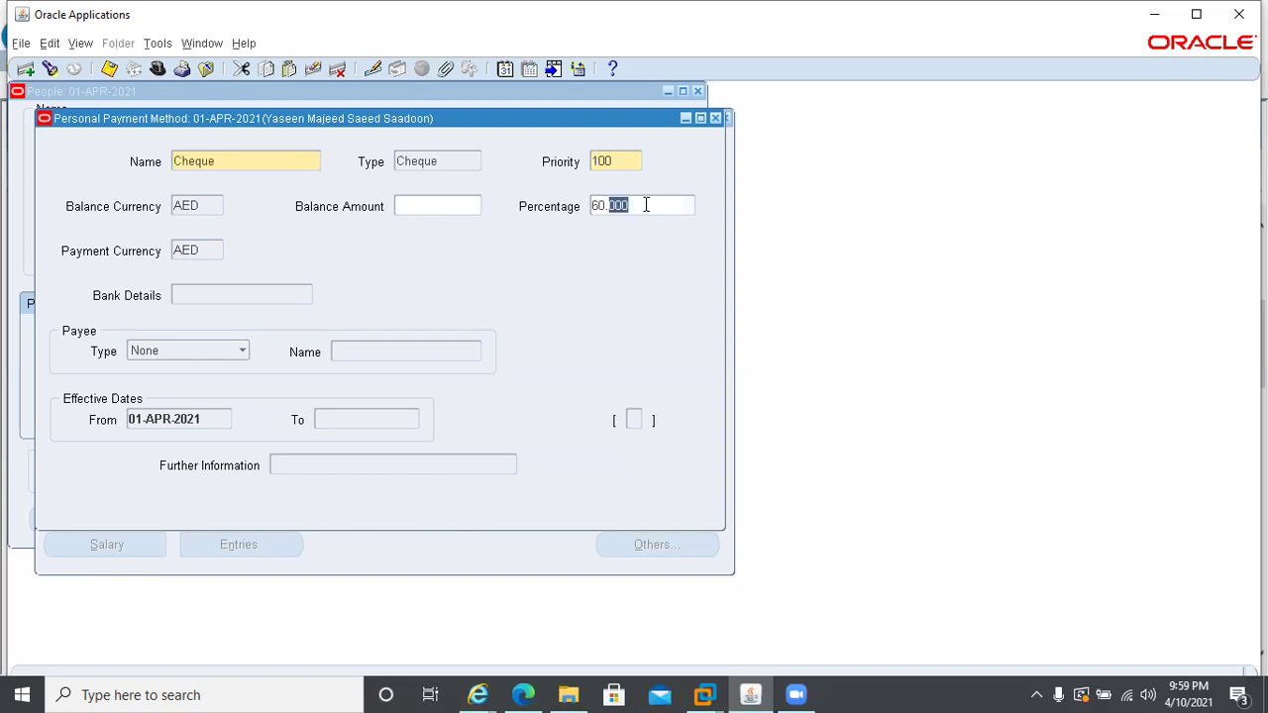
key(shift+Home)
click(646, 205)
key(shift+Home)
text(100)
key(Tab)
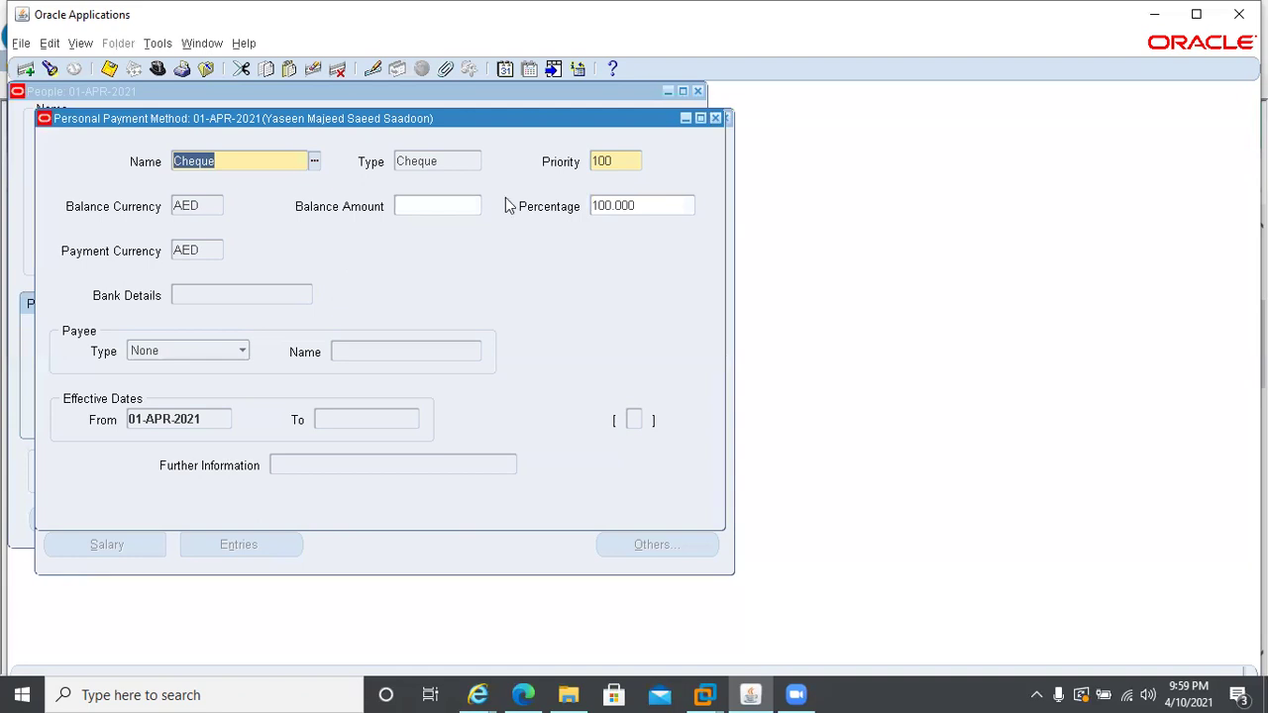
- Save, clear the priority-out-of-range error, and change the priority to 1
click(109, 69)
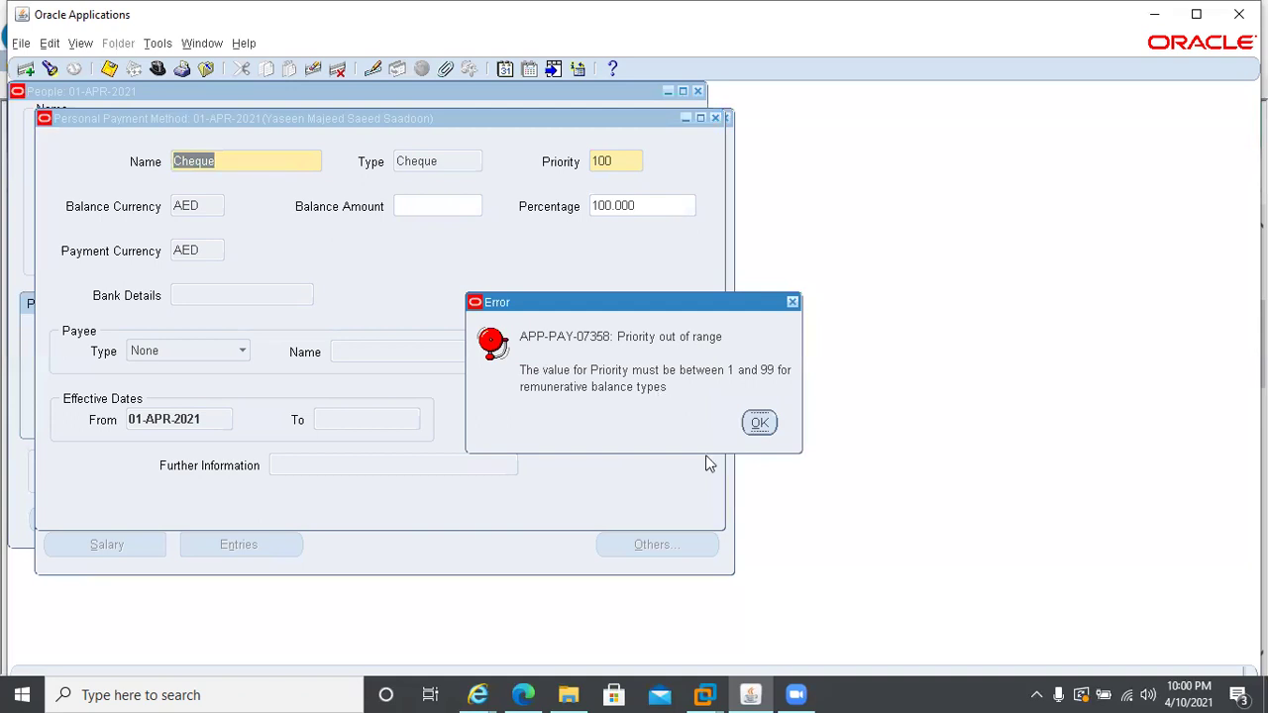
click(759, 424)
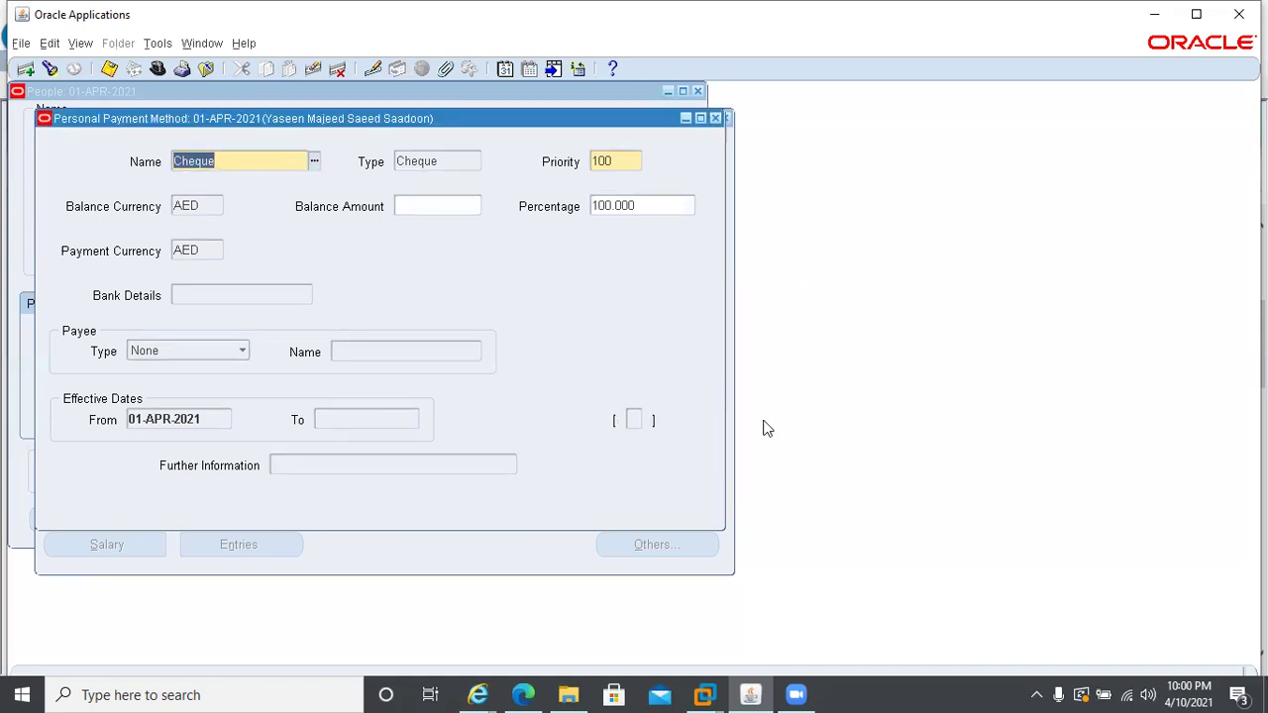
double_click(617, 158)
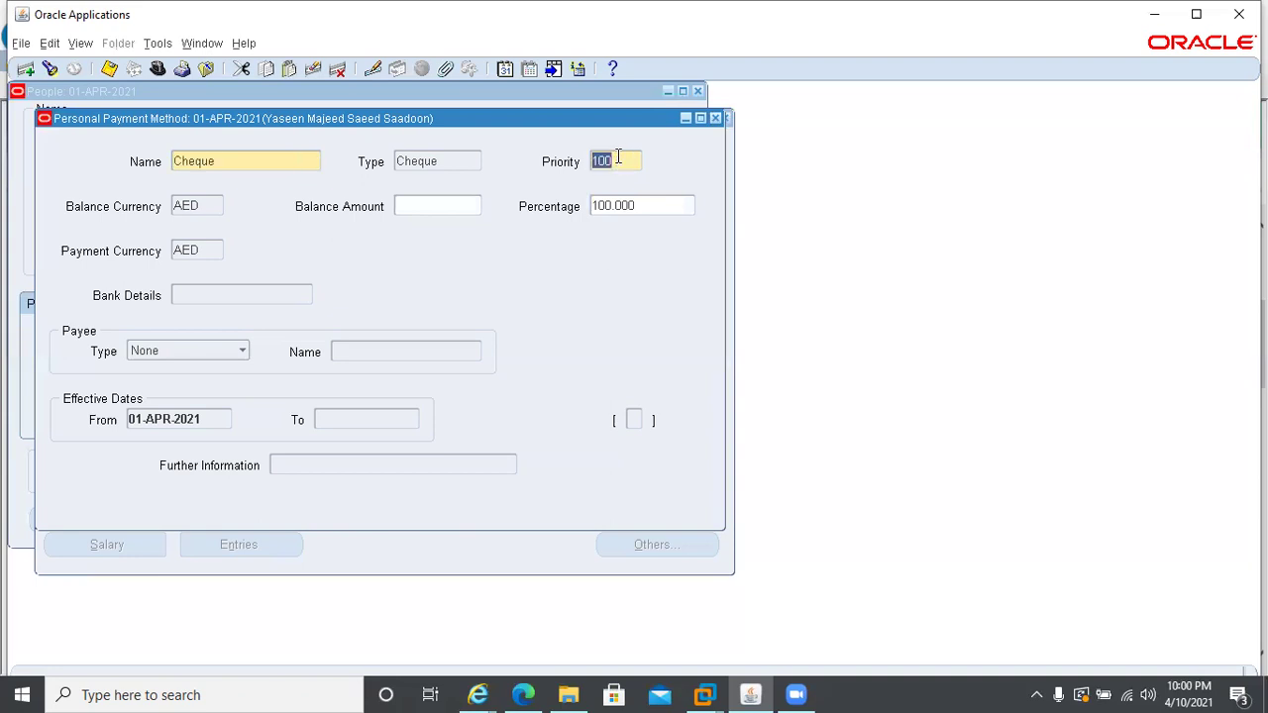
text(1)
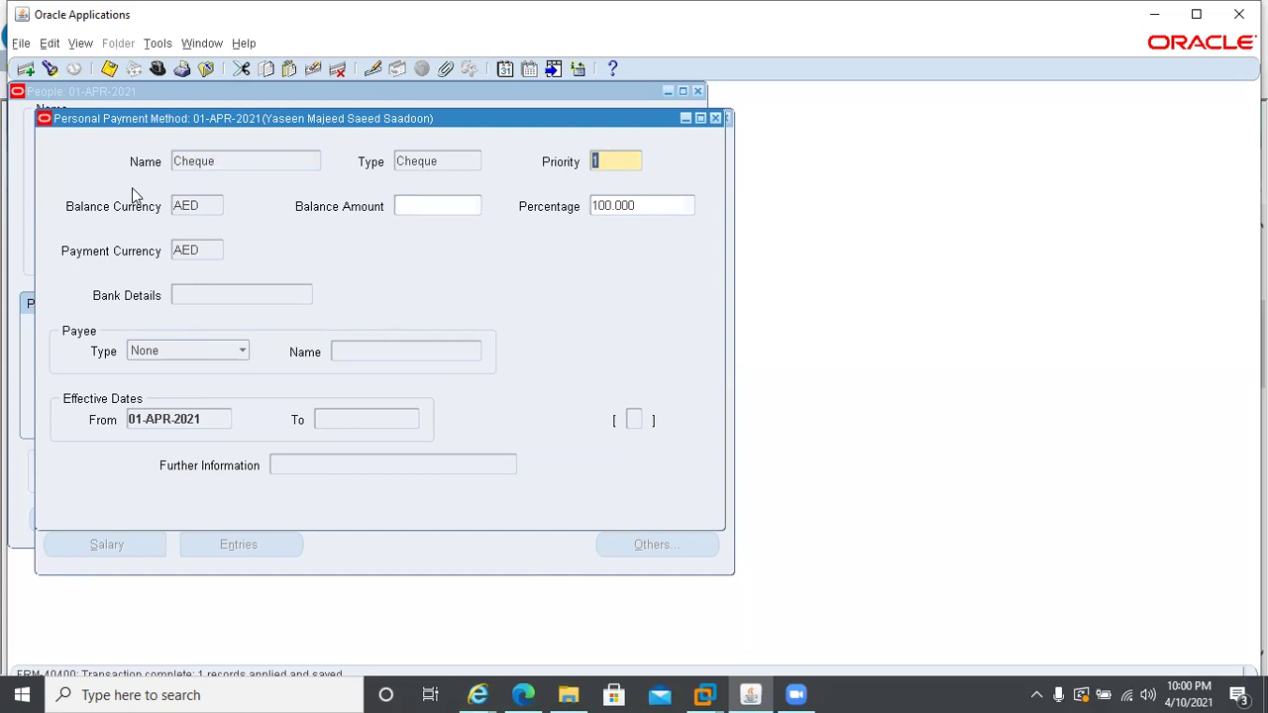
key(ctrl+Down)
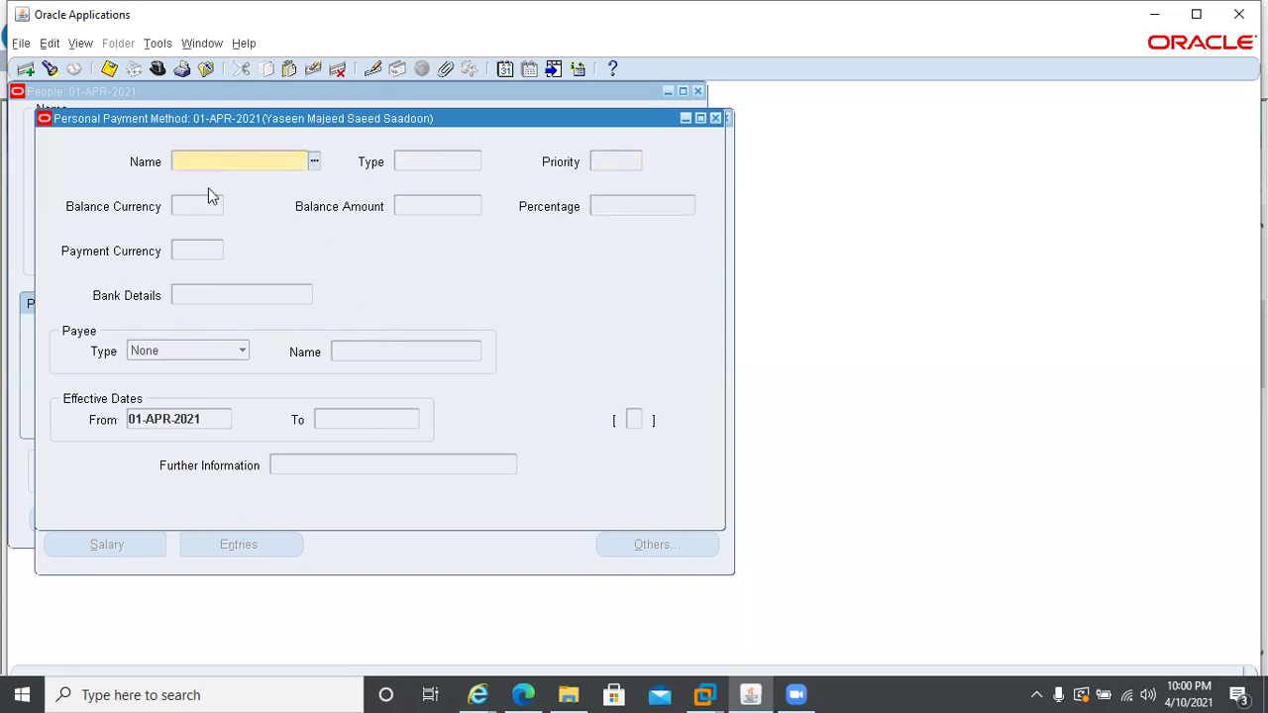
text(c)
key(Tab)
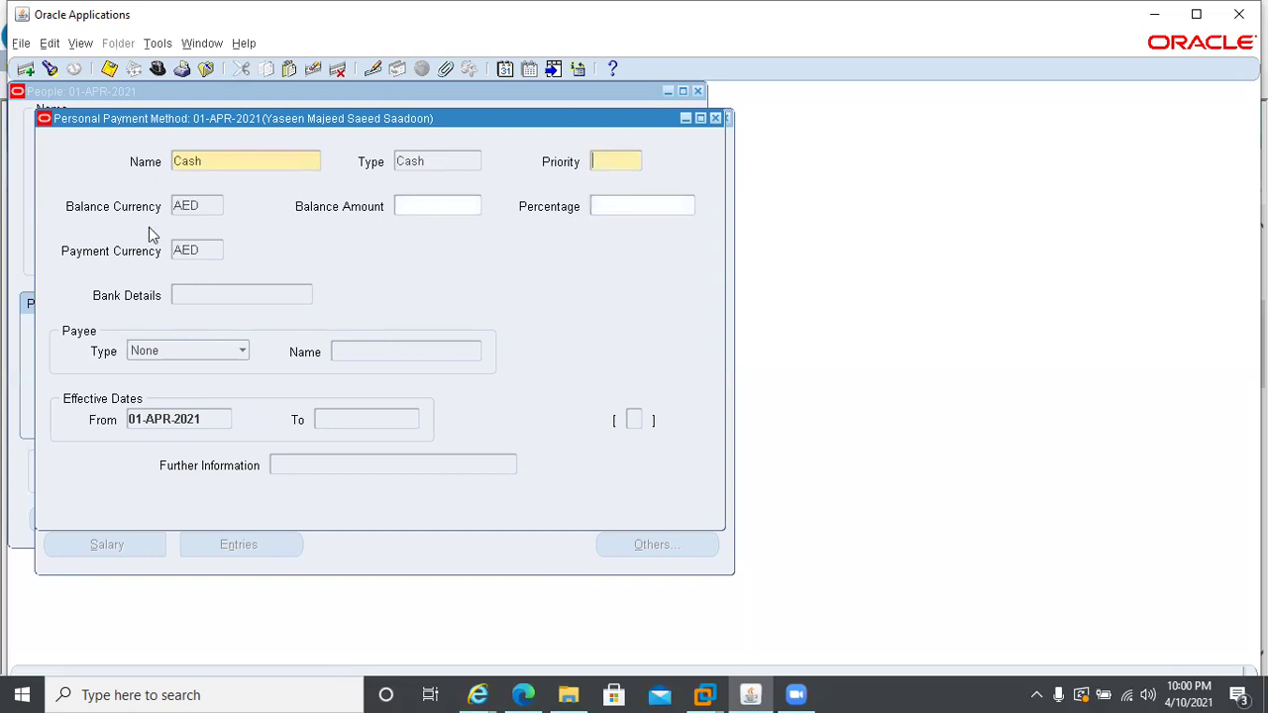
text(2)
key(Tab)
click(598, 161)
click(312, 69)
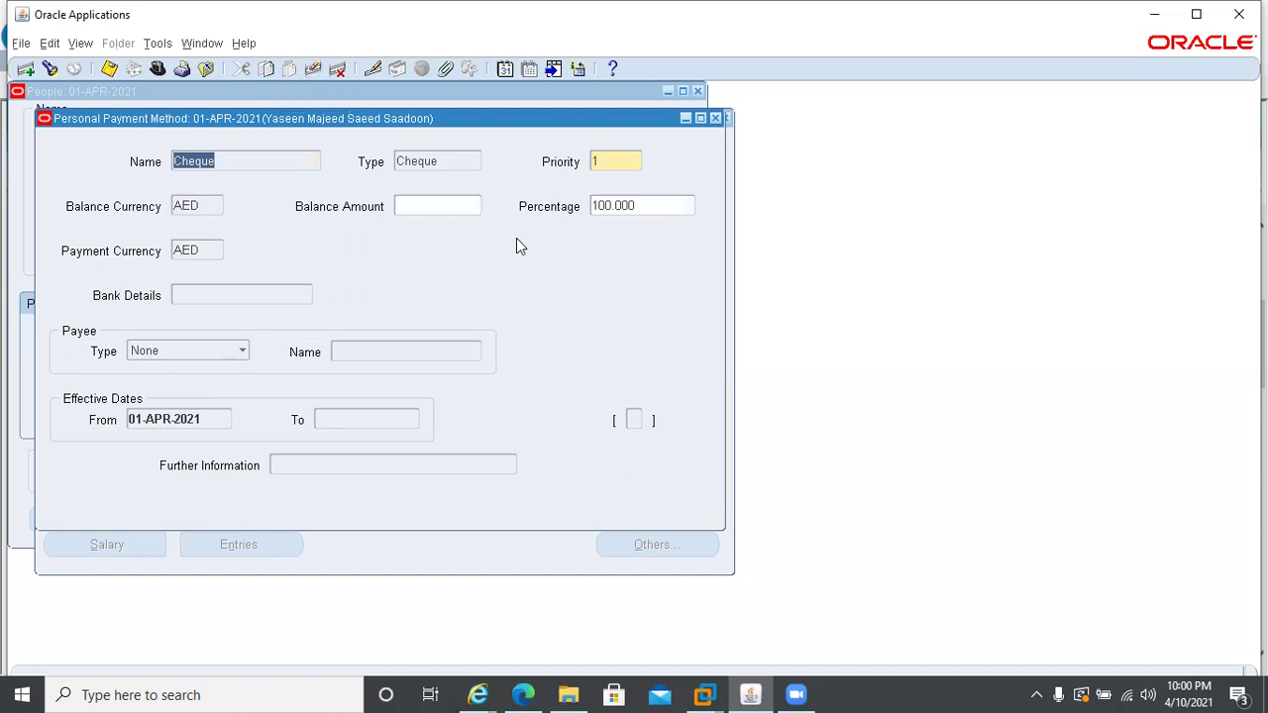
double_click(649, 205)
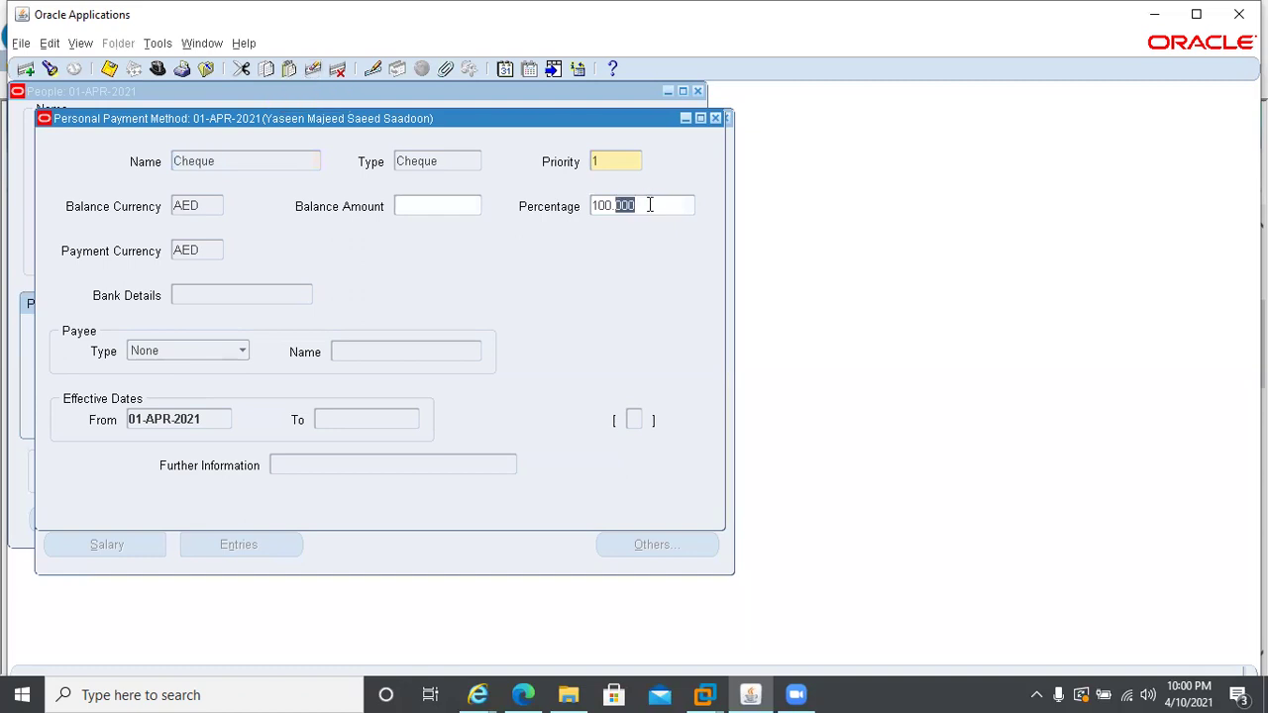
triple_click(650, 205)
text(8)
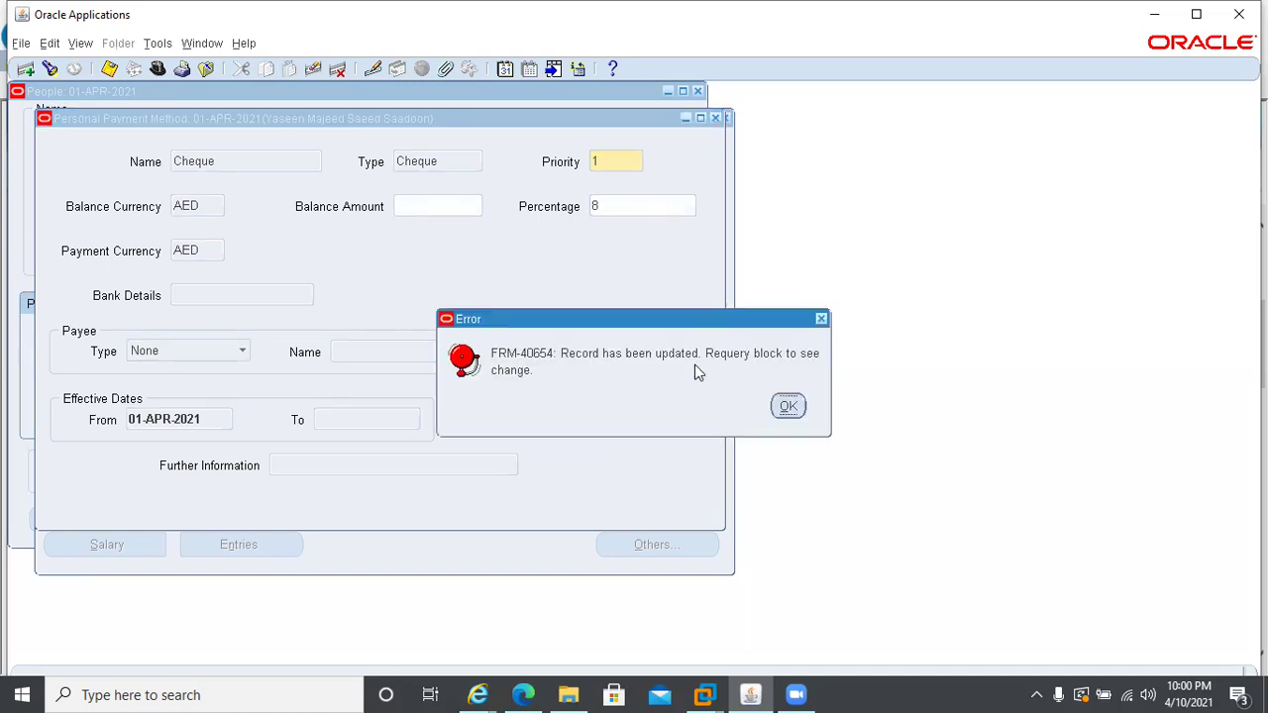
- Dismiss the record-updated error, reopen the Cheque Pay Method, and change its percentage to 80
click(792, 408)
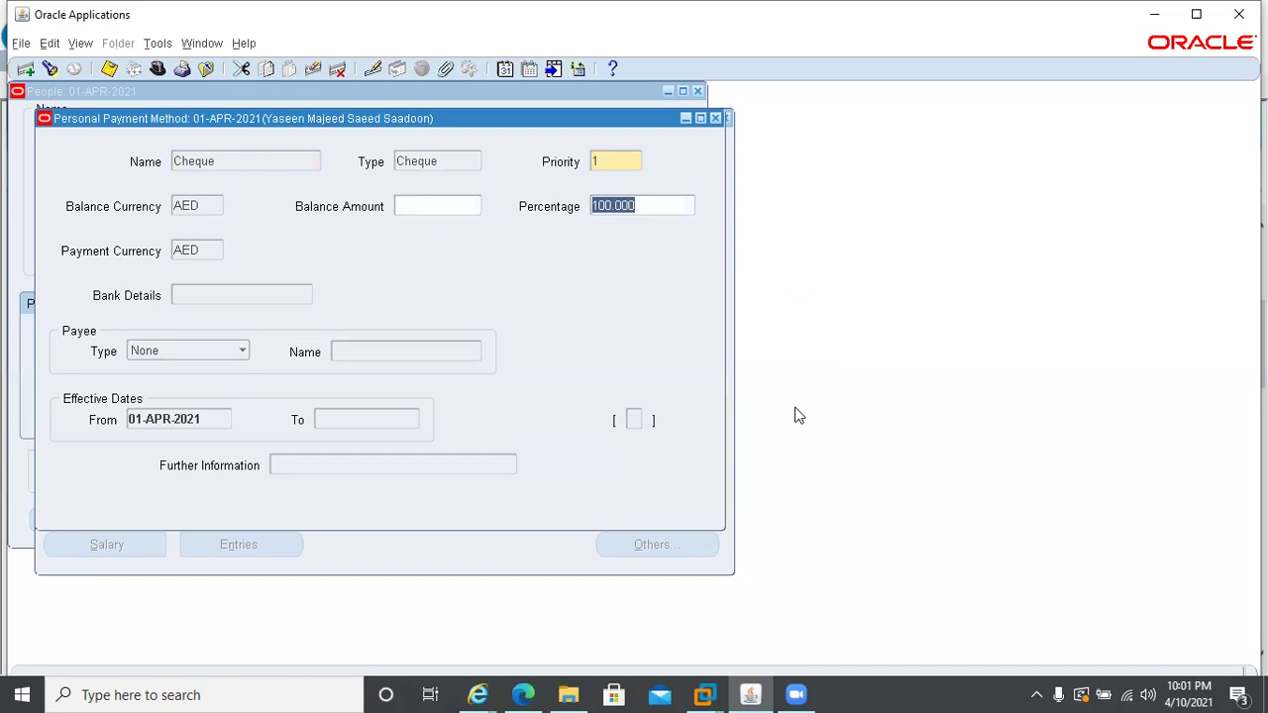
click(714, 118)
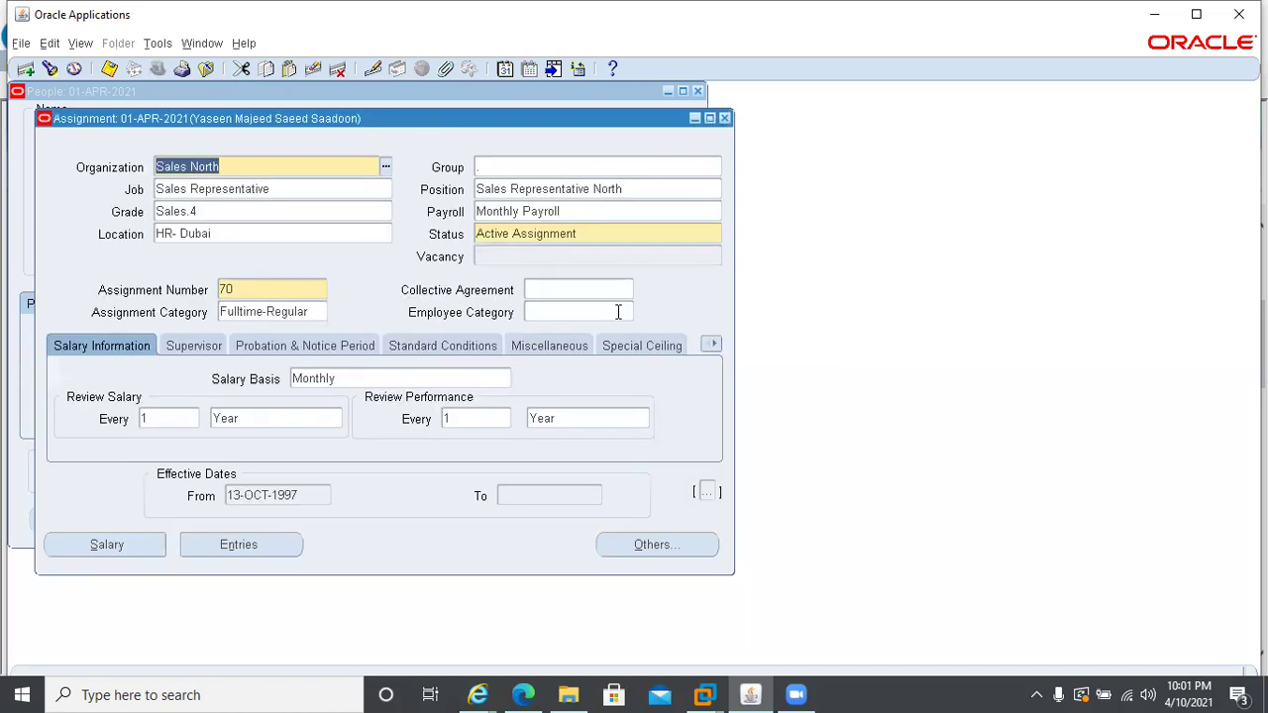
click(639, 548)
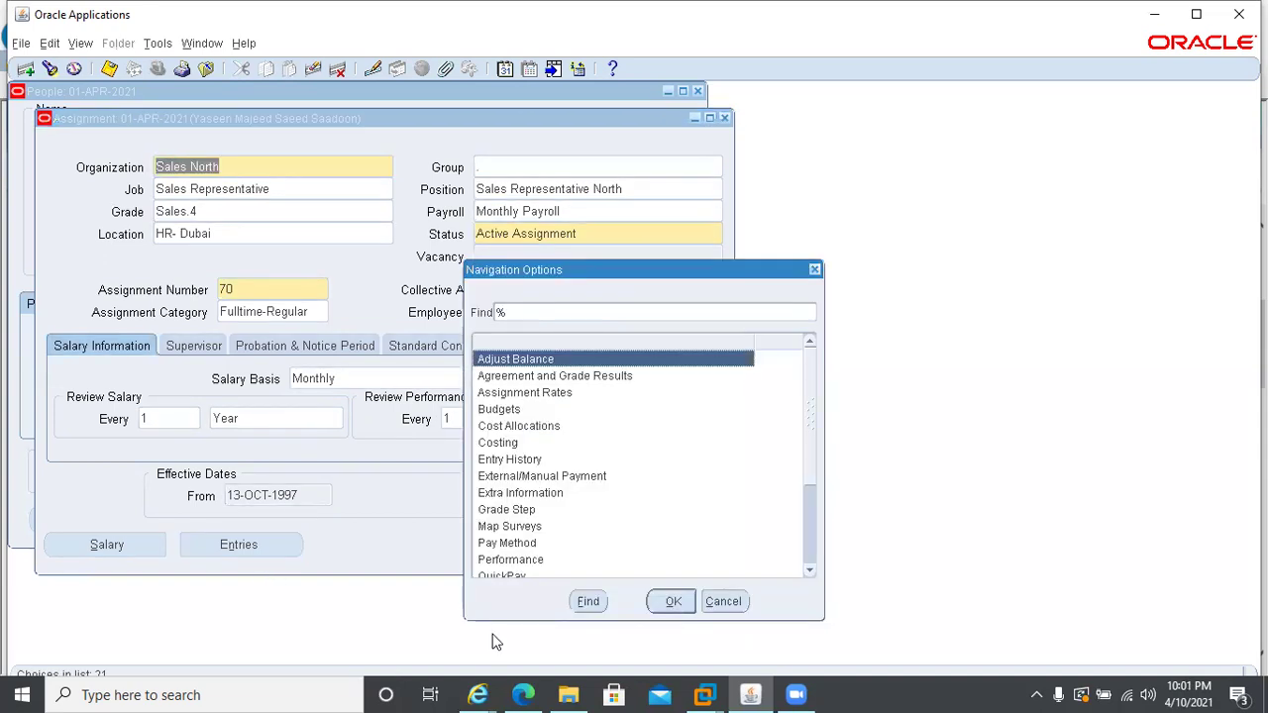
double_click(500, 544)
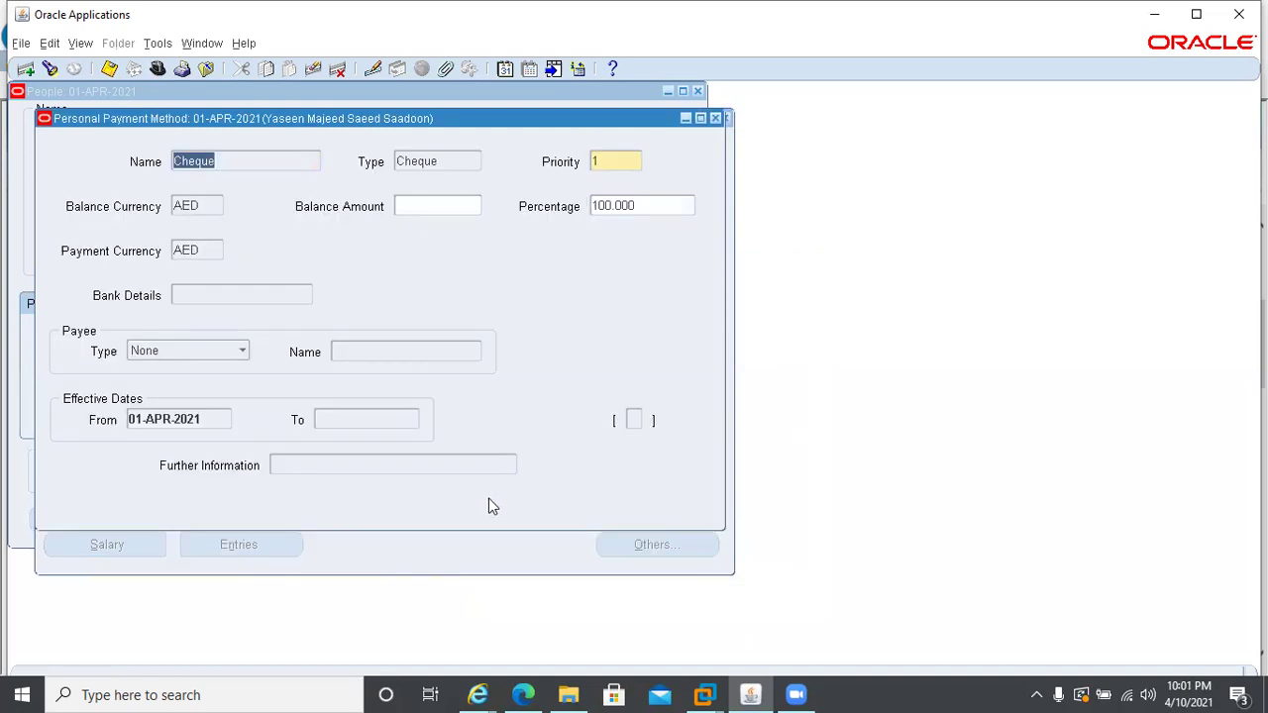
click(643, 206)
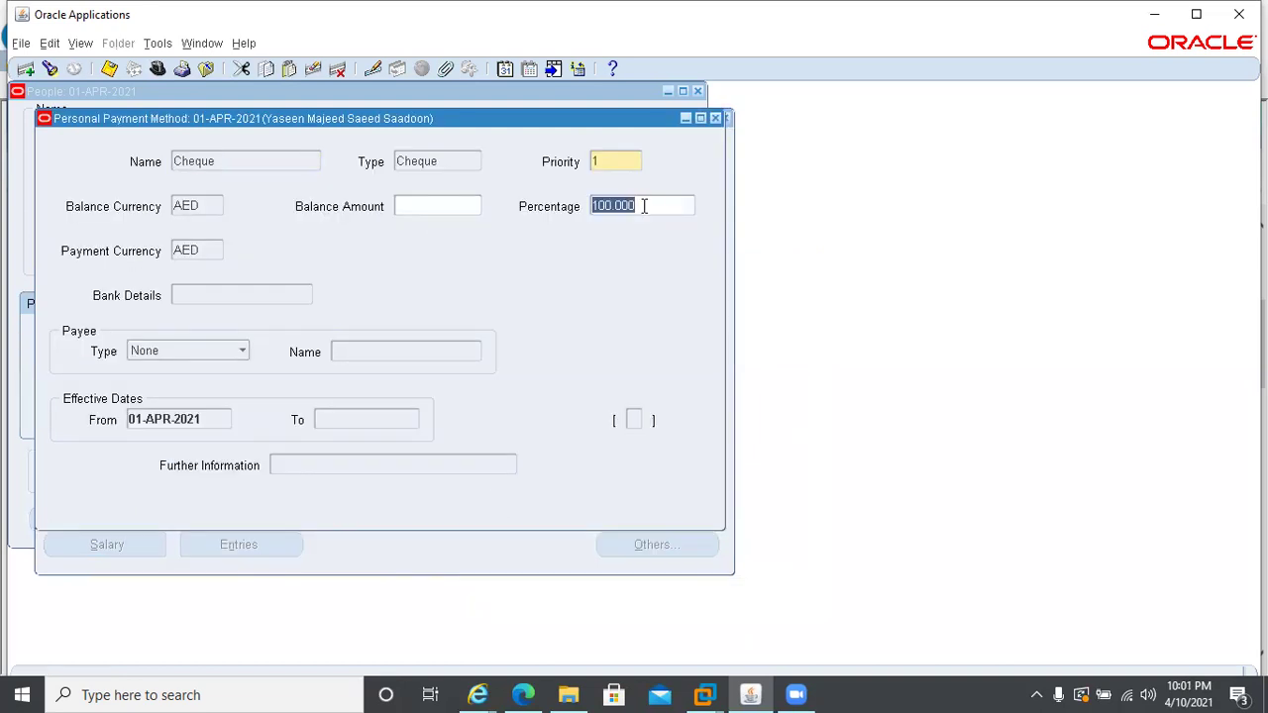
text(8)
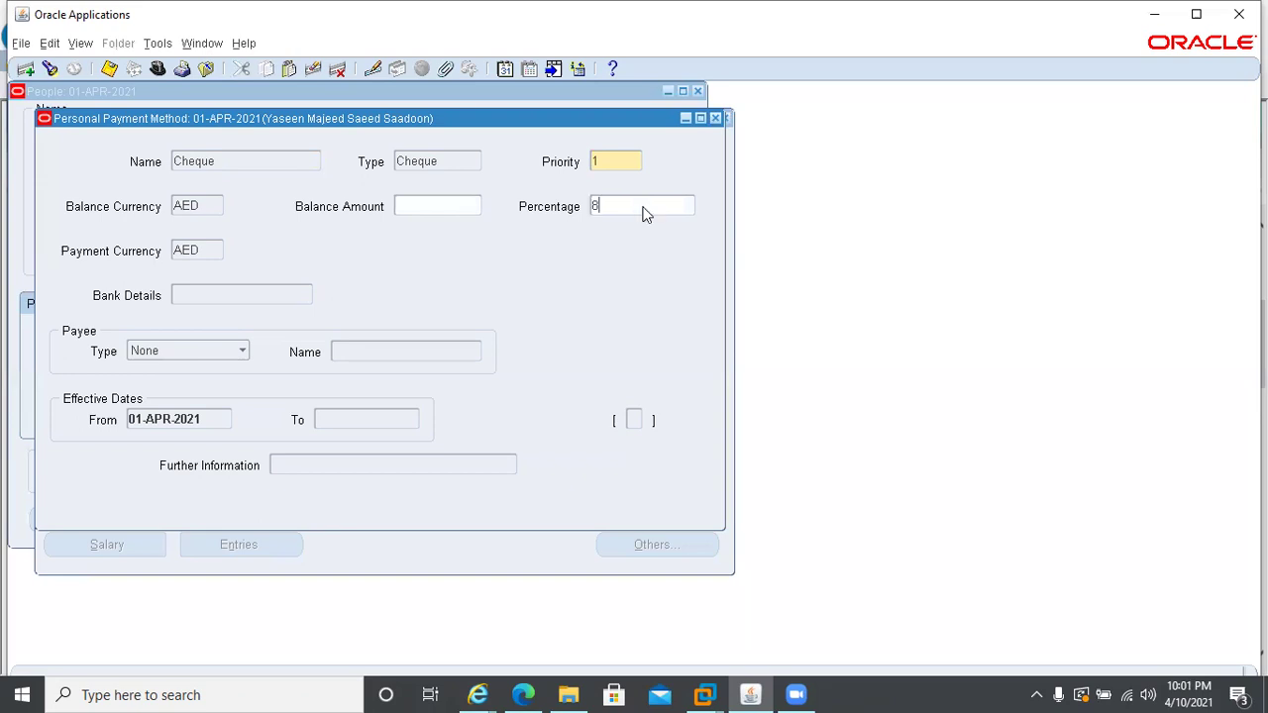
text(0)
key(ctrl+s)
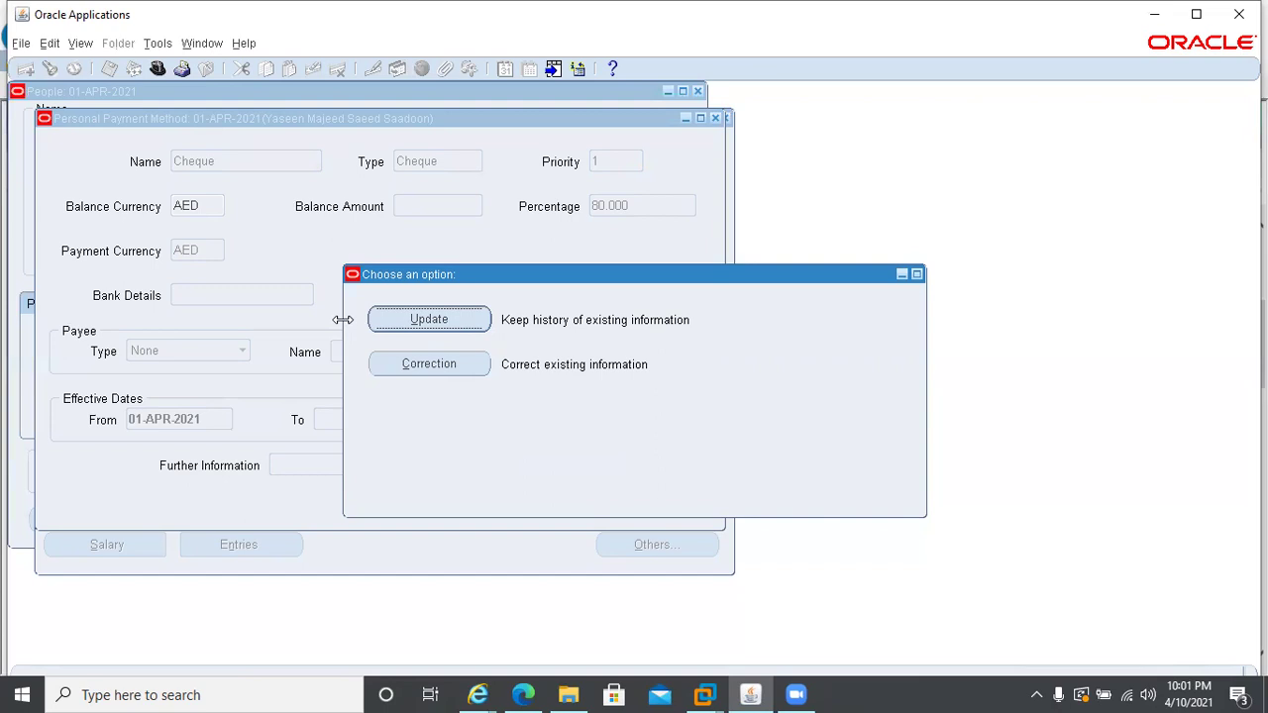
- Apply the Cheque method's 80 percent change as a correction, not a dated update
click(413, 365)
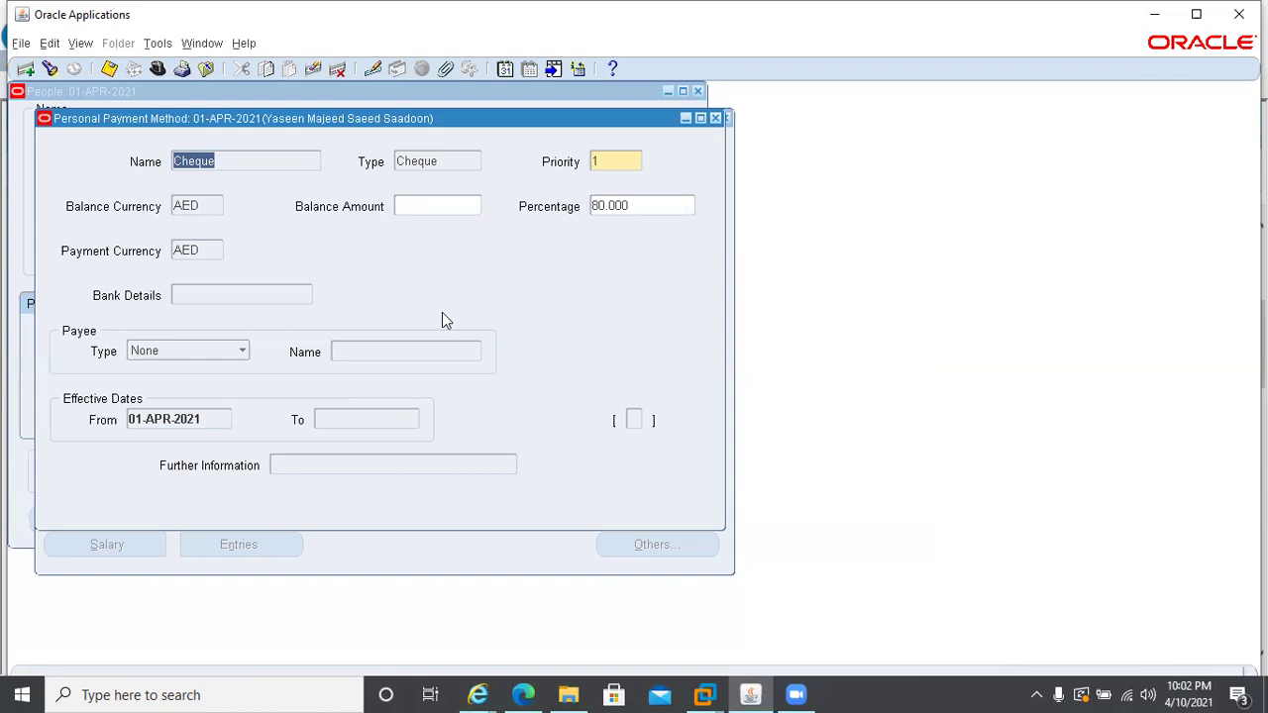
- Add a Cash payment method at priority 1 with 20 percent and try to save it
key(ctrl+Down)
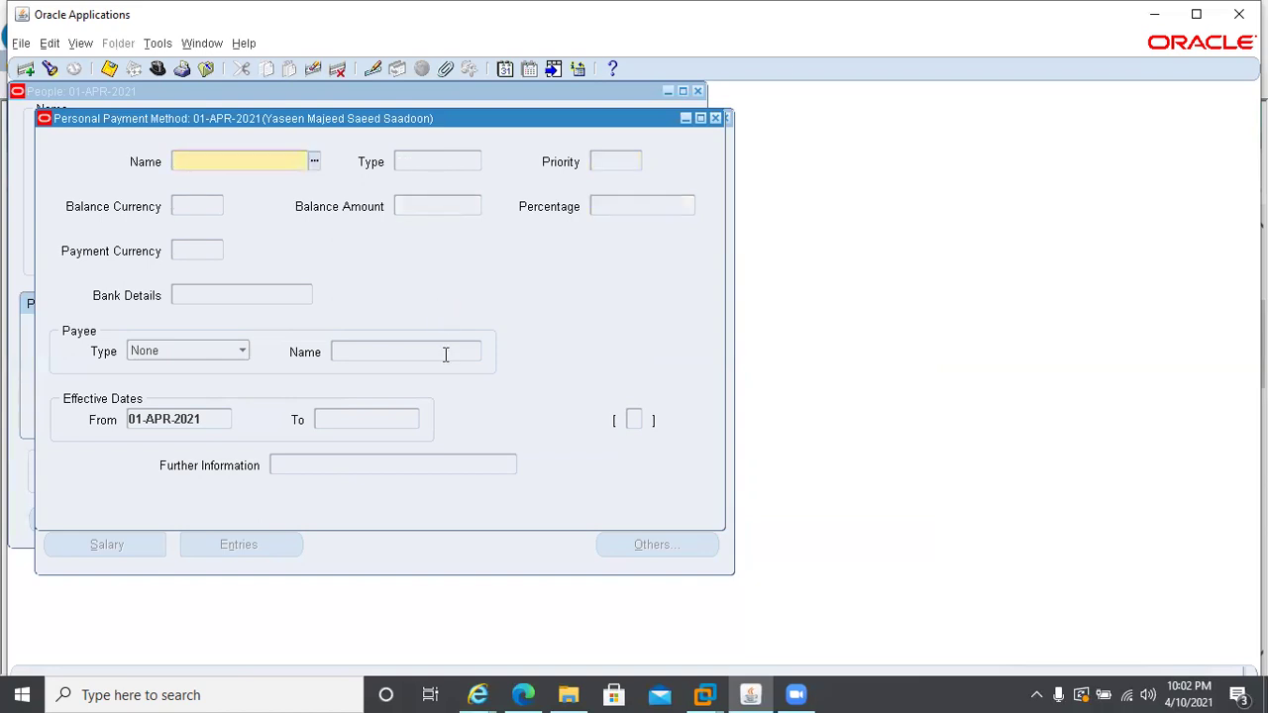
text(Cash)
key(Tab)
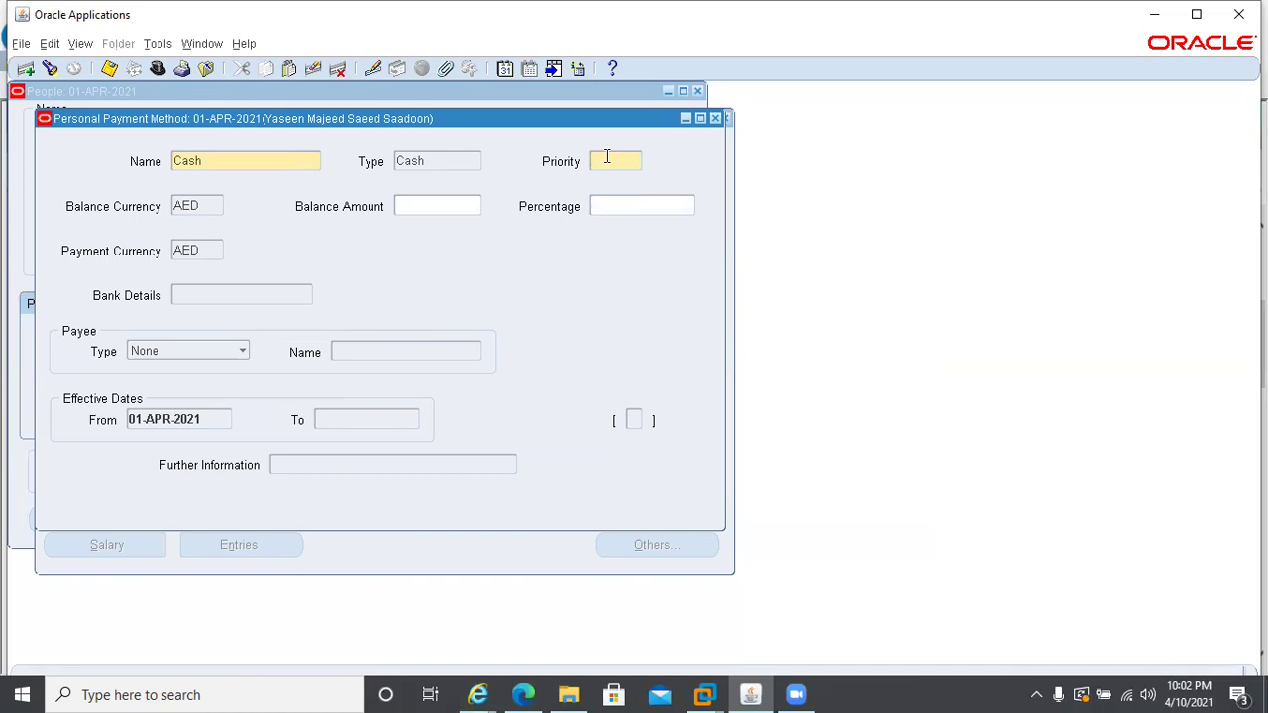
text(2)
key(Tab)
click(595, 161)
key(BackSpace)
key(Up)
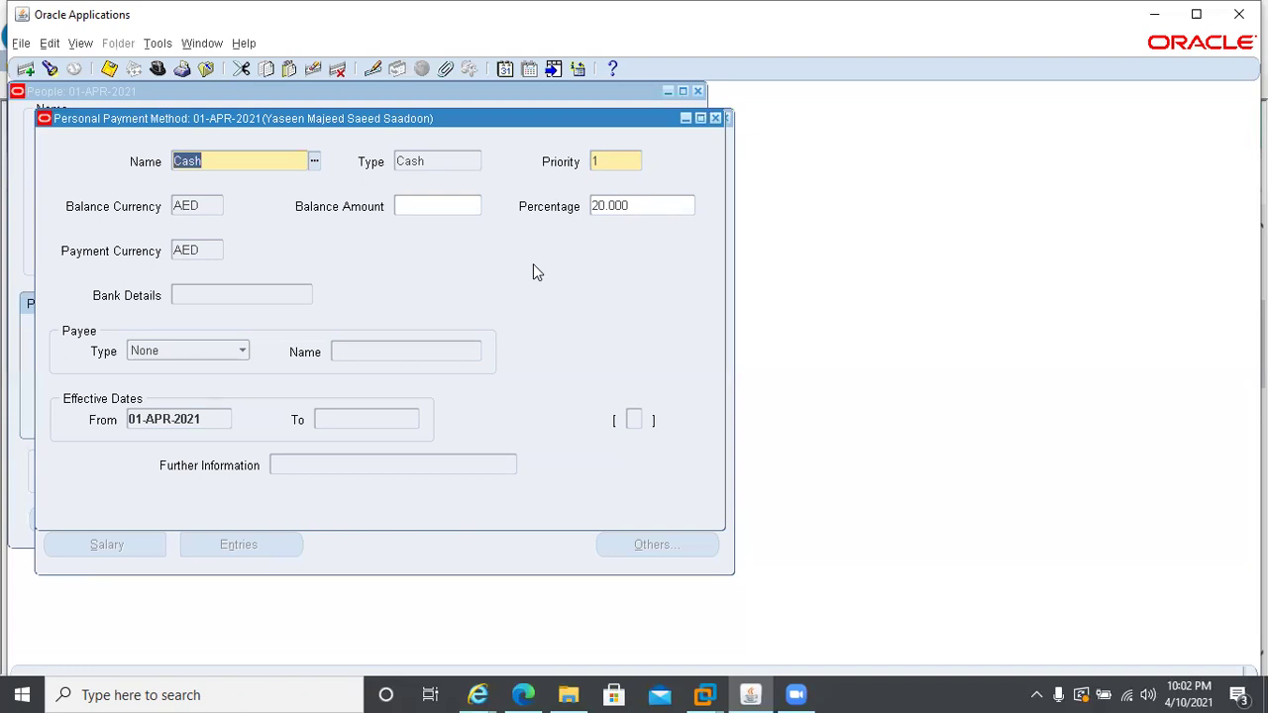
key(ctrl+s)
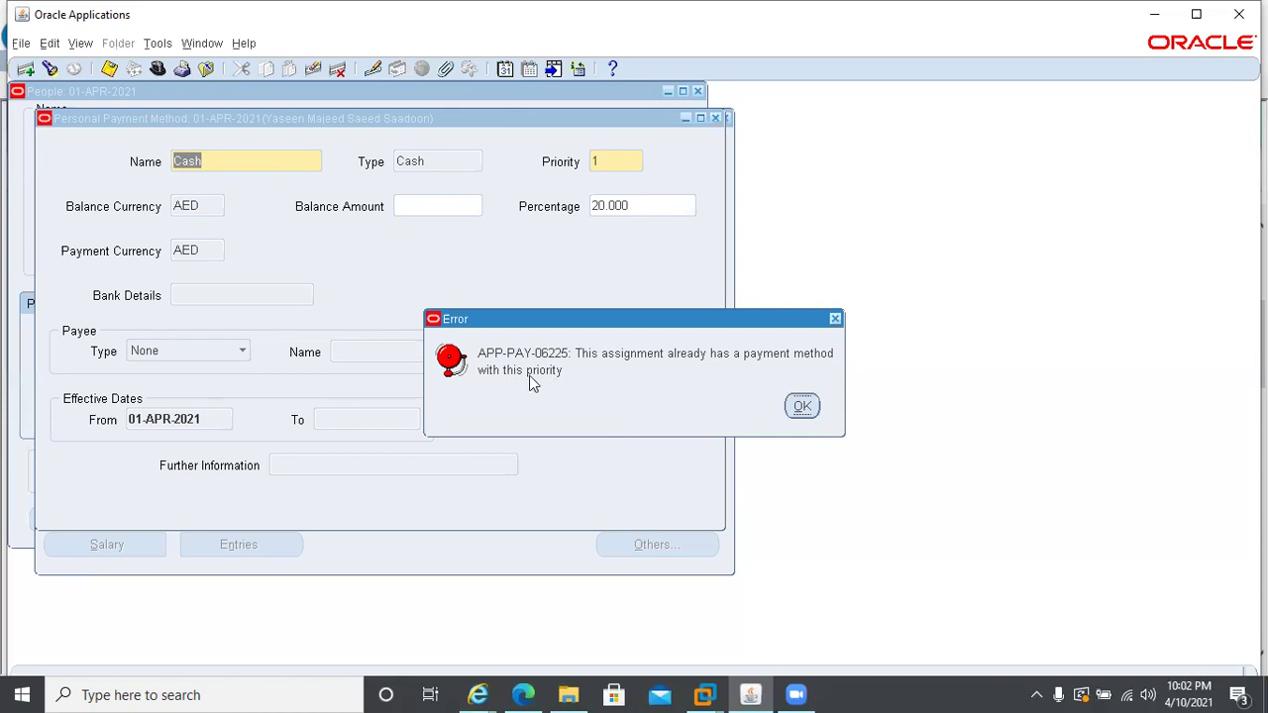
- Clear the duplicate-priority error, change Cash's priority to 2, save, and close the window
click(802, 406)
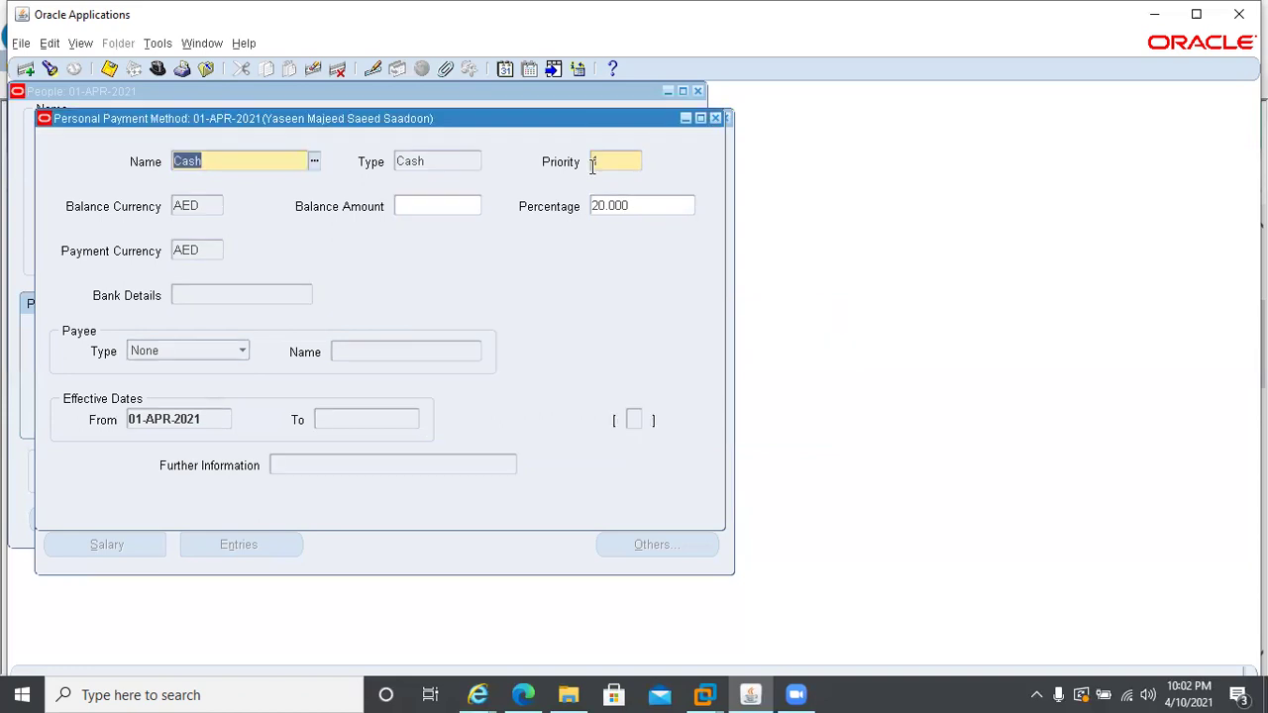
click(602, 161)
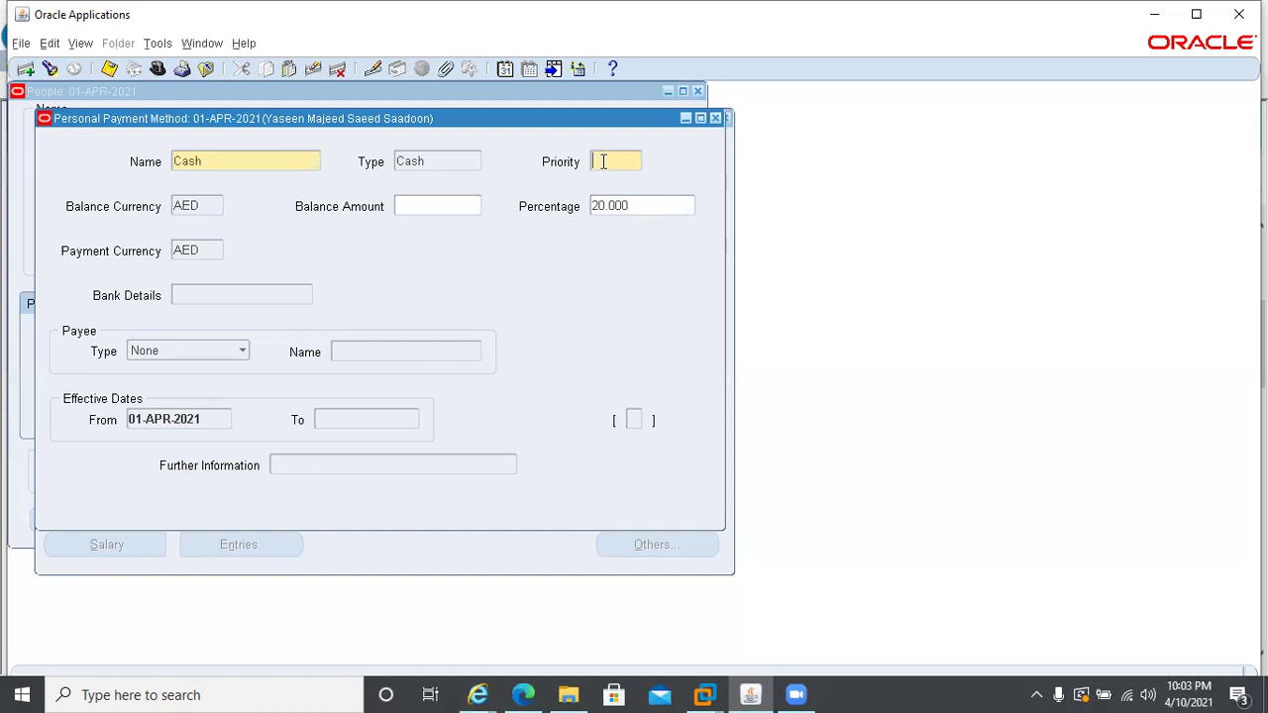
text(2)
key(ctrl+s)
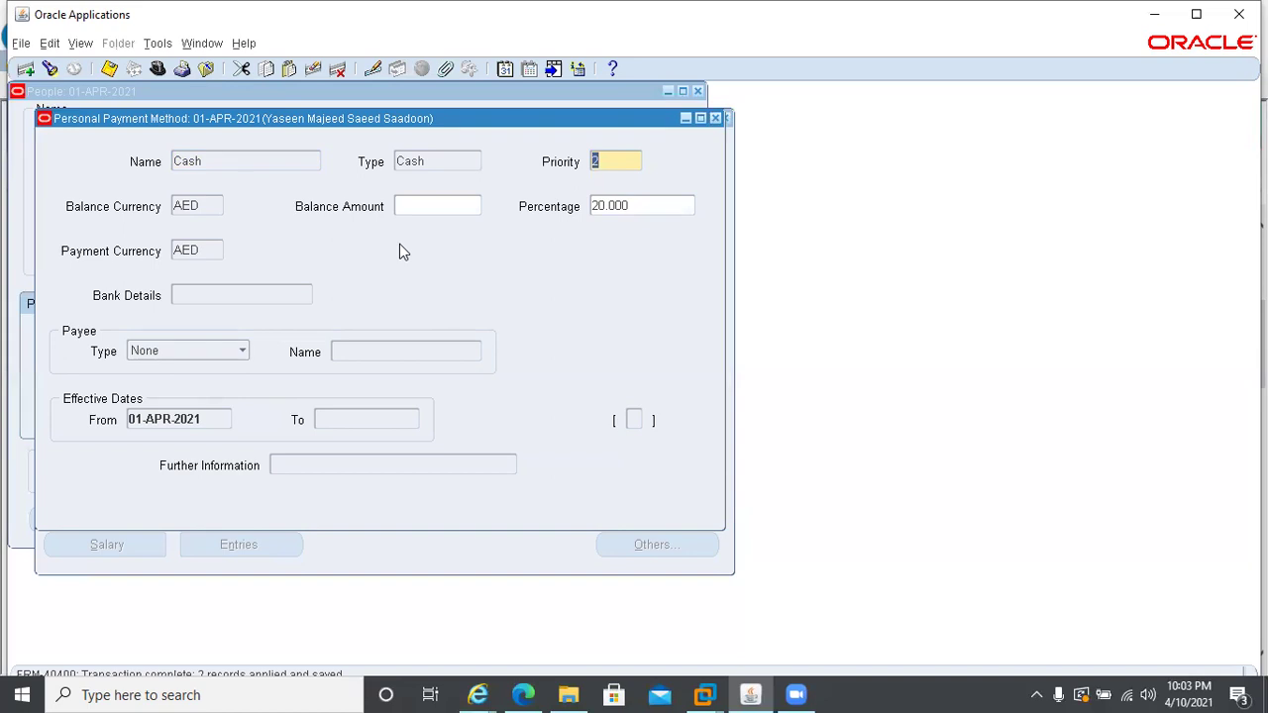
click(715, 119)
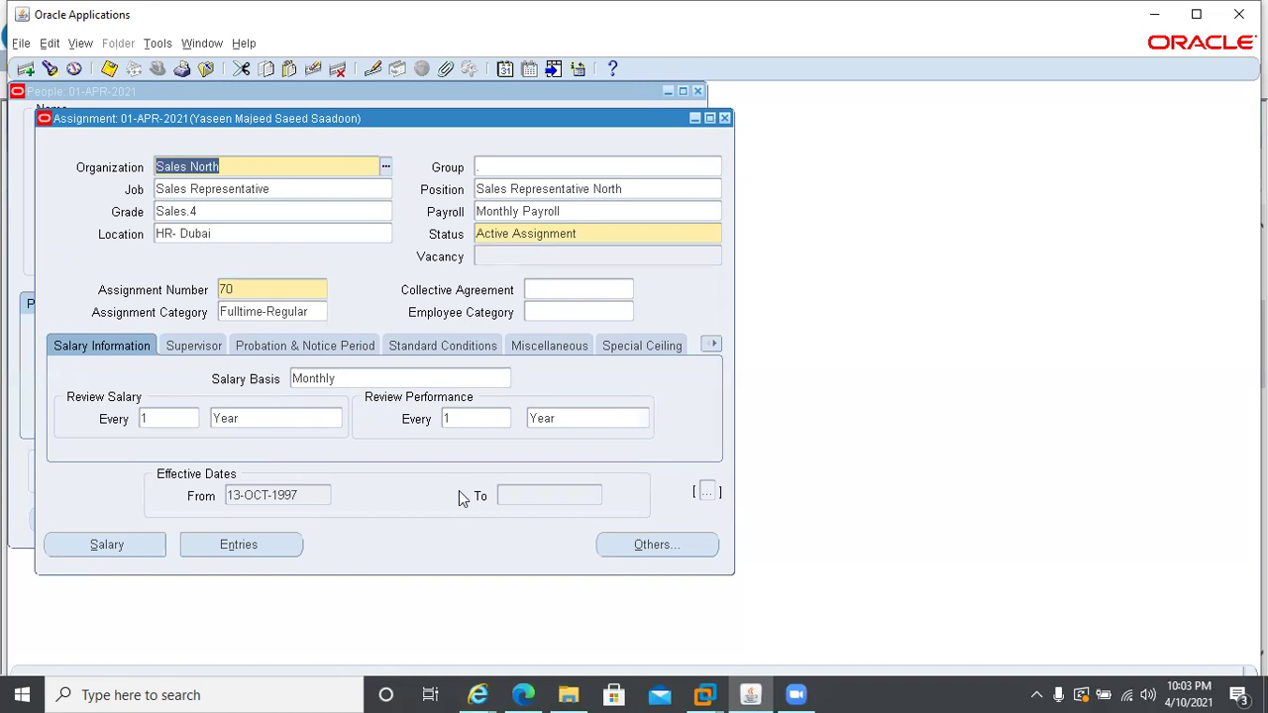
- Open the assignment's Pay Method screen from the Others list
click(609, 554)
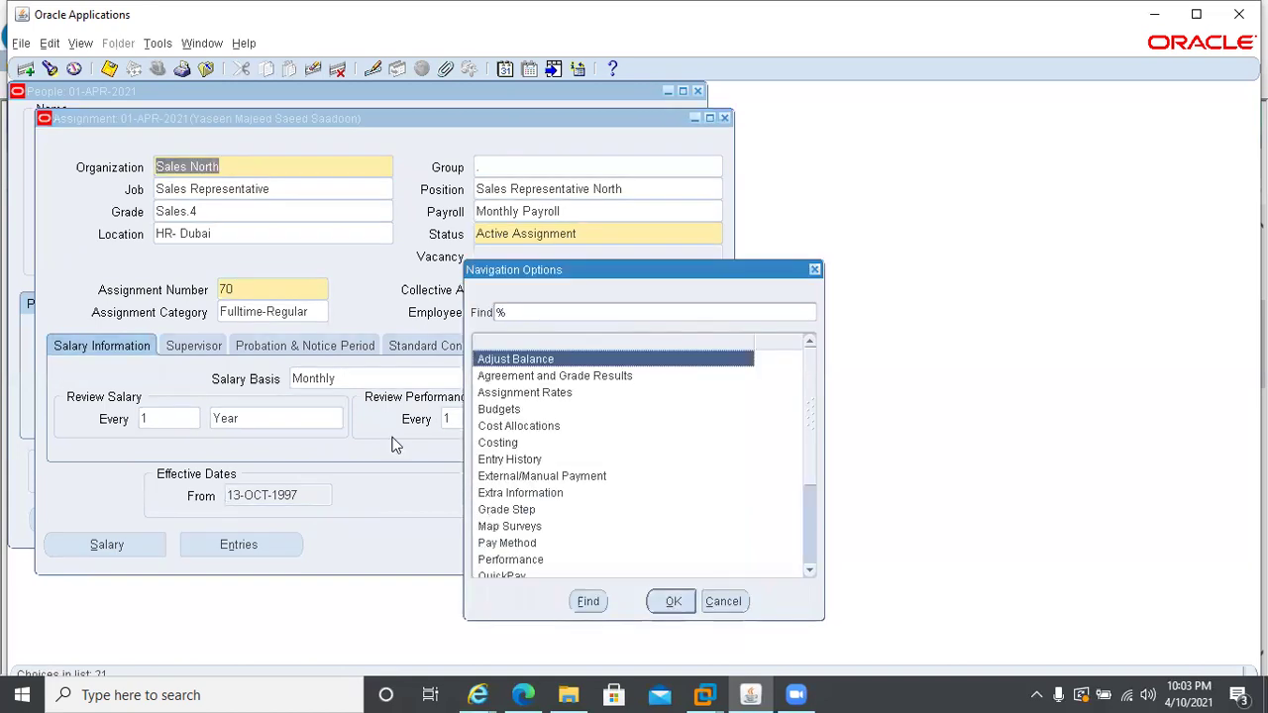
text(p)
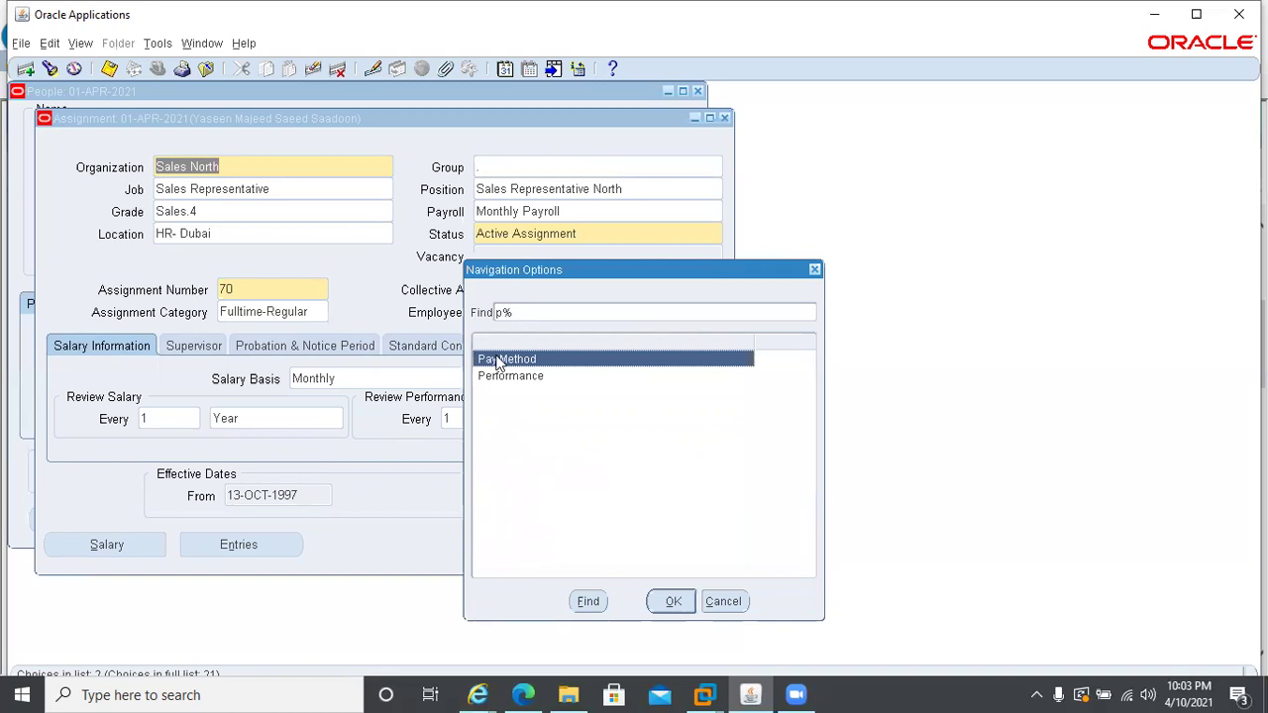
double_click(498, 360)
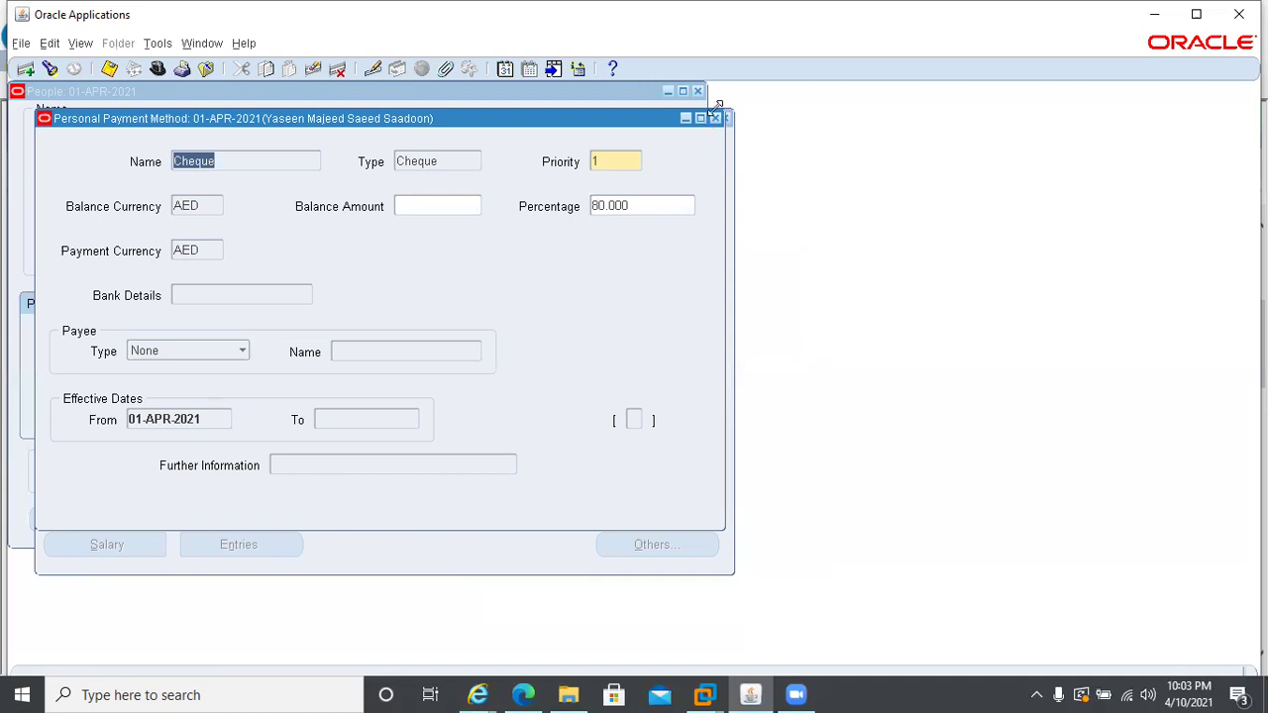
- Delete and purge the Cheque payment method, save, and close the window
click(337, 69)
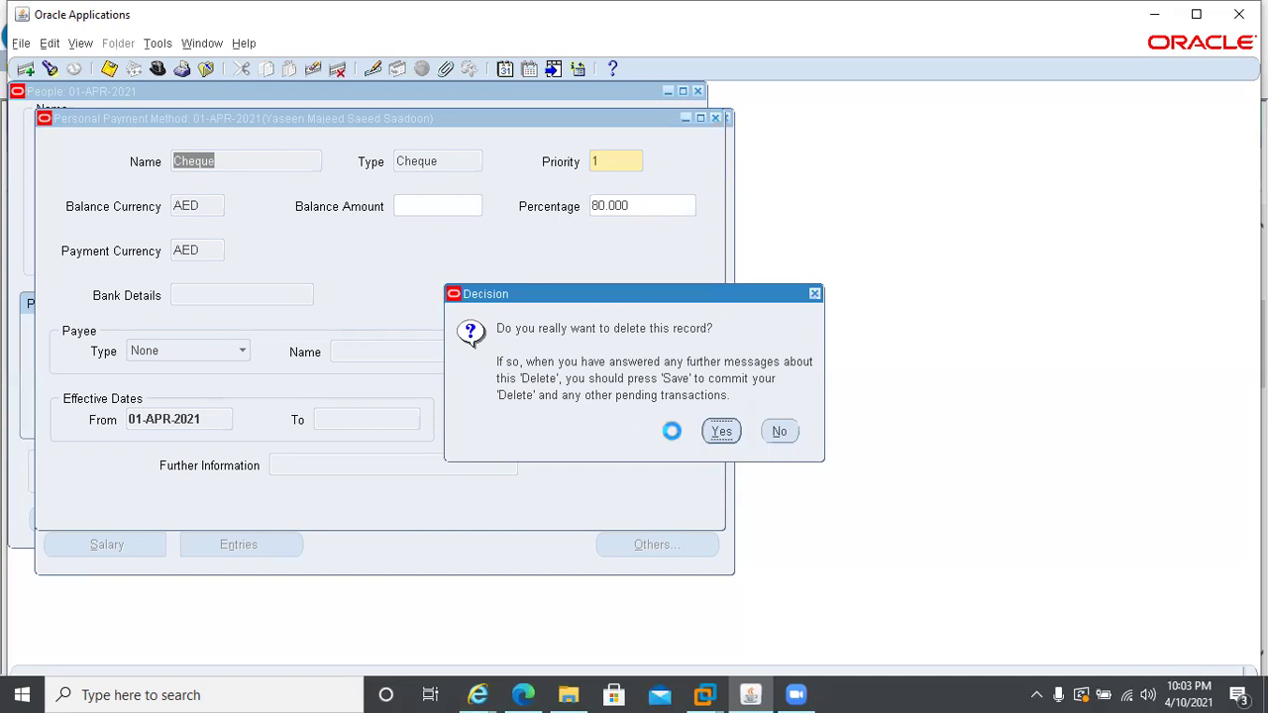
click(720, 430)
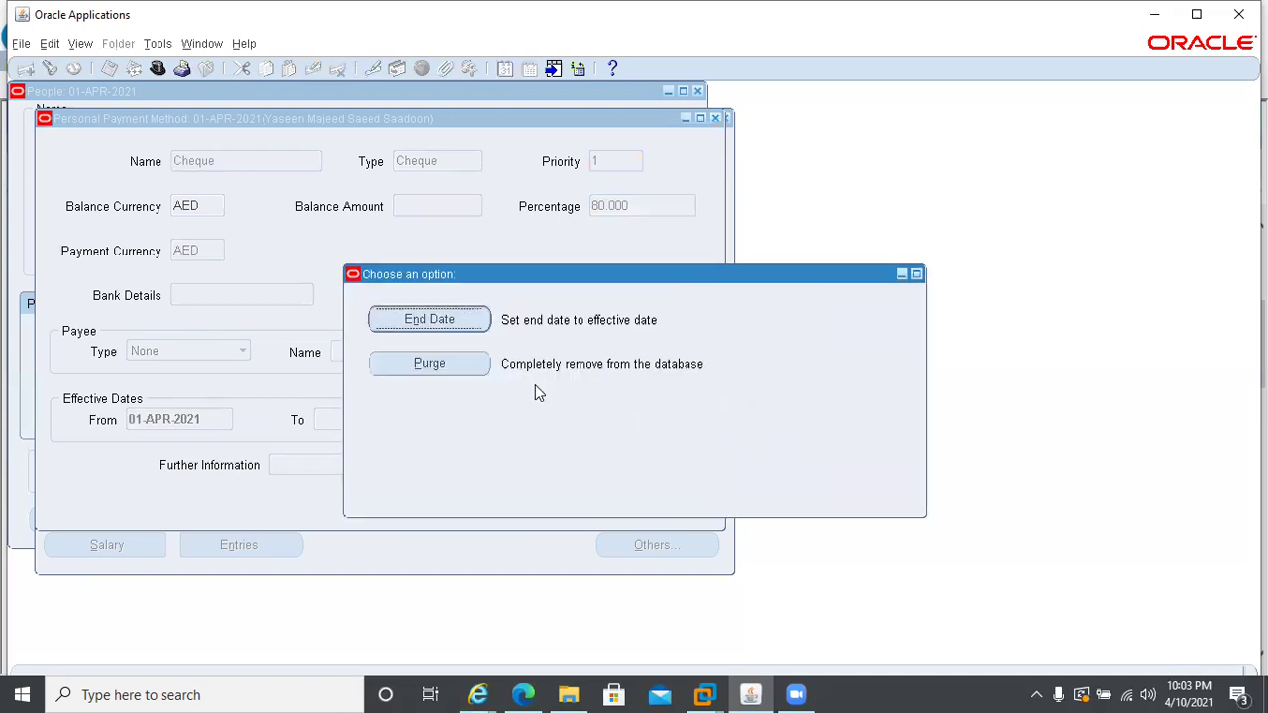
click(429, 365)
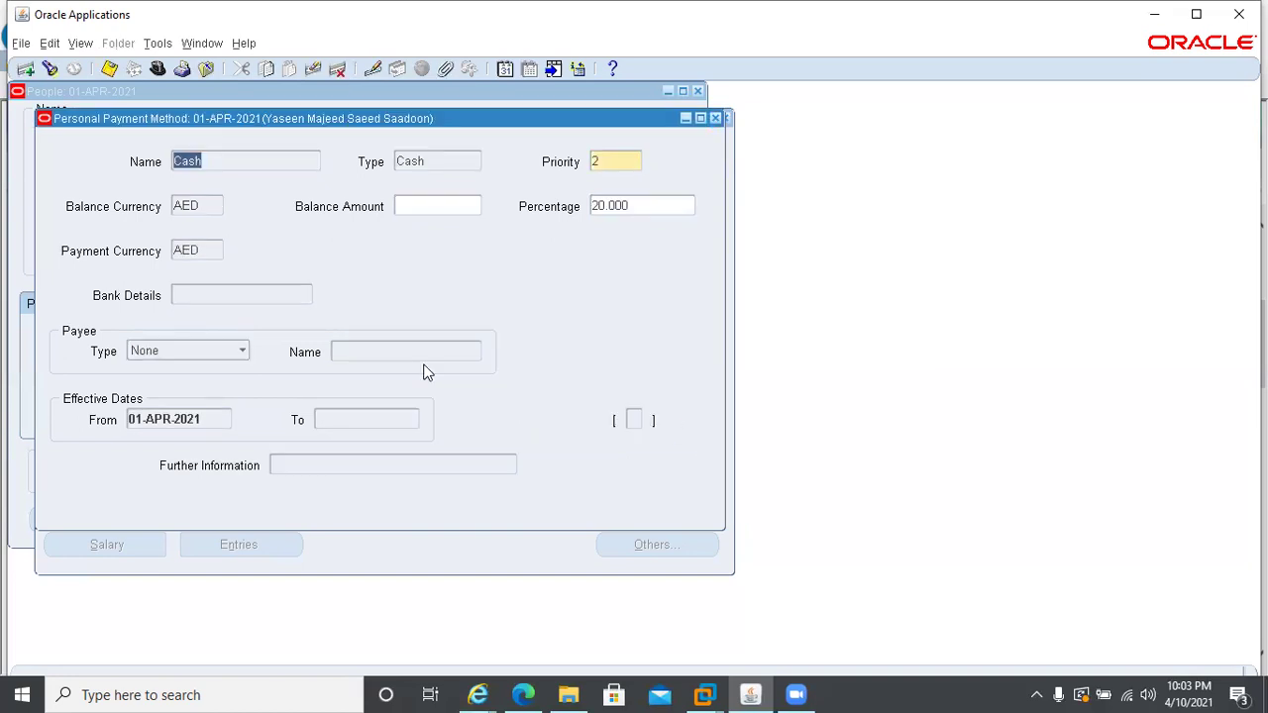
key(ctrl+s)
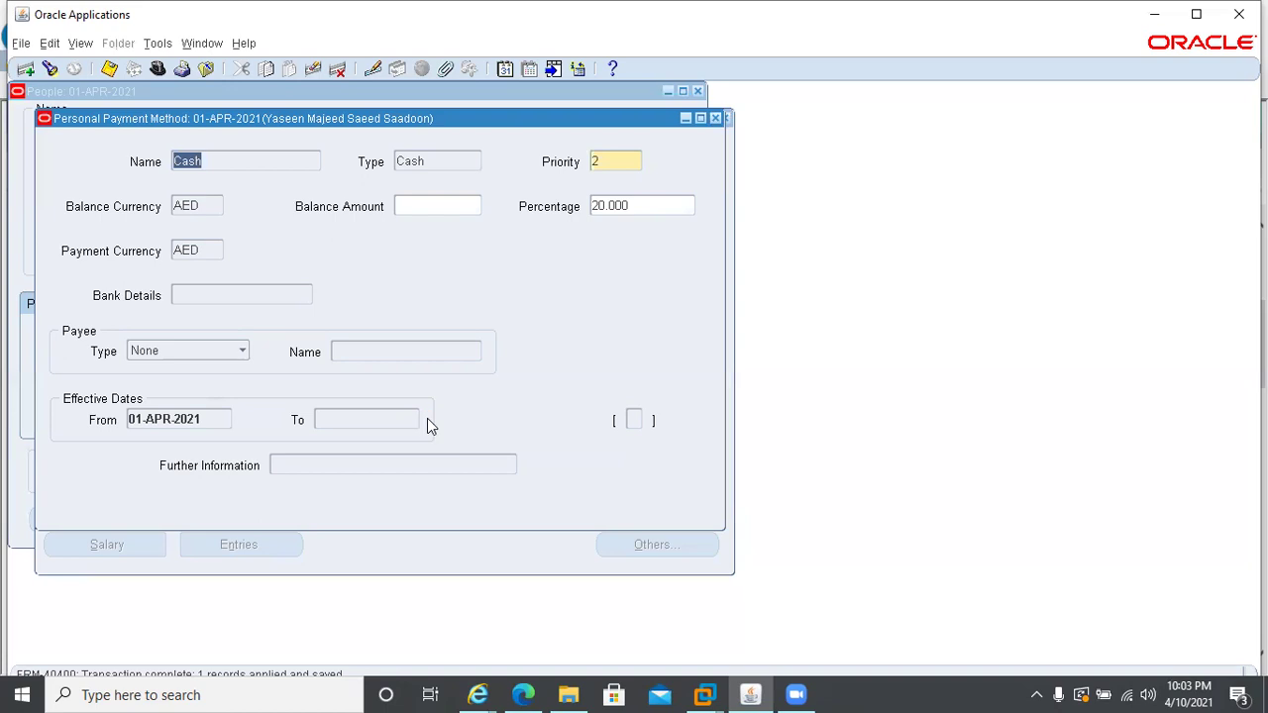
click(716, 118)
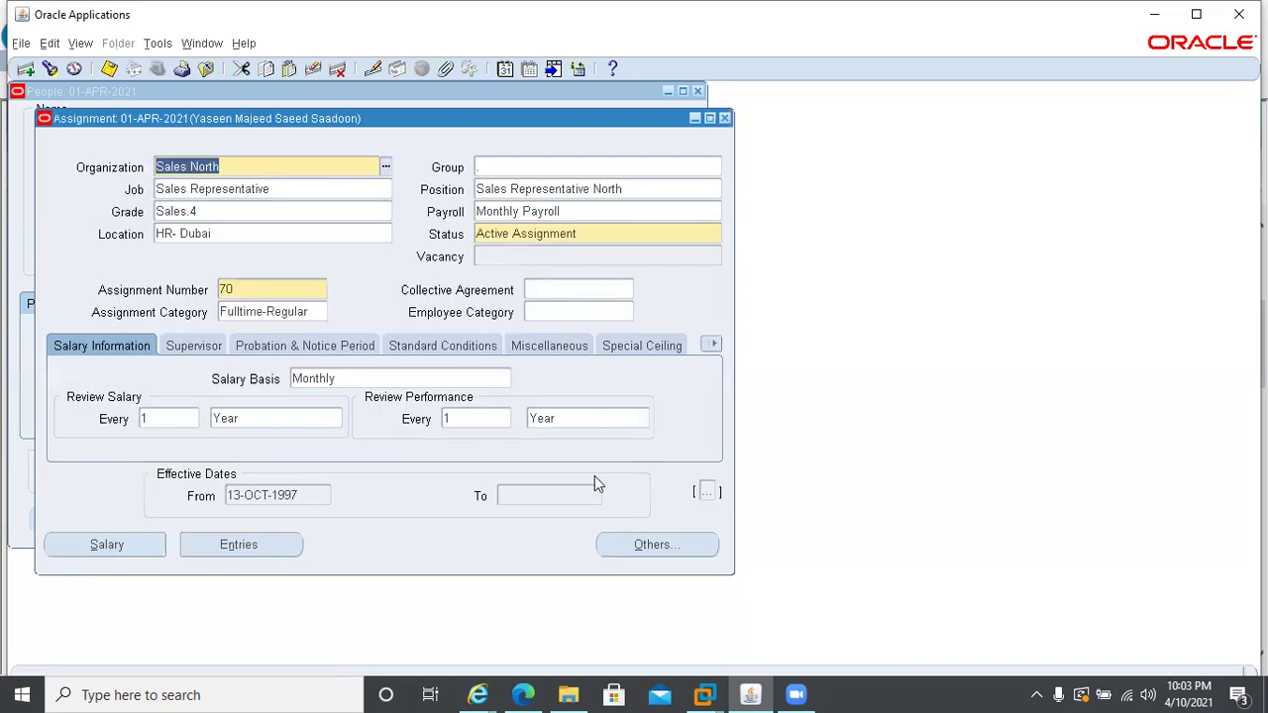
click(660, 545)
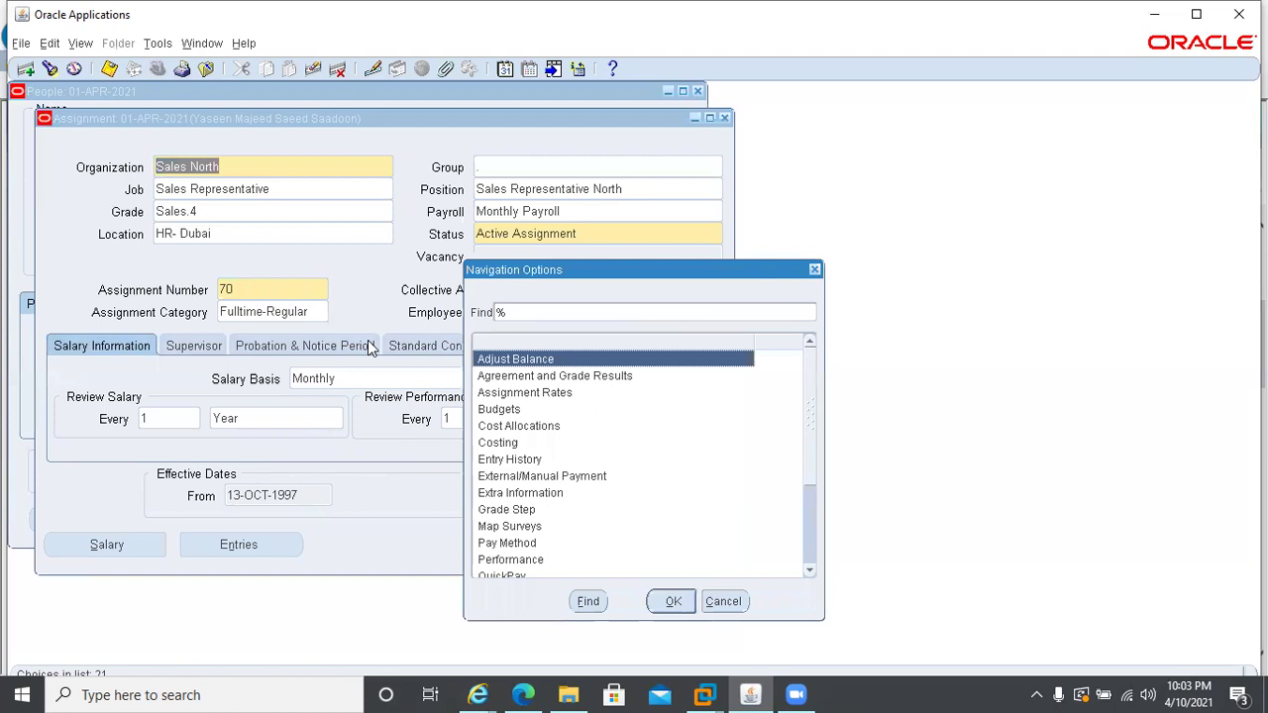
text(p)
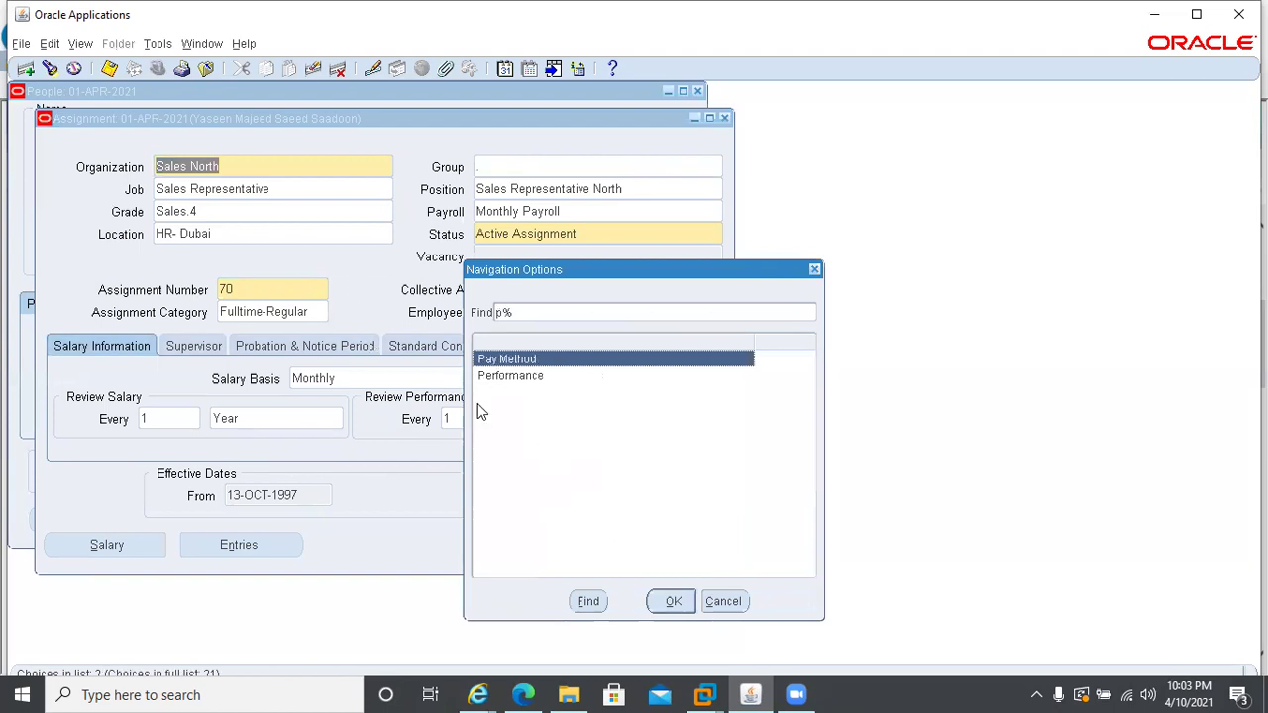
key(Return)
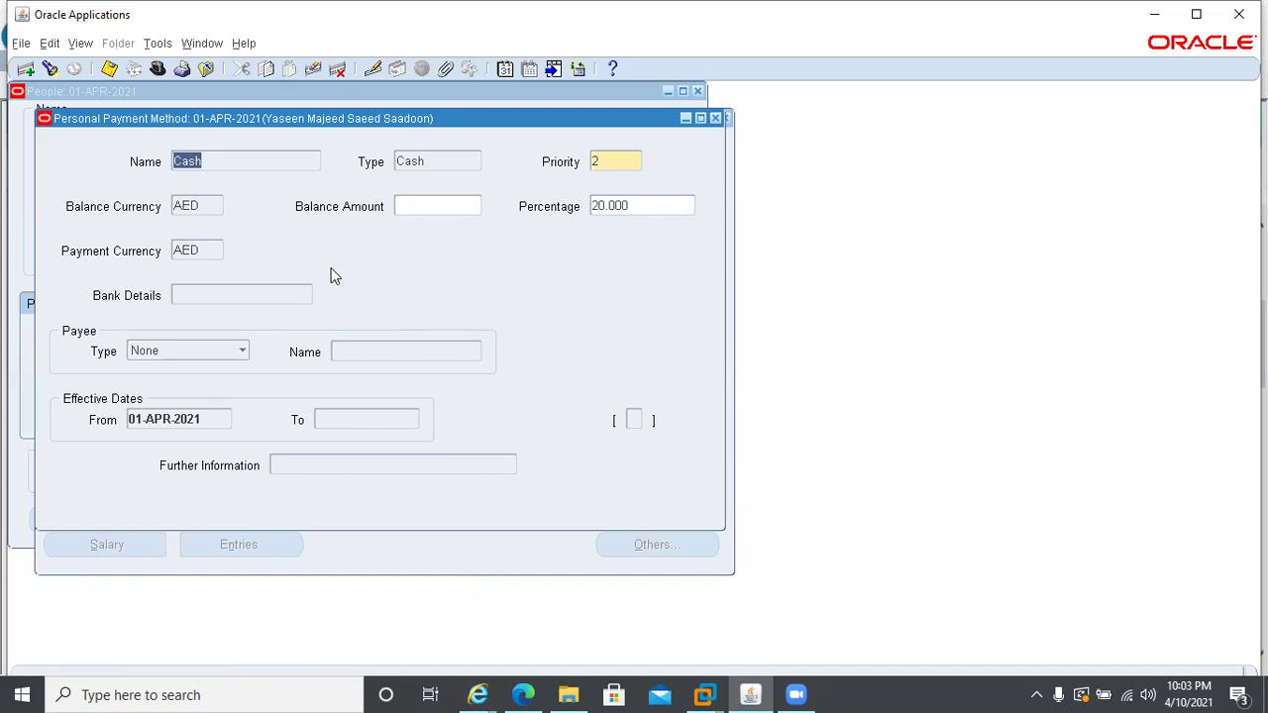
key(Down)
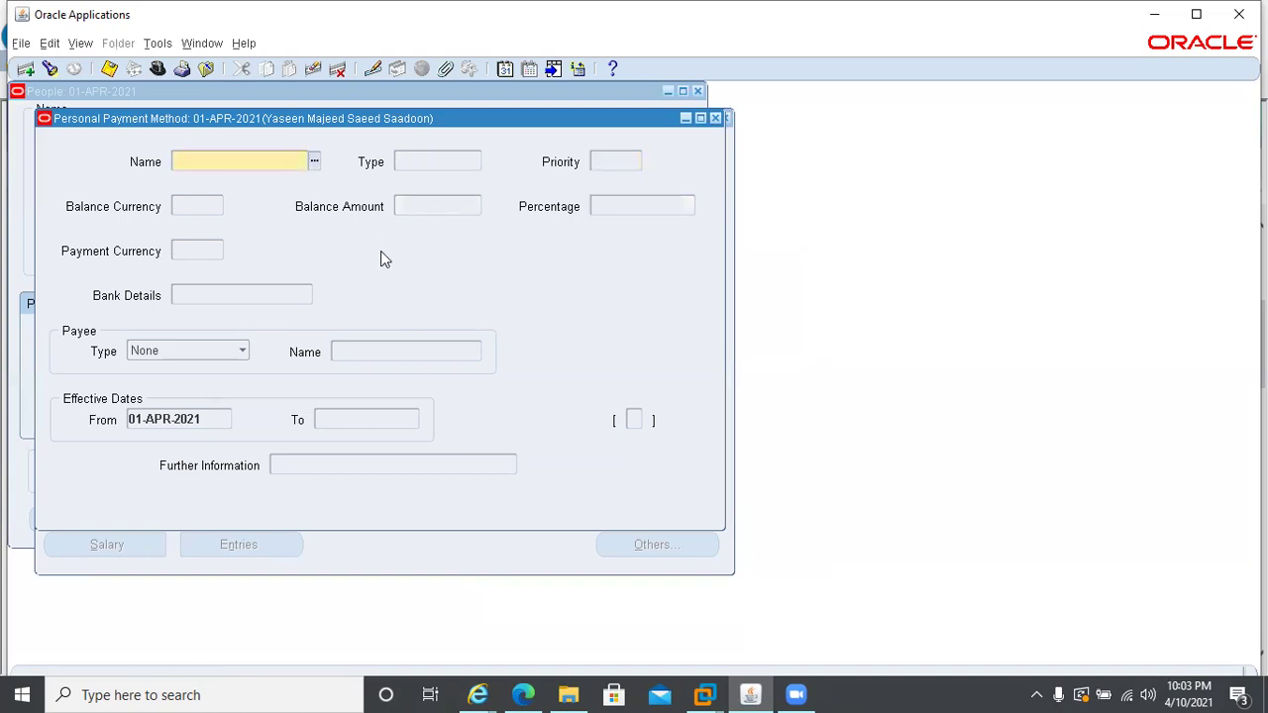
key(Up)
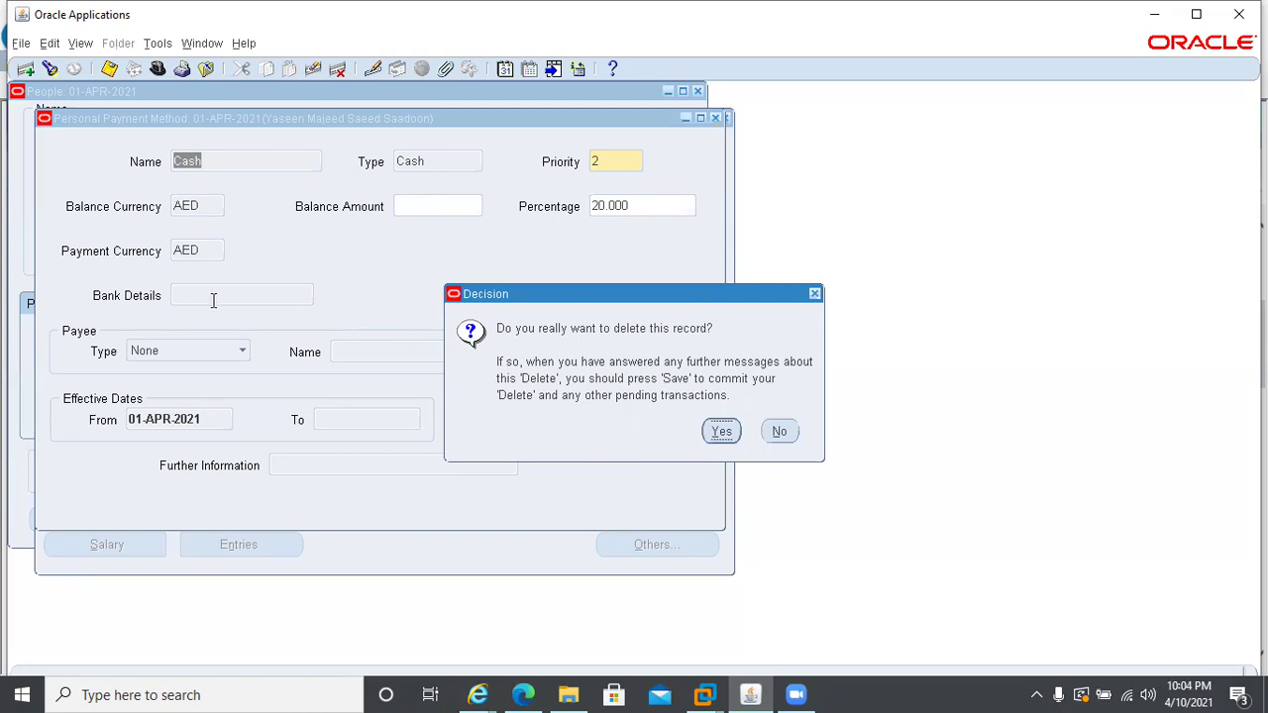
key(Return)
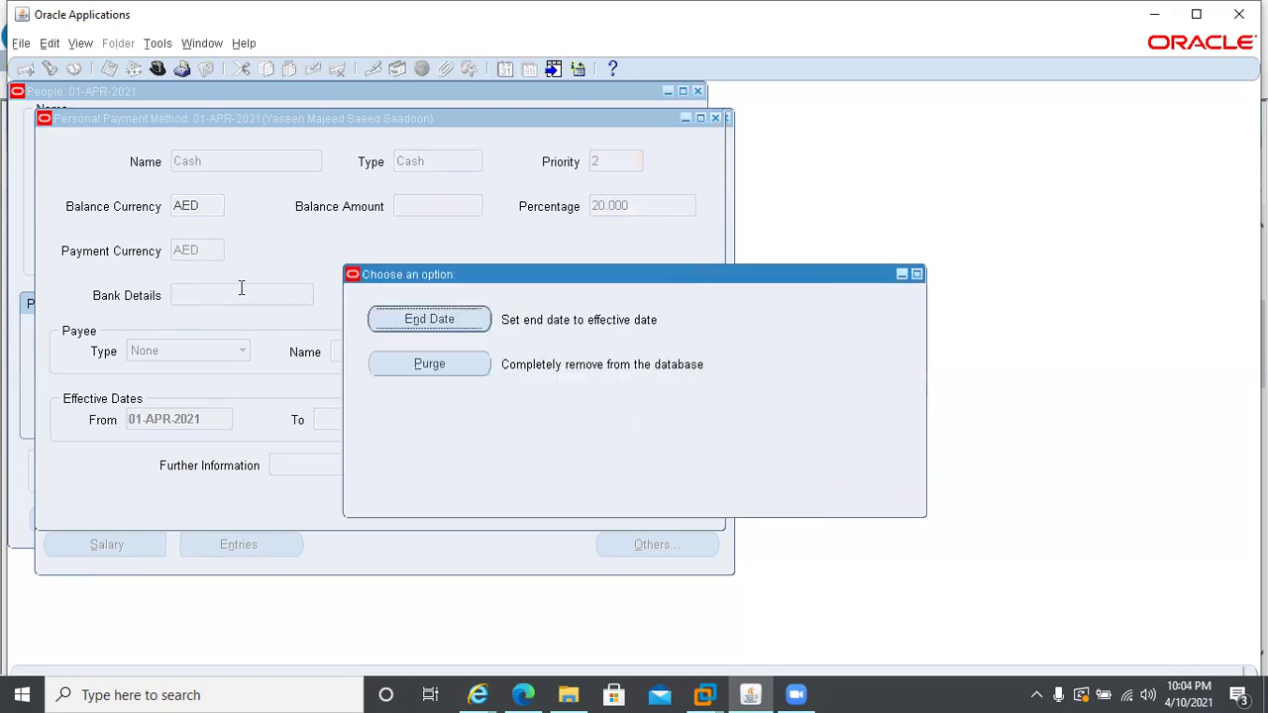
click(431, 364)
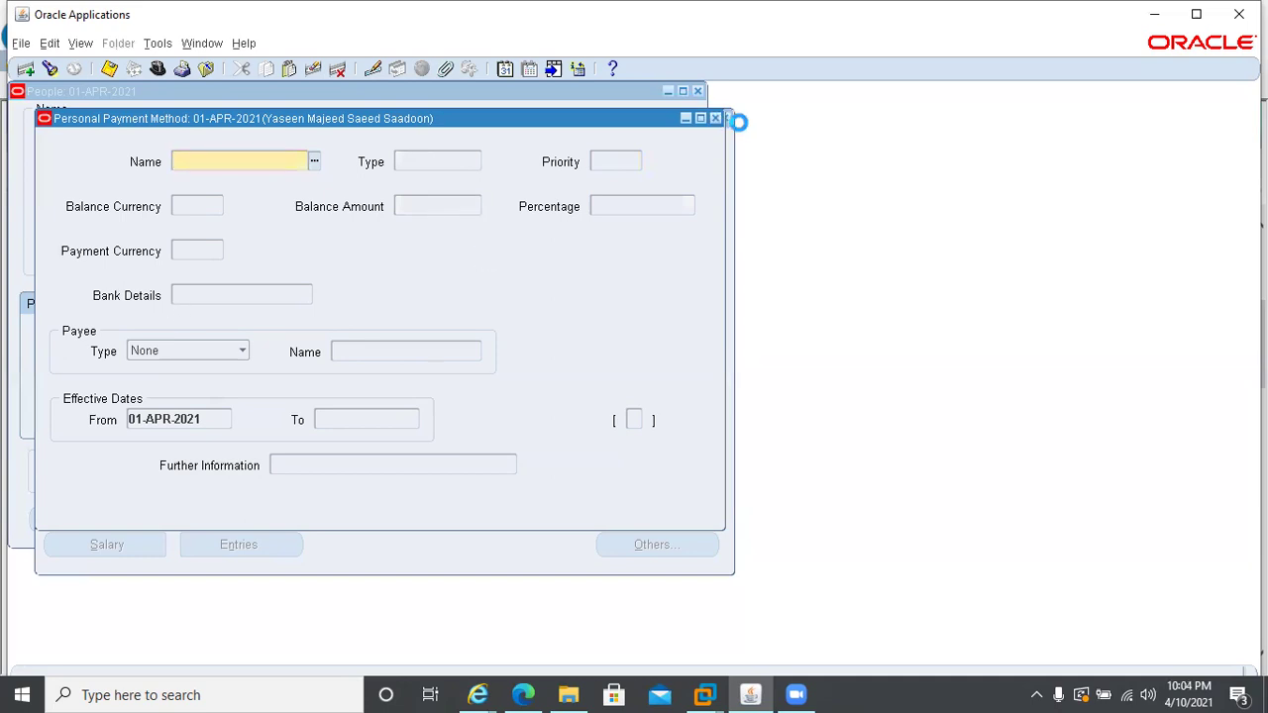
click(717, 118)
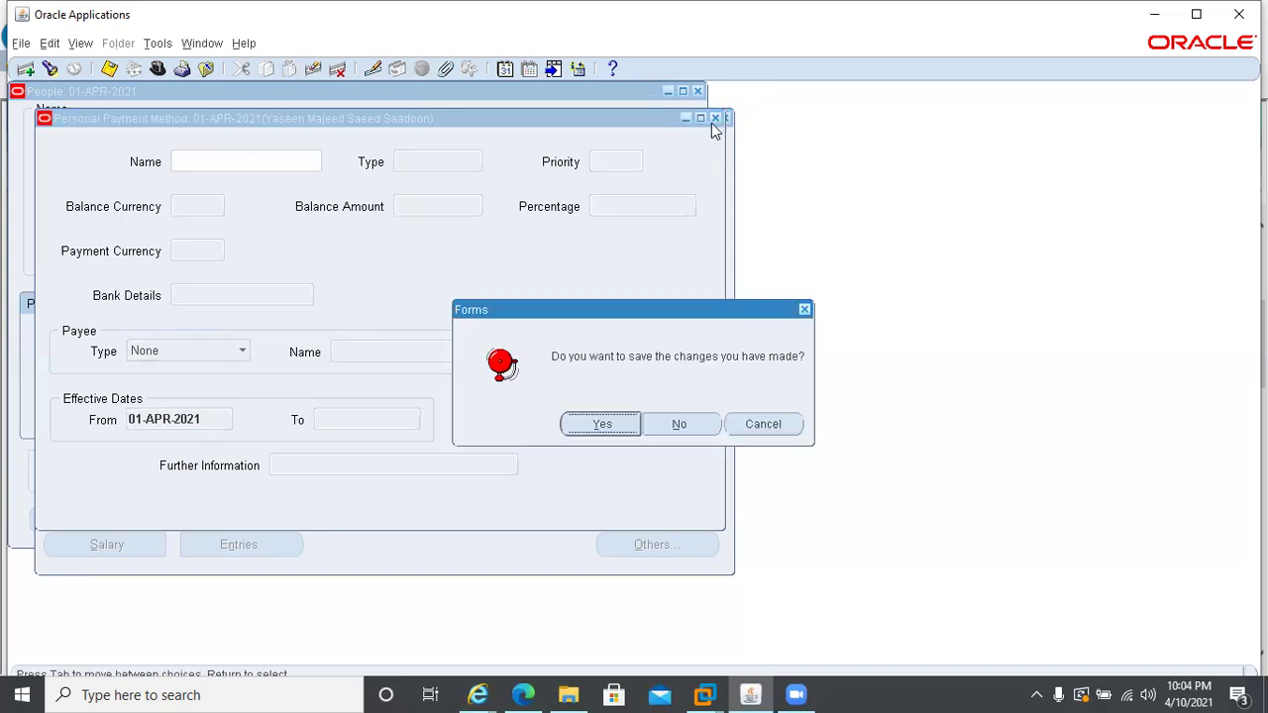
click(679, 426)
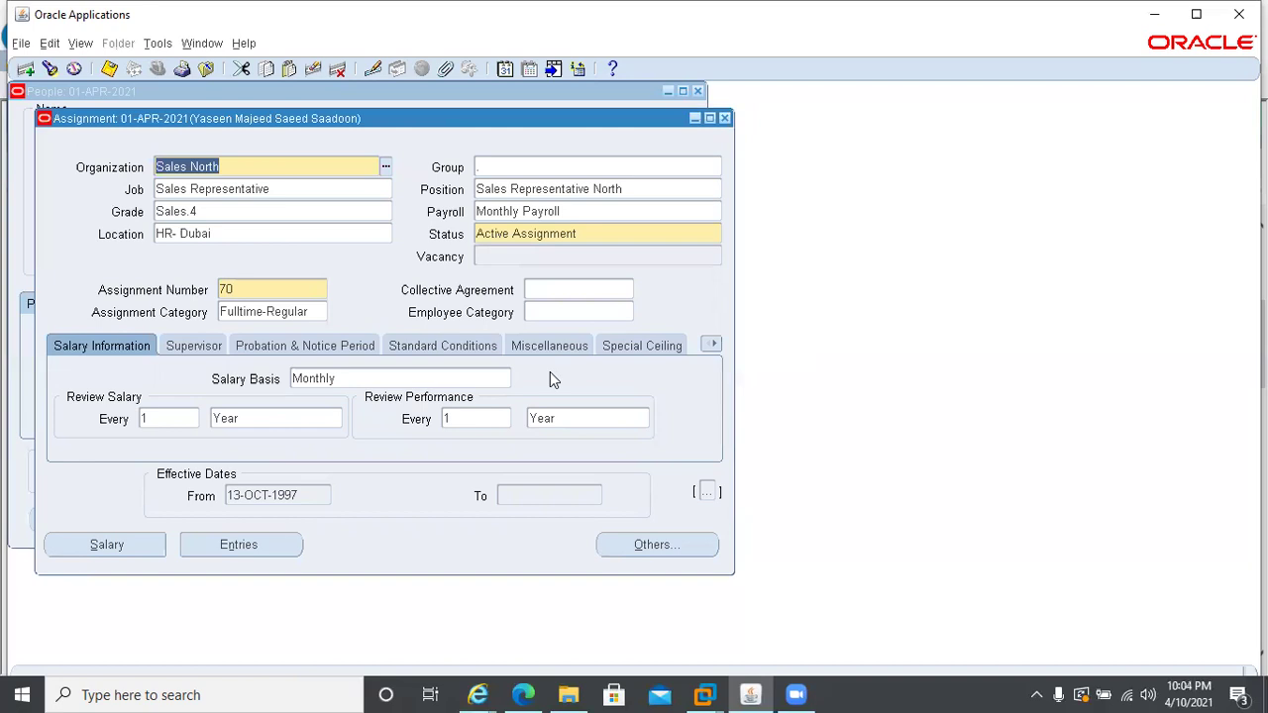
- Close the Assignment and People windows and open Payroll > Payment Methods from the Navigator
click(723, 119)
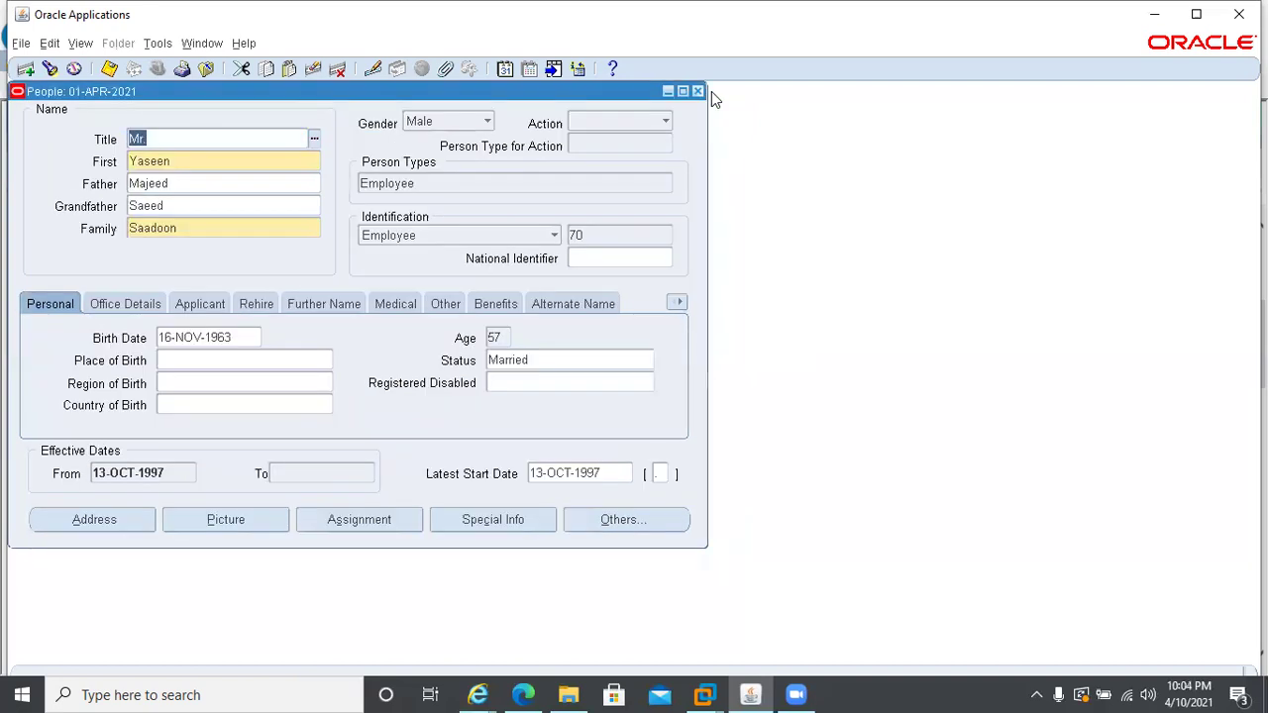
click(698, 93)
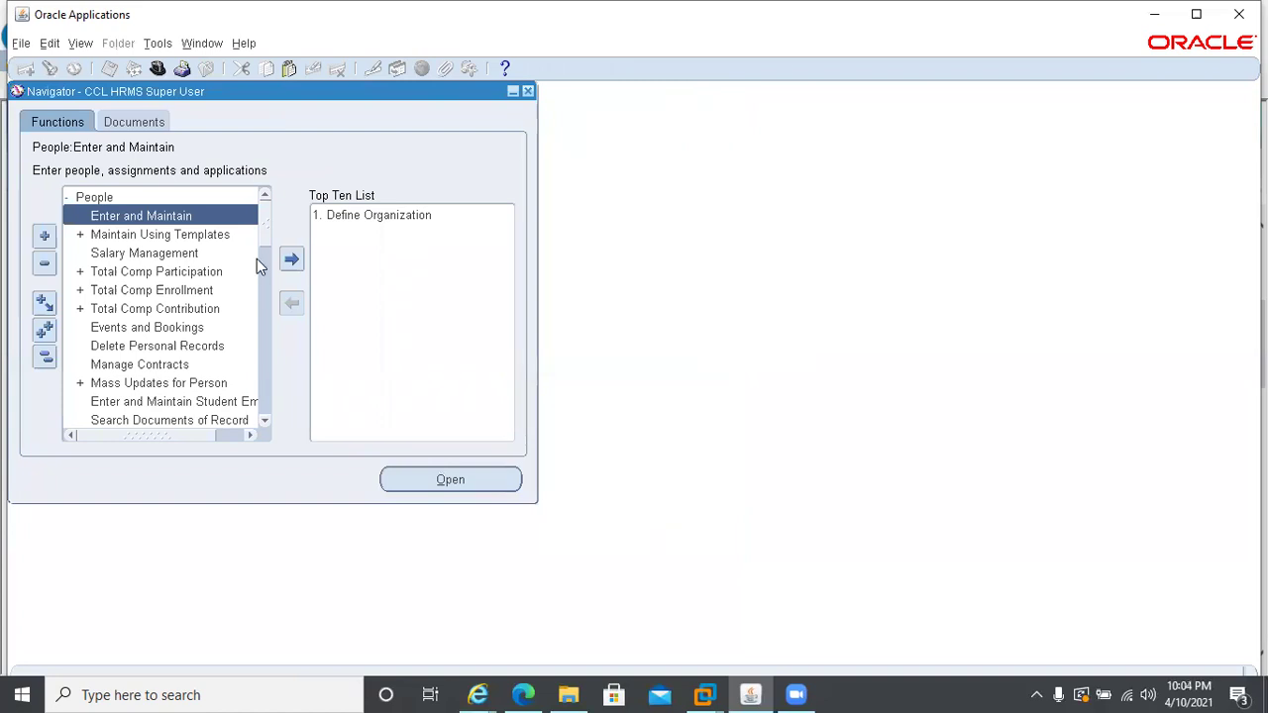
click(63, 193)
click(63, 193)
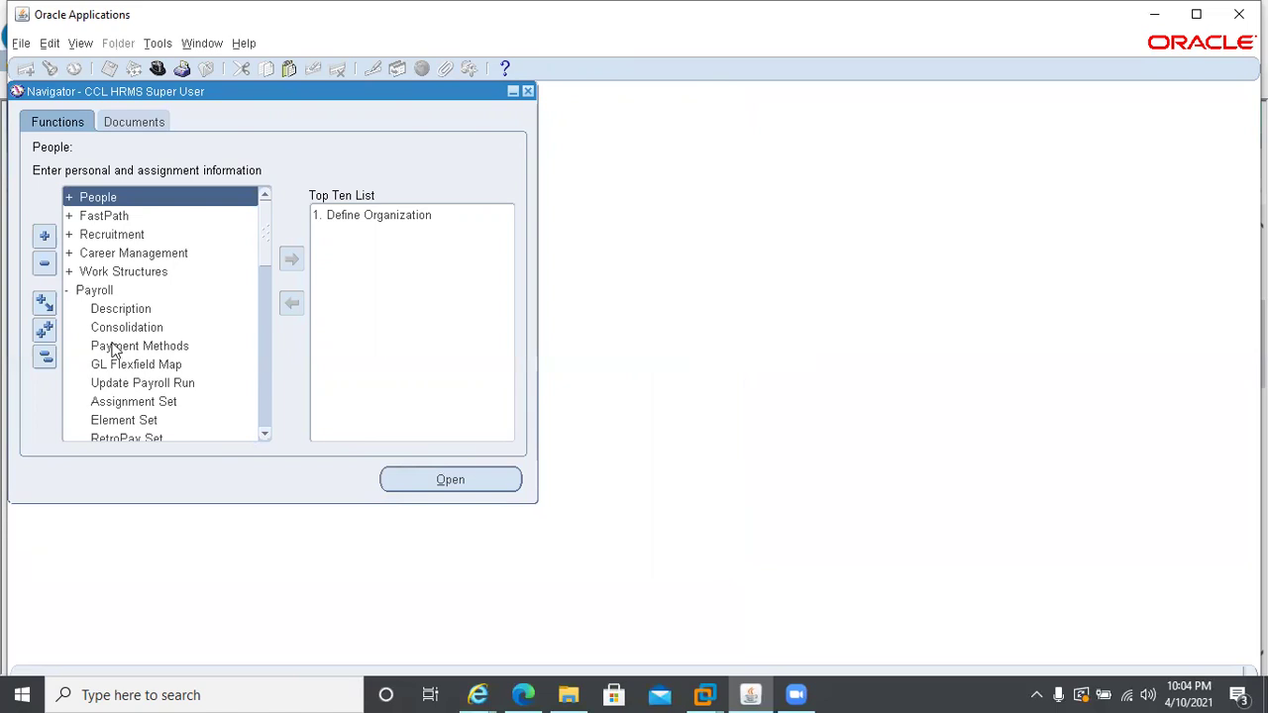
double_click(111, 346)
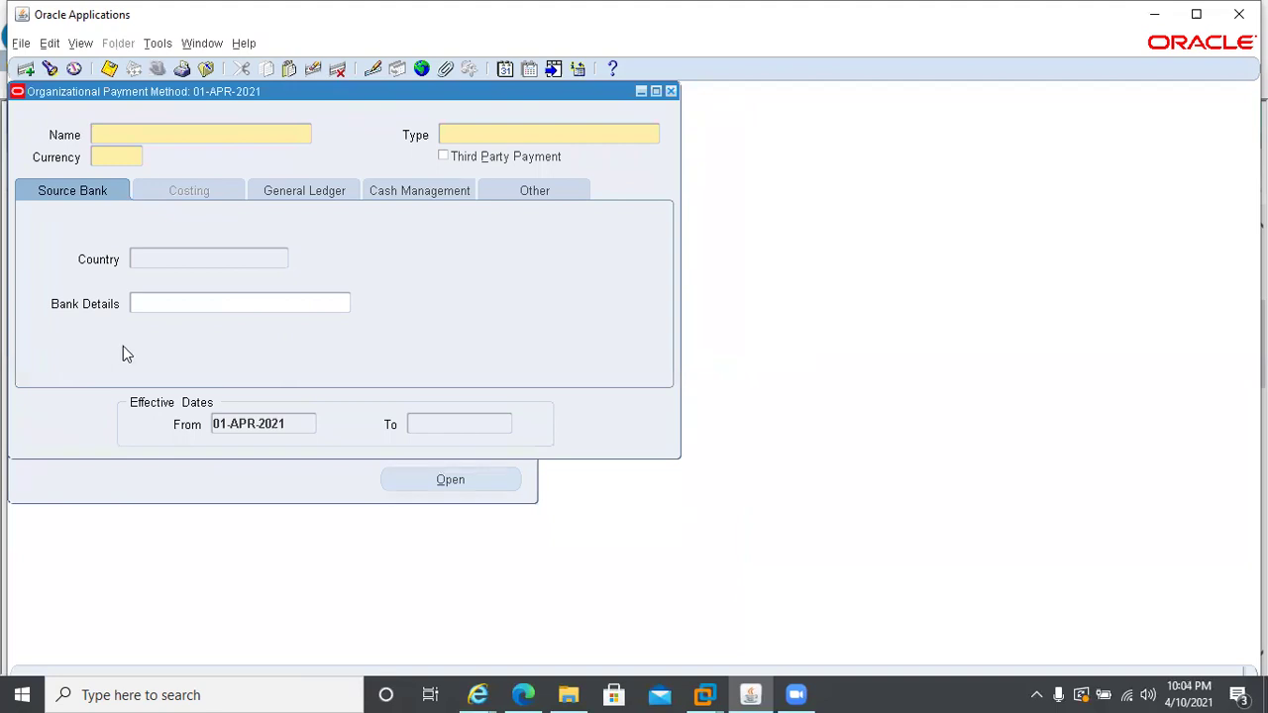
- Query the payment methods and review Direct Deposit's Other and Cash Management details
key(ctrl+F11)
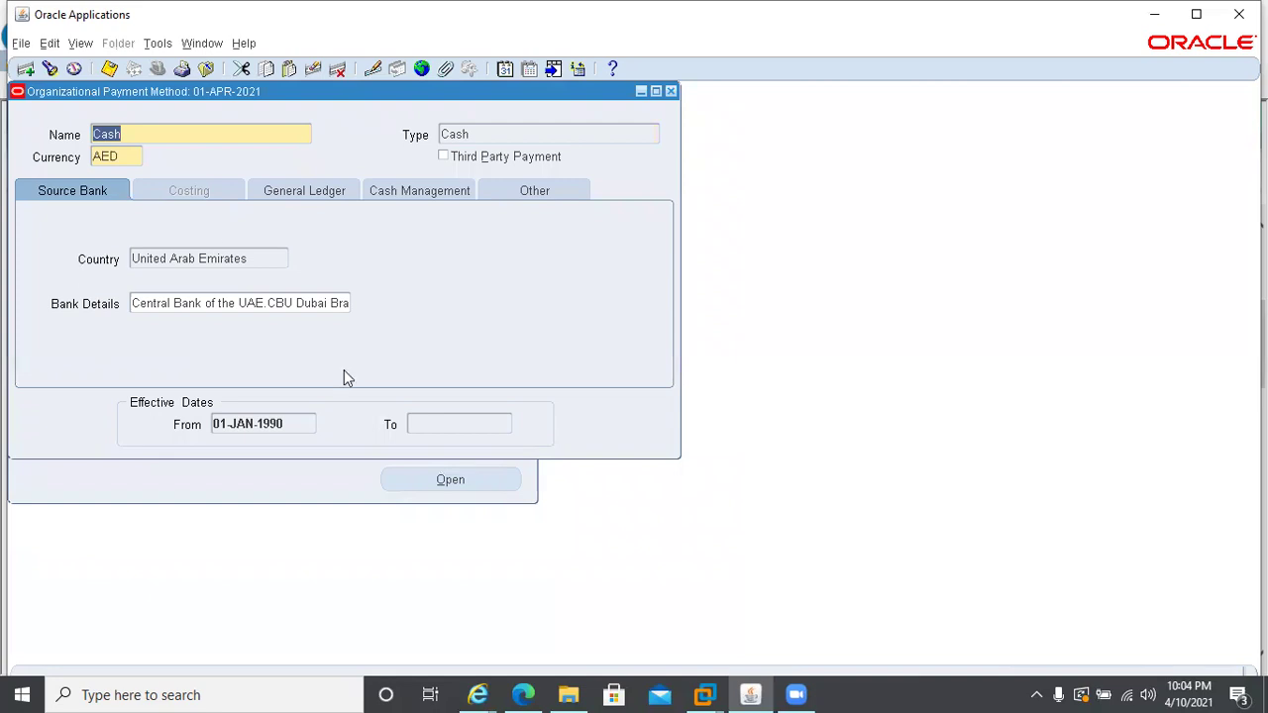
key(Down)
key(Down)
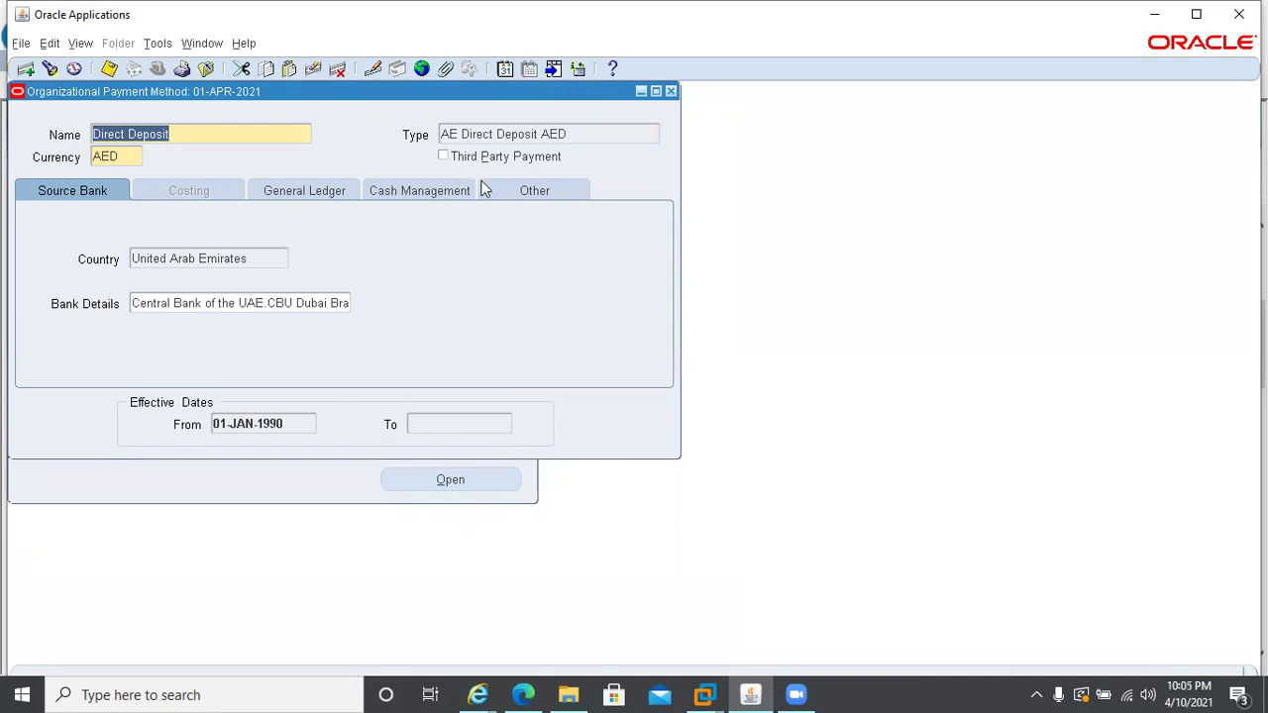
click(530, 190)
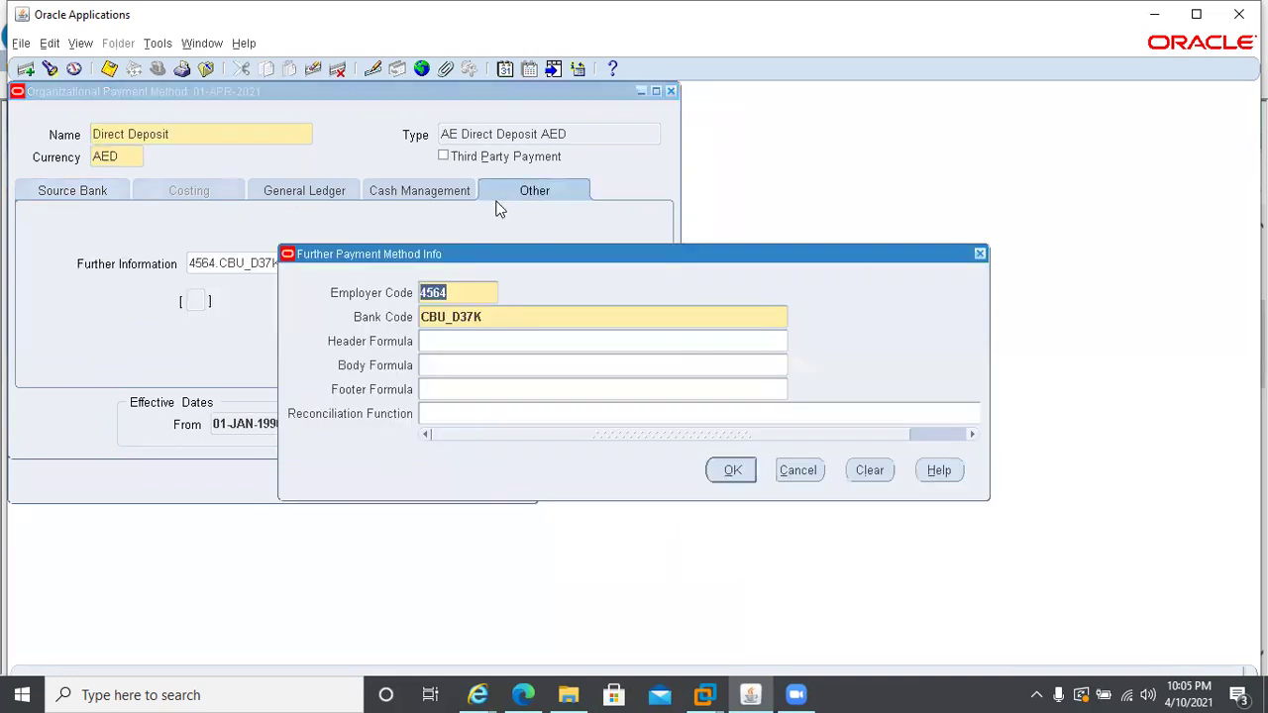
click(394, 198)
click(732, 470)
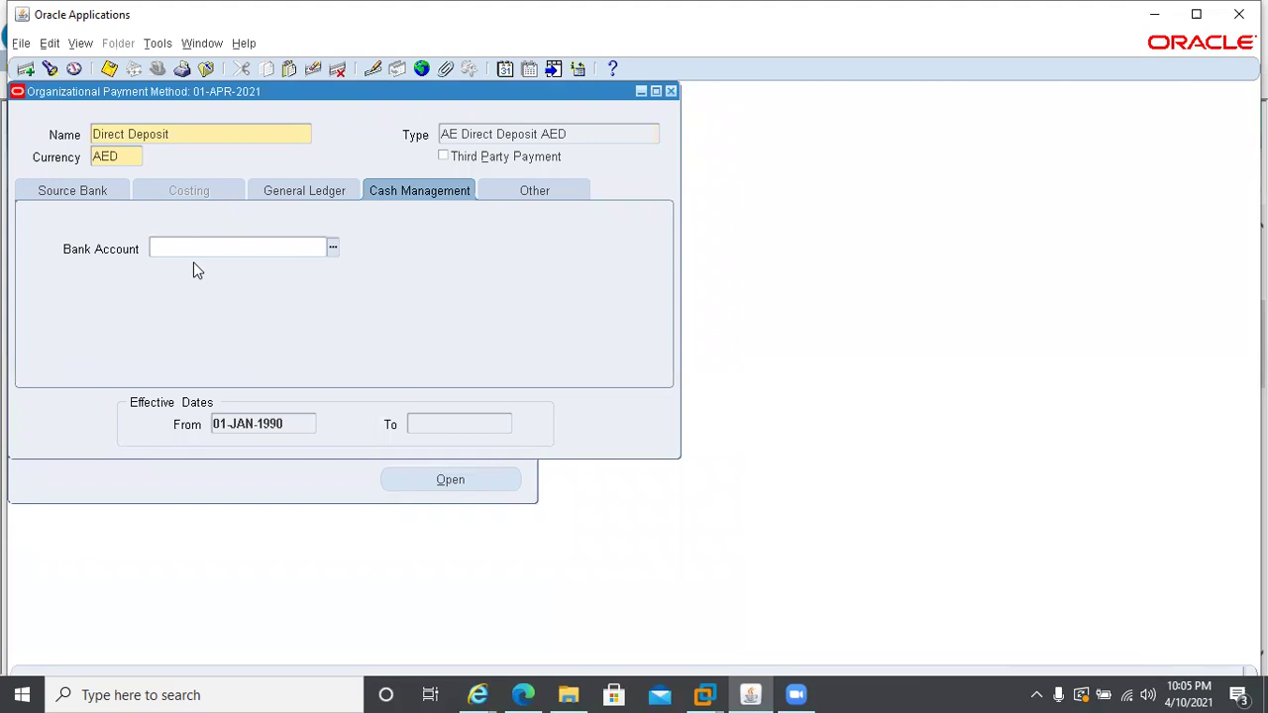
click(72, 190)
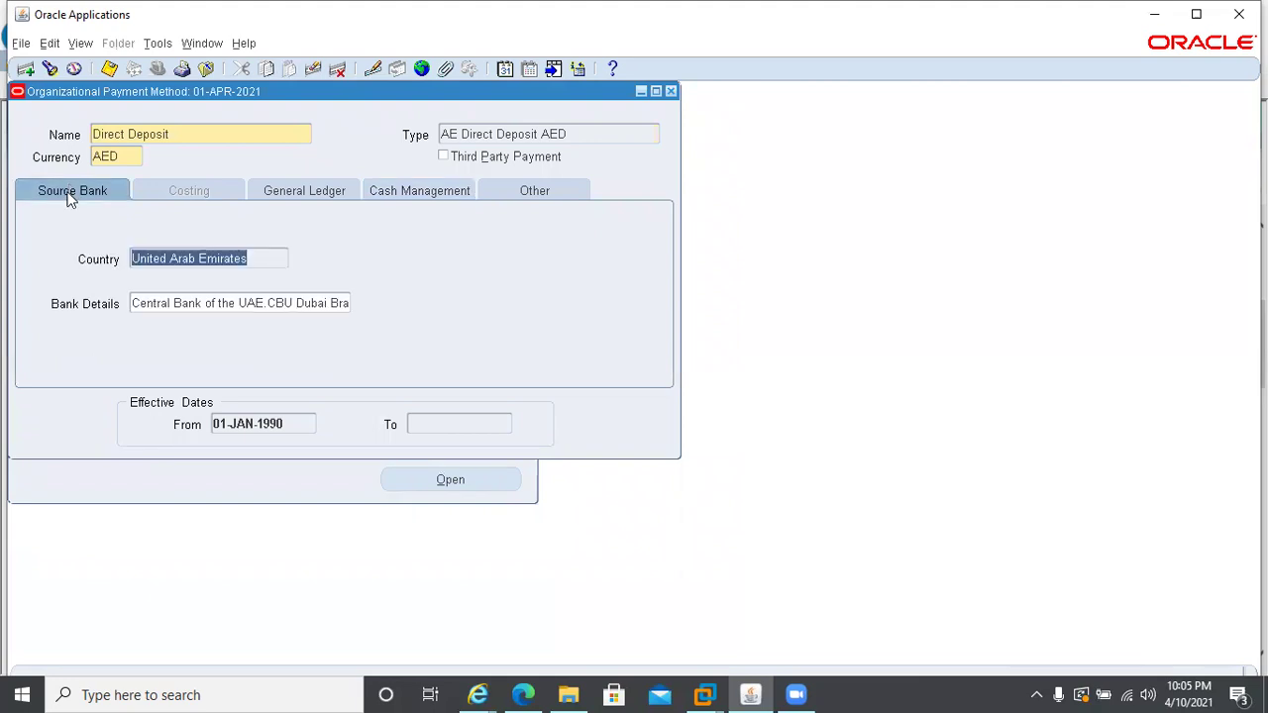
- Review Direct Deposit's source bank details, then delete the record
click(278, 302)
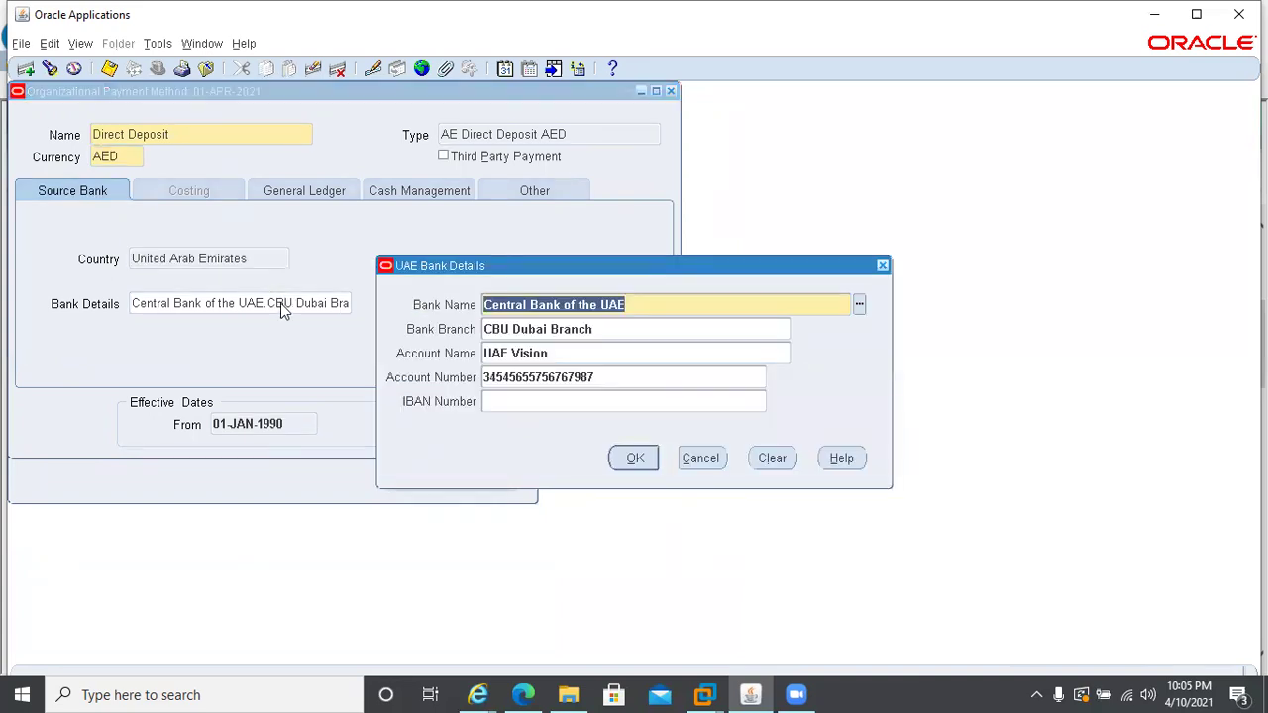
click(691, 463)
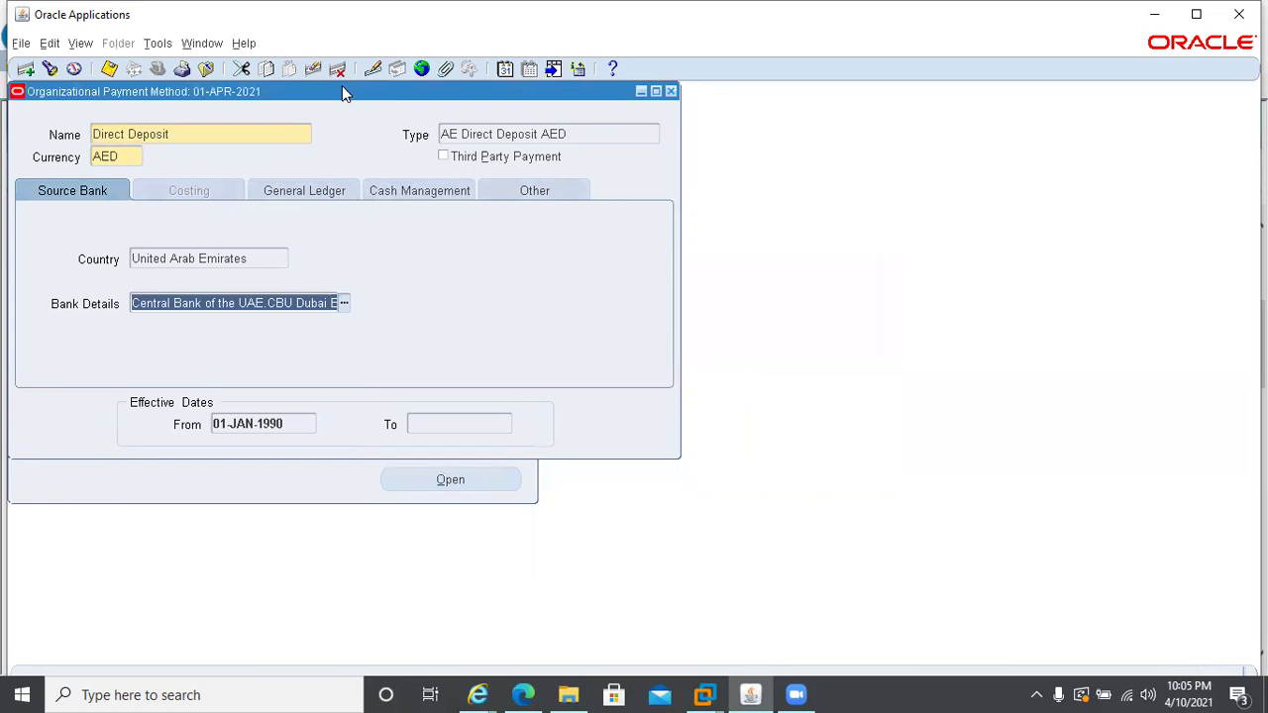
click(337, 70)
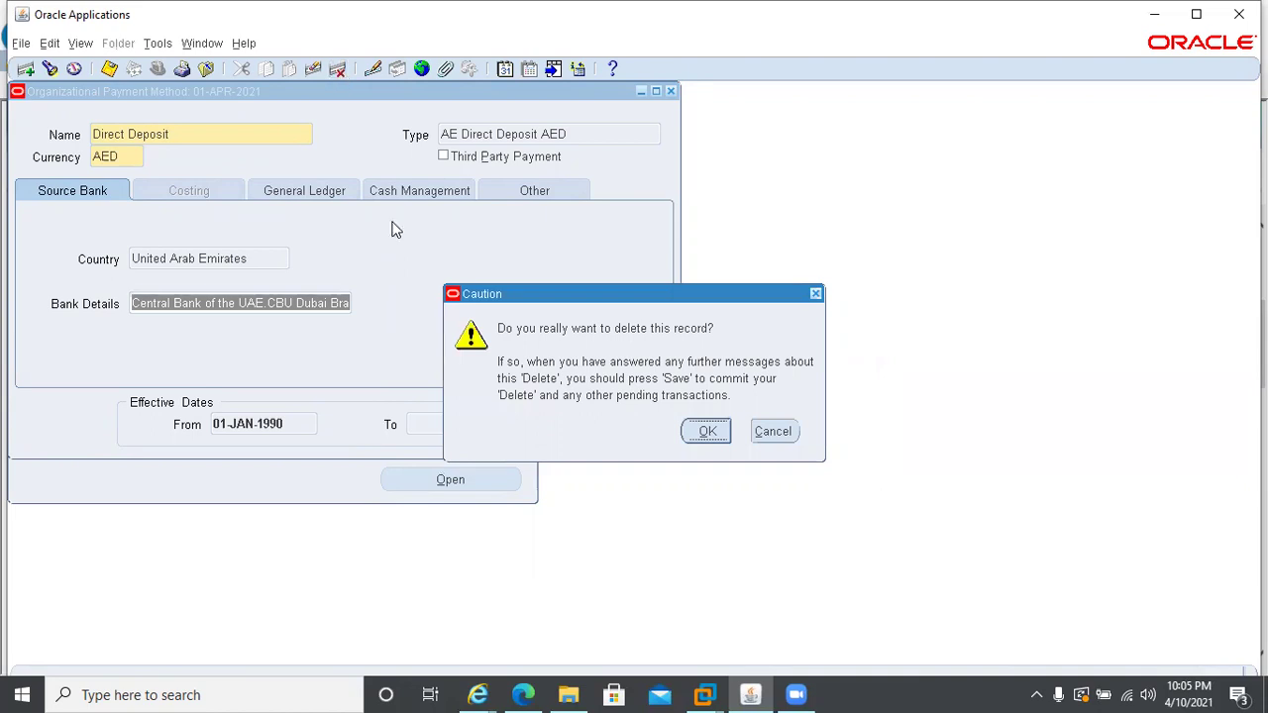
- Confirm and purge the Direct Deposit deletion, save, and start a blank payment method record
key(Return)
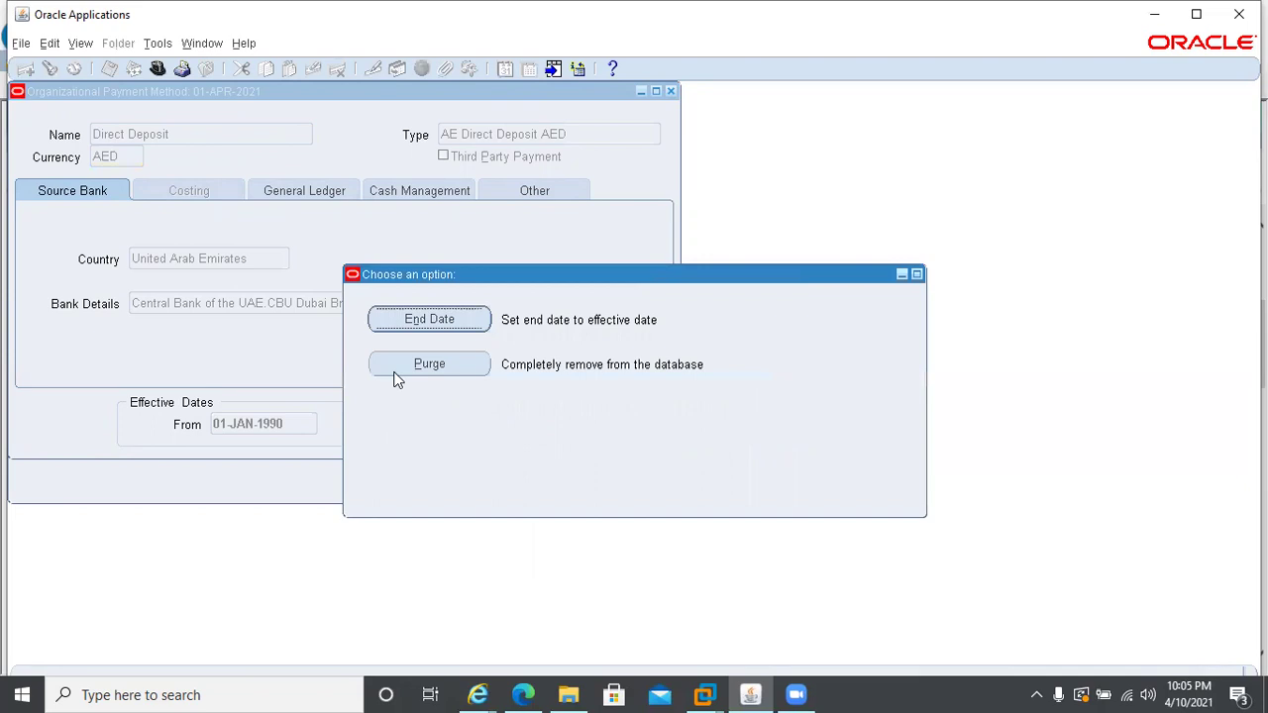
click(427, 364)
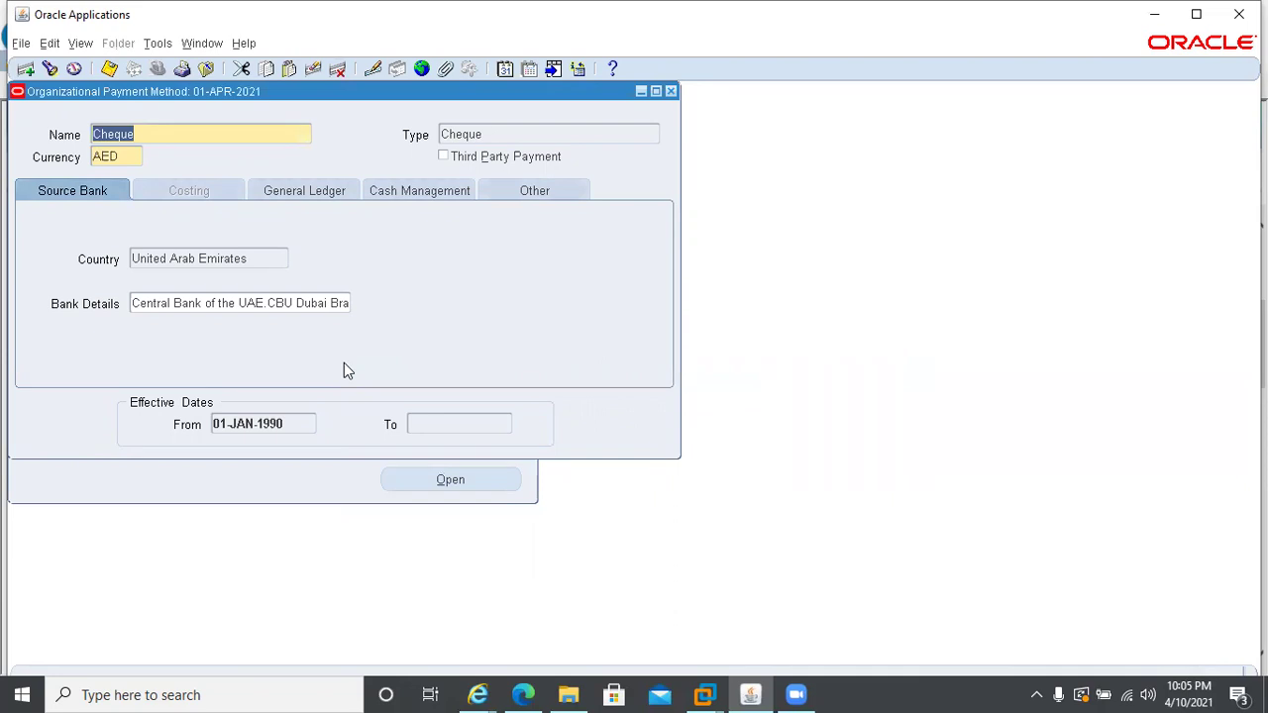
key(ctrl+s)
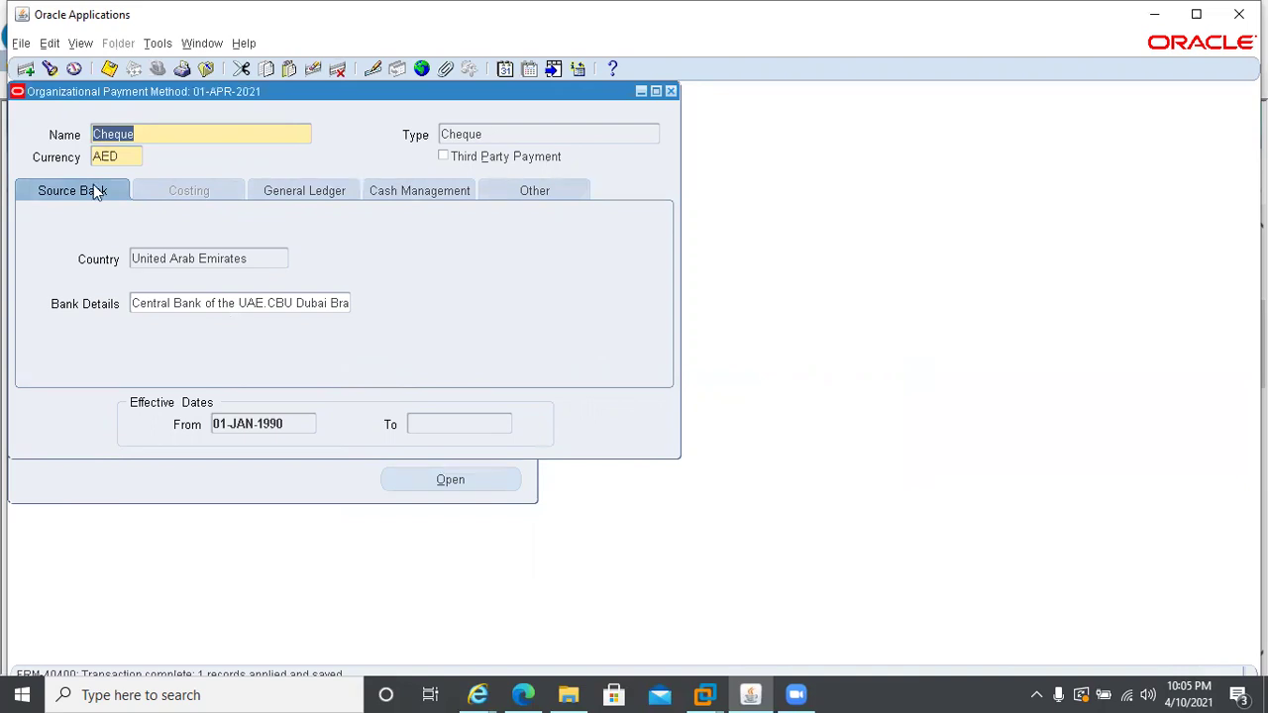
key(Down)
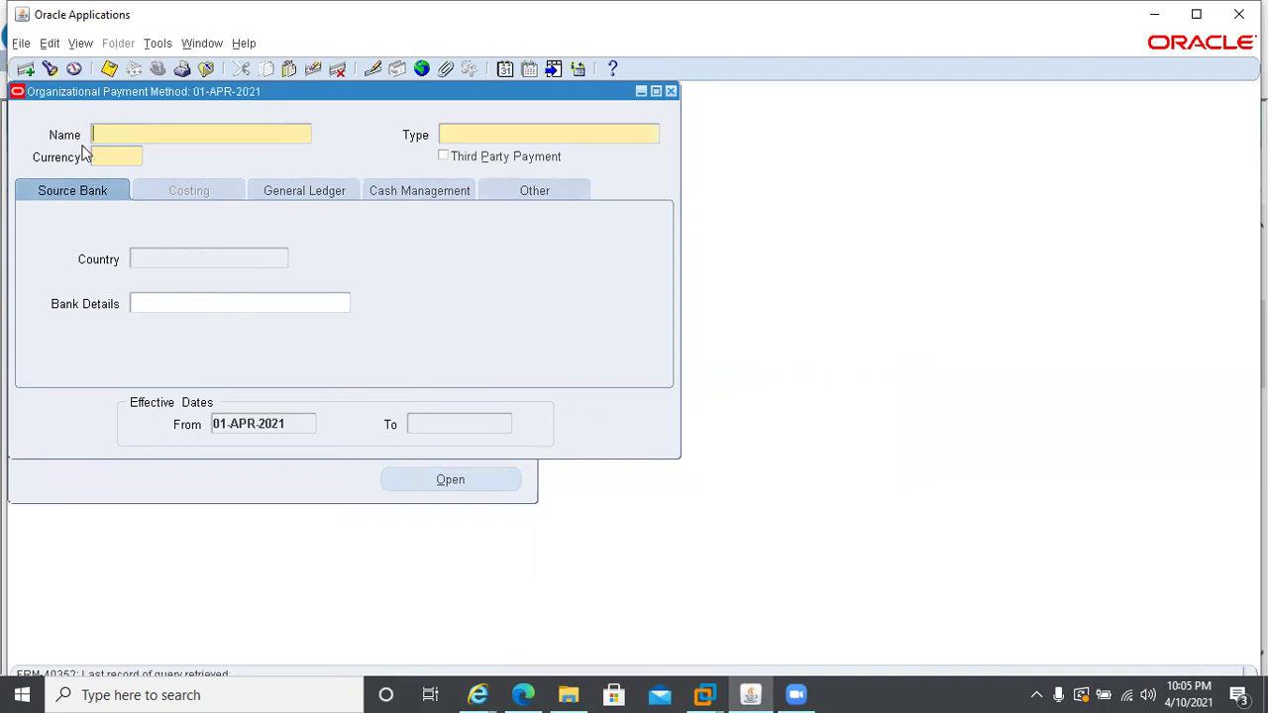
click(26, 70)
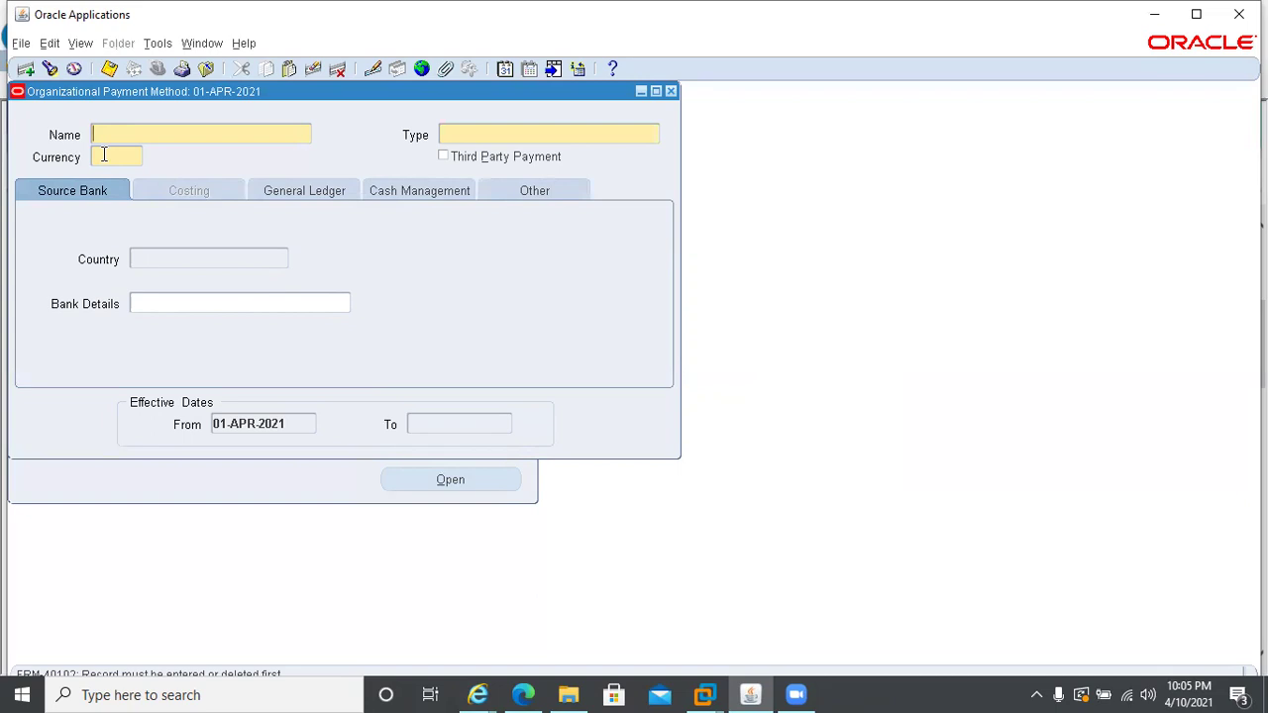
- Change the session's effective date to 01-JAN-2021, correcting a mistyped year
click(504, 70)
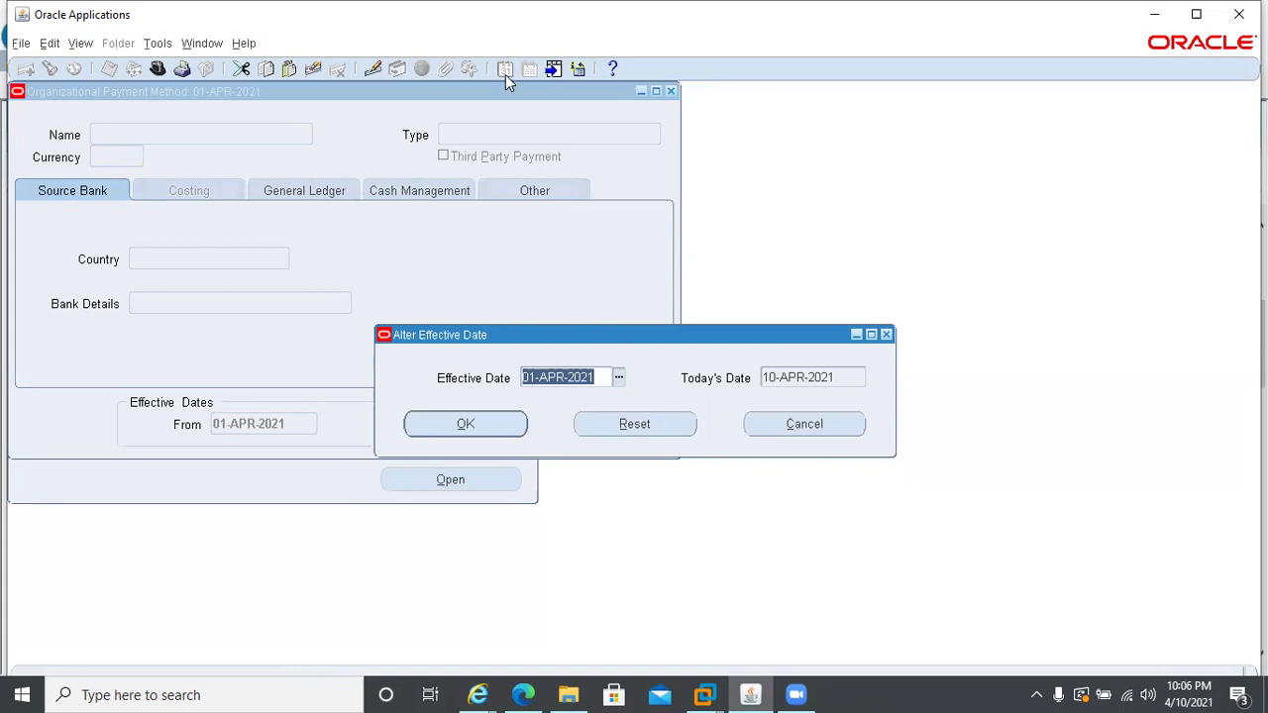
text(01JAN)
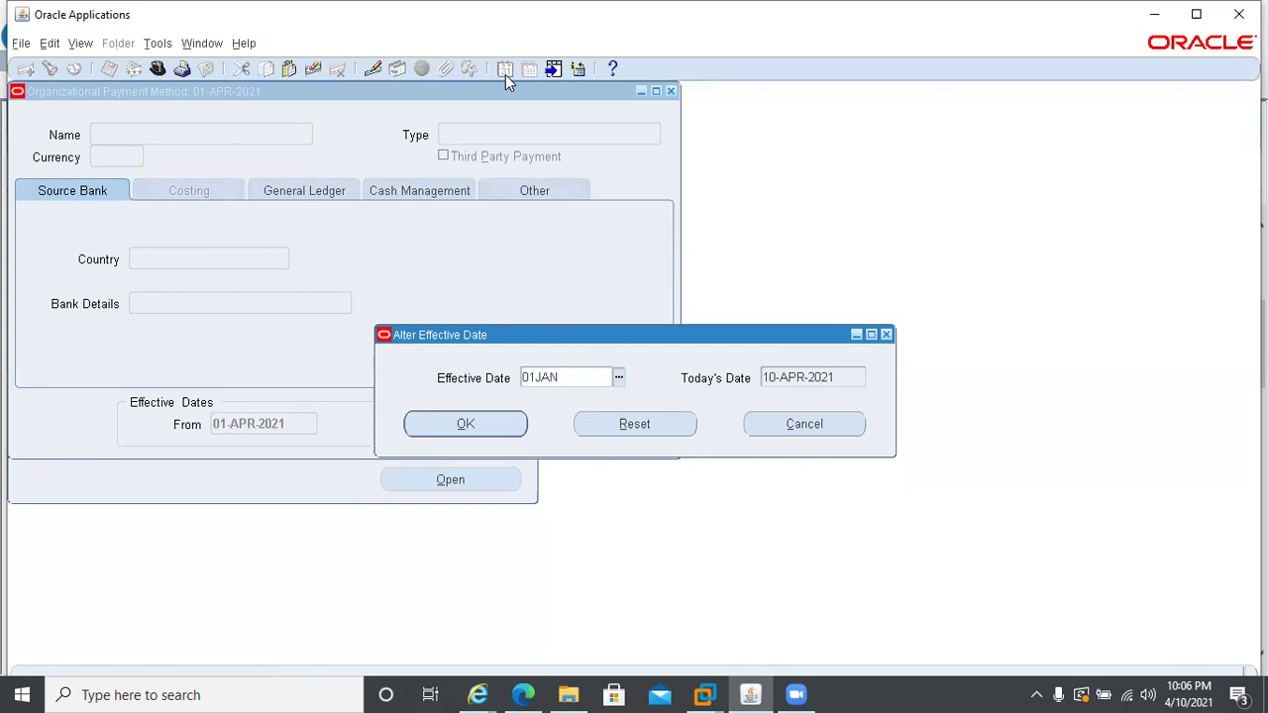
text(20221)
key(BackSpace)
key(BackSpace)
key(BackSpace)
text(21)
click(424, 432)
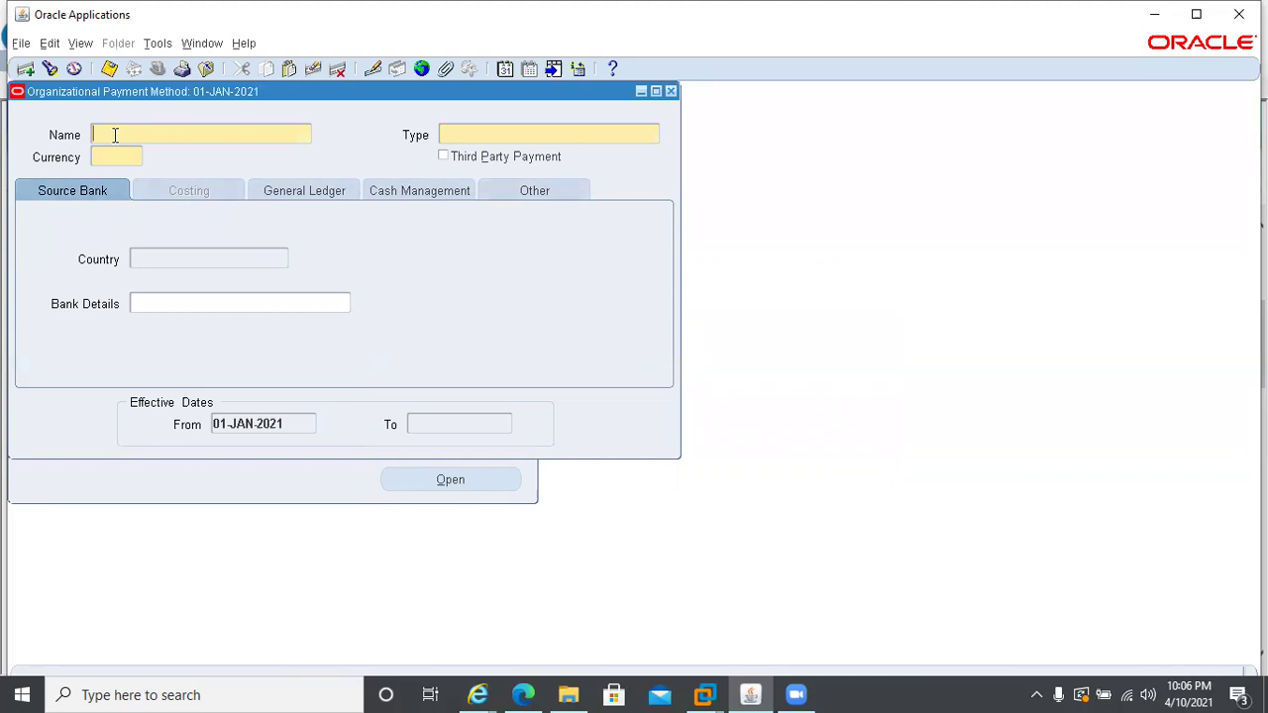
- Name the new payment method Direct Deposit
text(Direct Depos)
key(Tab)
text(it)
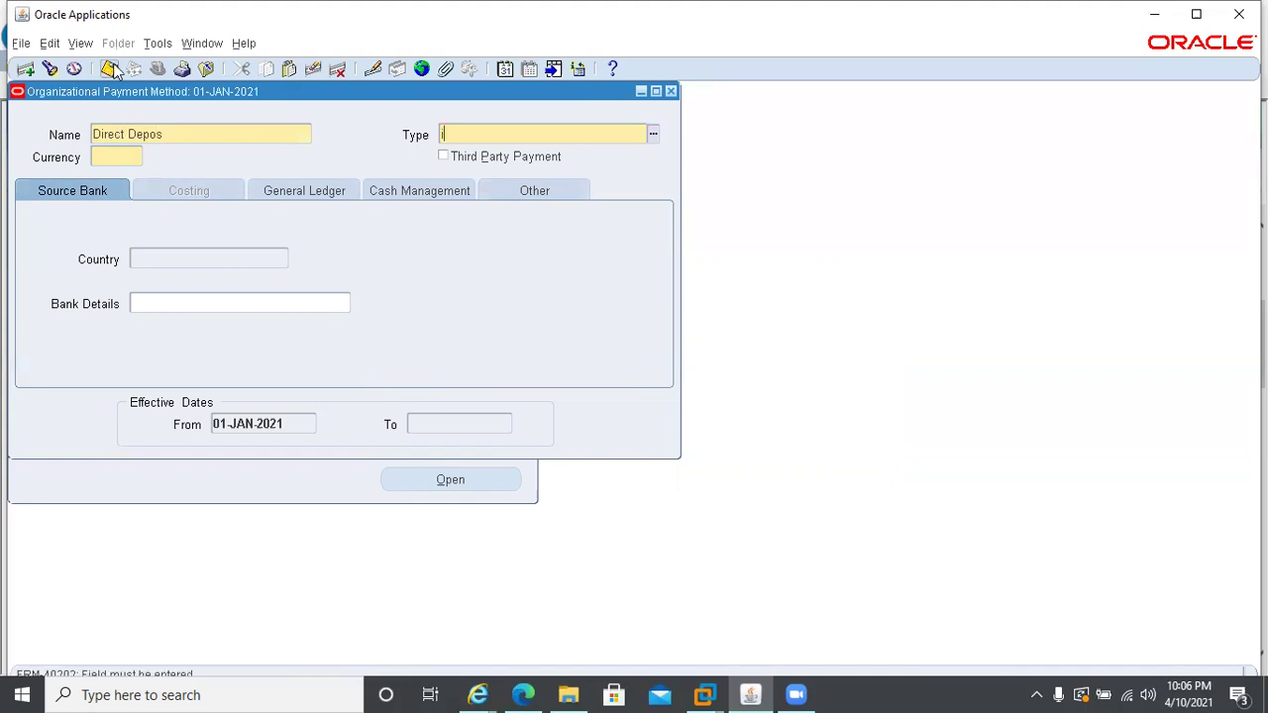
key(BackSpace)
key(BackSpace)
click(187, 134)
click(187, 134)
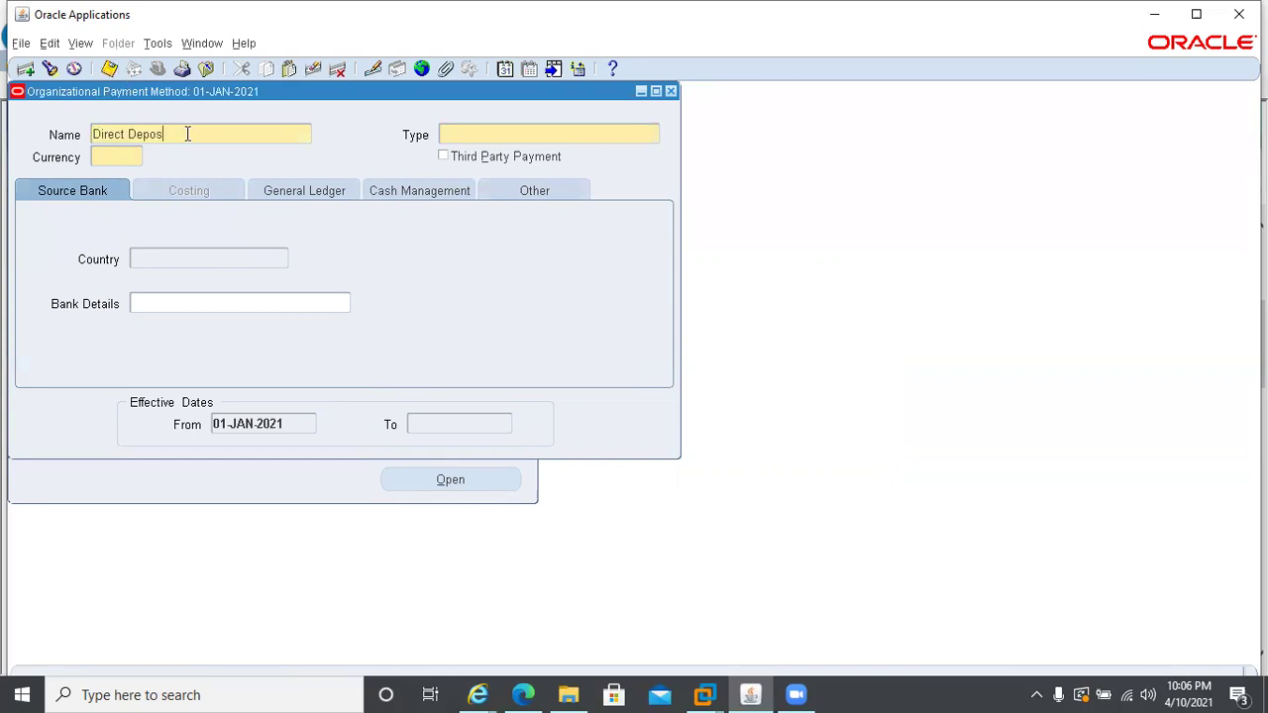
text(it)
key(Tab)
- Set the payment type to AE Direct Deposit AED and open its bank details
text(dire)
key(BackSpace)
key(BackSpace)
key(BackSpace)
text(aE)
key(Tab)
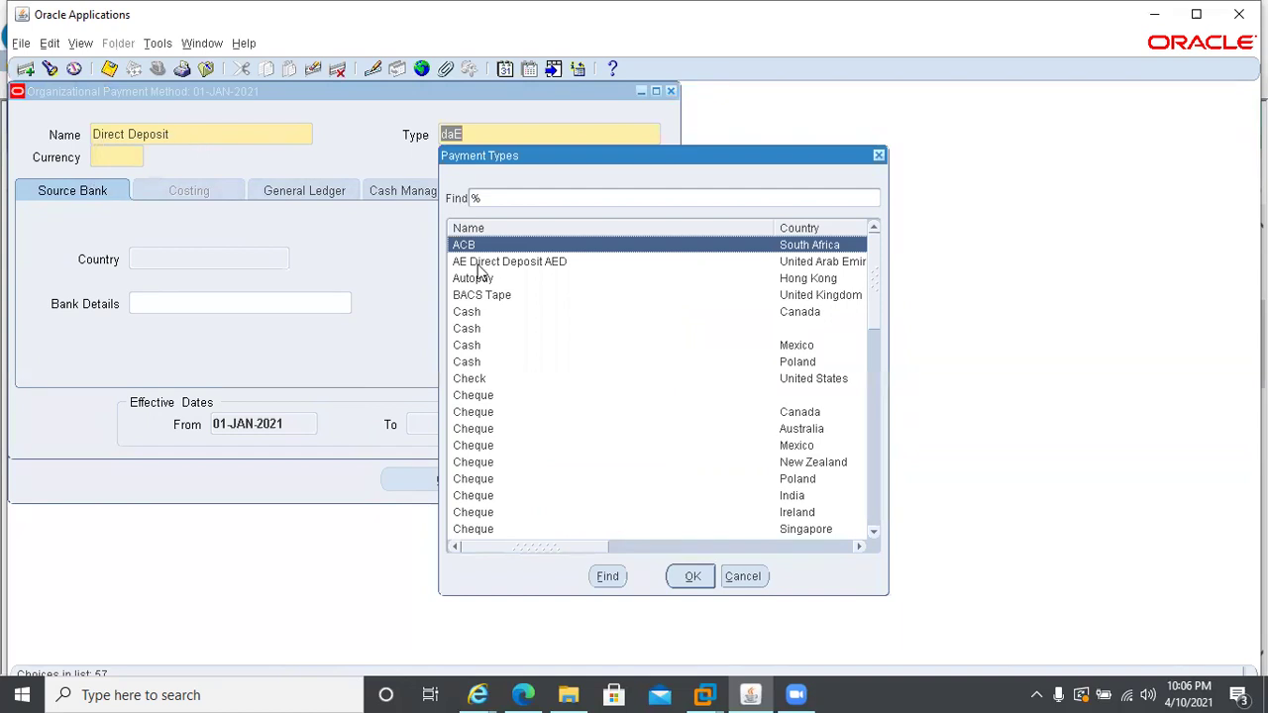
click(464, 261)
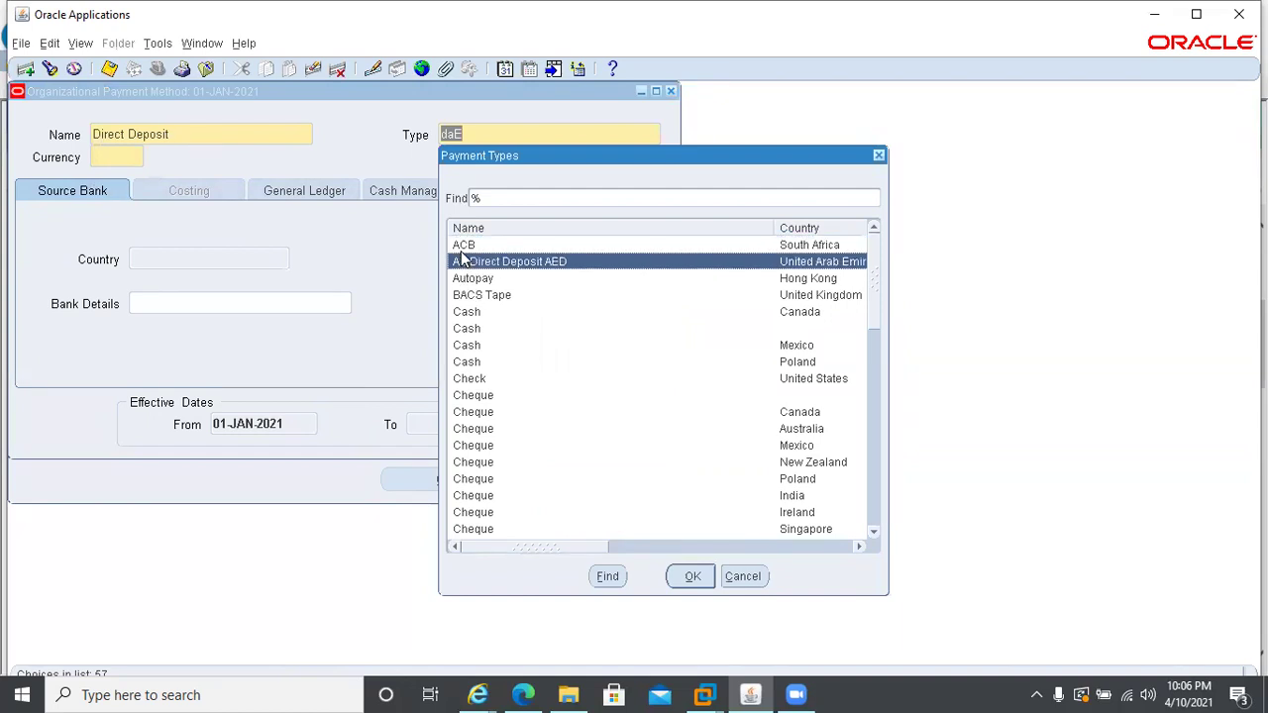
double_click(459, 260)
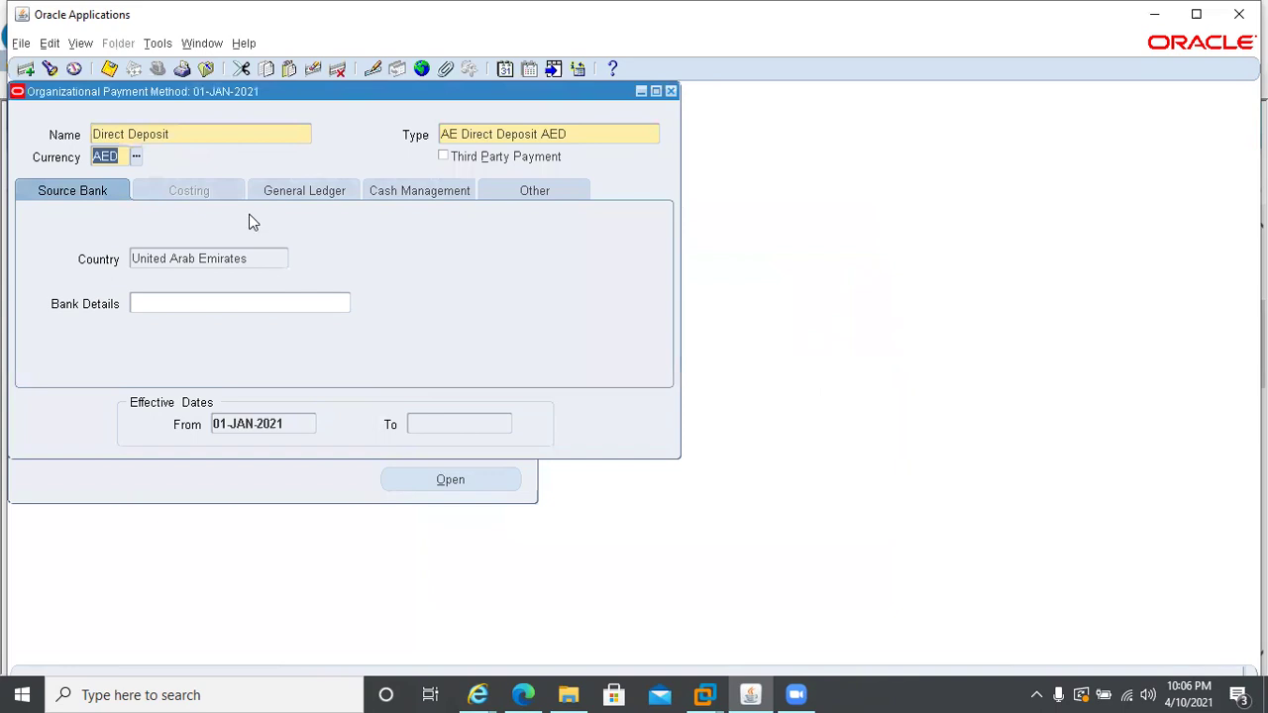
click(181, 304)
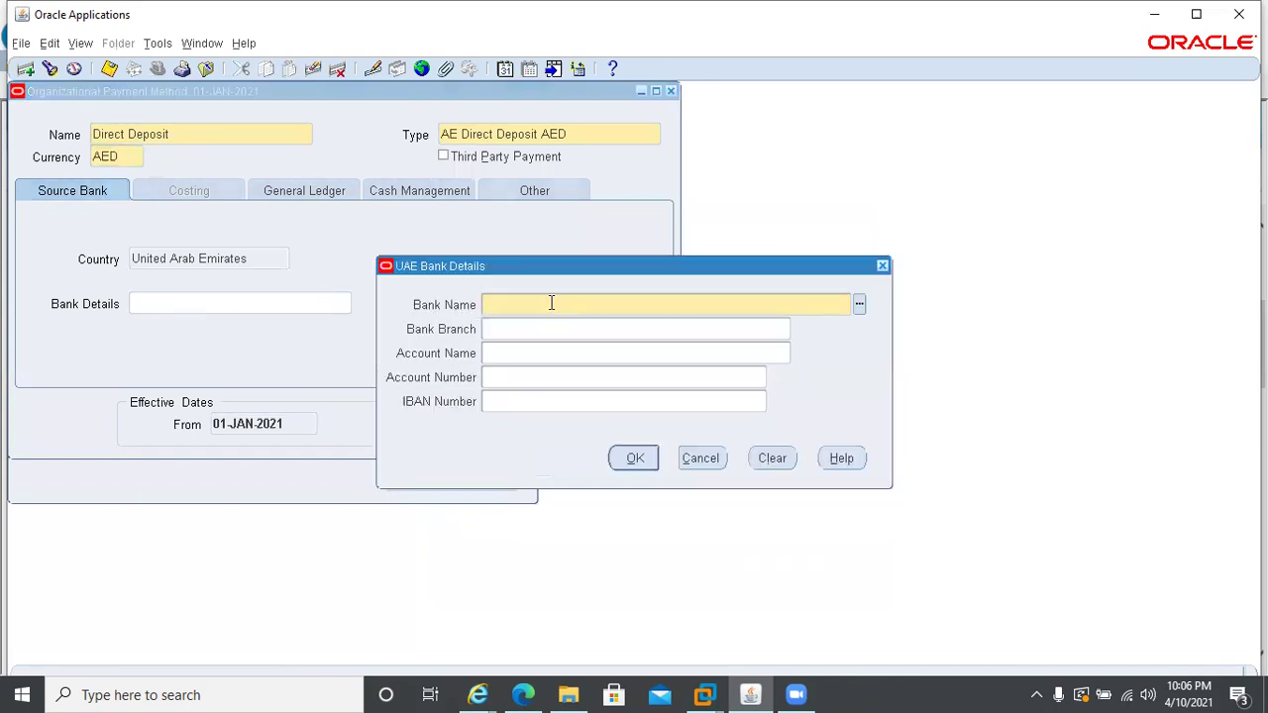
- Enter bank Central Bank of the UAE, branch CBU Dubai Branch, account name UAE Vision, and the account number
text(Central Bank of the UAE)
key(Tab)
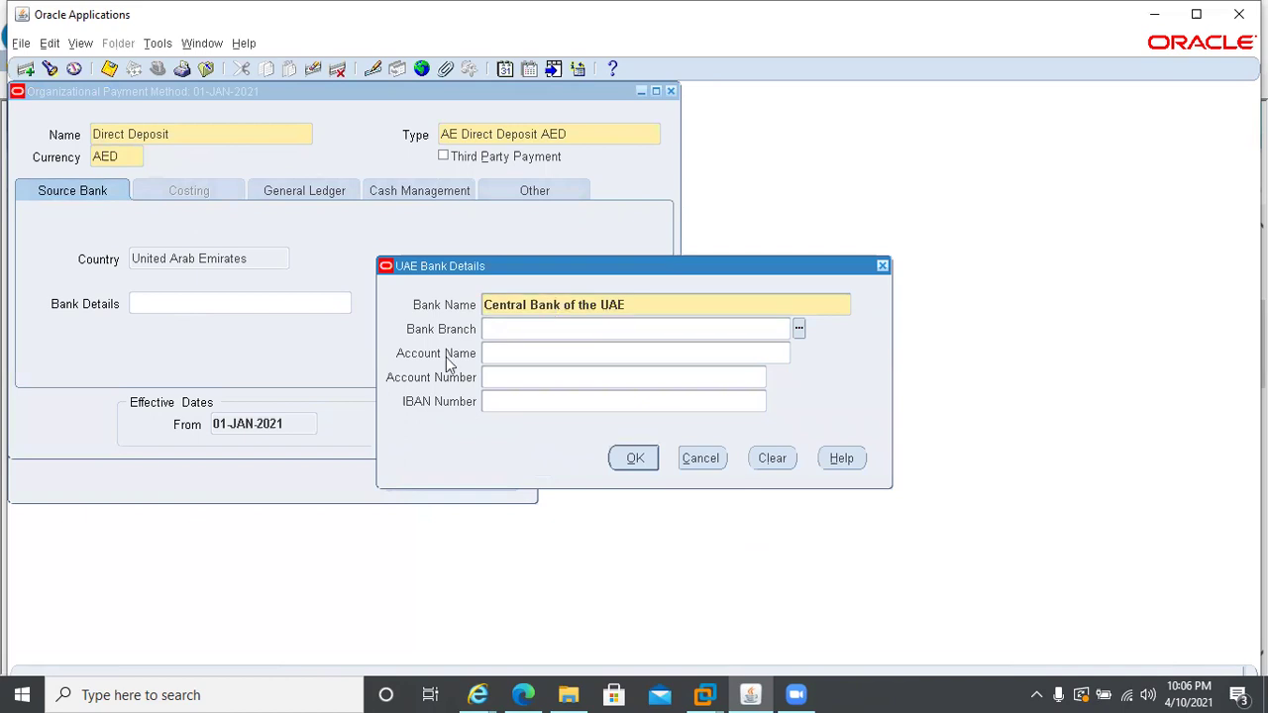
key(ctrl+l)
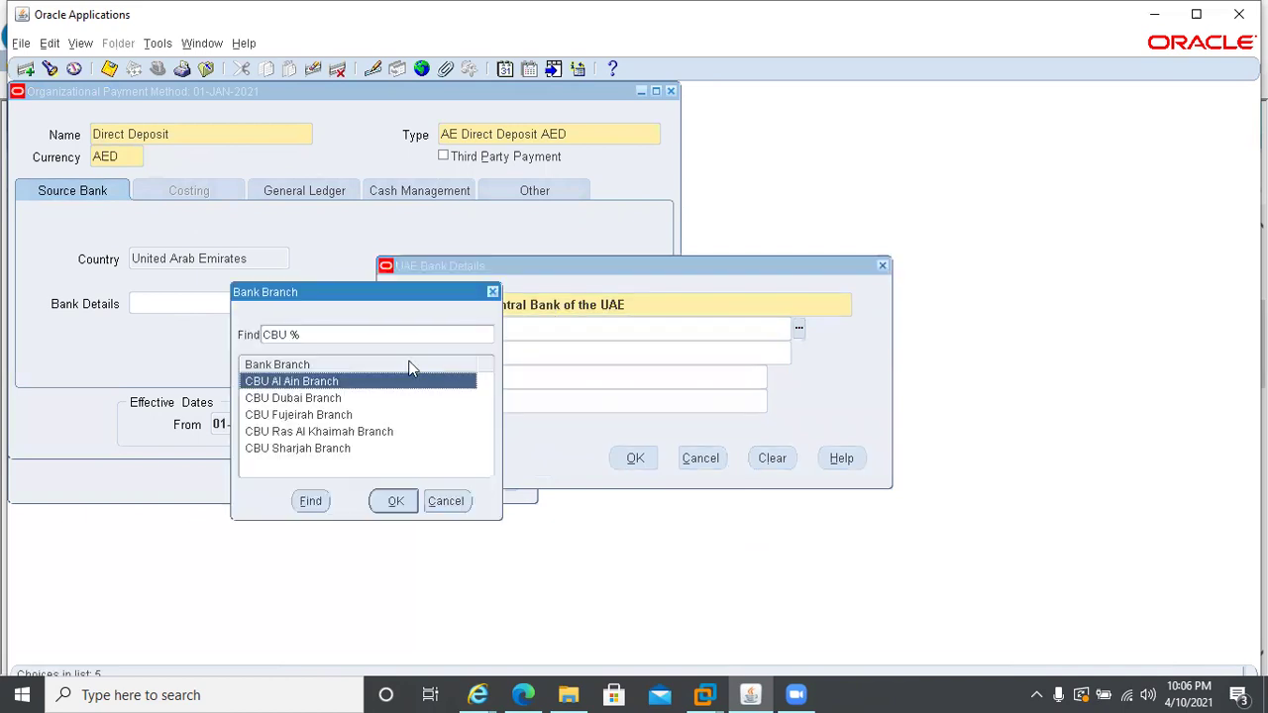
click(284, 398)
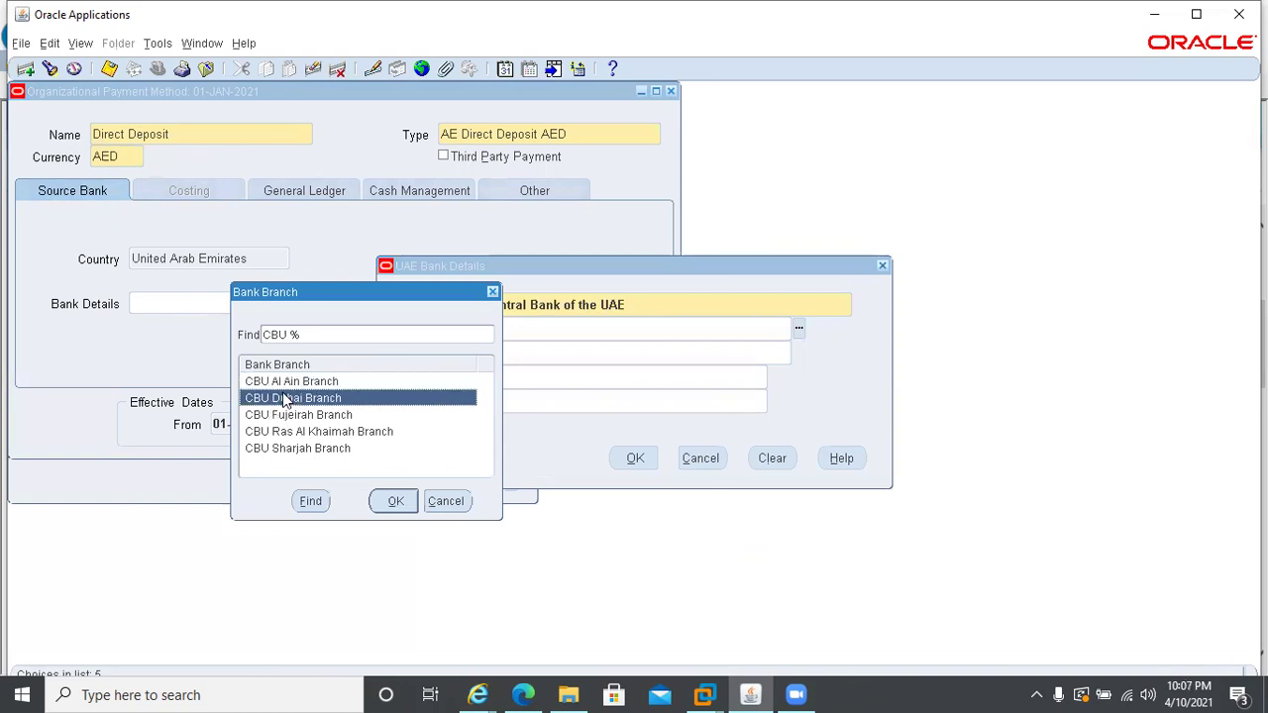
double_click(284, 398)
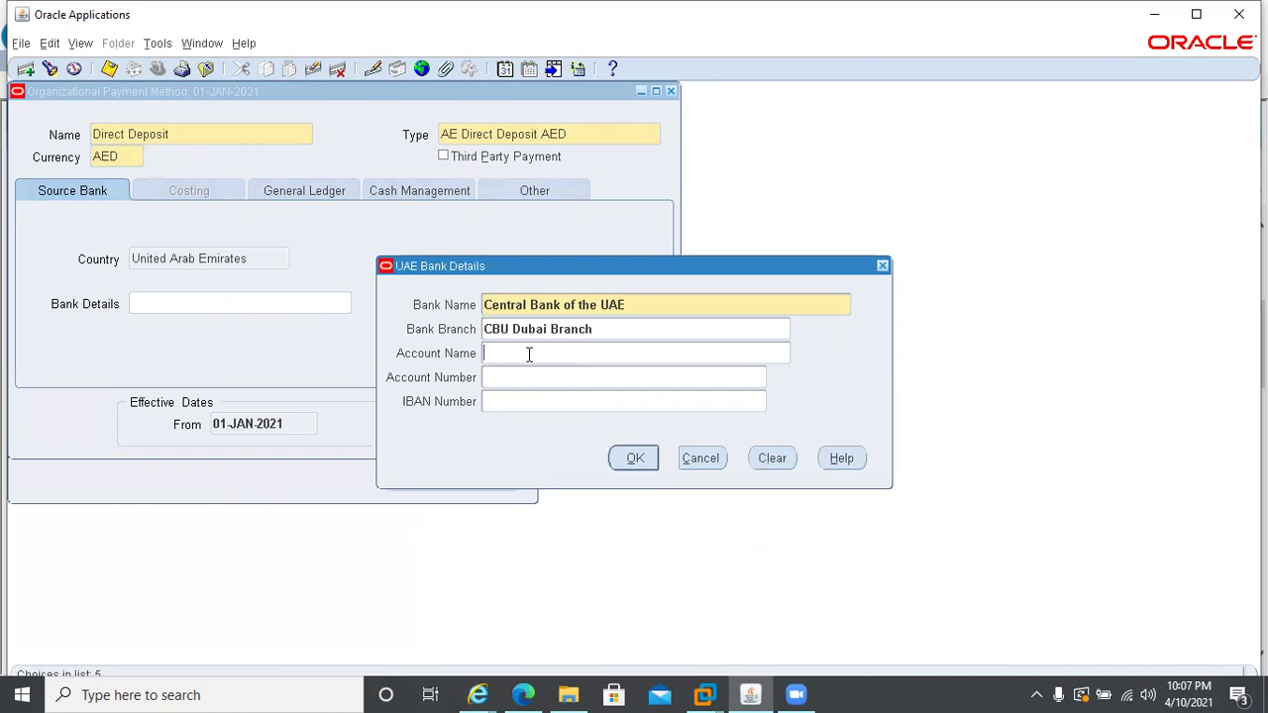
key(ctrl+v)
click(512, 376)
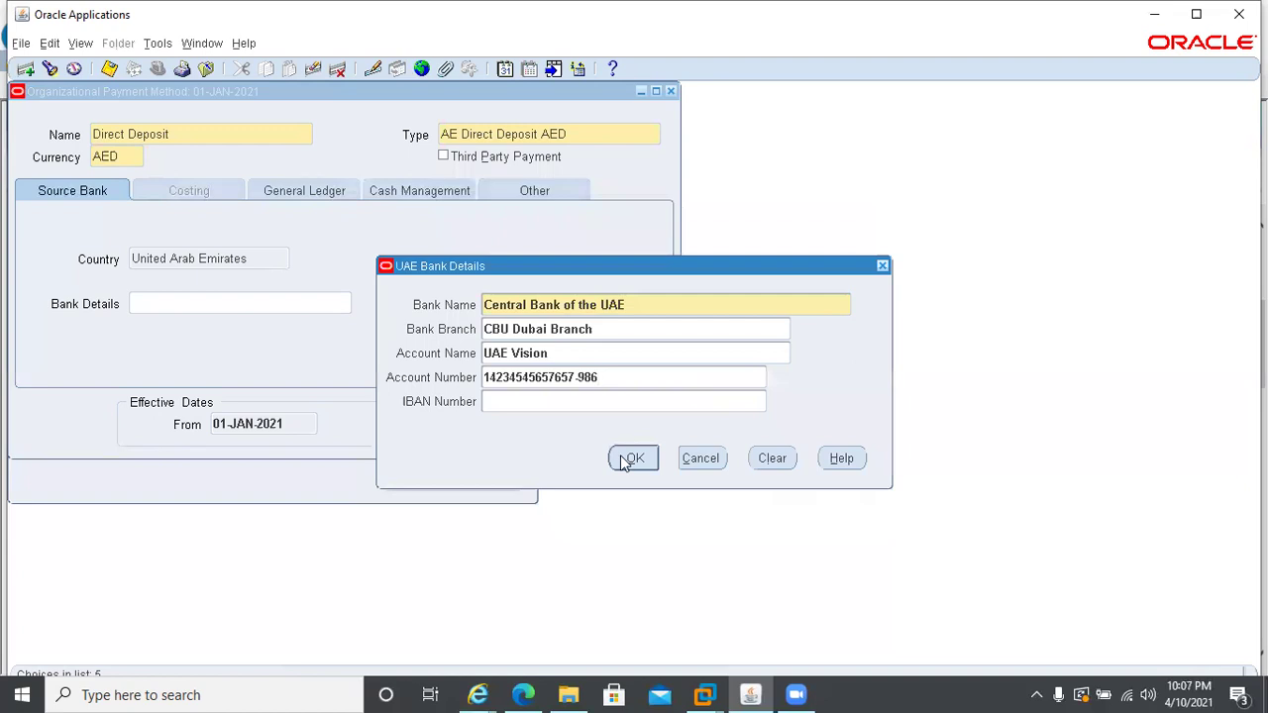
click(631, 458)
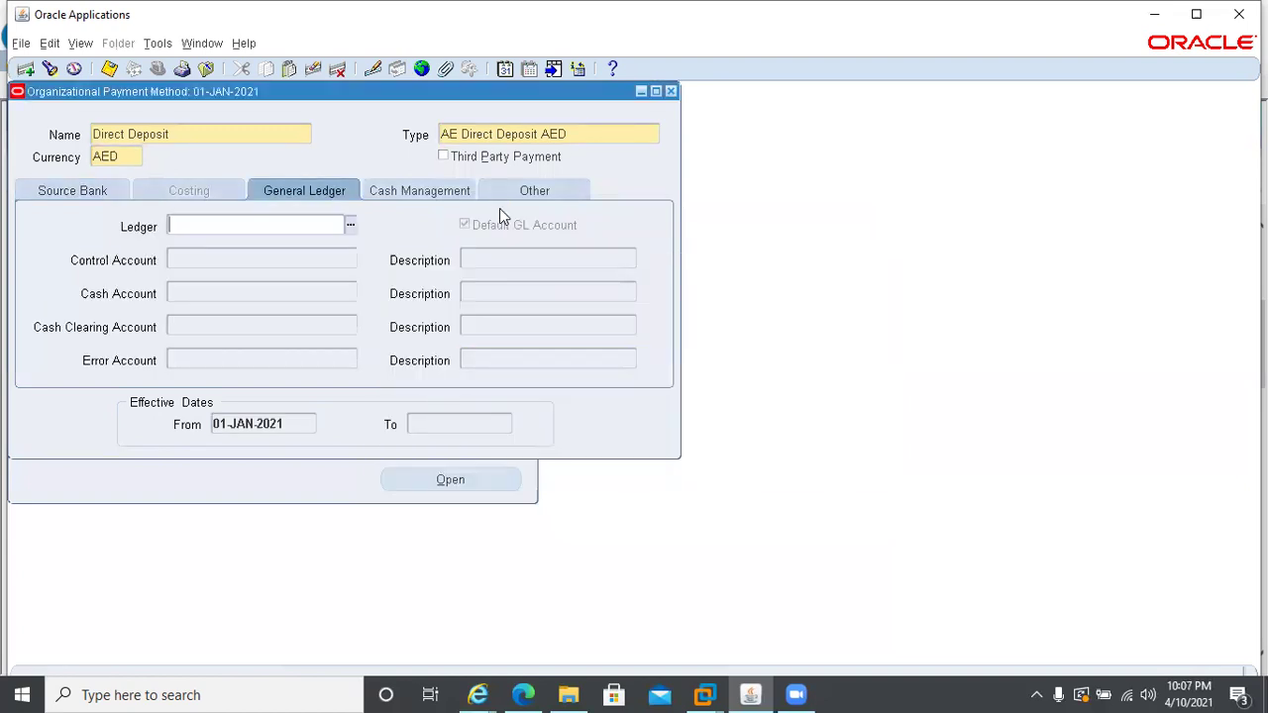
- Enter employer code 4455 and bank code CBU_D37K, then save Direct Deposit and close the form
click(501, 188)
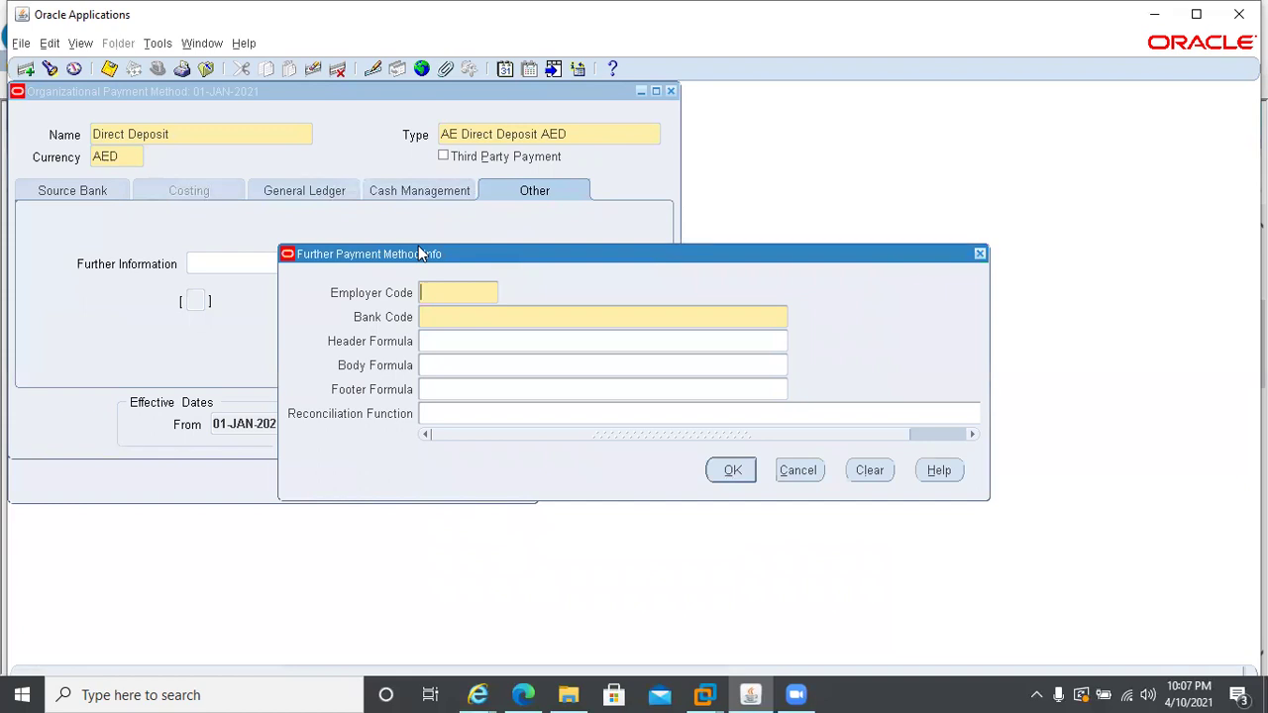
text(4455)
click(470, 311)
key(ctrl+v)
key(Tab)
click(732, 470)
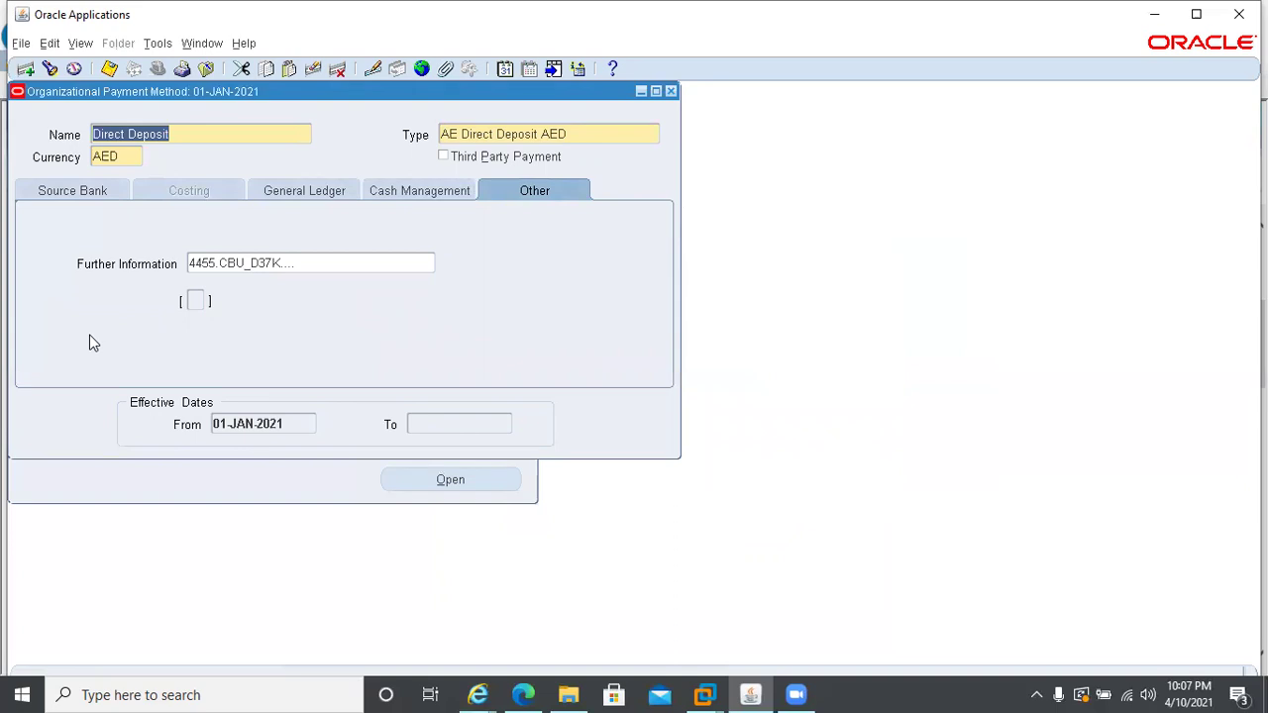
key(ctrl+s)
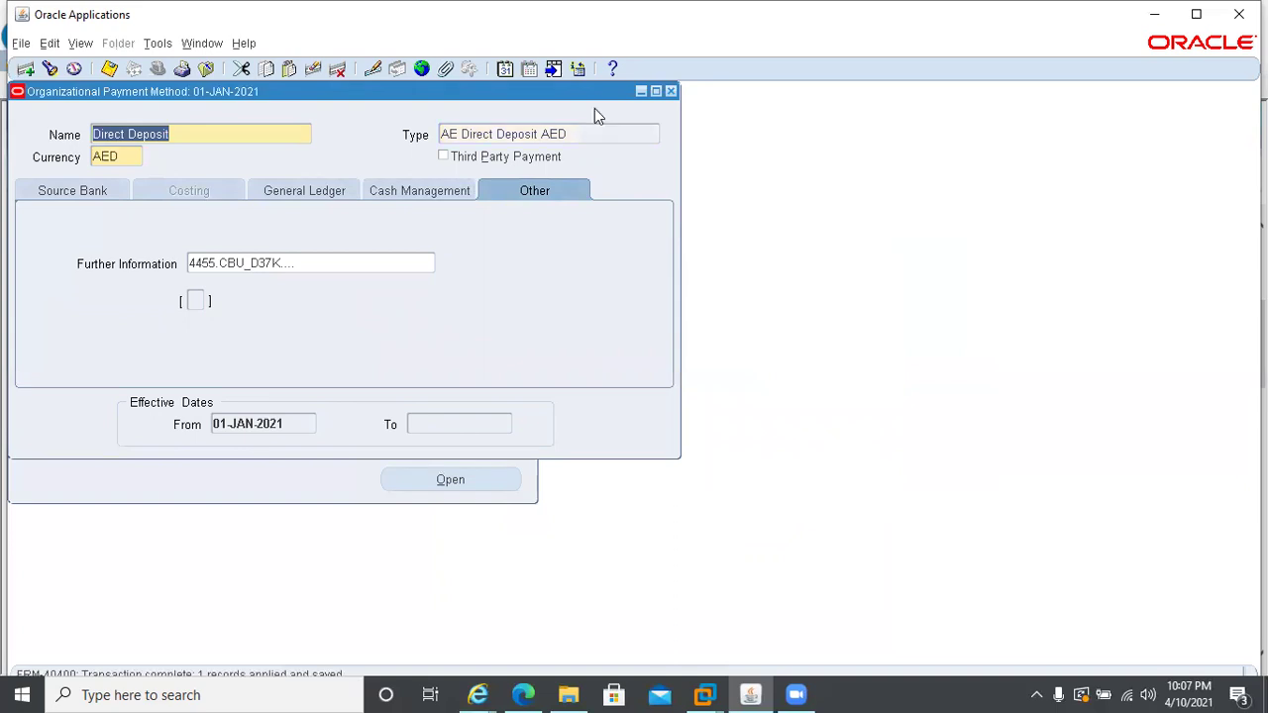
click(670, 92)
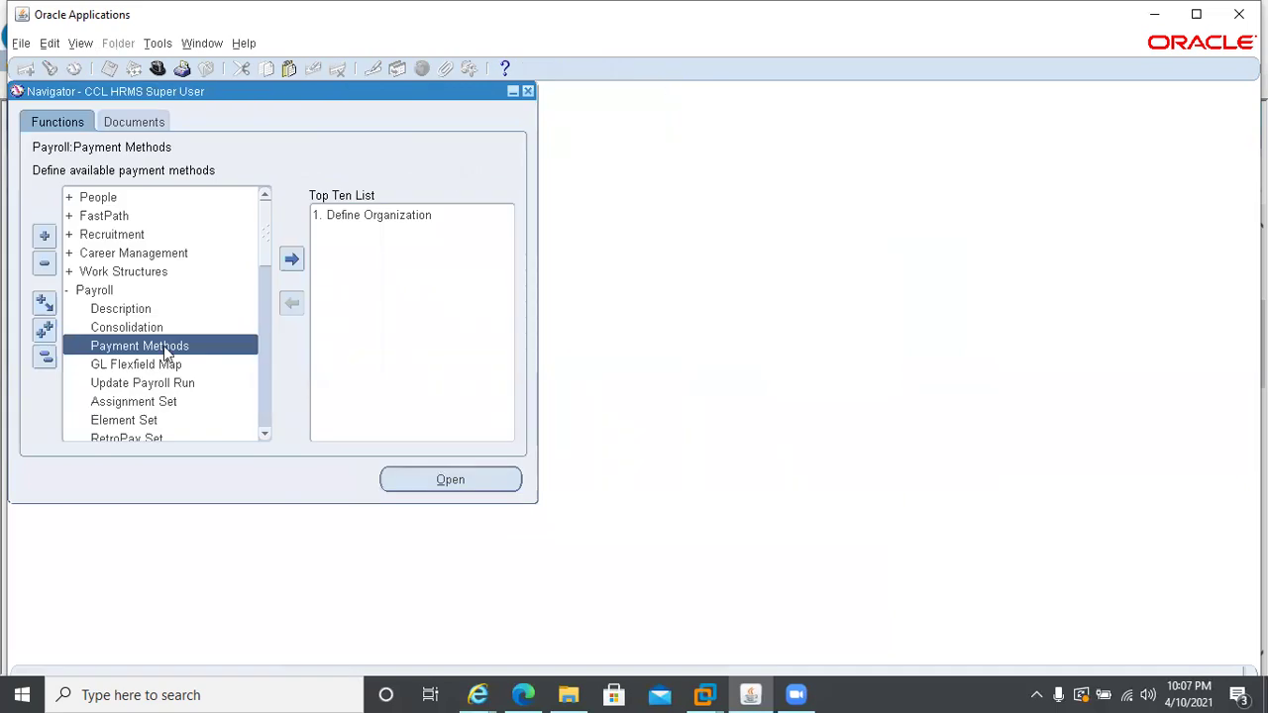
- Query the payroll definitions and step down to the Monthly Payroll record
double_click(108, 303)
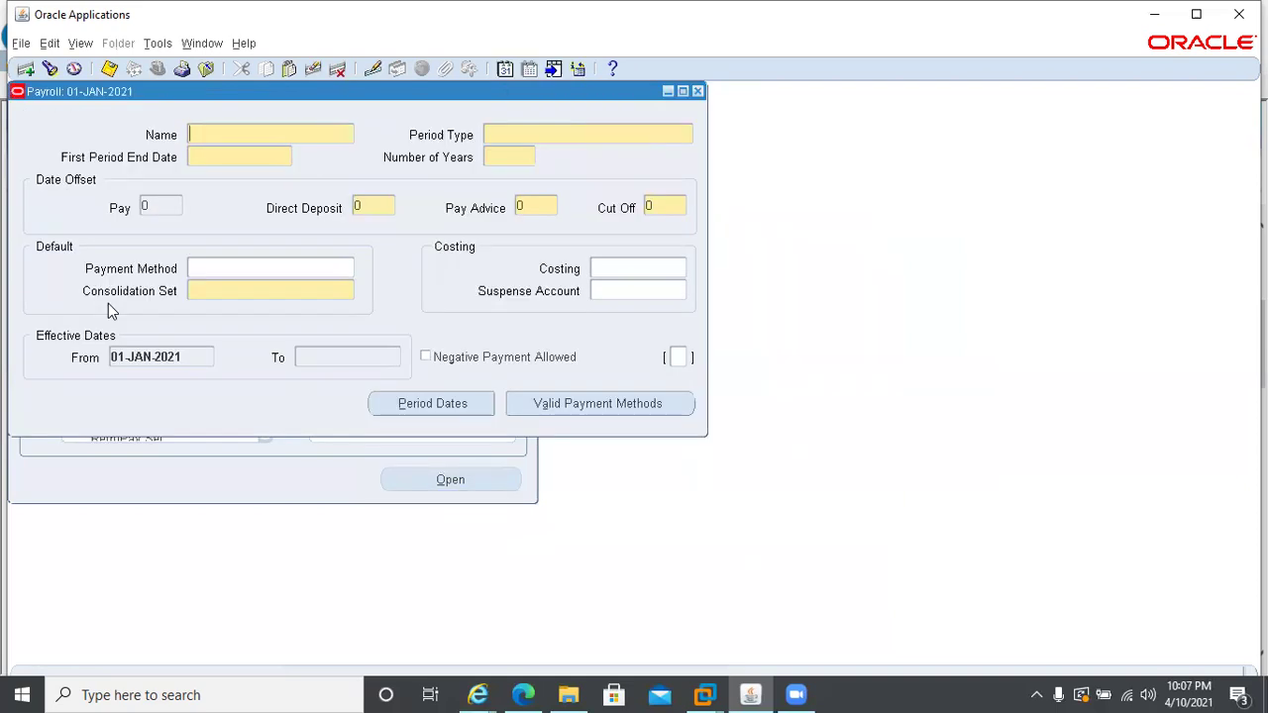
key(ctrl+F11)
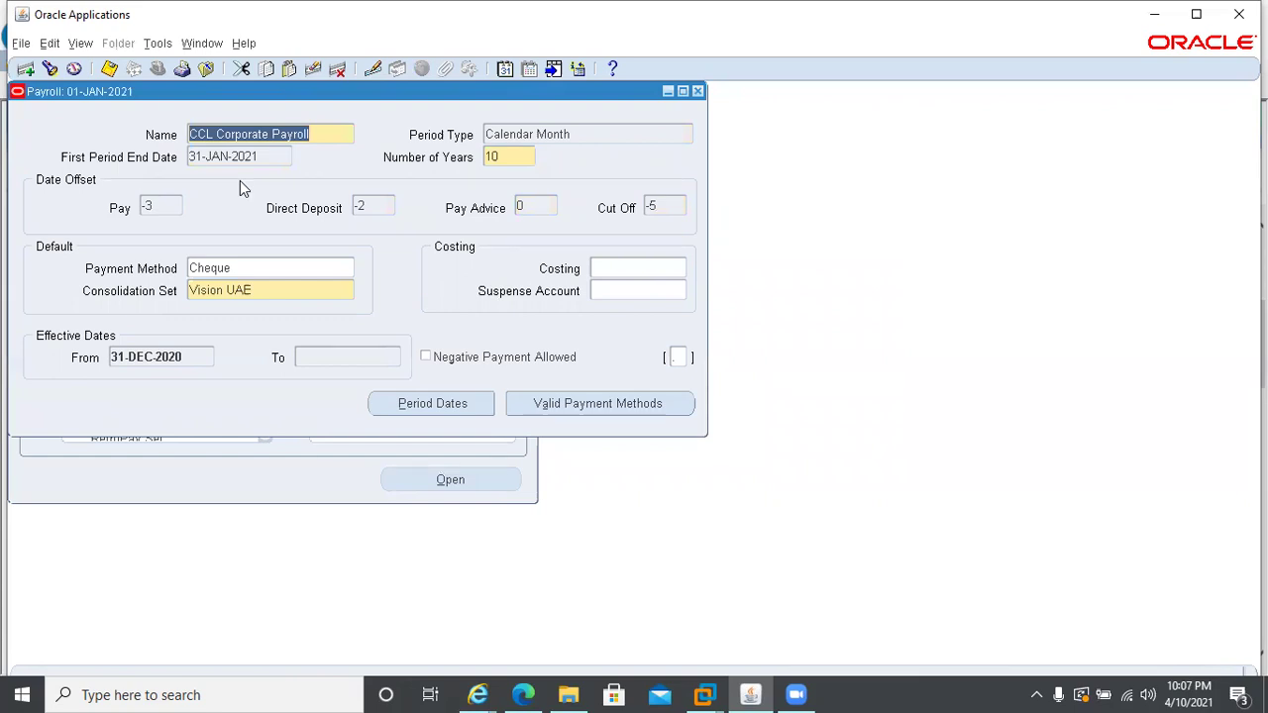
key(Down)
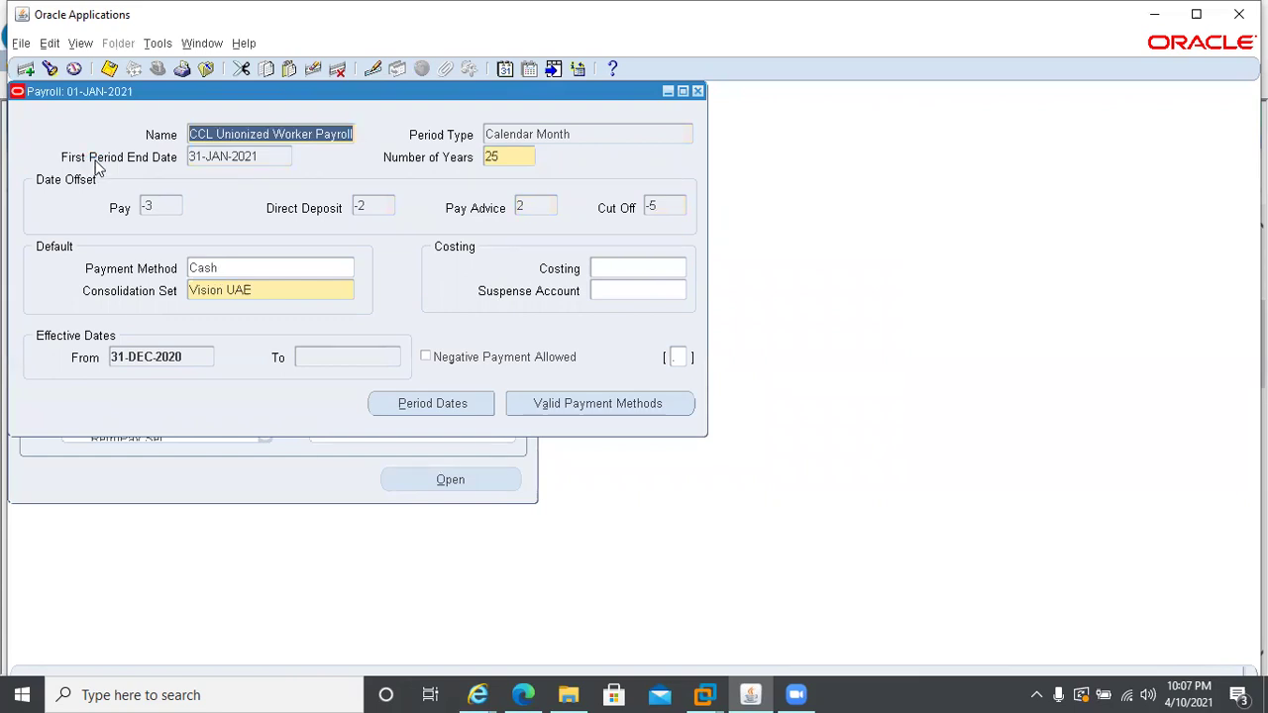
key(Down)
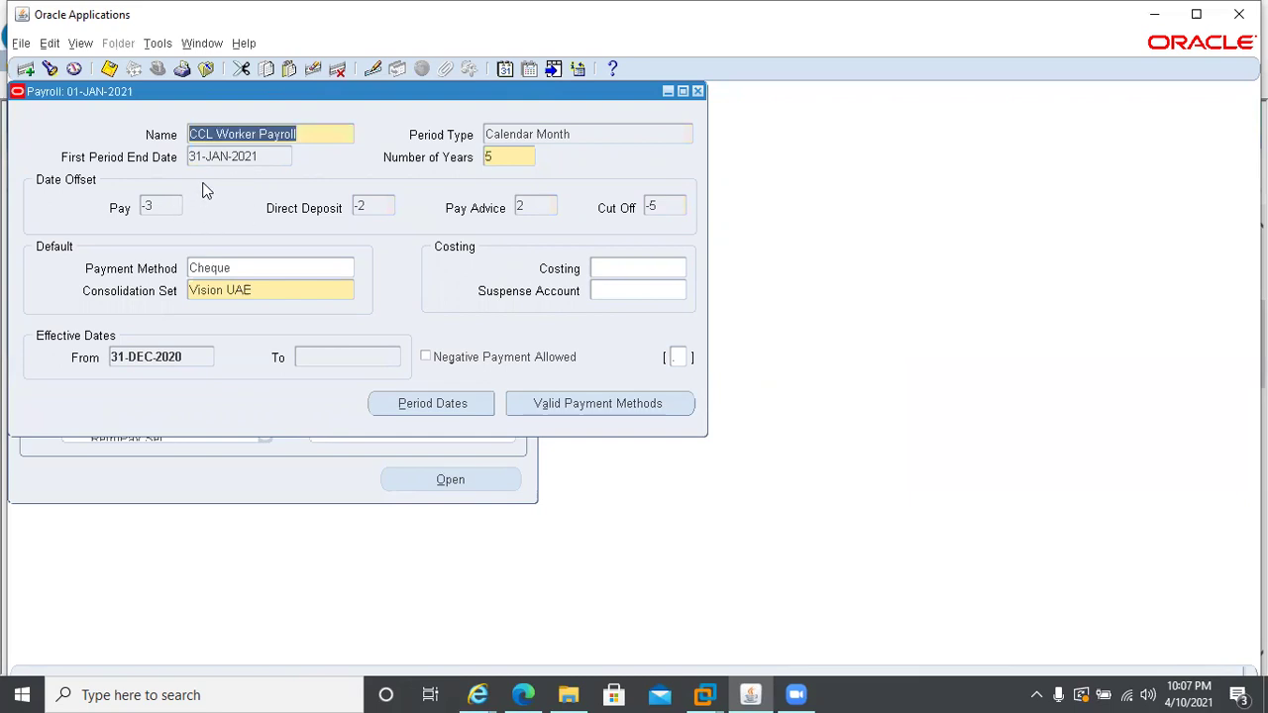
key(Down)
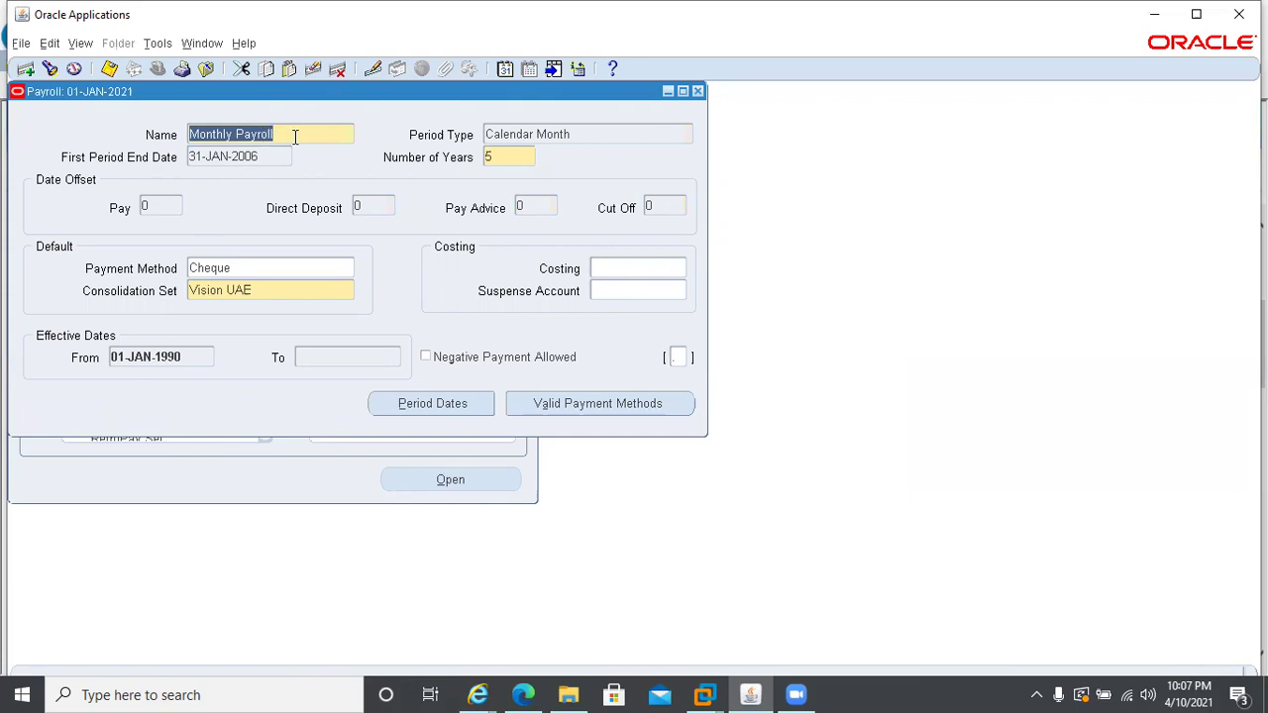
- Check Monthly Payroll's default payment method list unchanged, then show its valid methods, Cash and Cheque
click(255, 268)
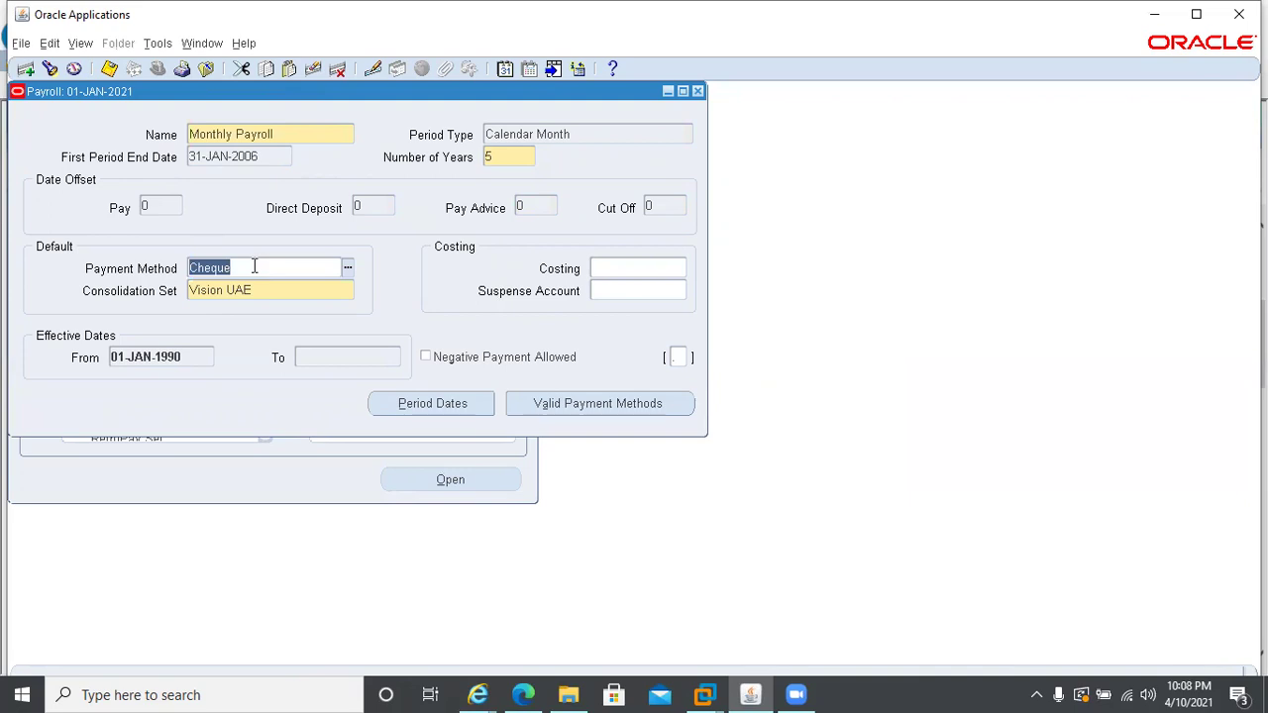
click(347, 269)
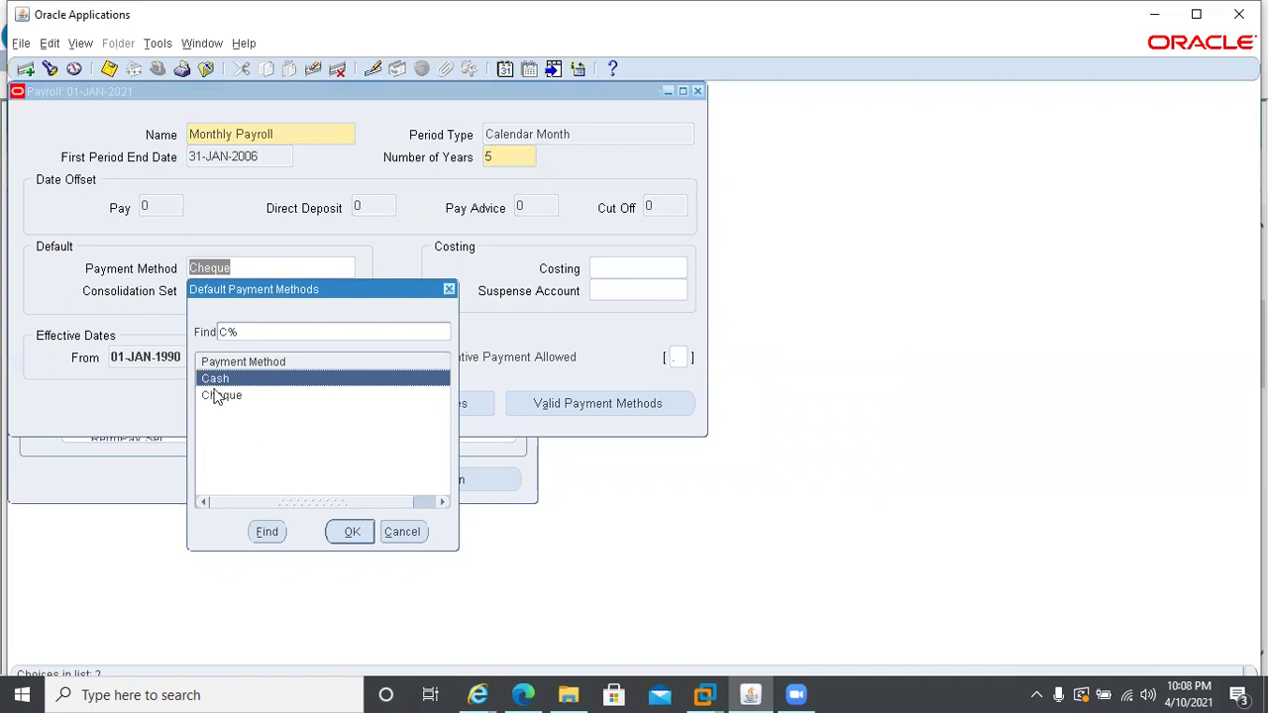
click(404, 532)
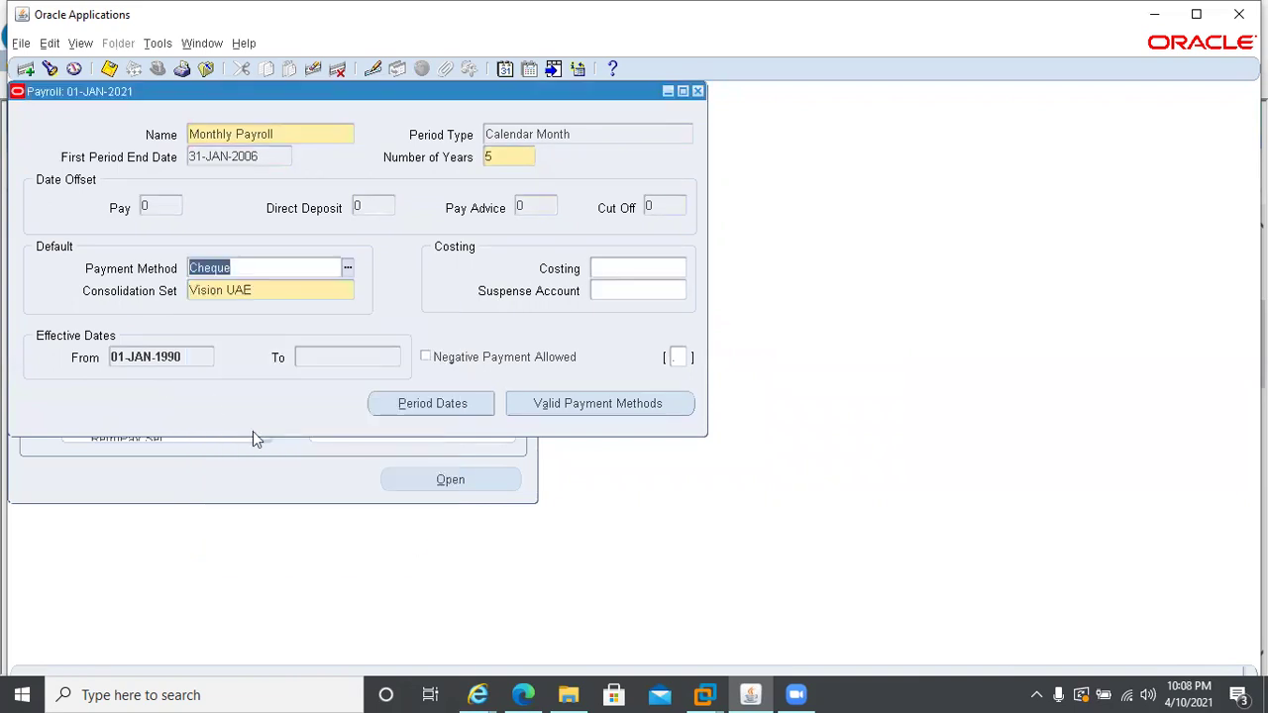
click(606, 404)
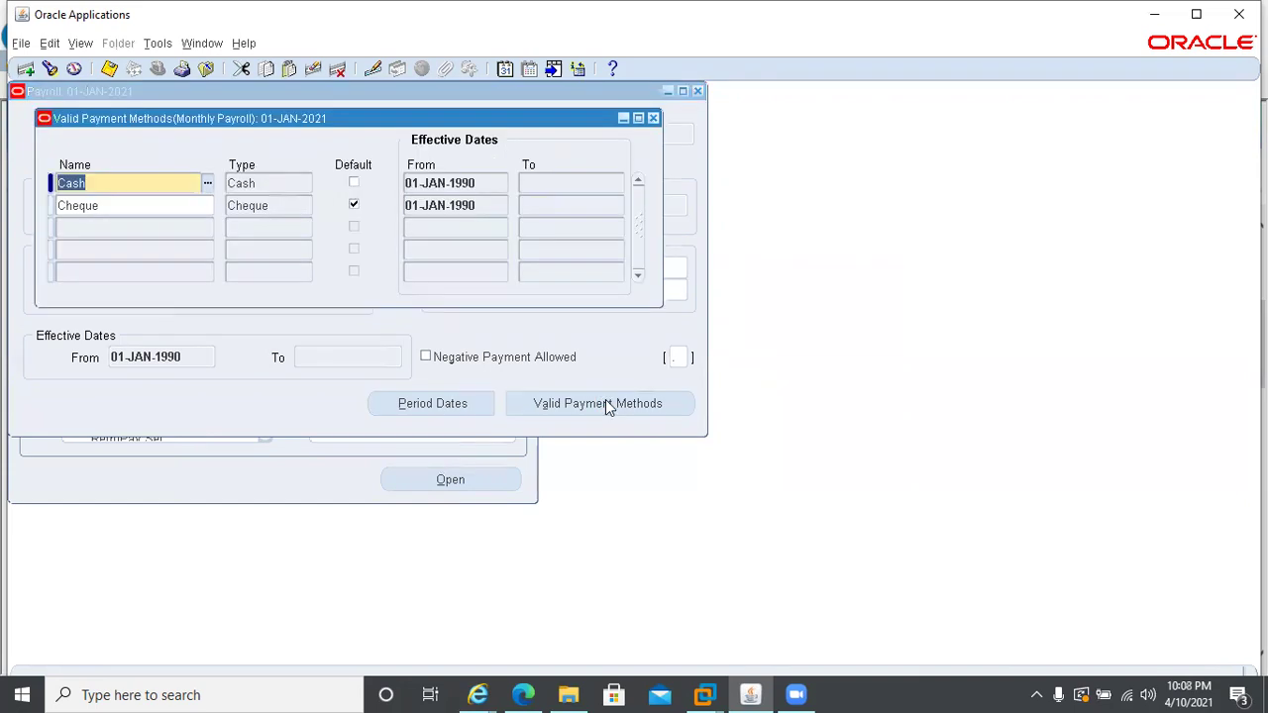
- Add Direct Deposit as a valid Monthly Payroll payment method, save it, and close the payroll forms
click(128, 227)
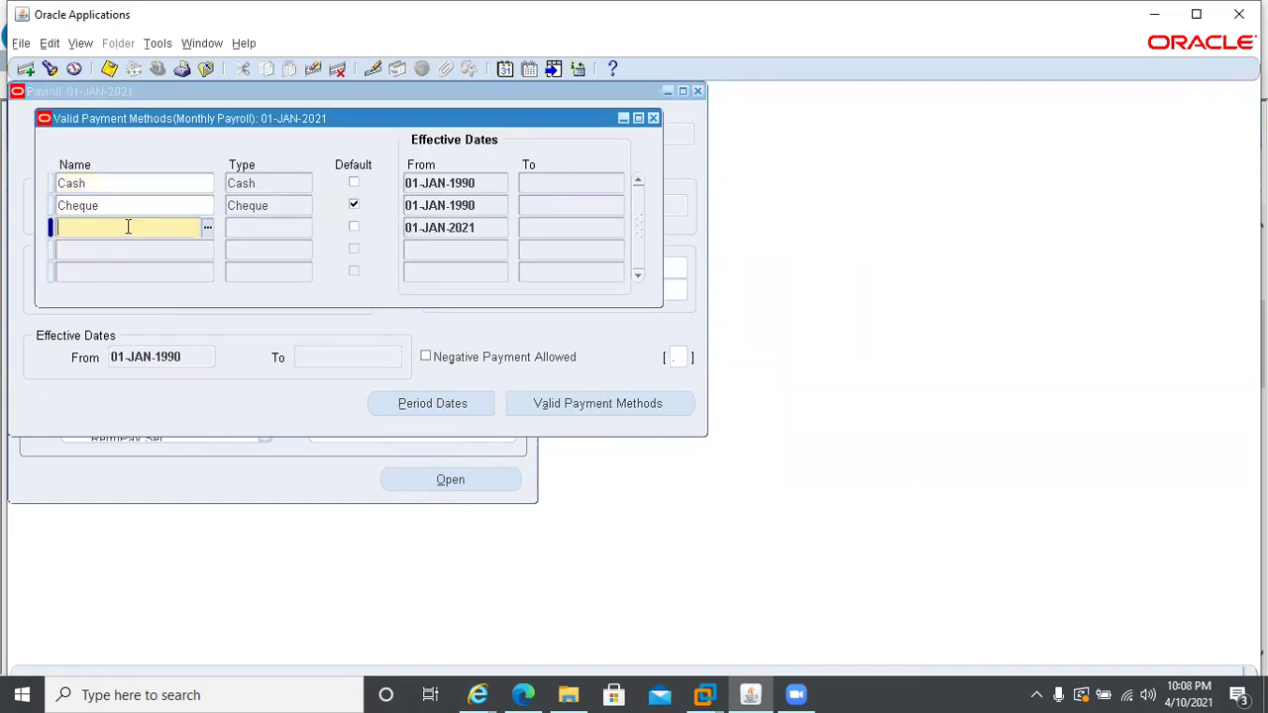
text(Direct Deposit)
key(Tab)
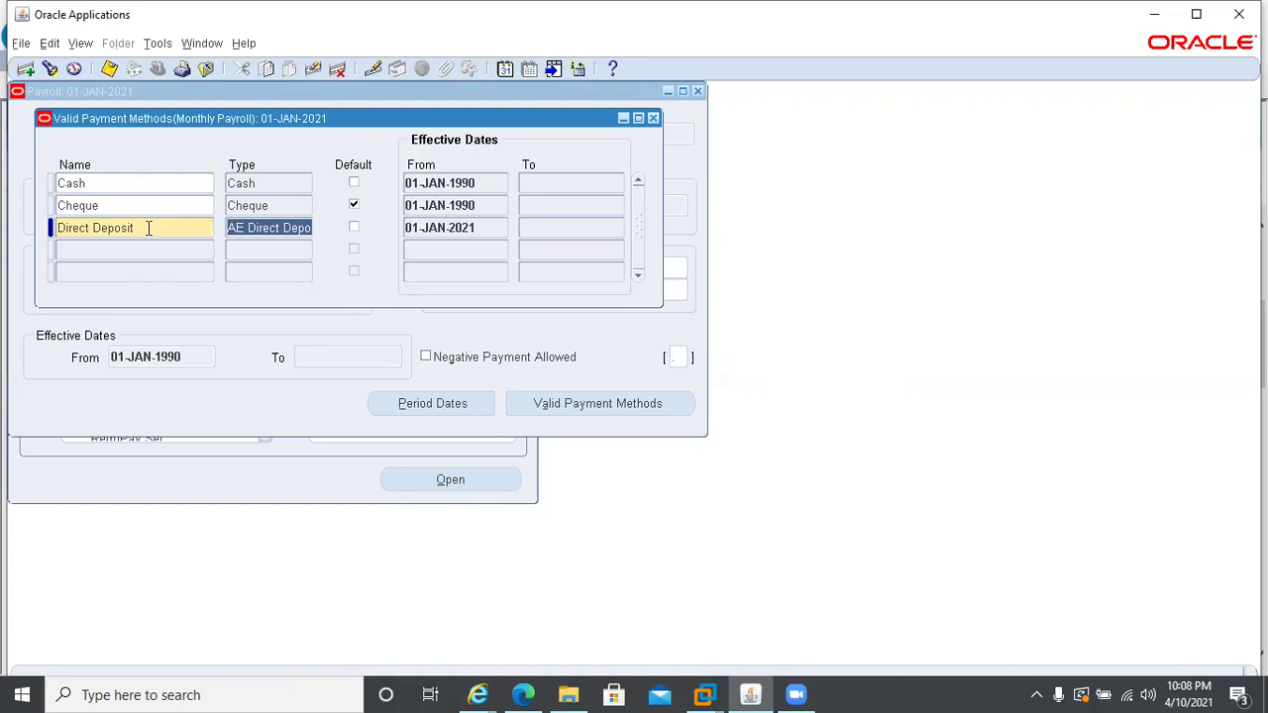
key(ctrl+s)
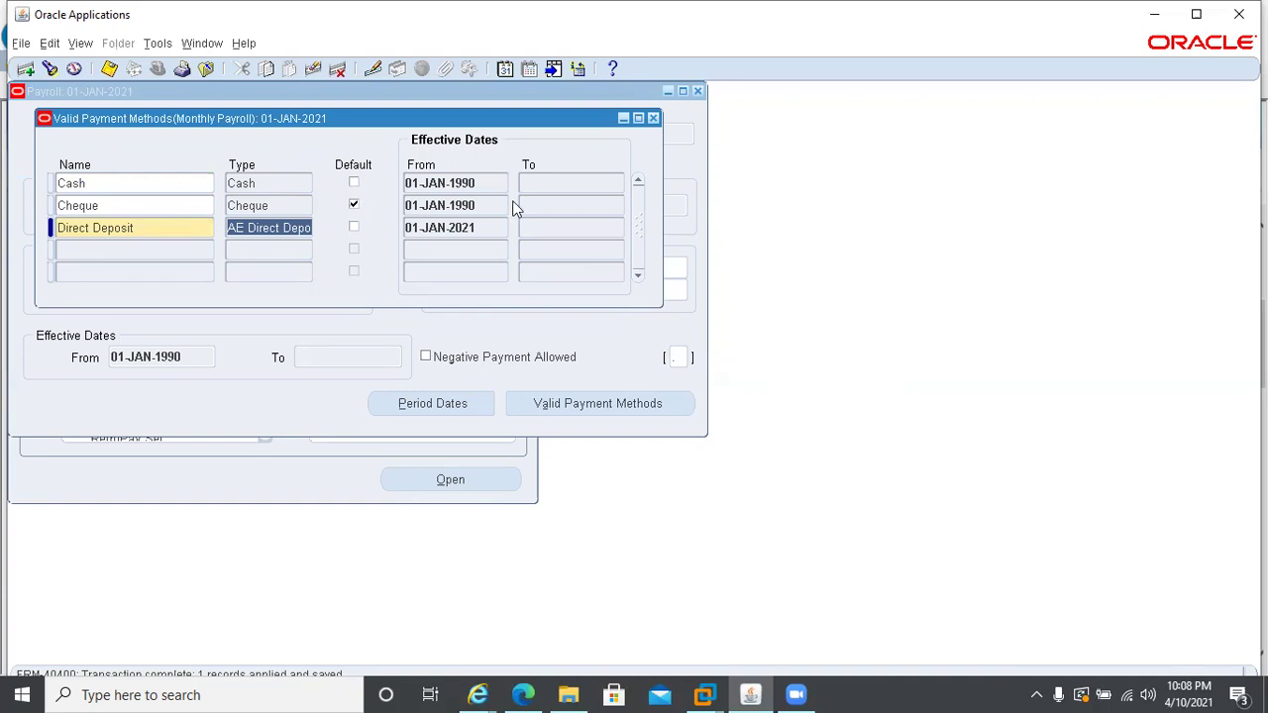
click(652, 119)
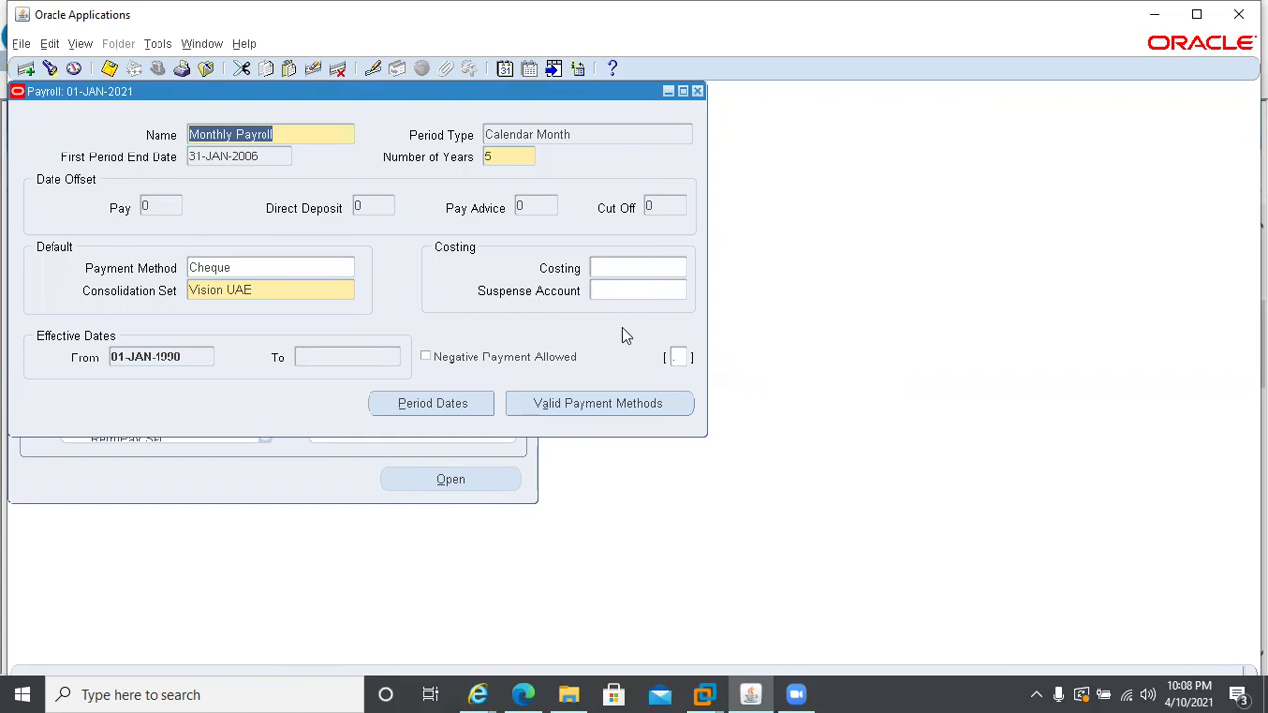
click(699, 91)
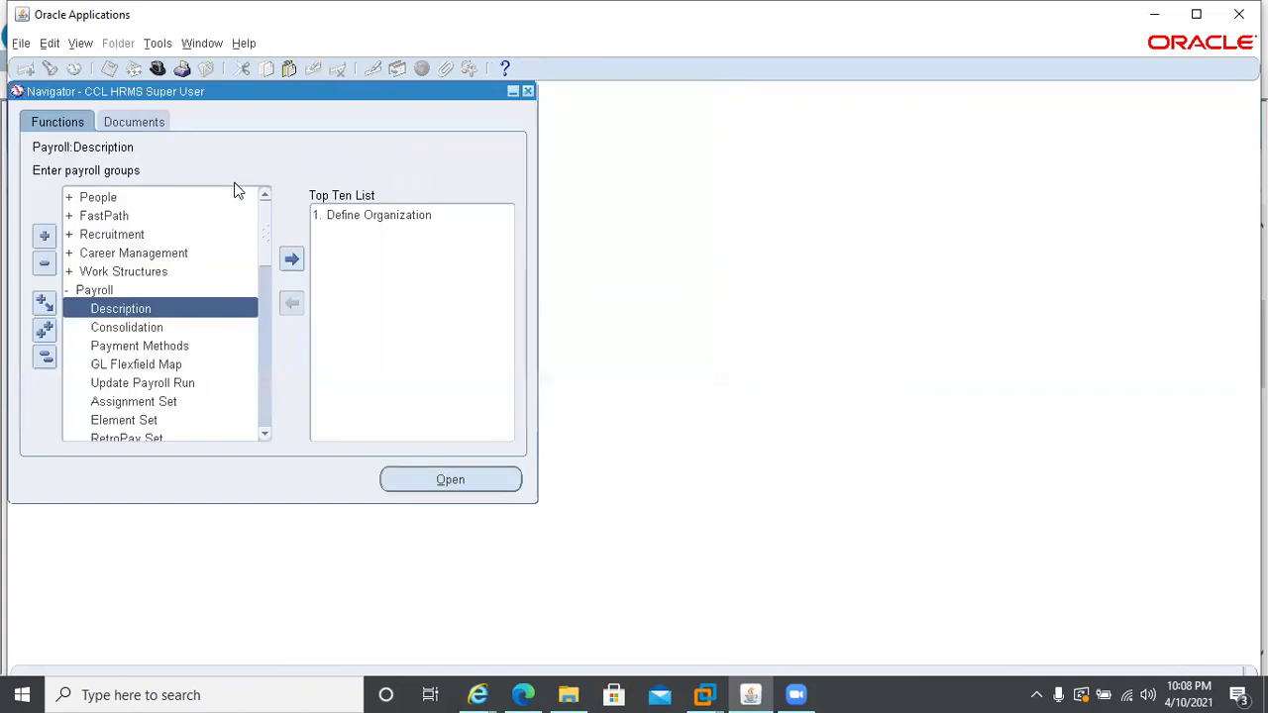
- Open the Enter and Maintain People form with effective date 01-APR-2021
double_click(102, 198)
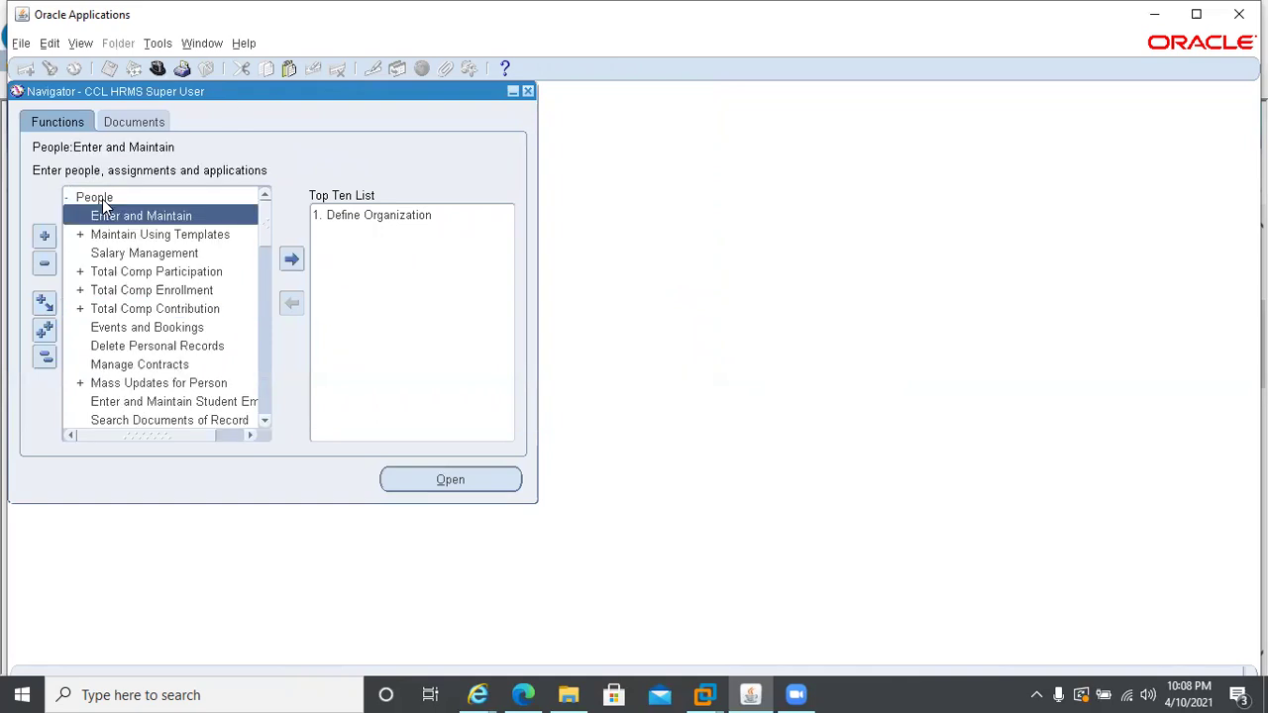
key(Return)
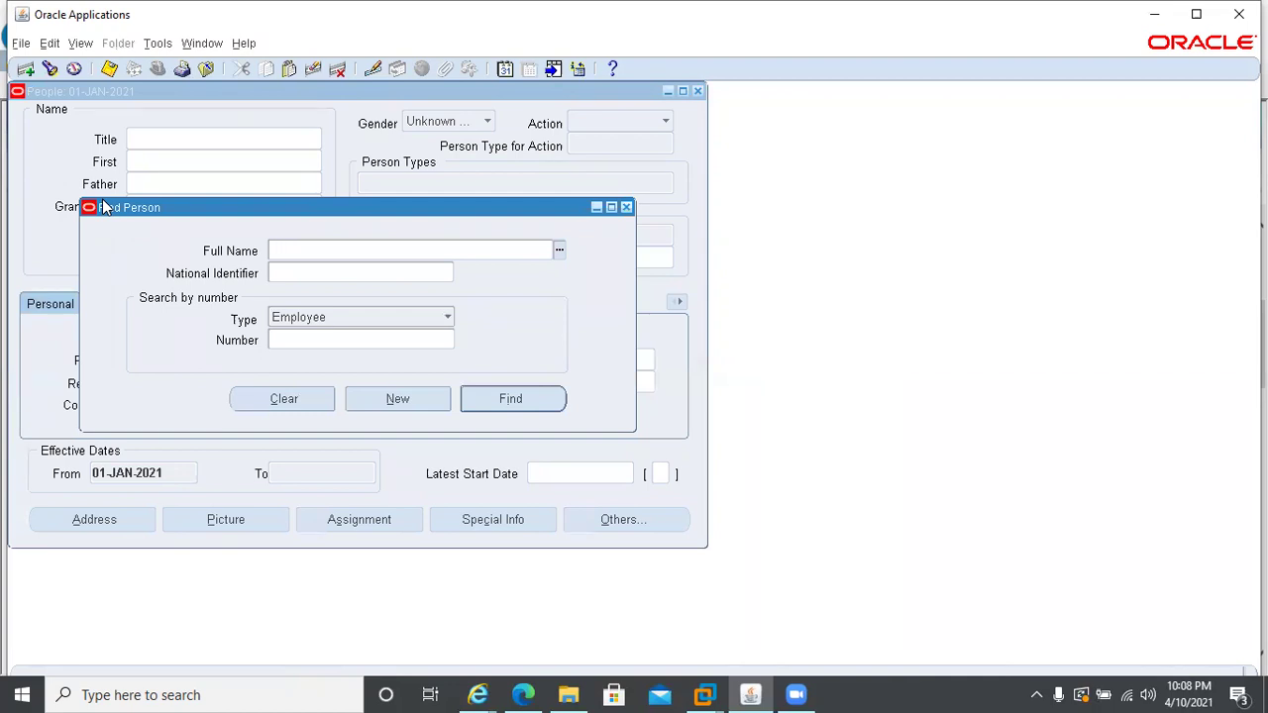
click(505, 69)
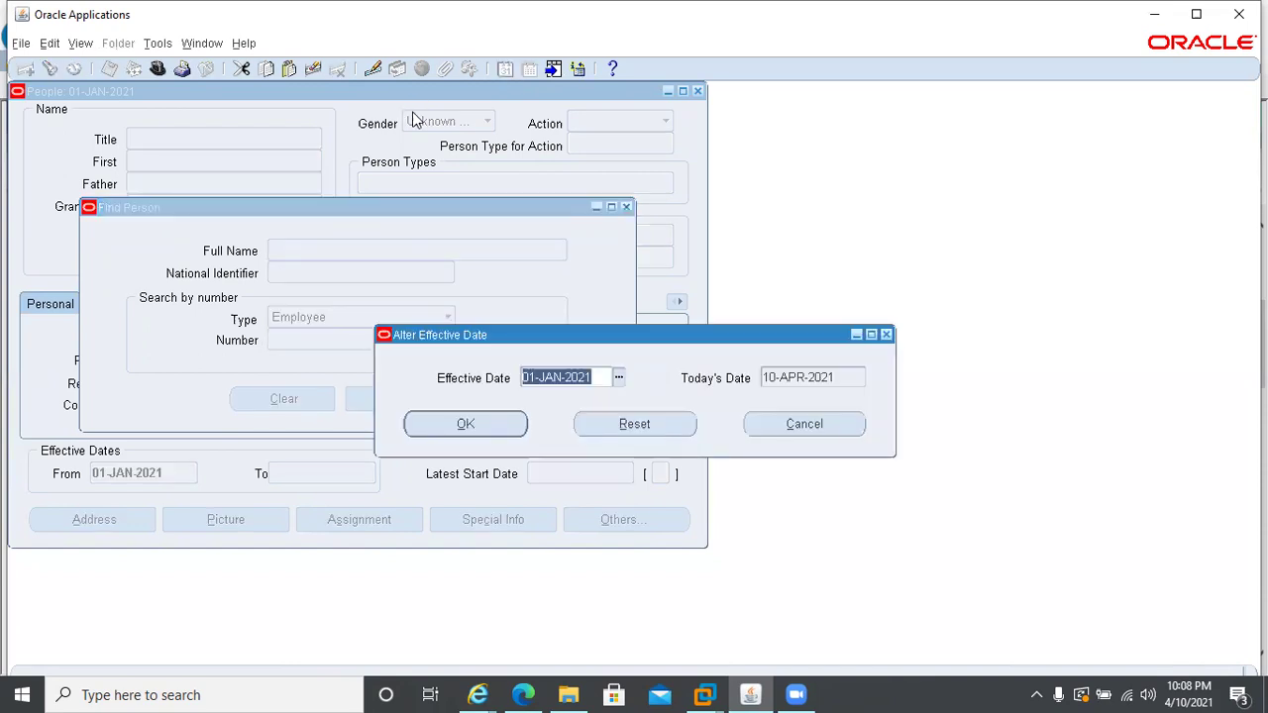
text(01APR)
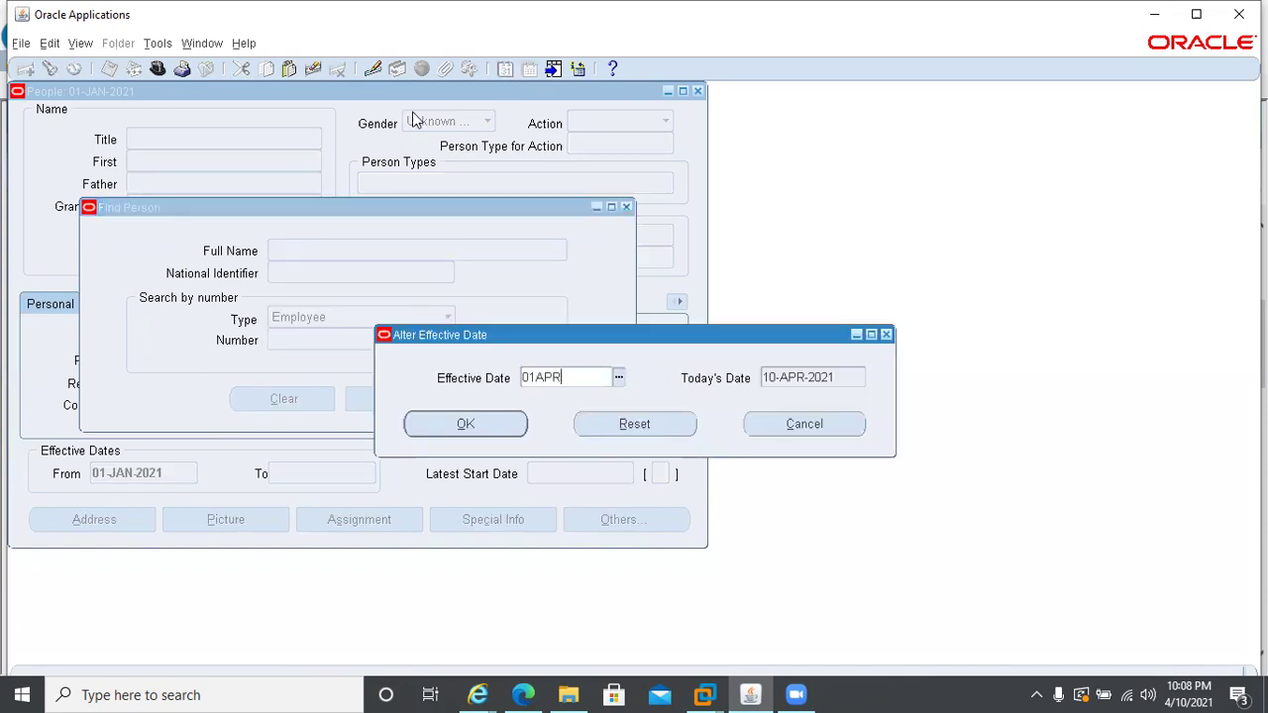
text(2021)
click(463, 428)
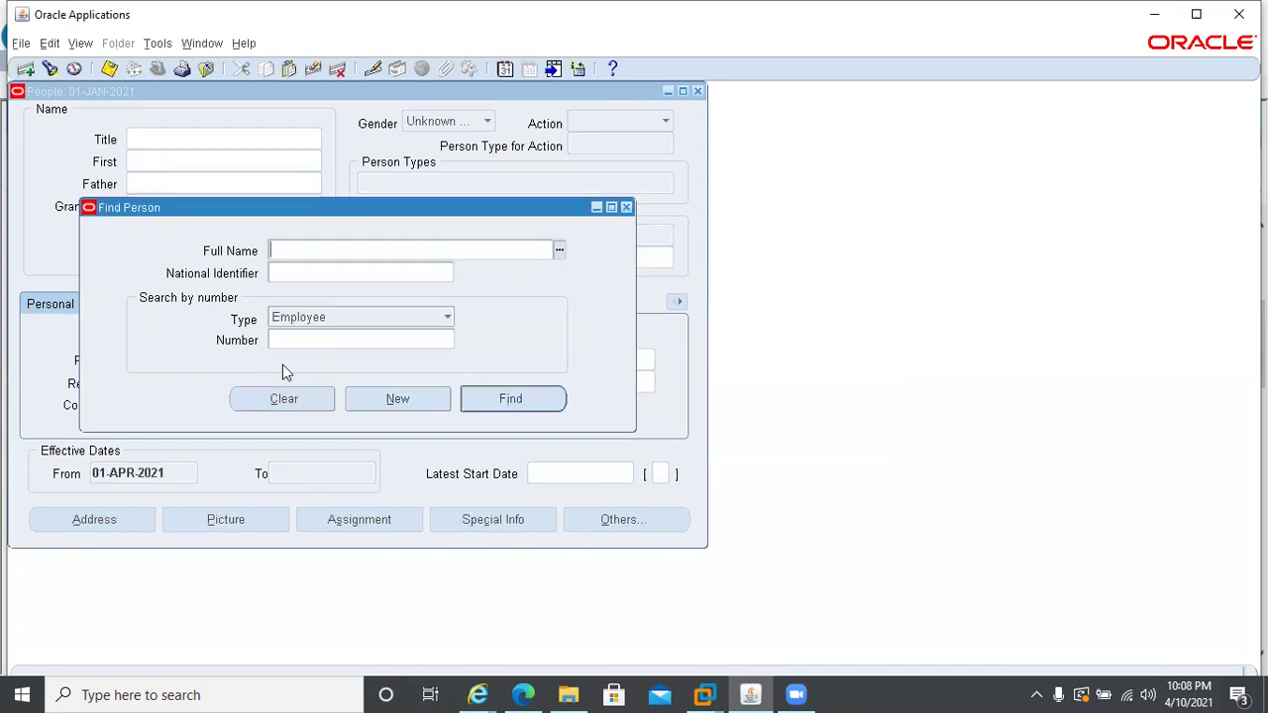
- Find employee number 70 and open their assignment's personal payment methods
click(287, 338)
text(70)
click(474, 398)
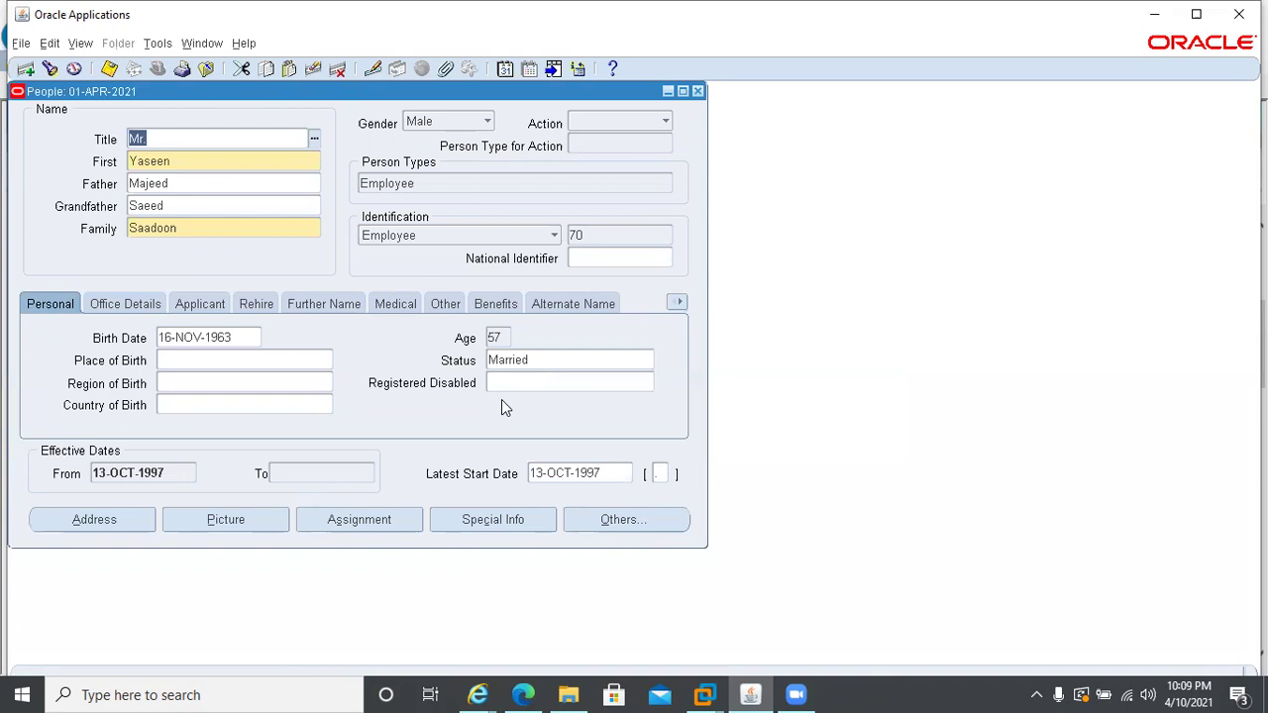
click(369, 529)
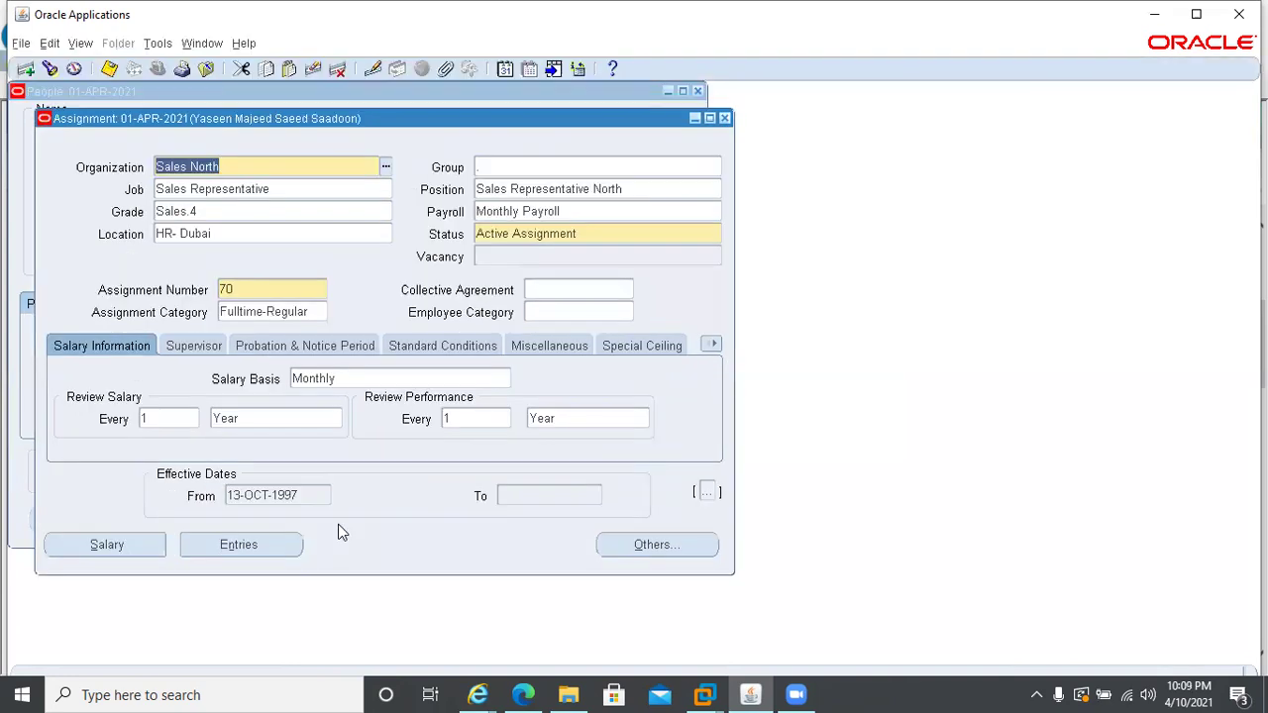
click(648, 545)
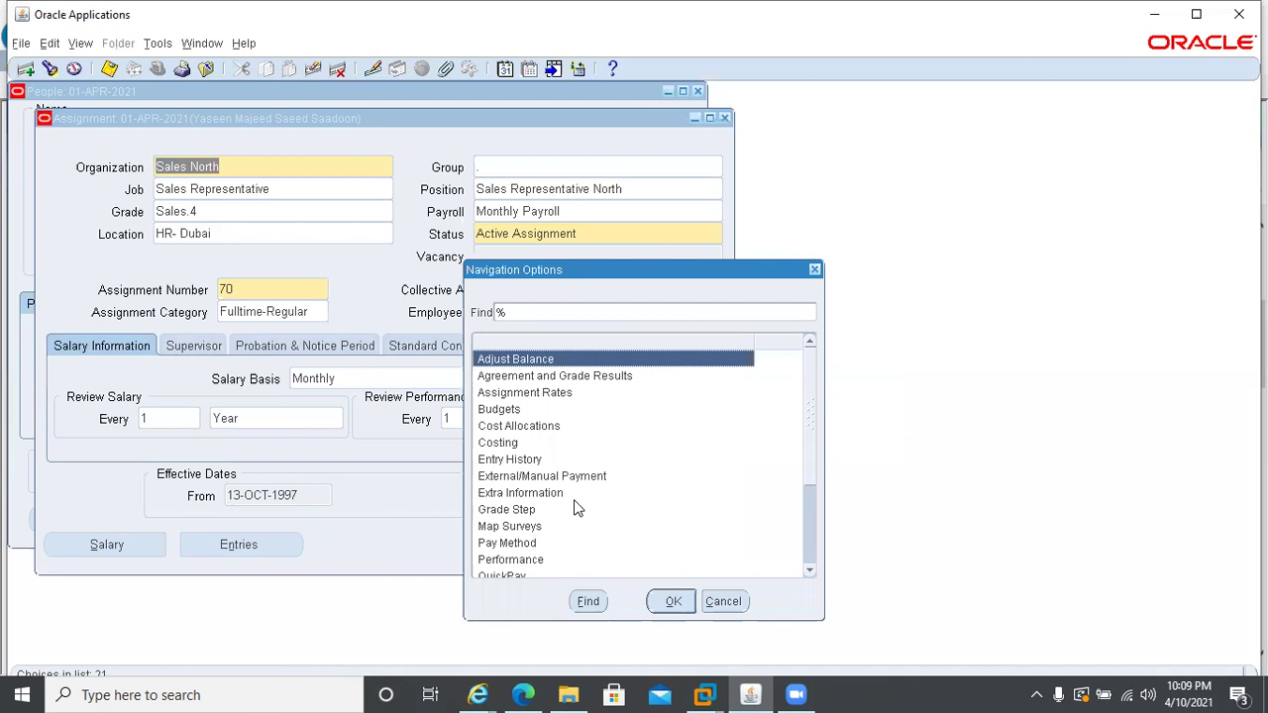
text(p)
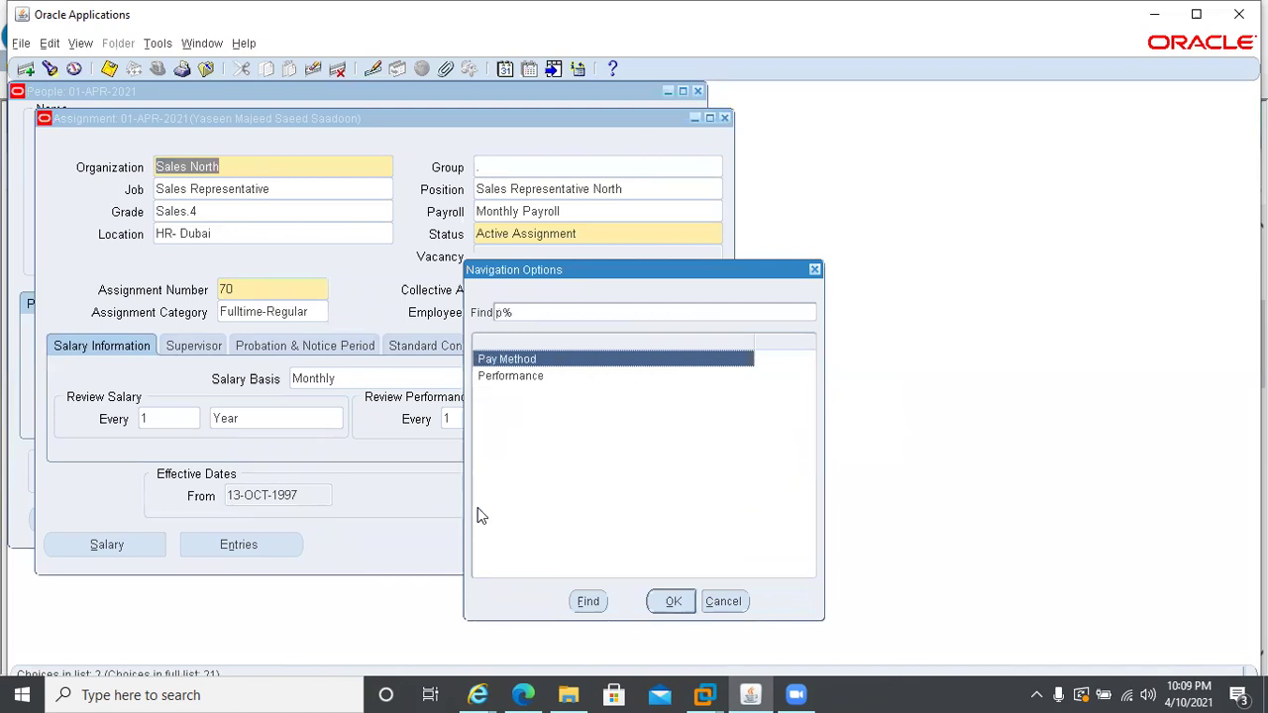
double_click(496, 359)
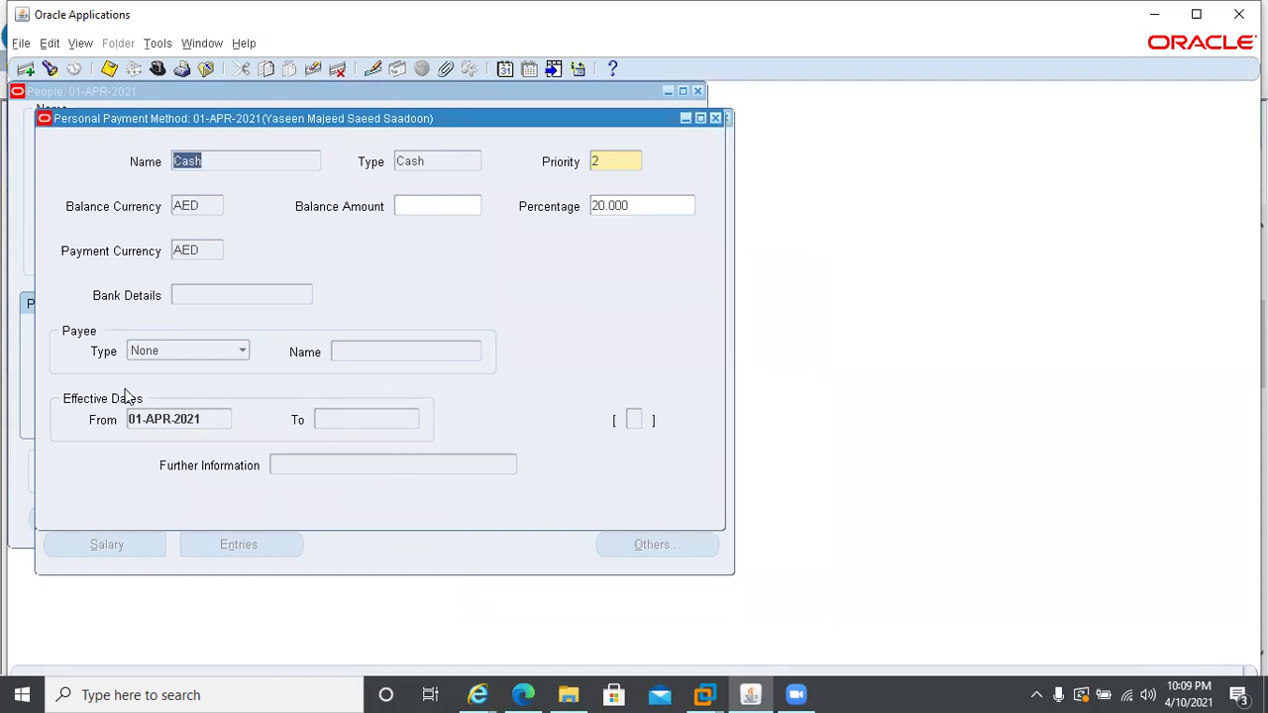
- Purge the employee's Cash payment method, save, and return to the maximized Assignment form
click(335, 70)
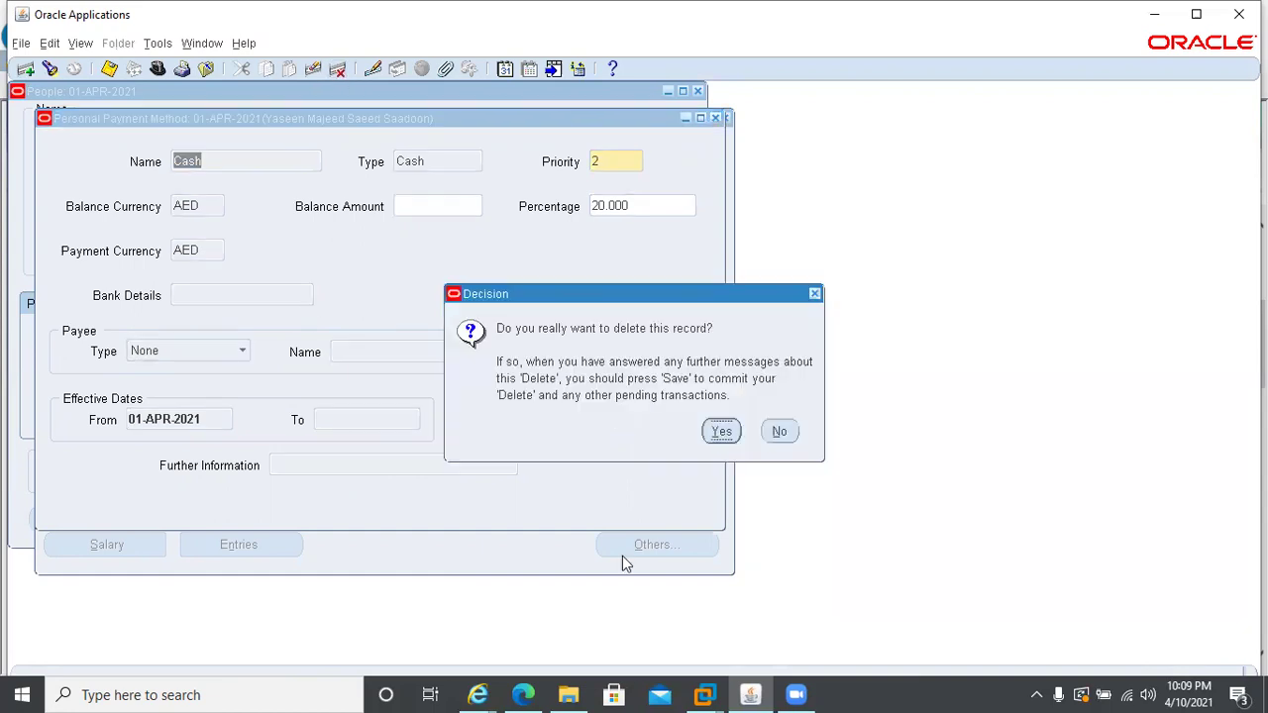
click(722, 431)
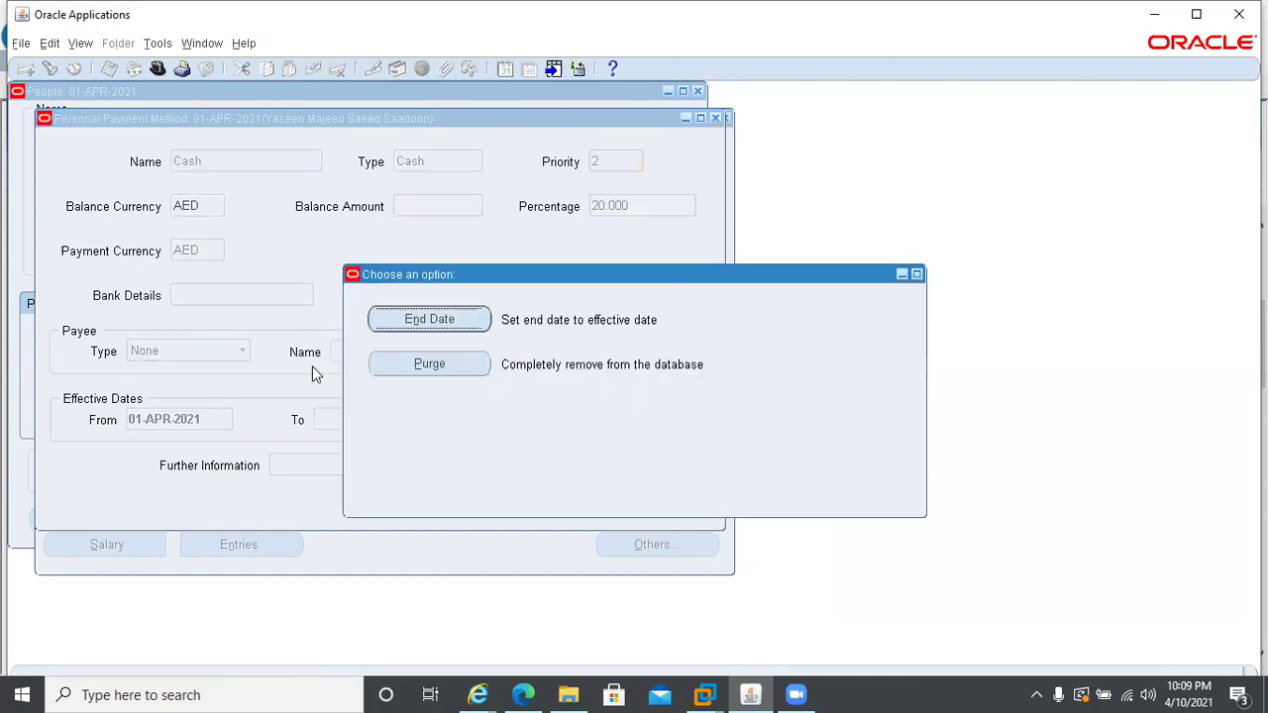
click(390, 364)
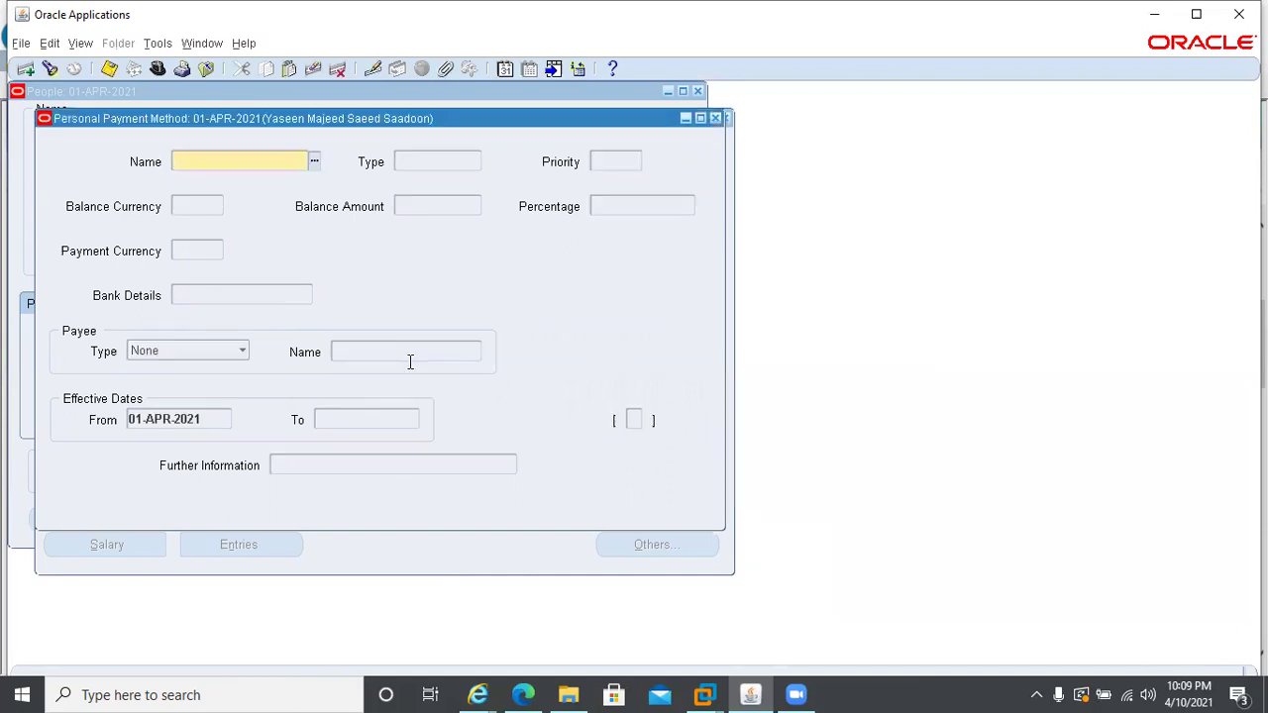
key(ctrl+s)
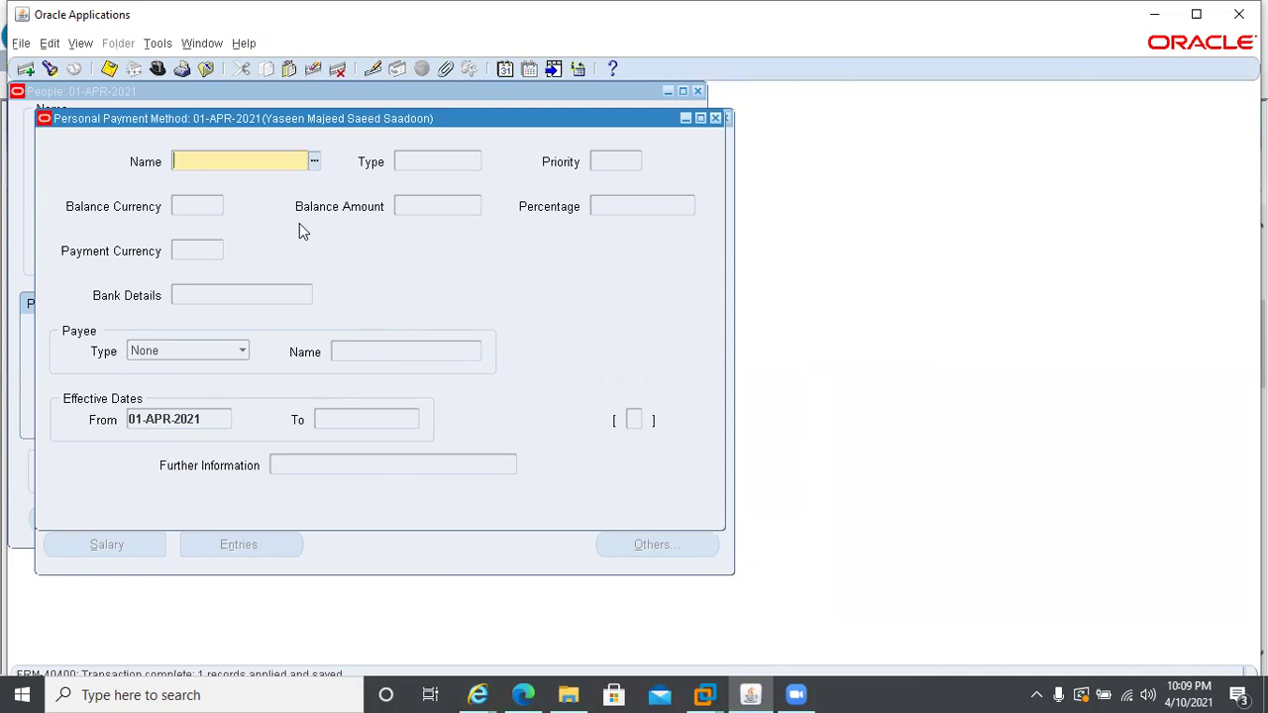
click(715, 117)
click(710, 118)
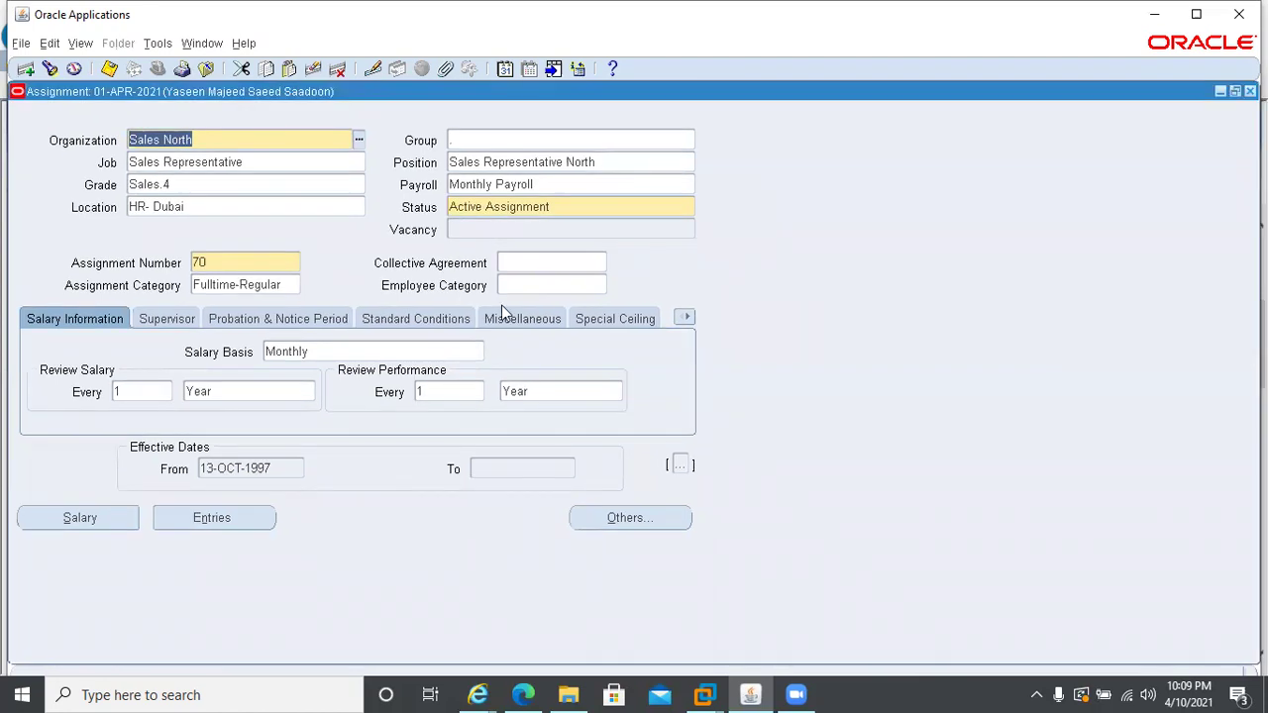
- Add a Direct Deposit personal payment method in AED and start UAE bank details for Central Bank of the UAE
click(604, 519)
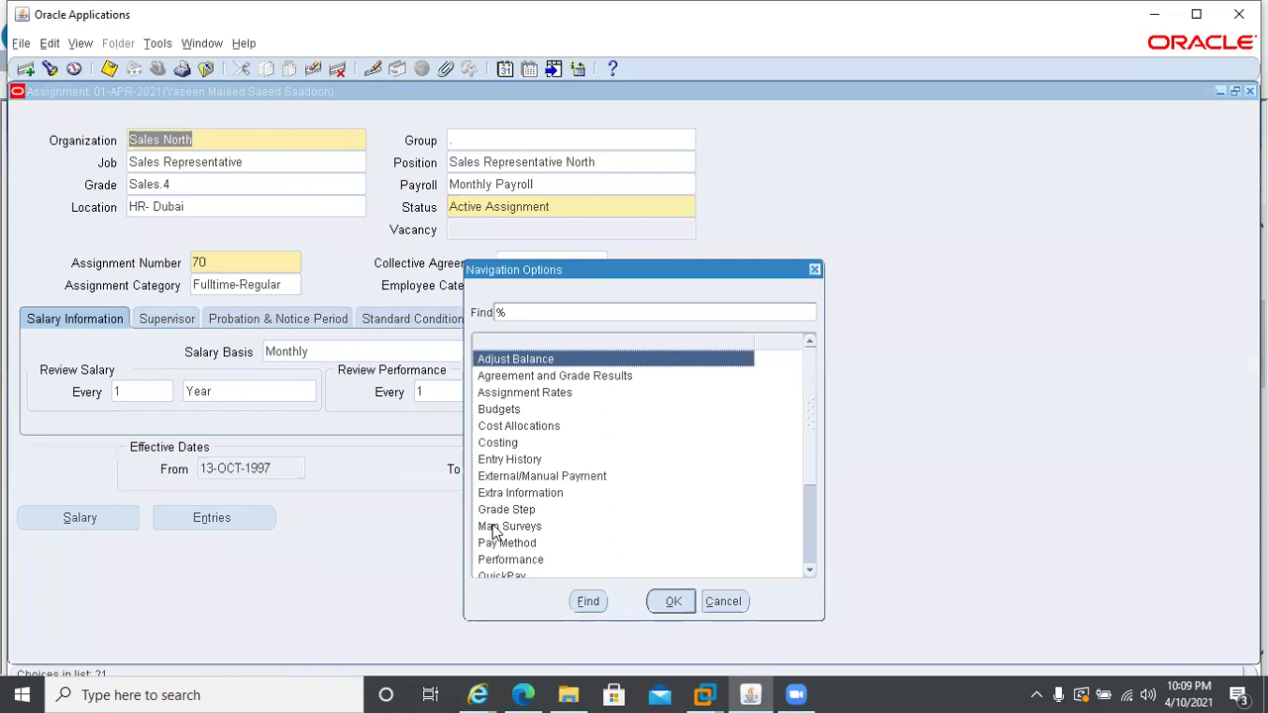
text(p)
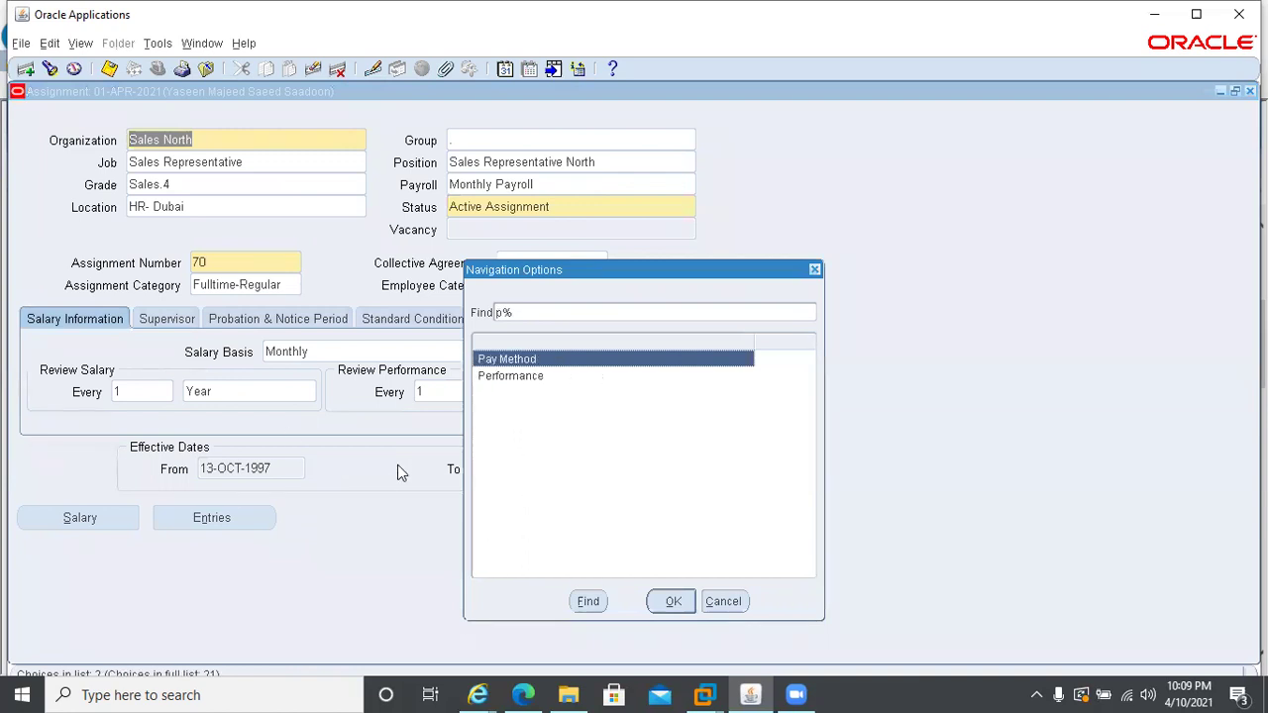
key(Return)
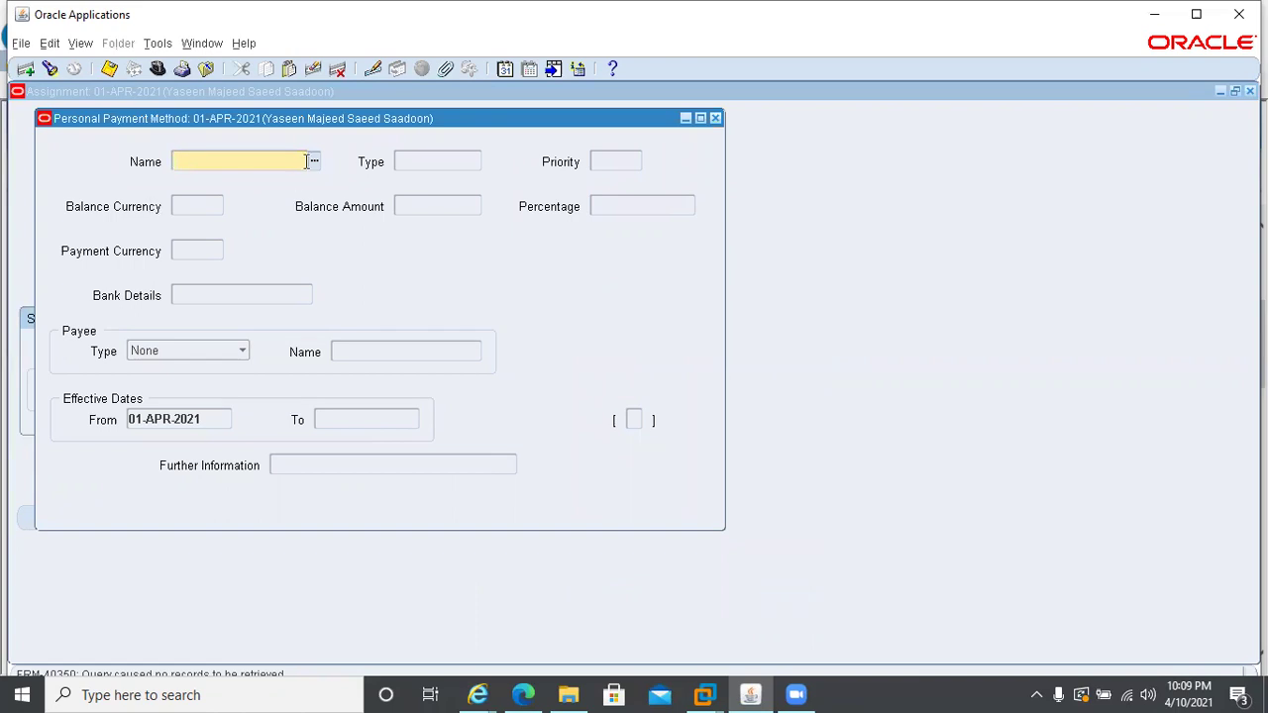
click(313, 165)
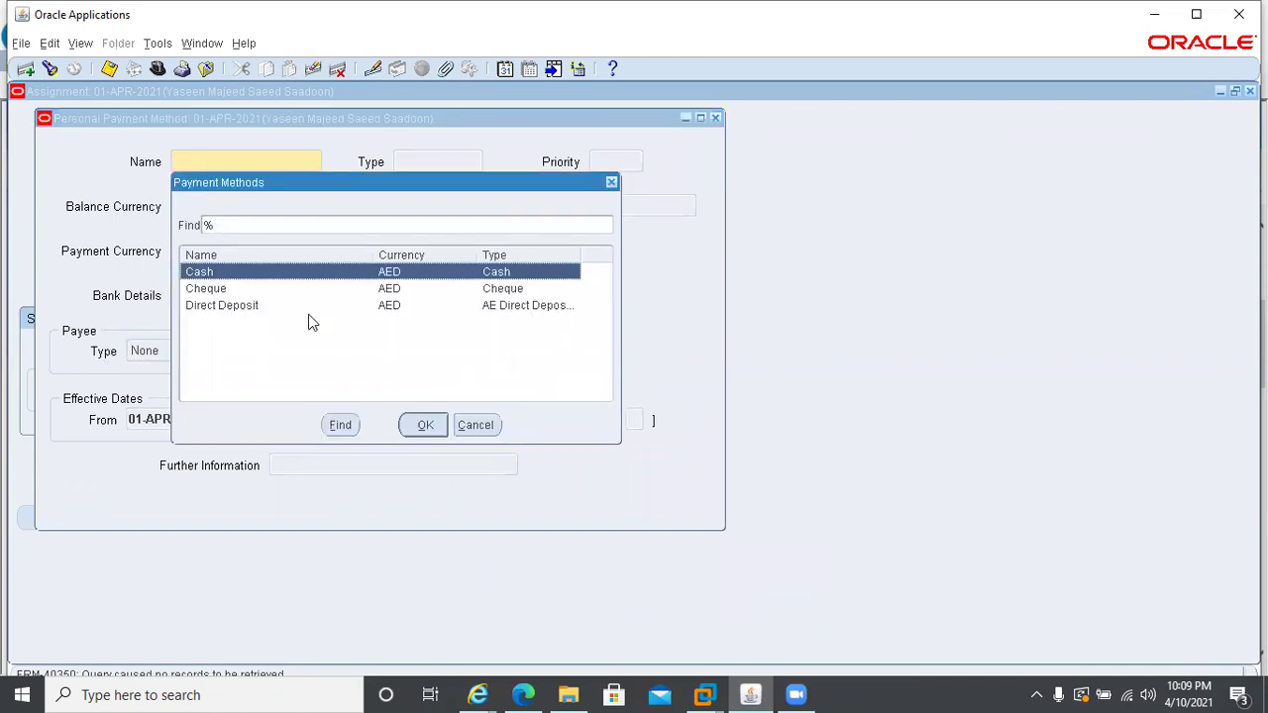
click(261, 307)
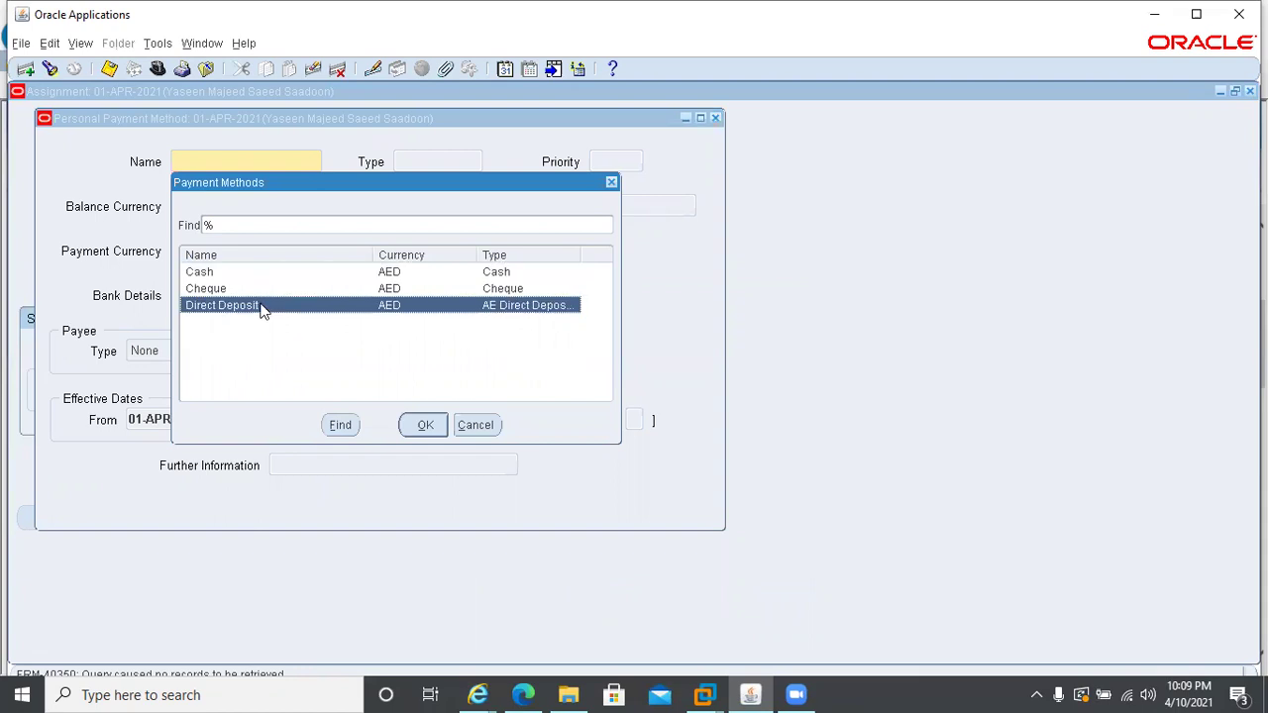
click(421, 425)
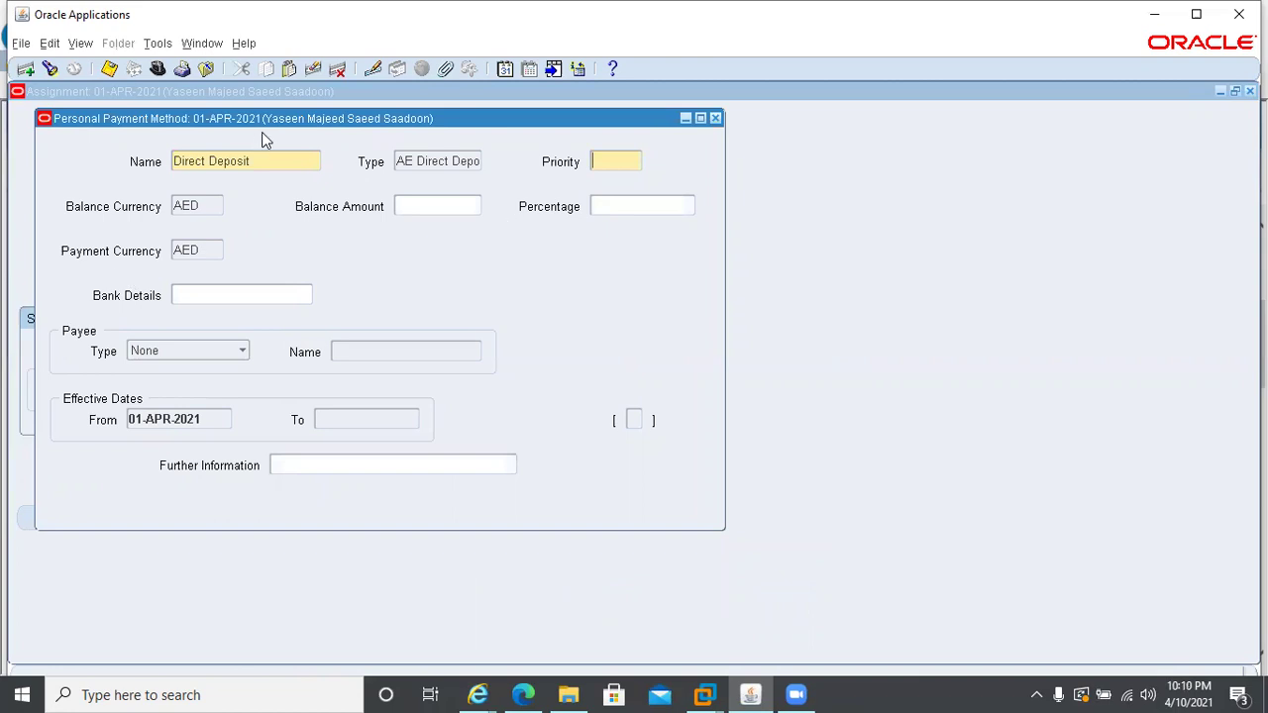
click(303, 294)
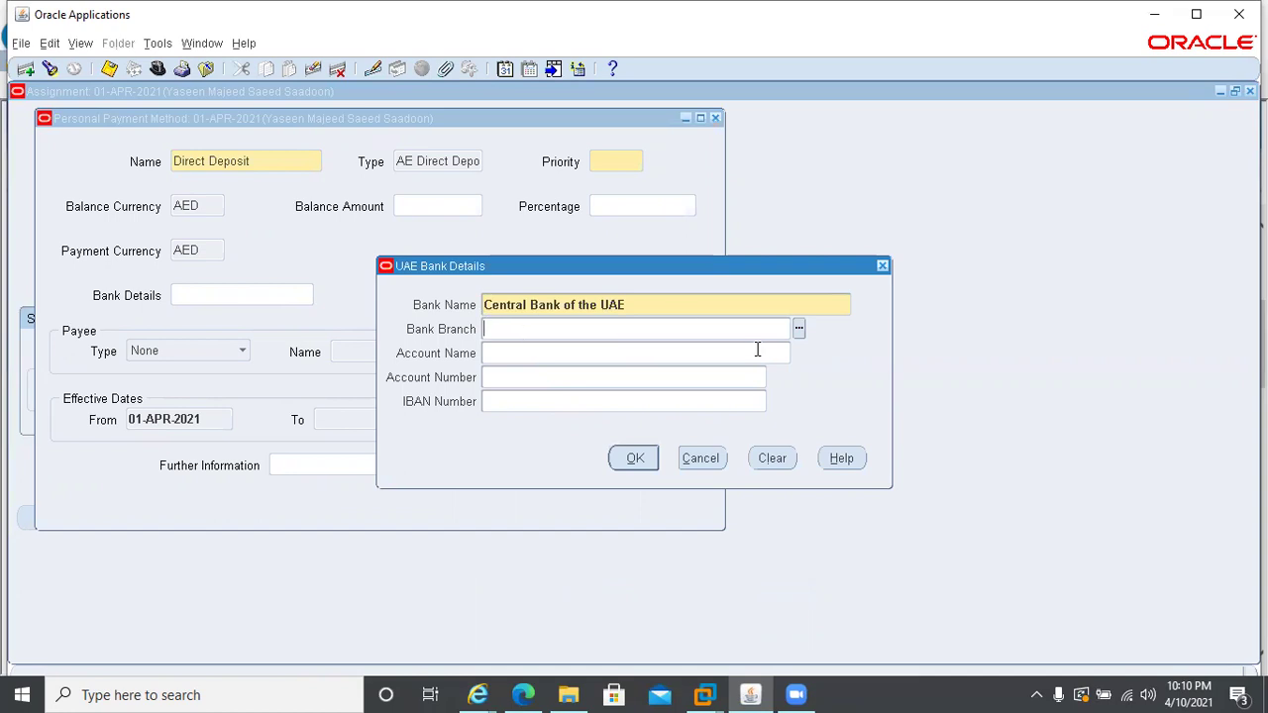
- Abandon the Central Bank branch and UAE bank details, discarding the unsaved Direct Deposit method
click(801, 330)
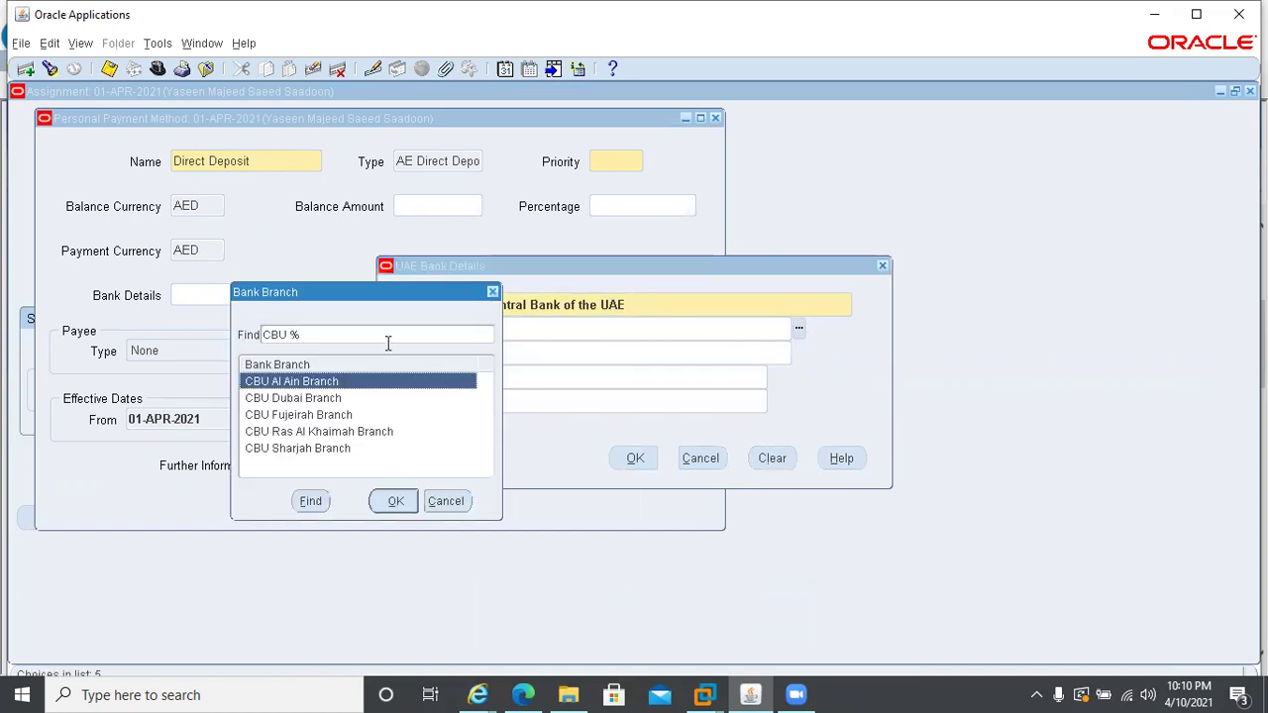
click(451, 503)
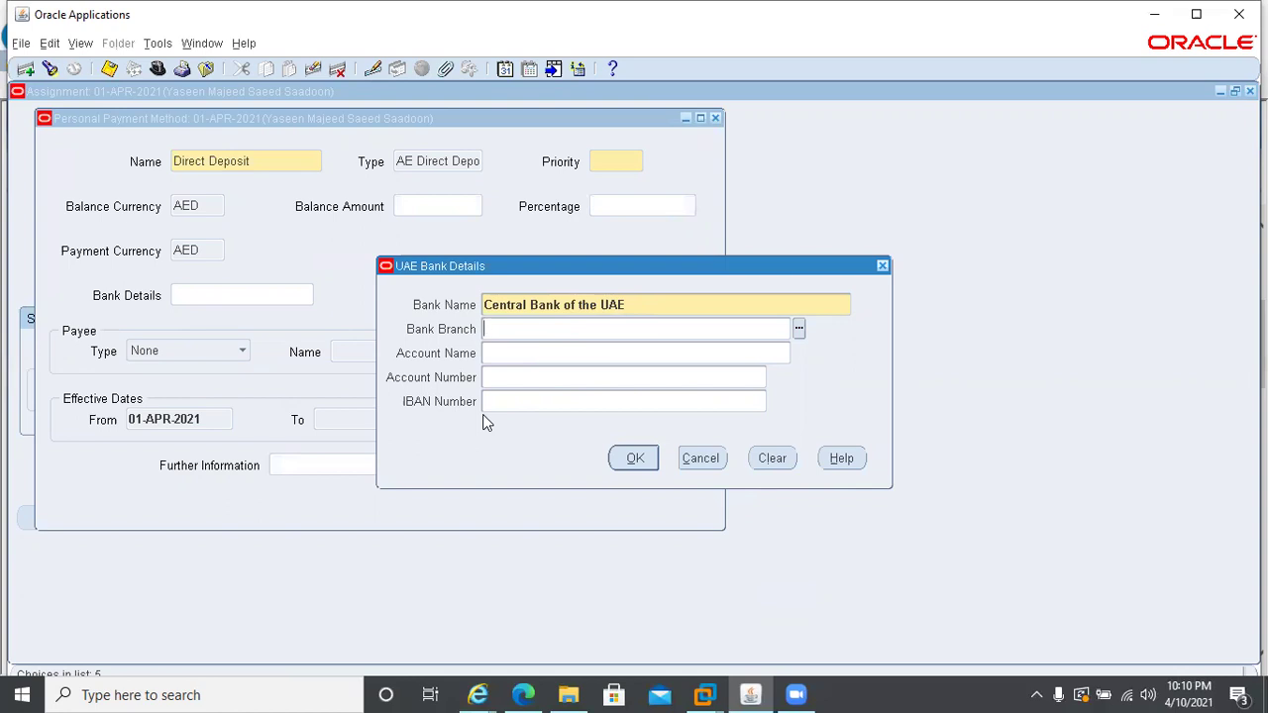
click(700, 459)
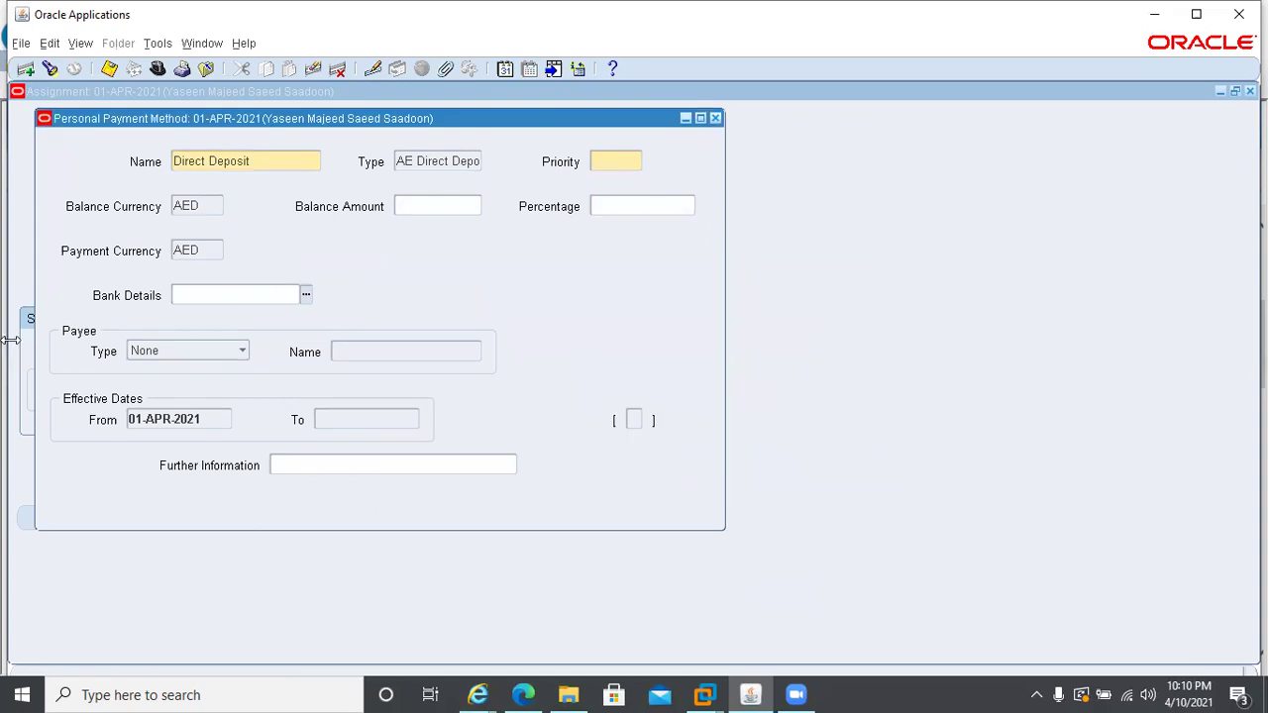
click(715, 119)
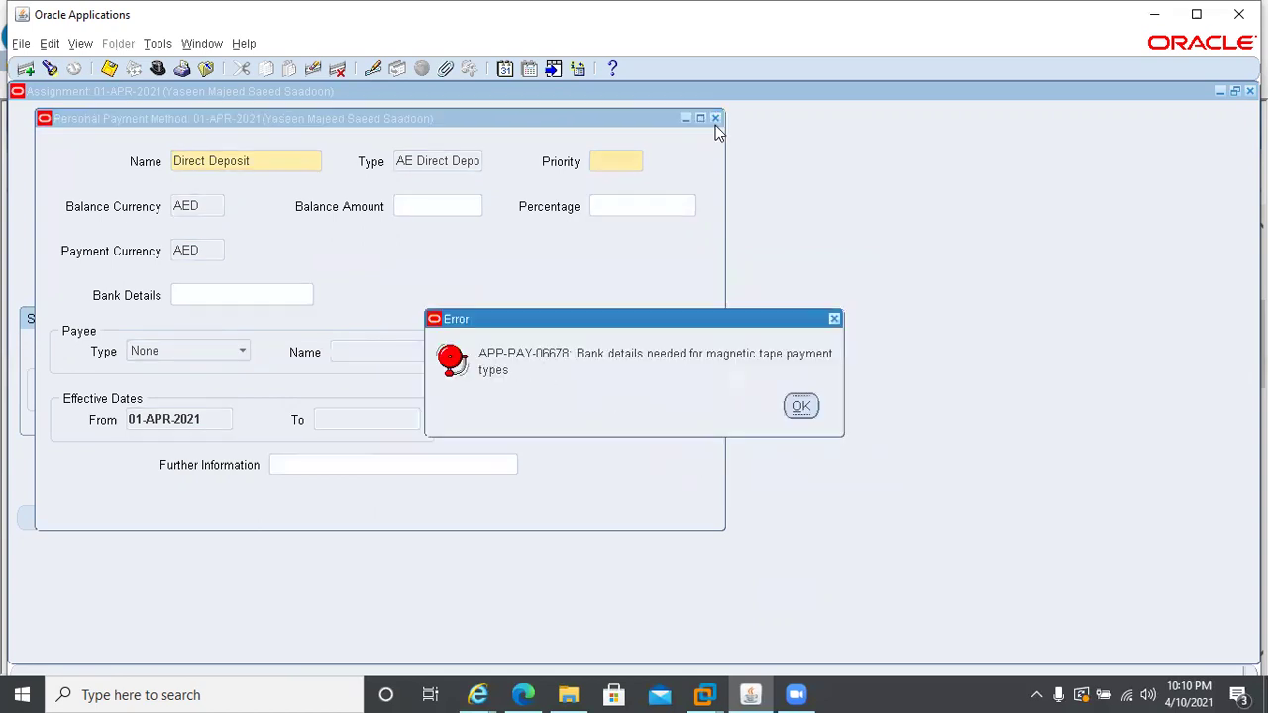
click(792, 420)
key(Return)
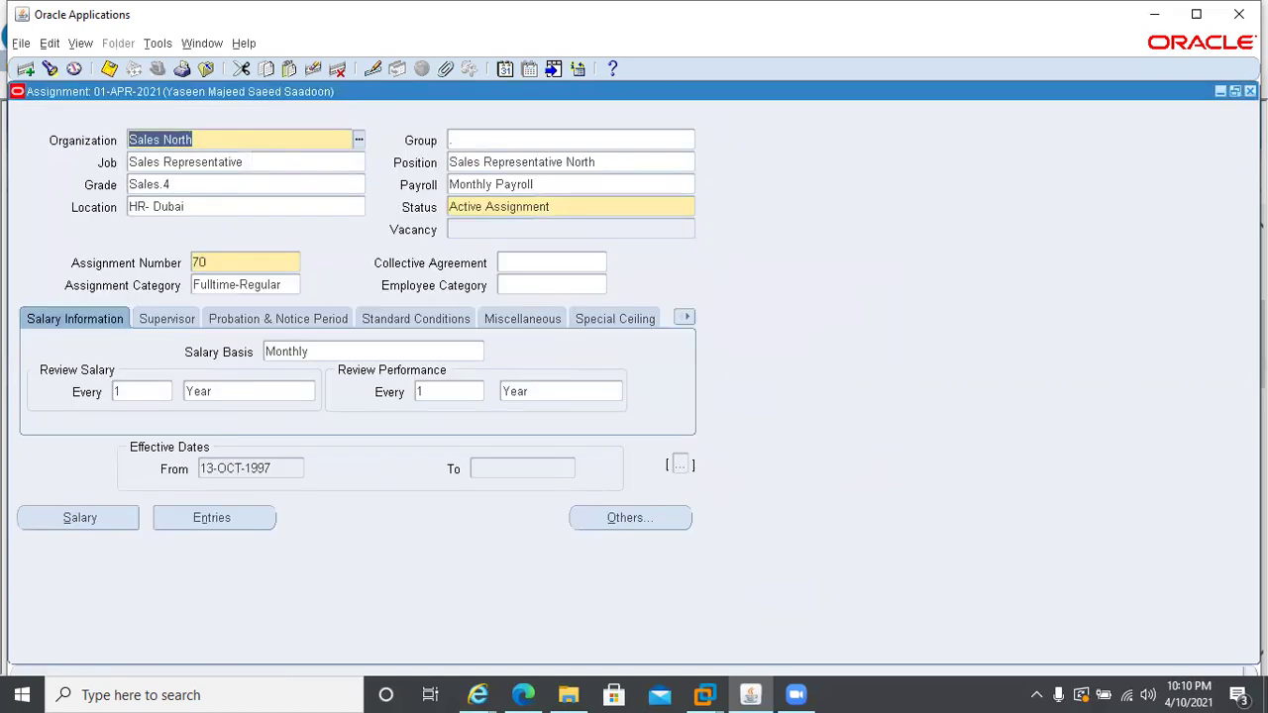
- Close the Assignment and People forms and switch to the System Administrator responsibility
click(1235, 91)
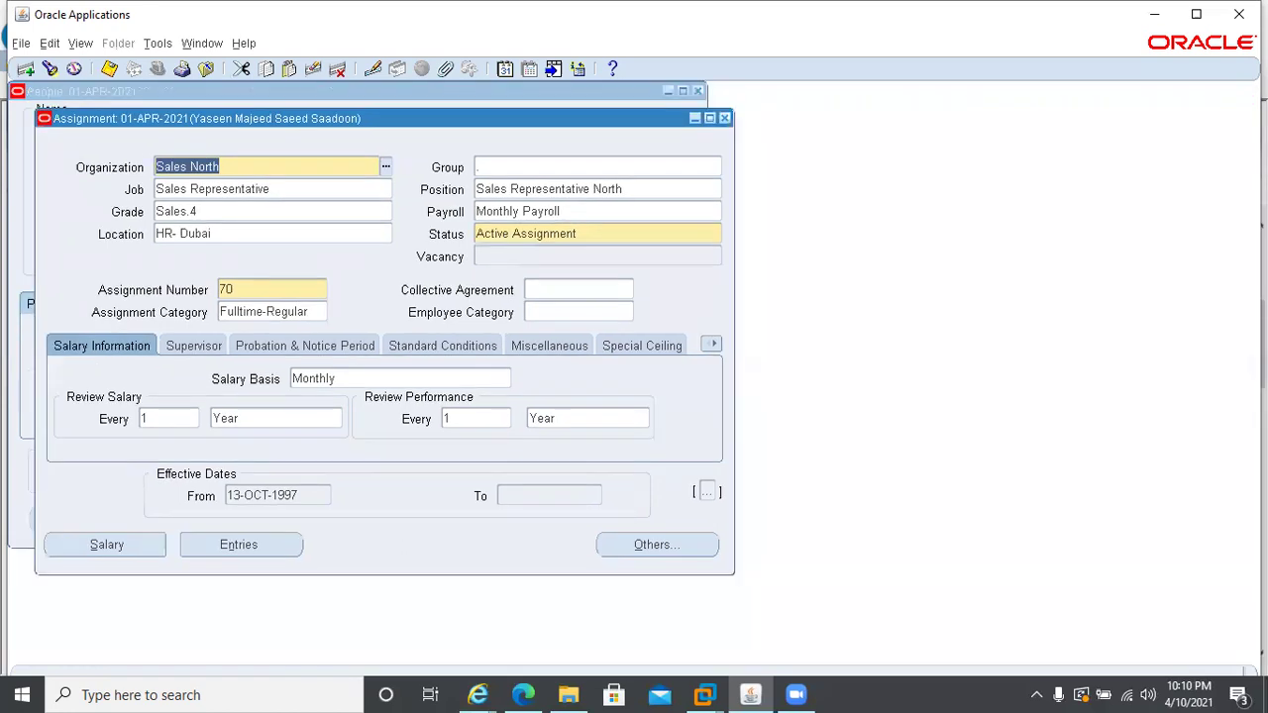
click(724, 118)
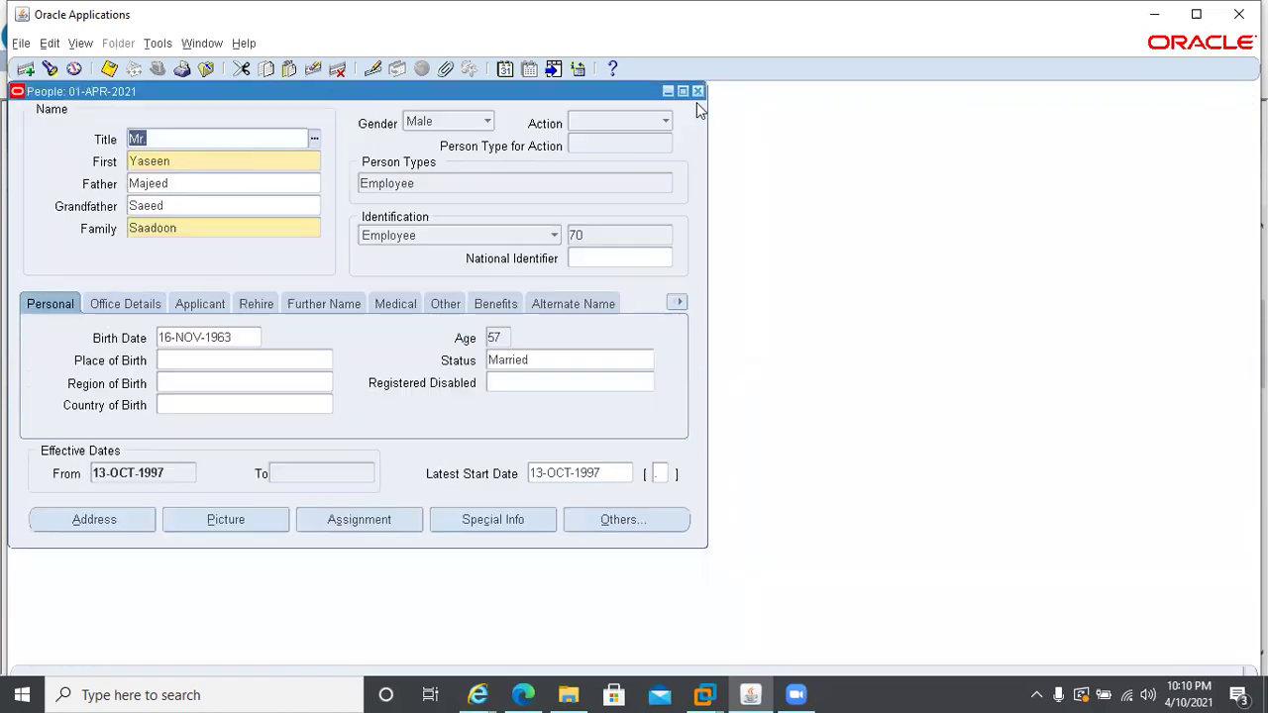
click(698, 92)
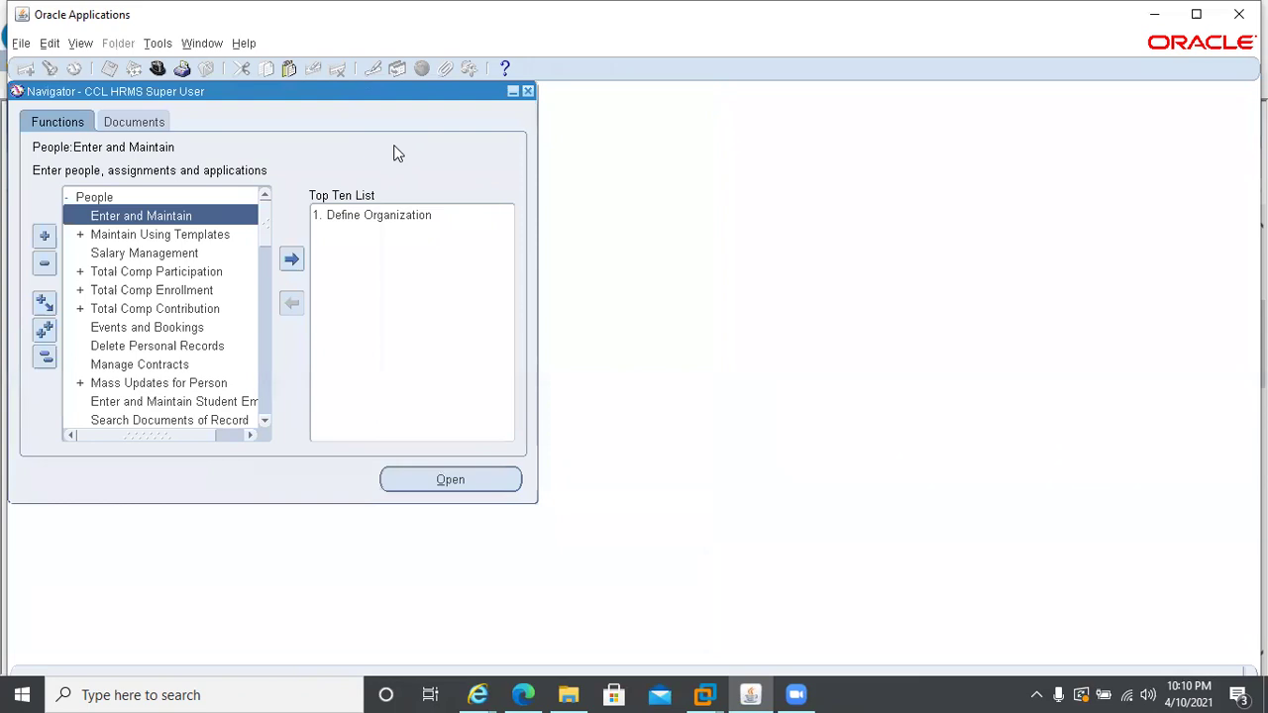
key(alt+f)
key(w)
key(s)
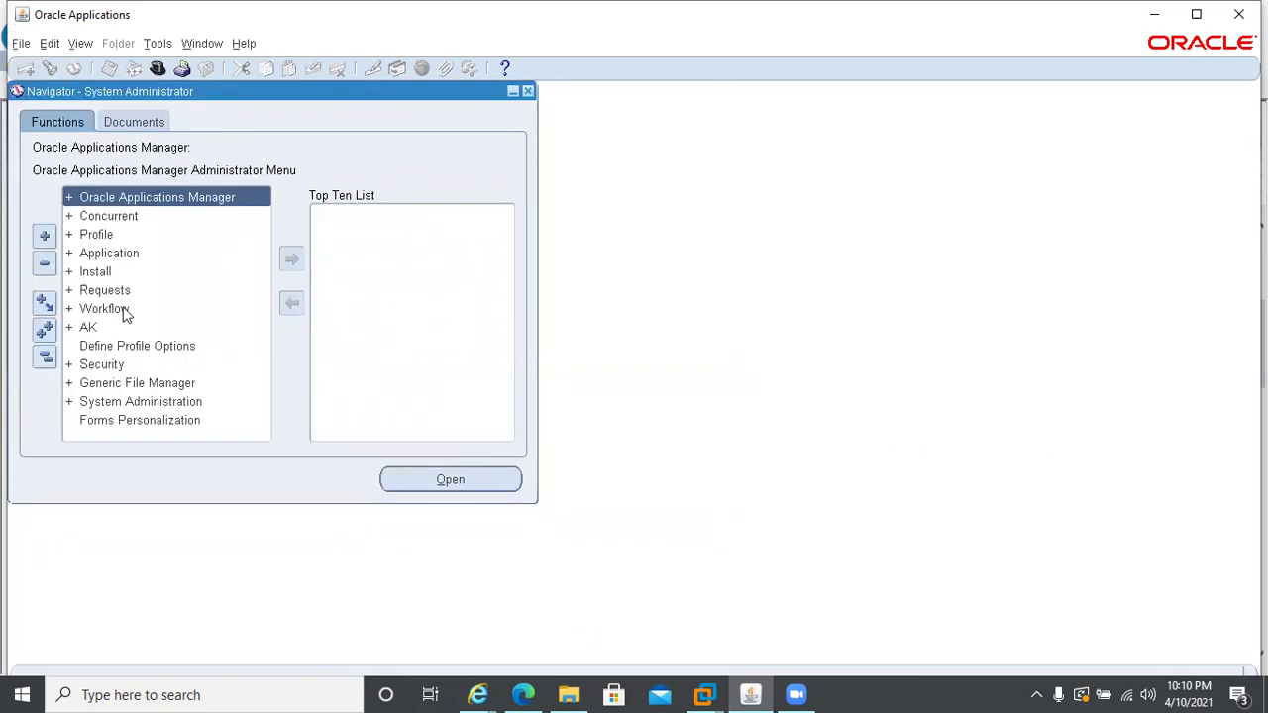
- Open Application > Flexfield > Key > Segments from the Navigator
double_click(99, 254)
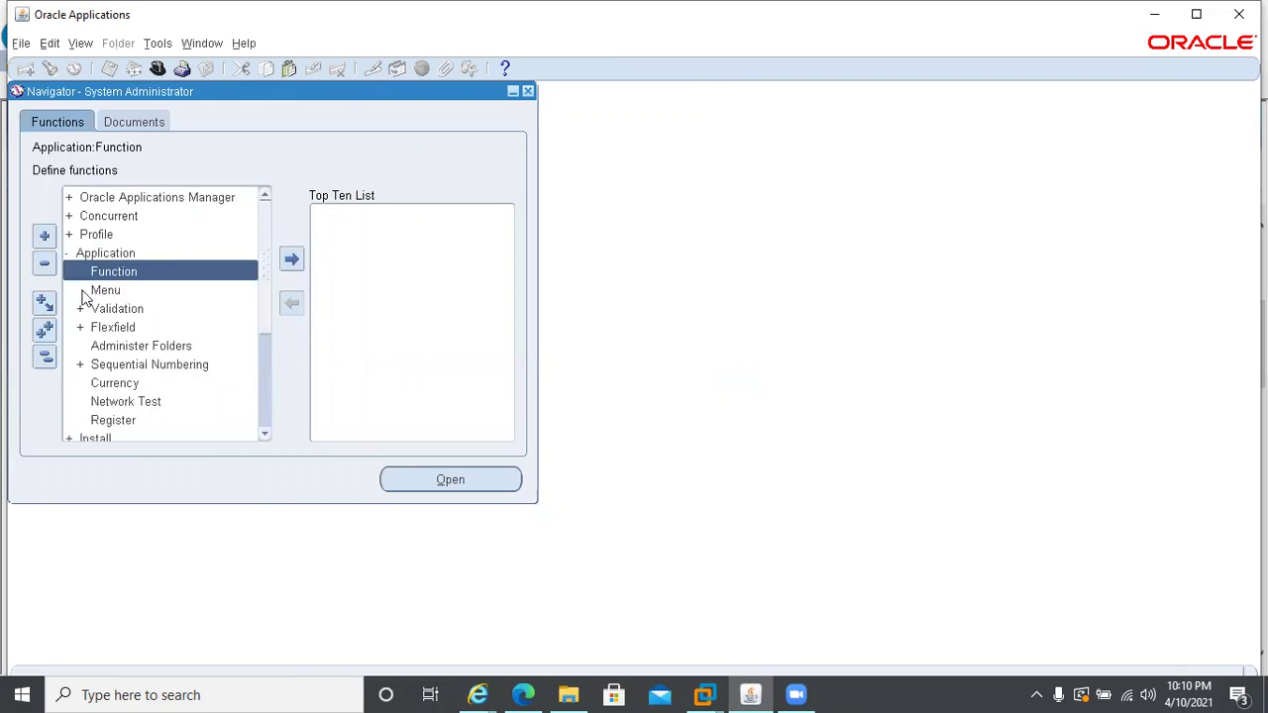
double_click(112, 327)
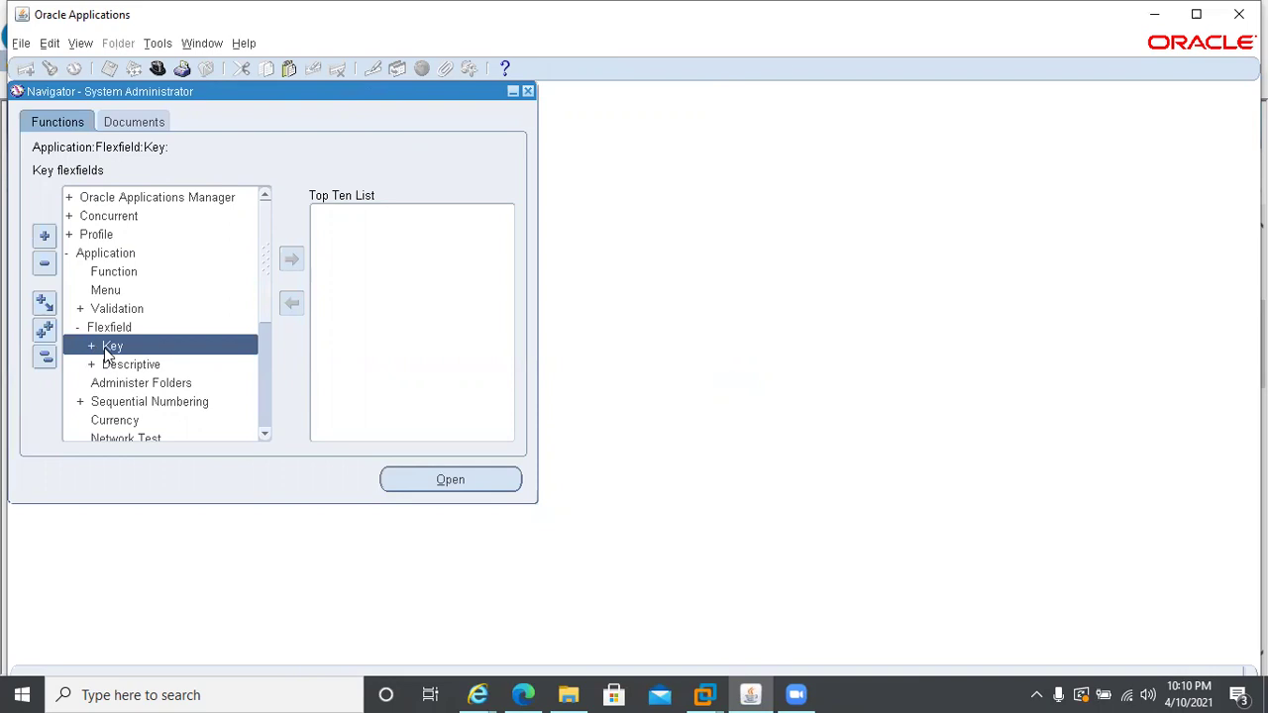
double_click(106, 346)
double_click(134, 367)
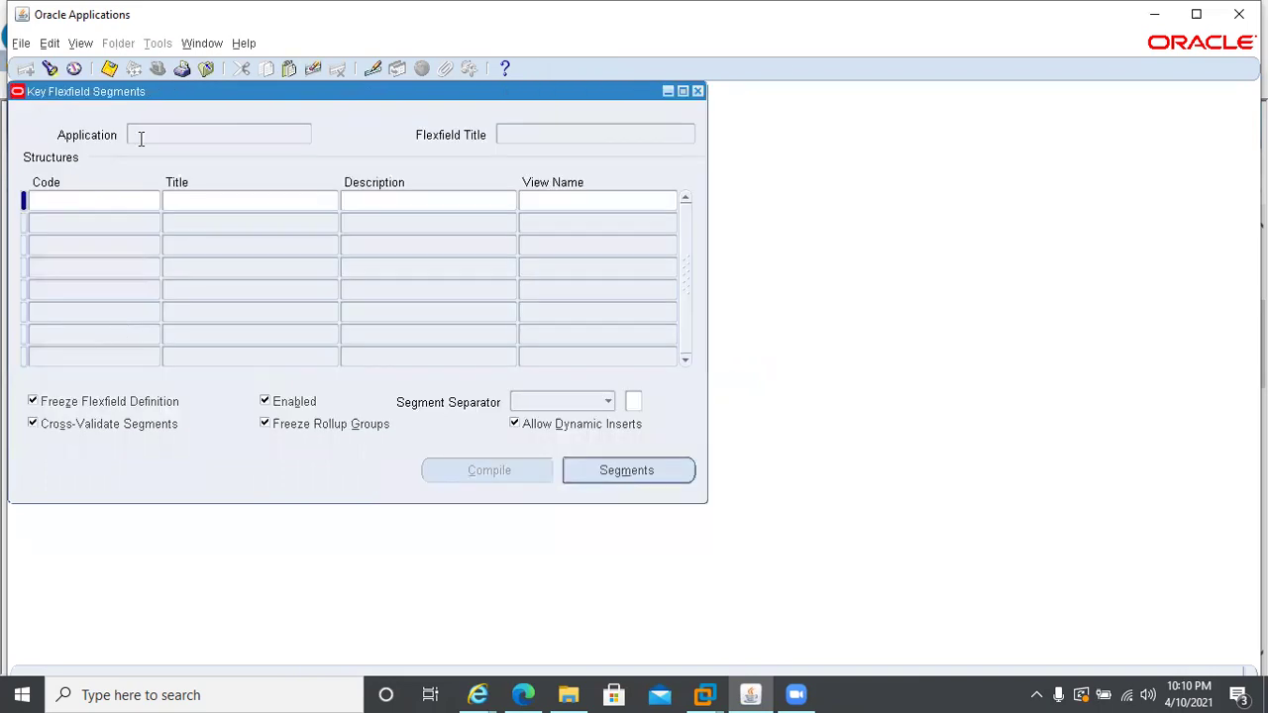
- Select the Payroll Bank Details KeyFlexField in the Key Flexfield Segments form
click(49, 70)
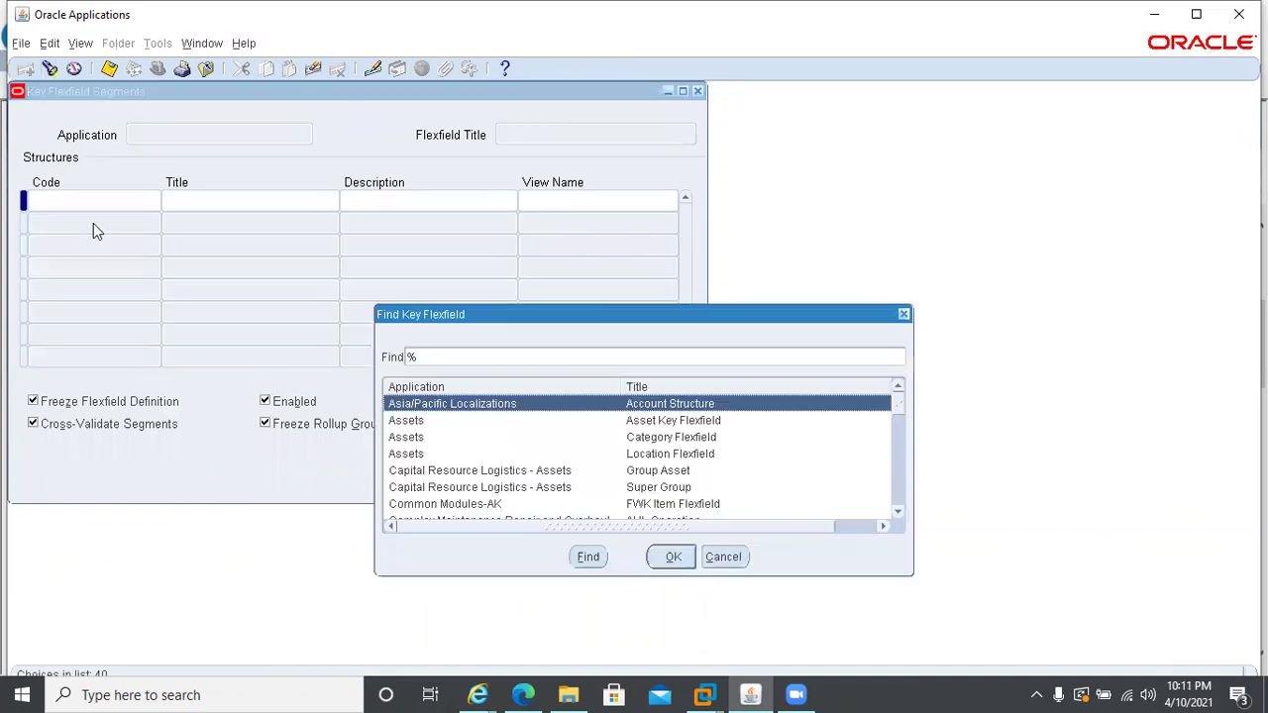
text(p)
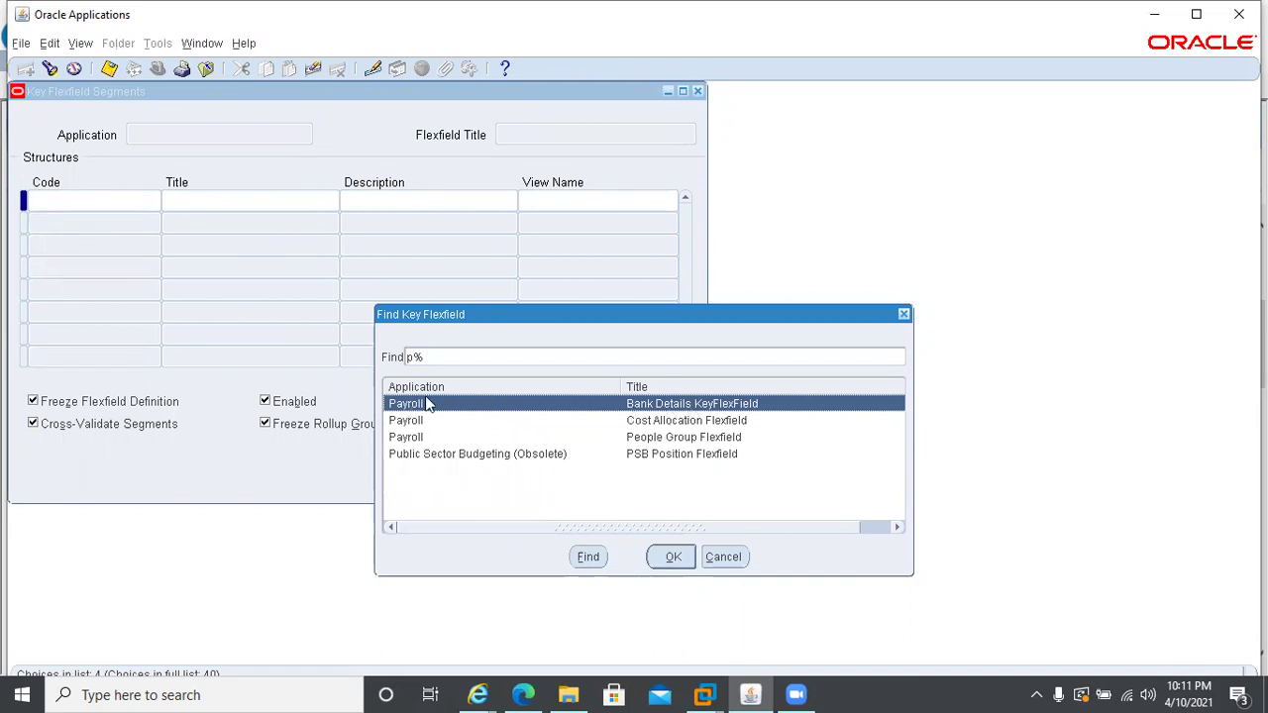
double_click(650, 406)
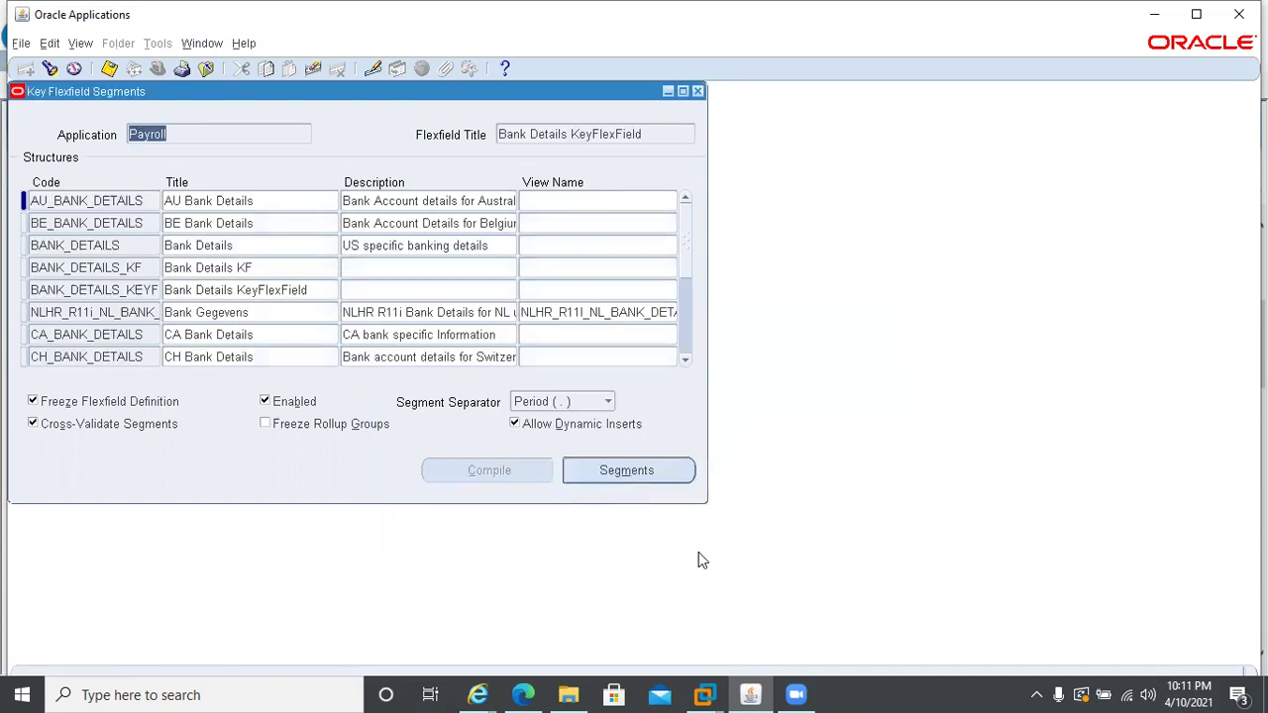
click(97, 245)
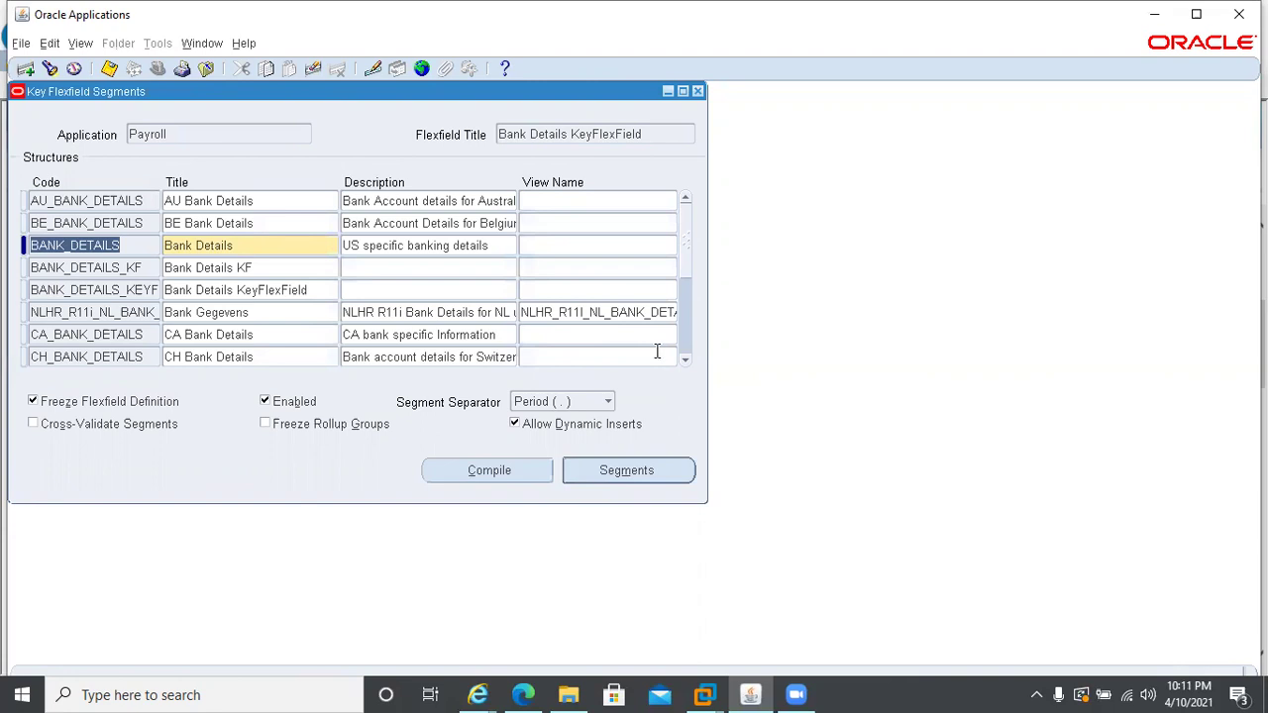
- Query the bank detail structures whose code matches %BANK%
key(F11)
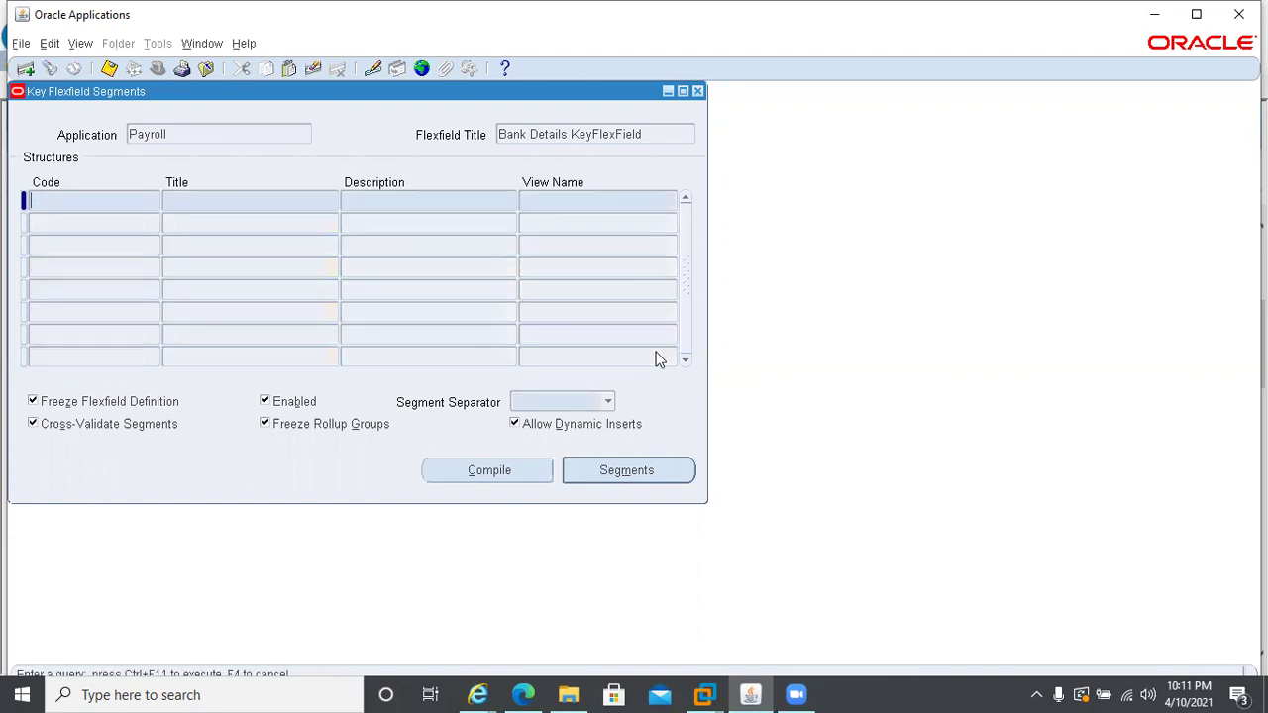
text(AE%BANK%)
key(Delete)
key(Delete)
key(Delete)
text(%)
key(ctrl+F11)
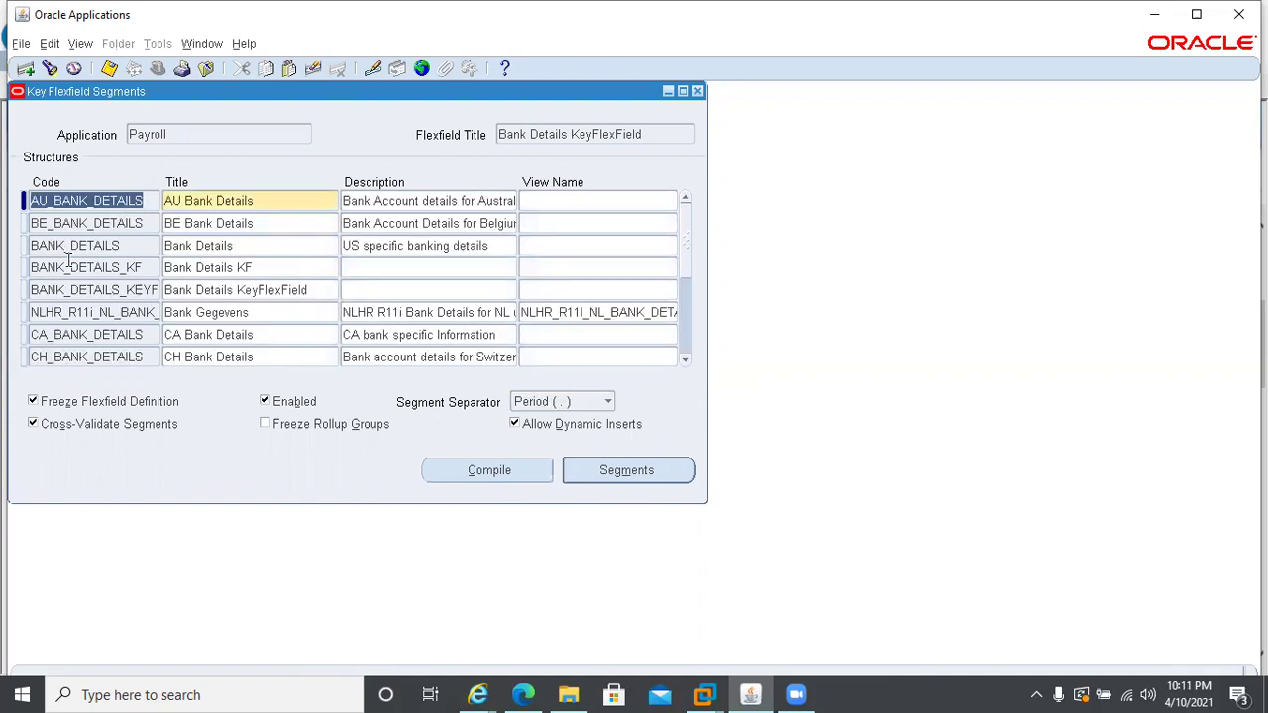
- Review the segments of the BANK_DETAILS_KF structure
click(99, 246)
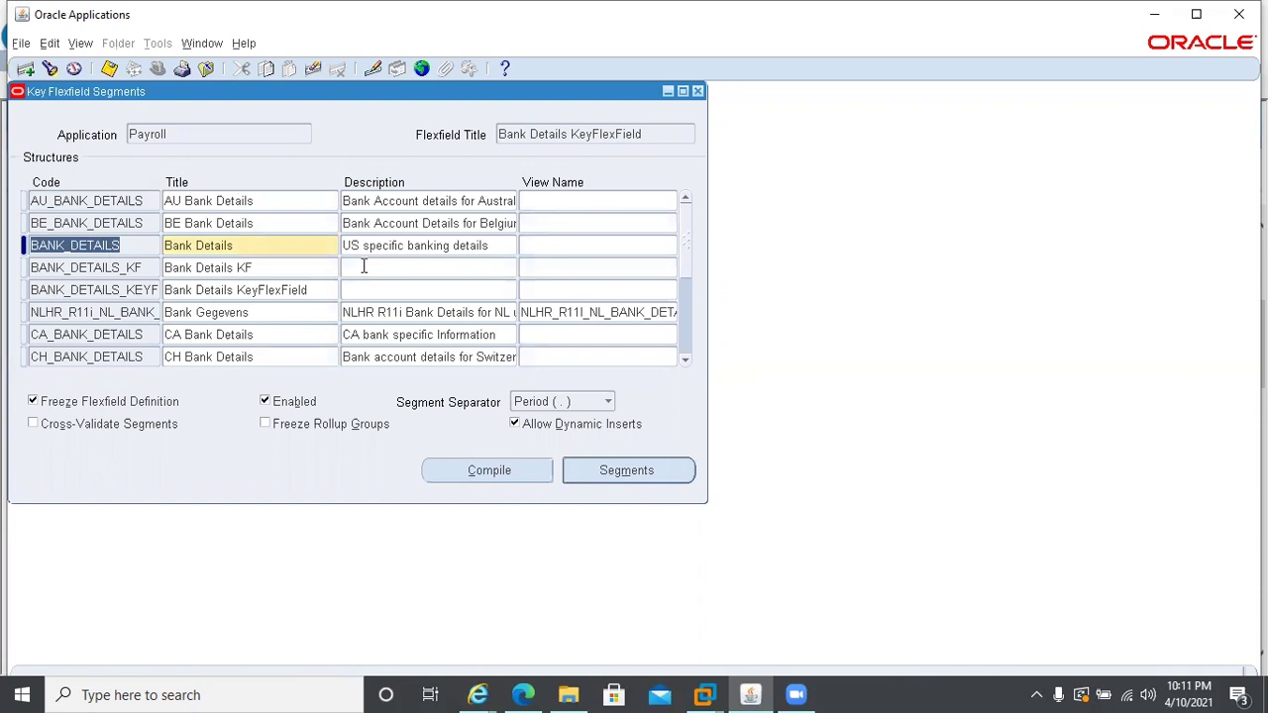
key(Down)
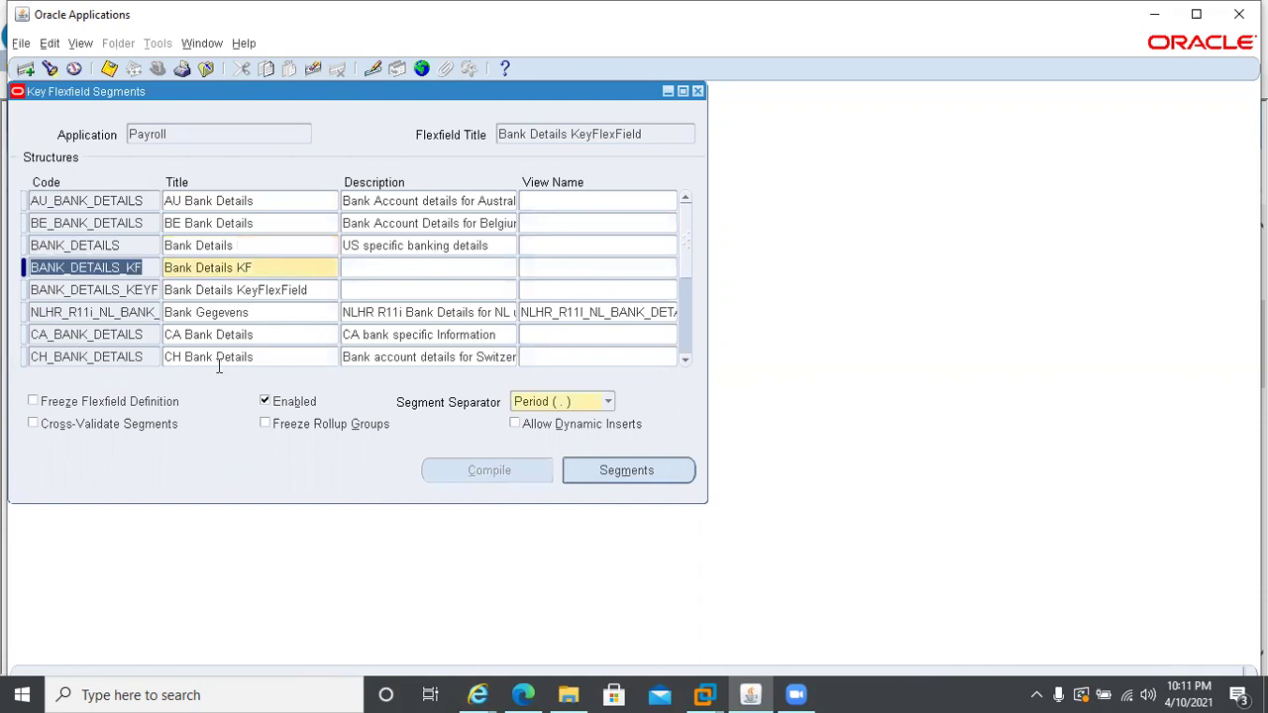
click(646, 477)
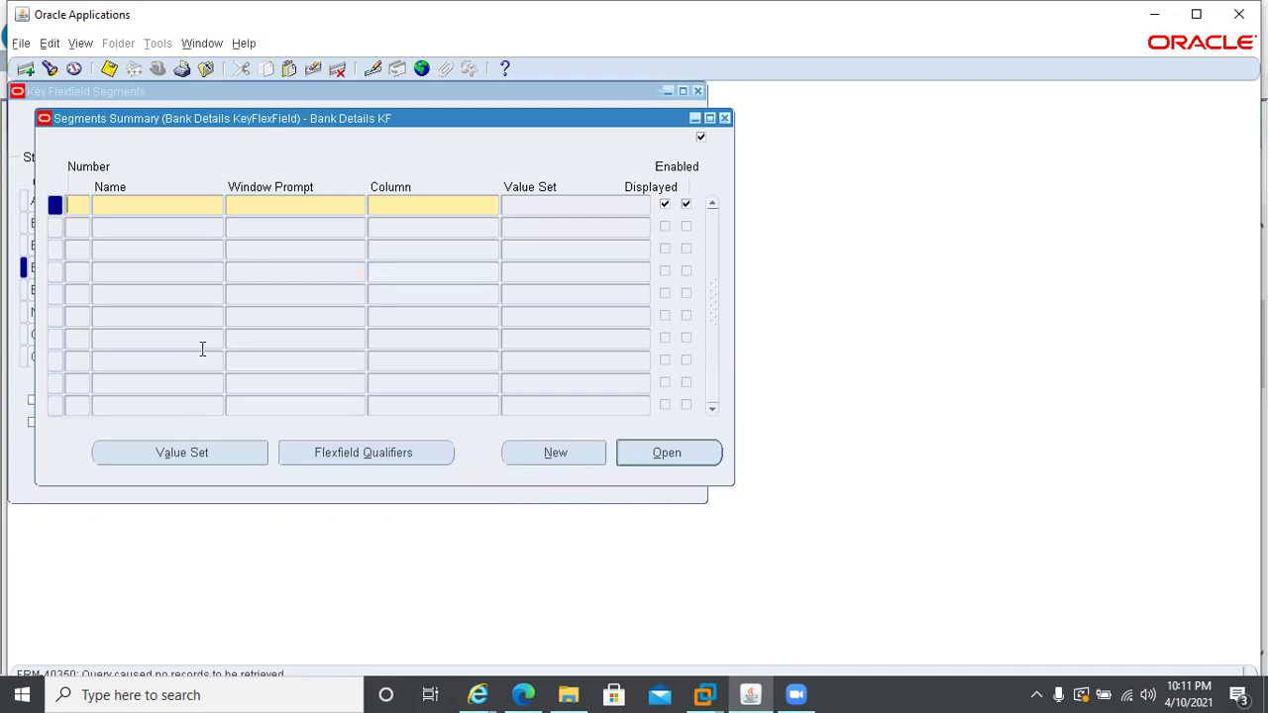
click(724, 119)
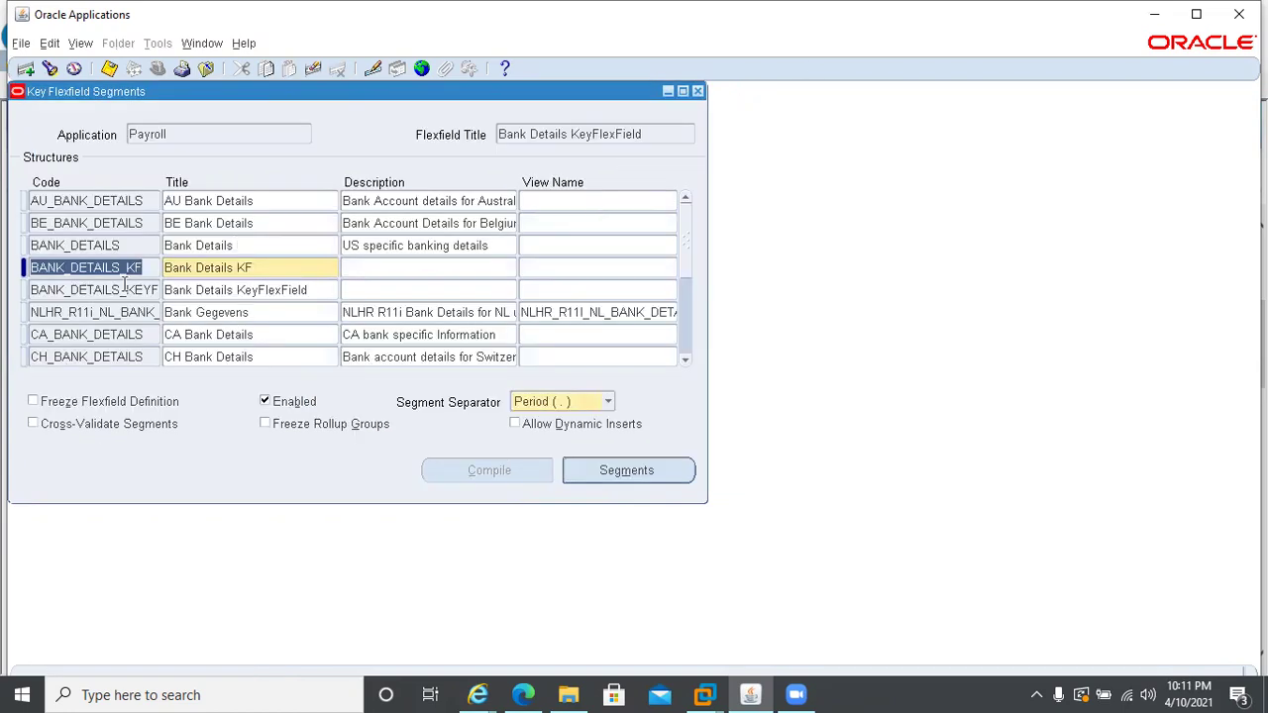
- Browse down the bank details structures from CH_BANK_DETAILS to GB_BANK_DETAILS
key(Down)
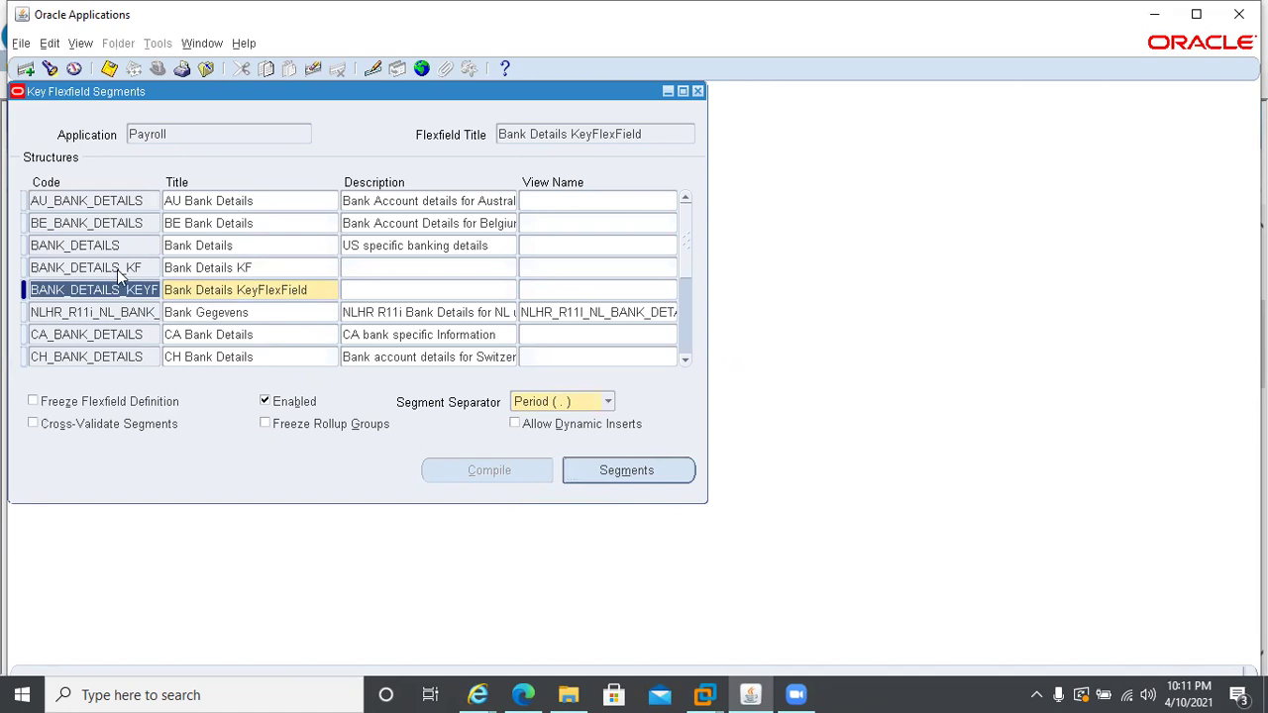
key(Down)
key(Down)
key(Down)
key(Down)
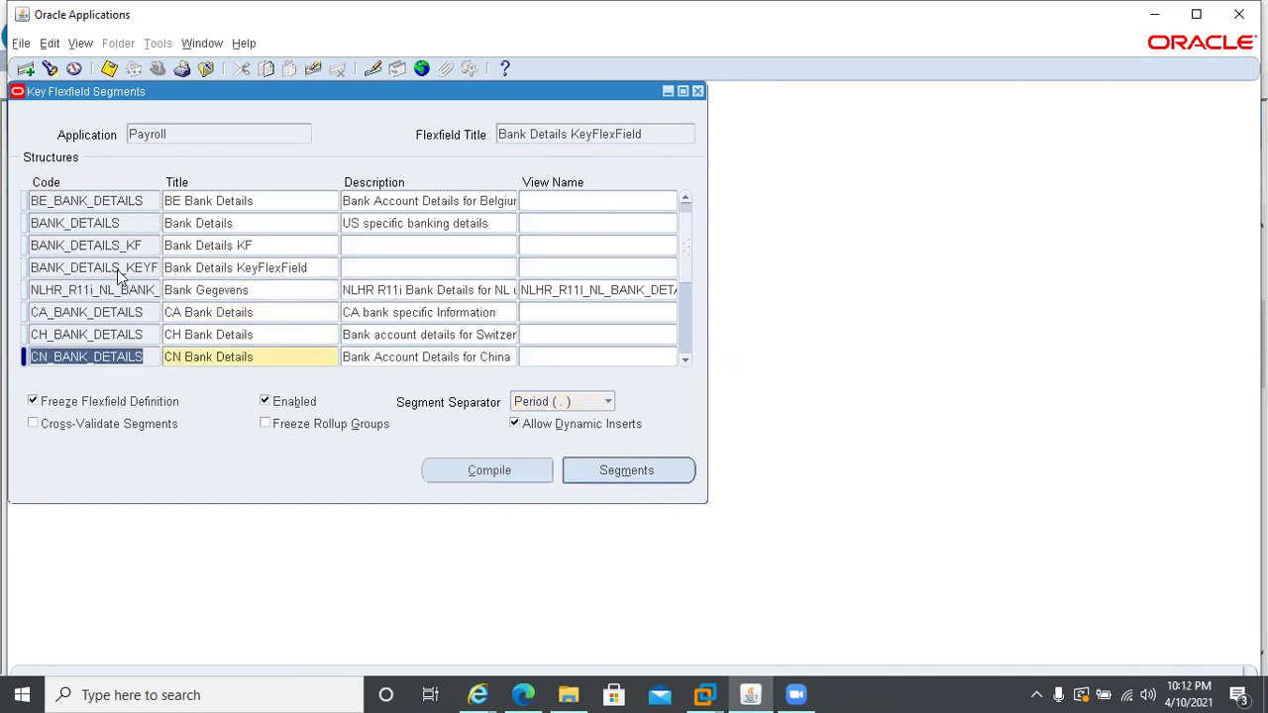
key(Down)
key(Down)
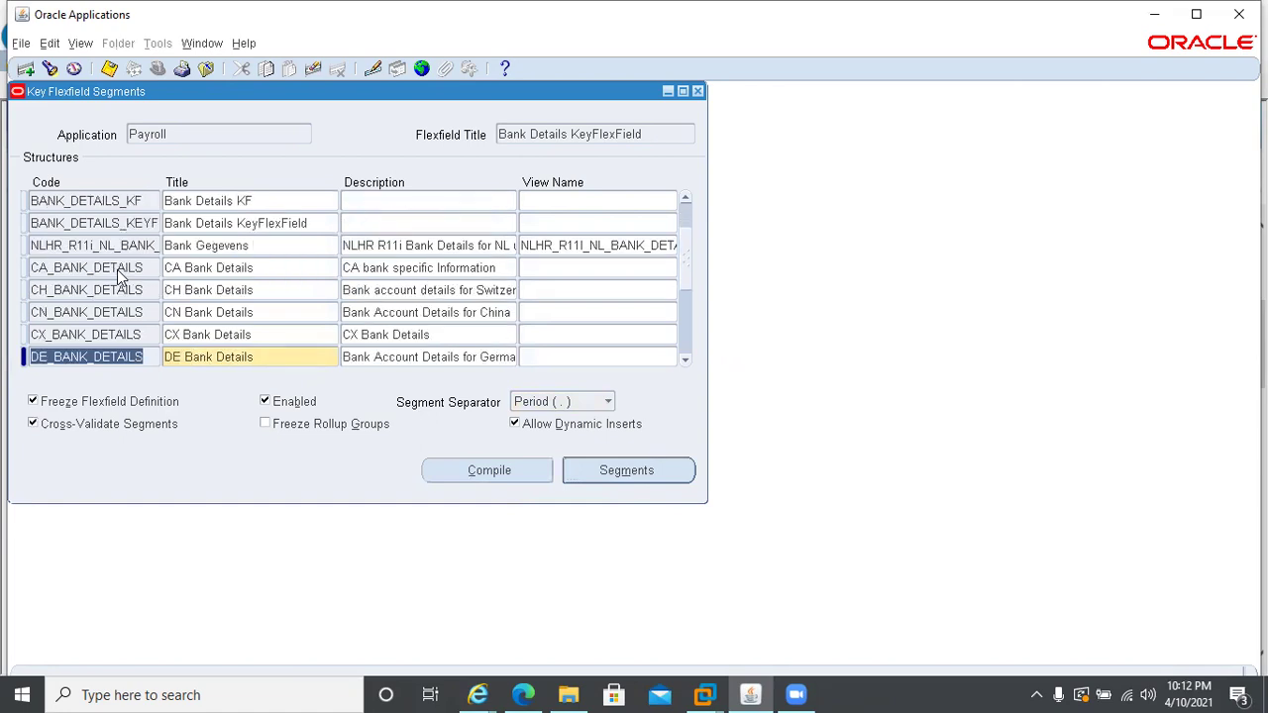
key(Down)
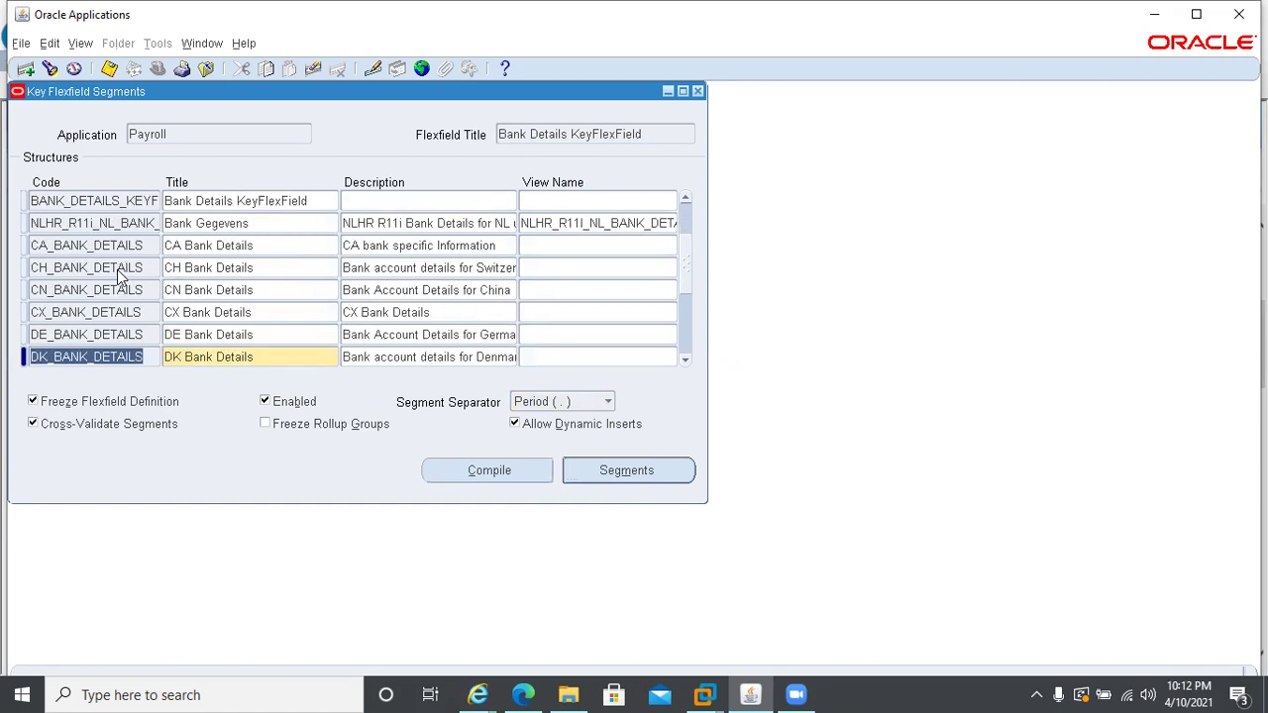
key(Down)
key(Down)
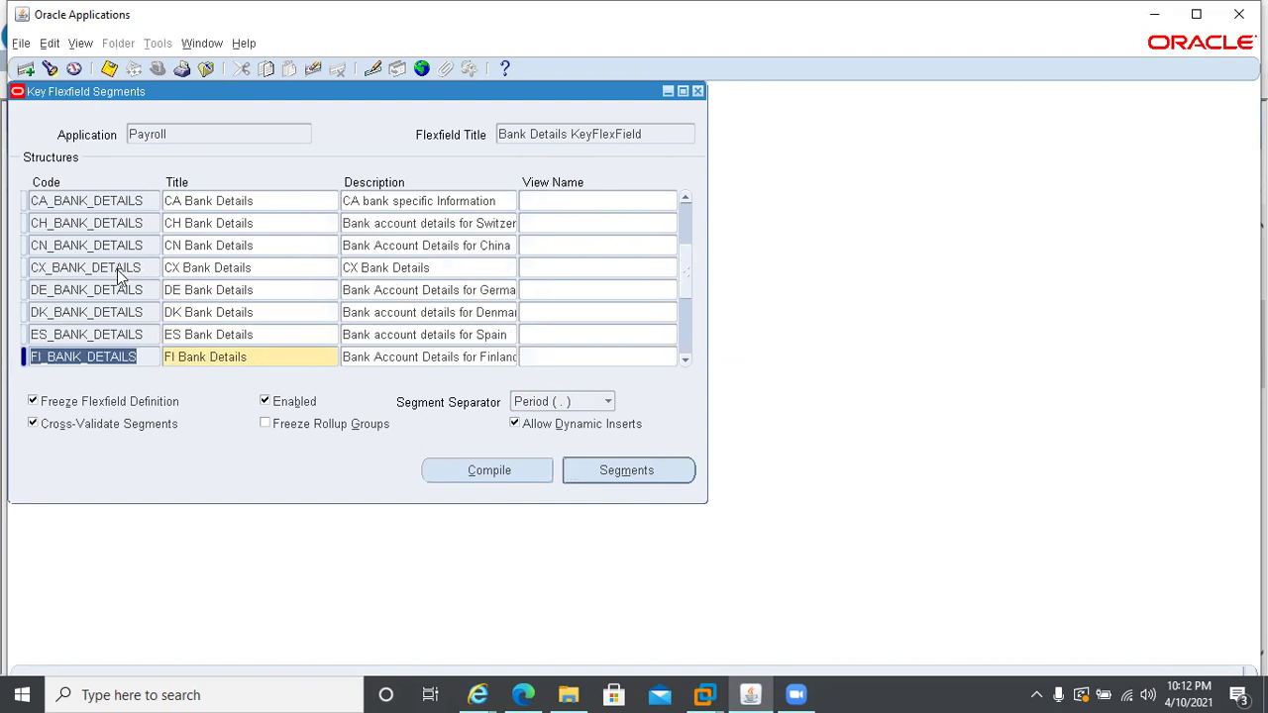
key(Down)
key(Down)
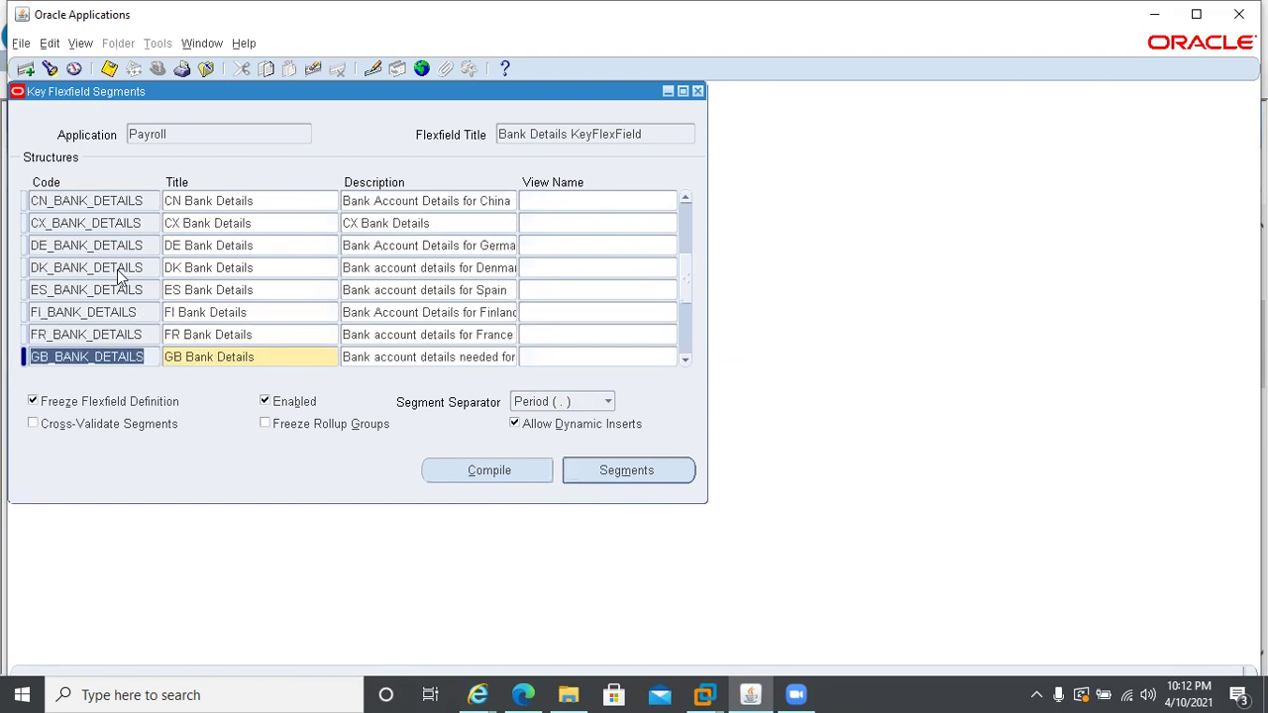
key(Down)
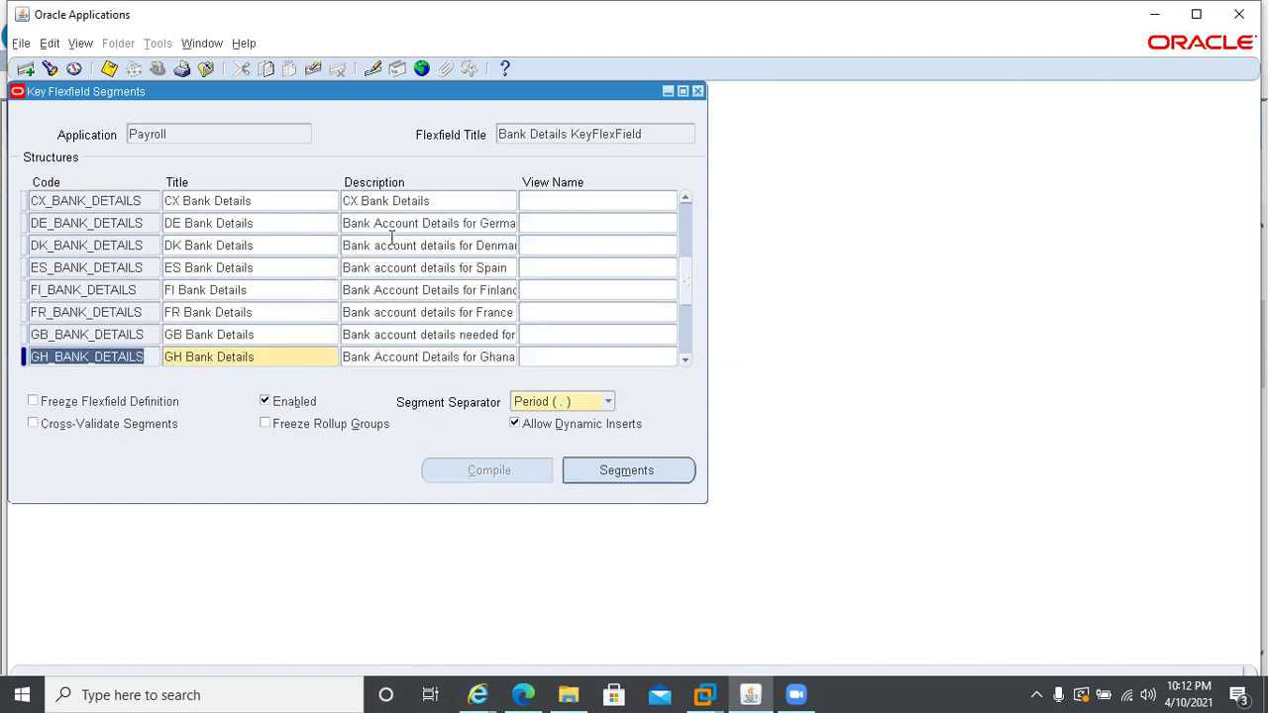
- Query description %Arab% and review SA Bank Details' four segments
key(F11)
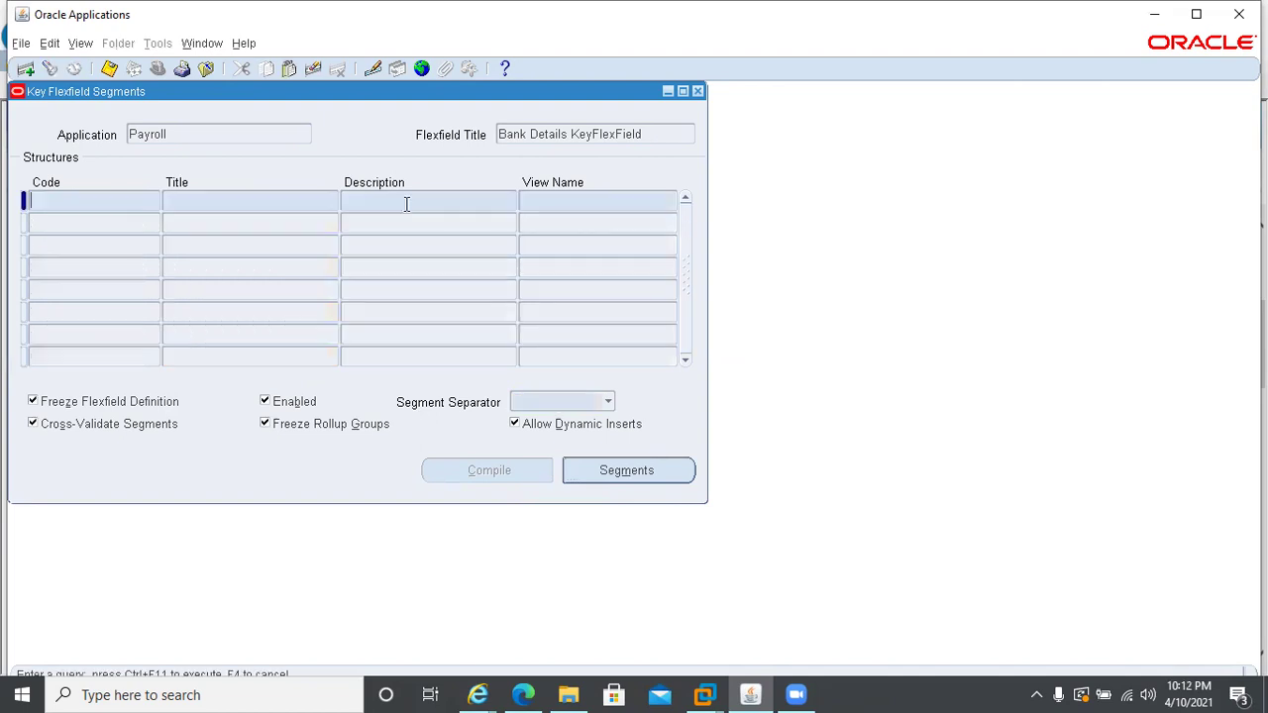
click(406, 203)
text(%Arab%)
key(ctrl+F11)
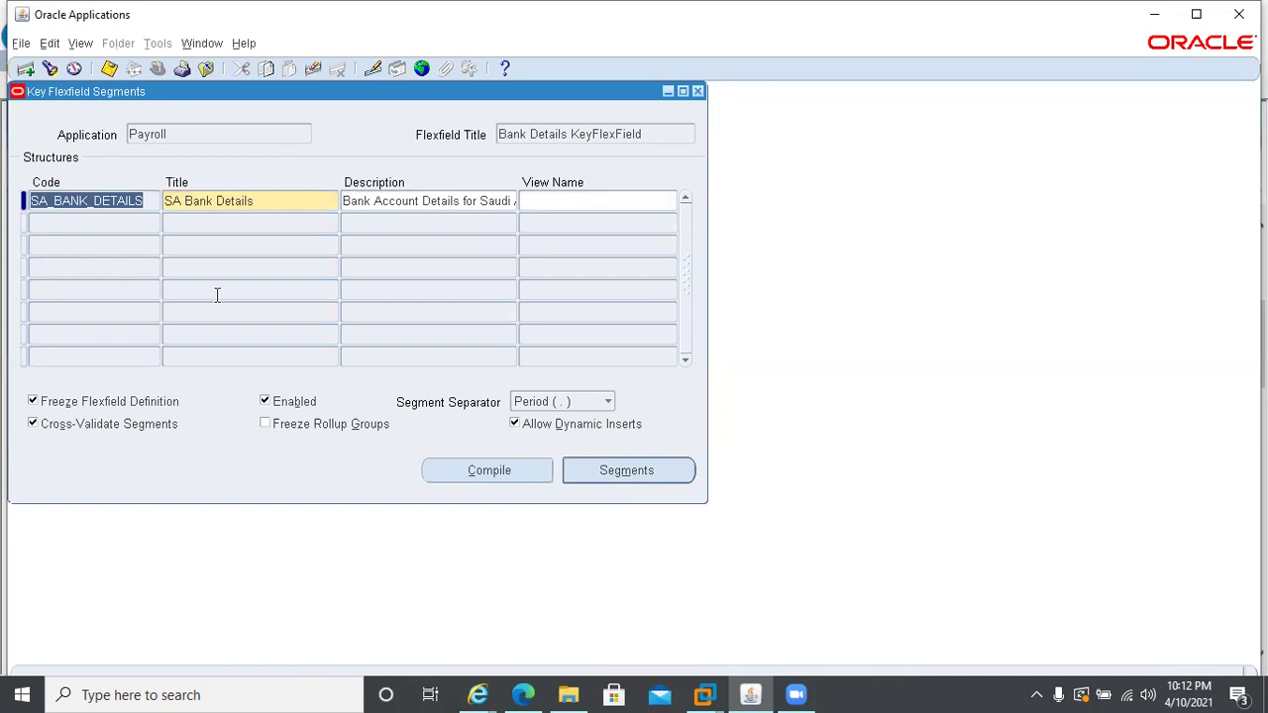
click(631, 477)
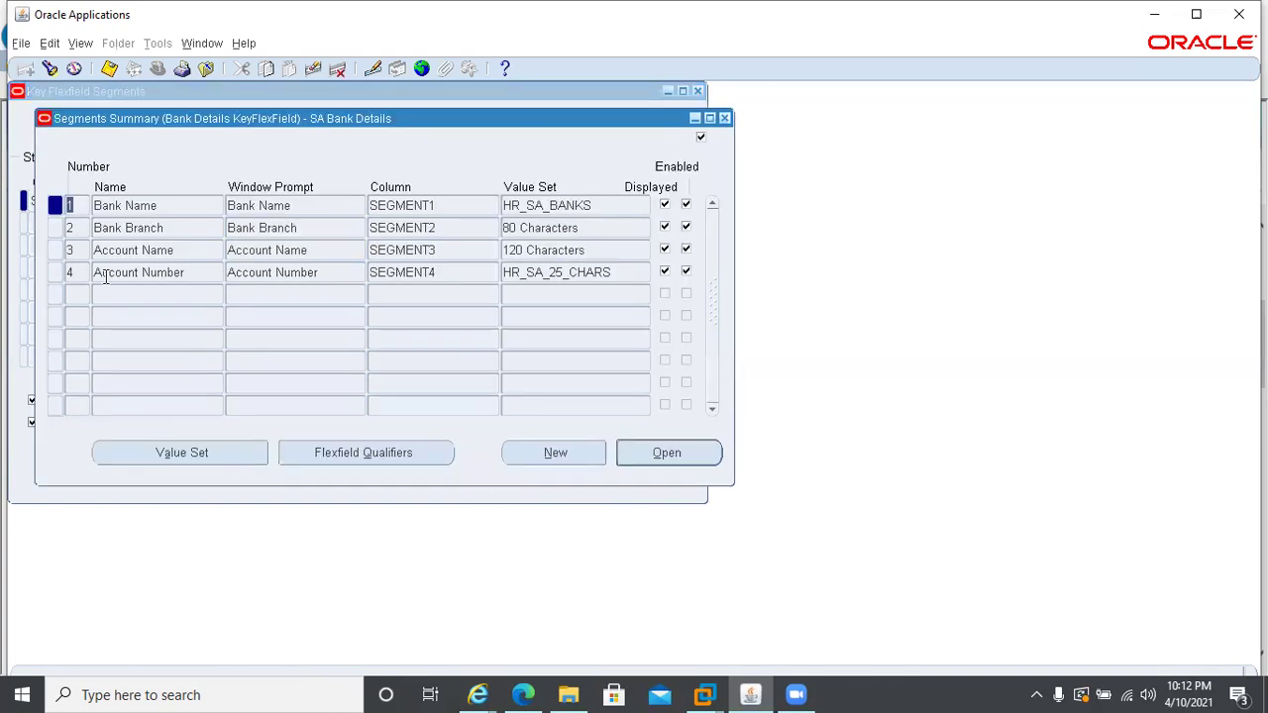
click(724, 118)
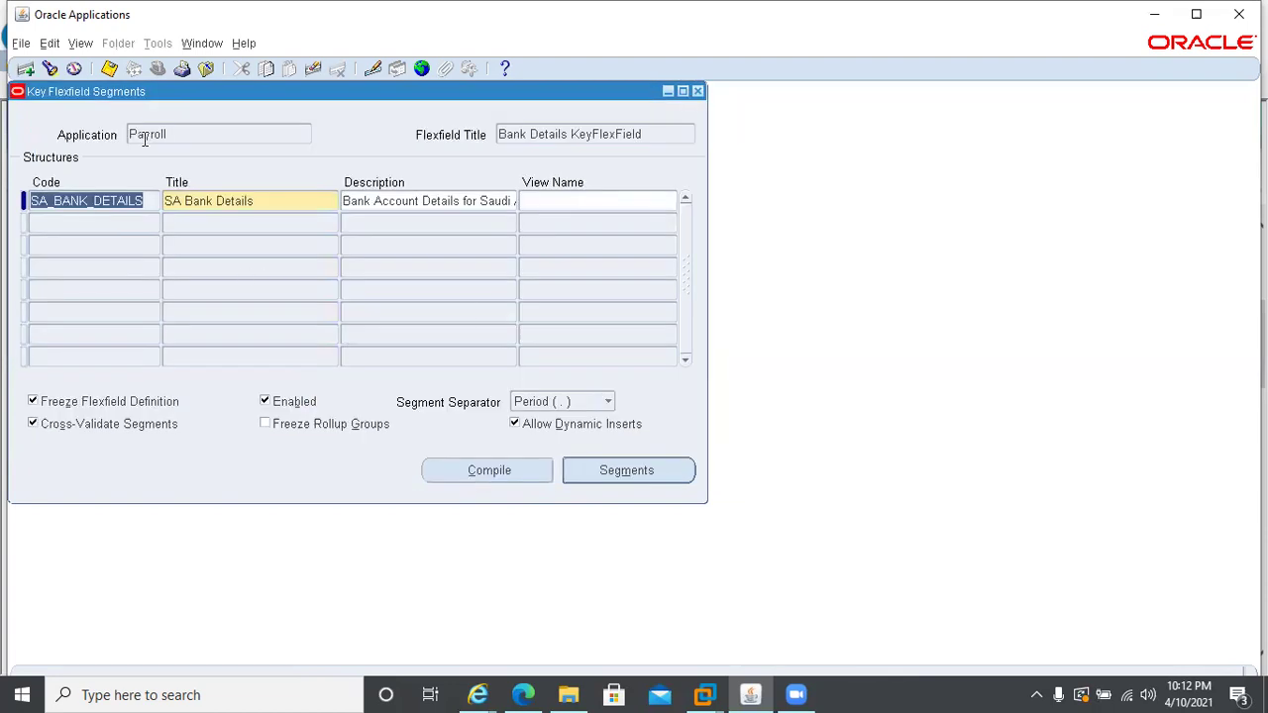
- Query description %AE% to retrieve UAE Bank Details and list its six segments with value sets
key(F11)
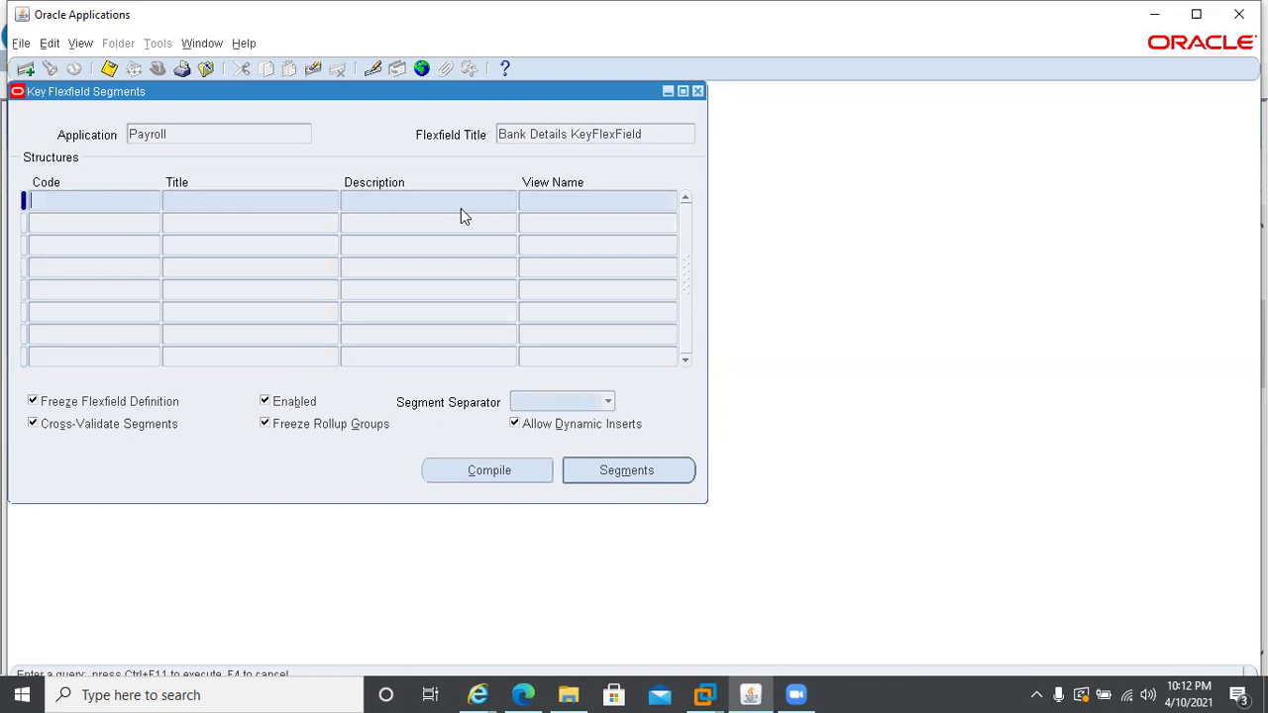
click(431, 201)
text(%AE%)
key(ctrl+F11)
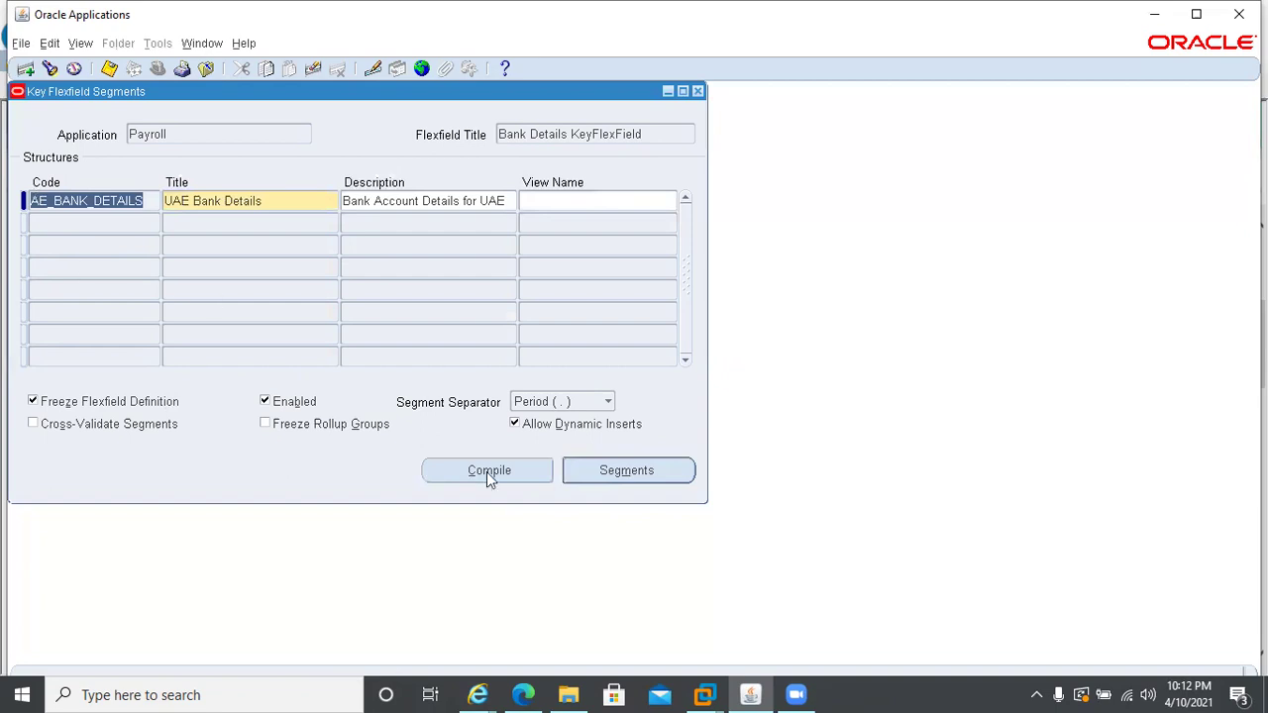
click(594, 468)
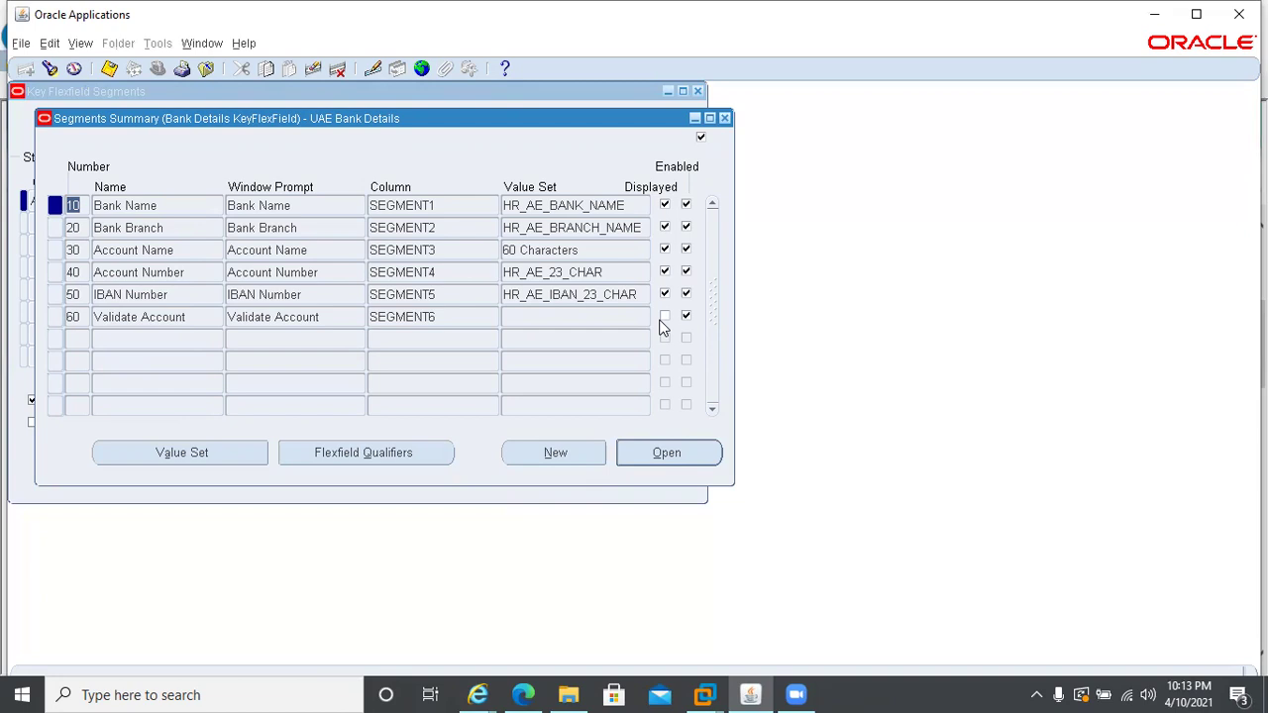
click(526, 205)
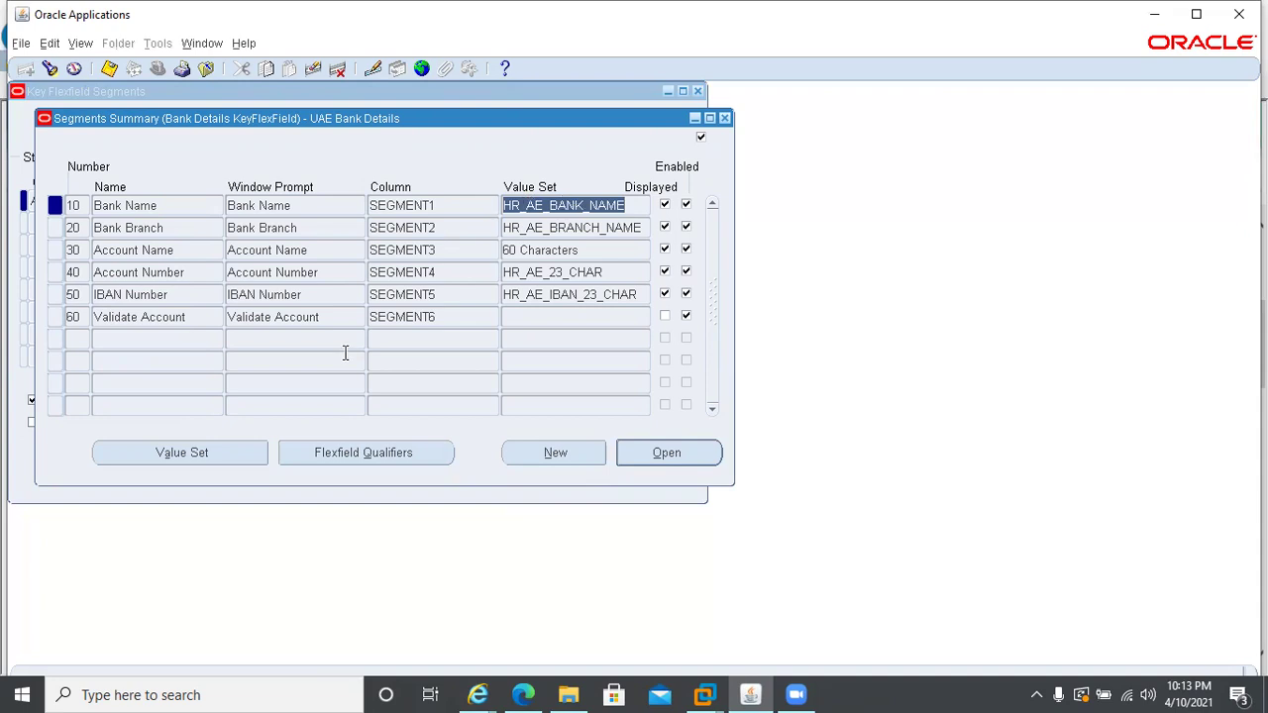
click(193, 455)
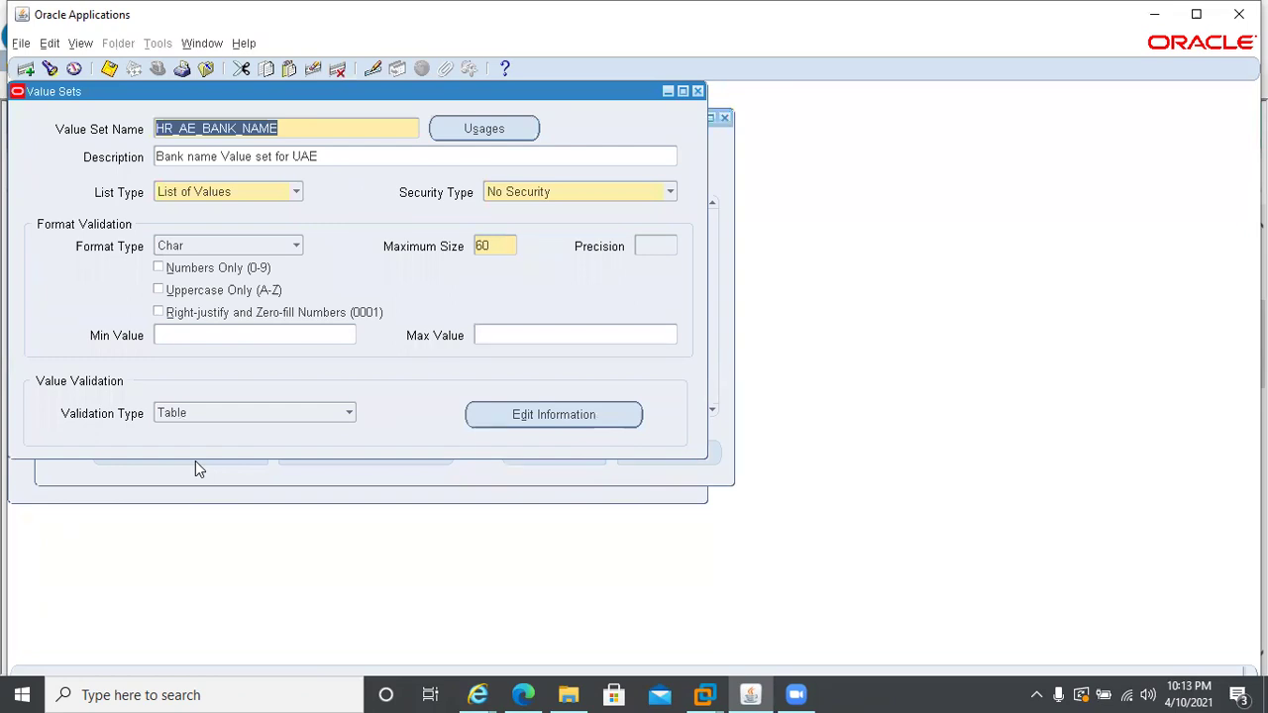
click(557, 414)
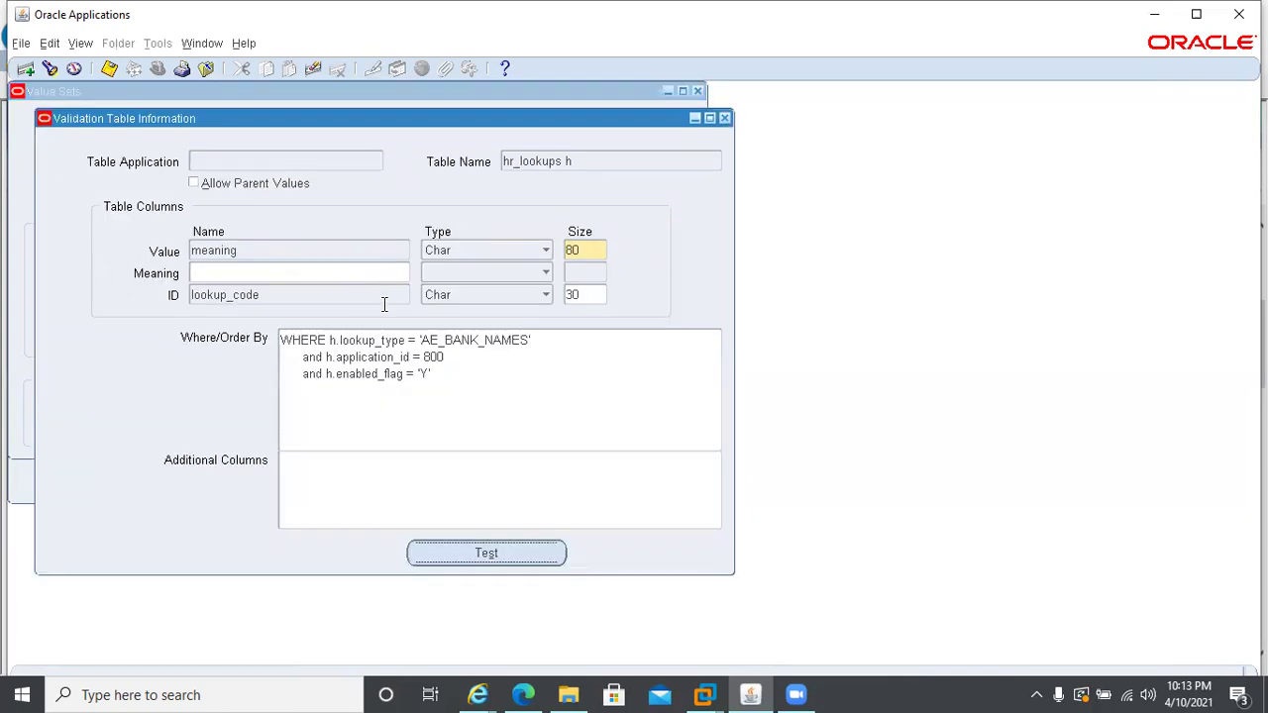
click(586, 166)
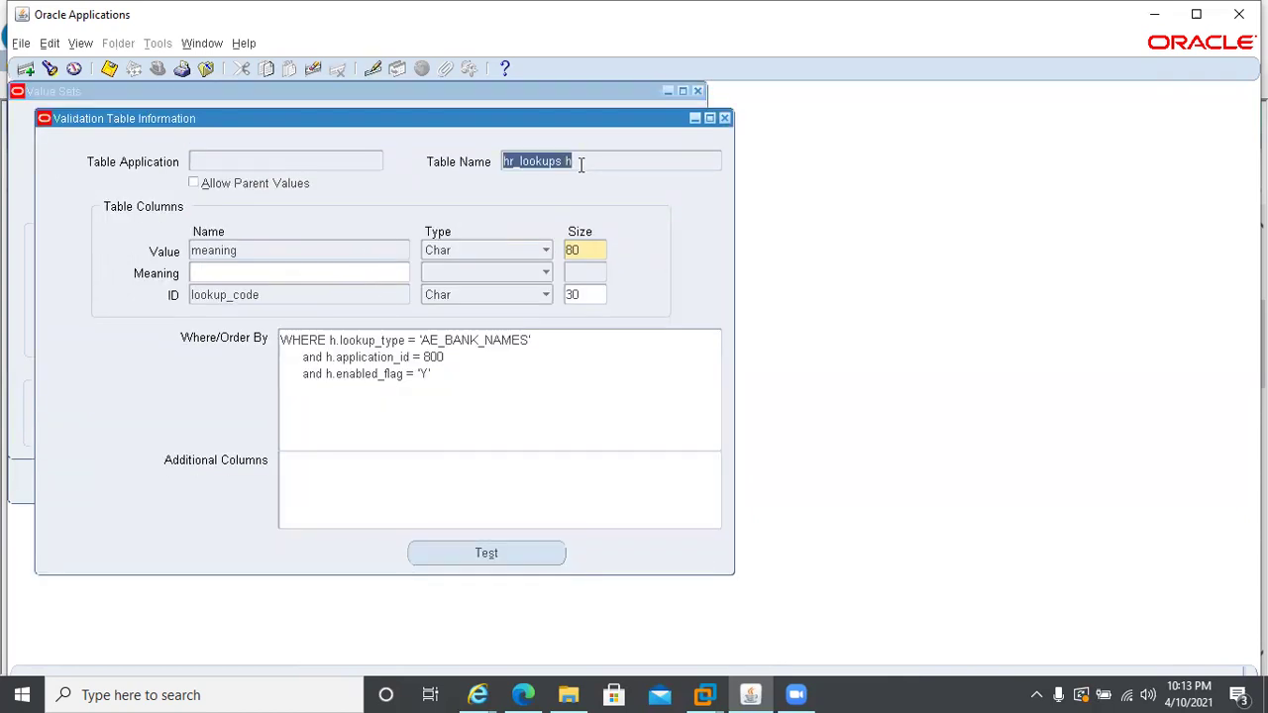
click(422, 342)
click(422, 341)
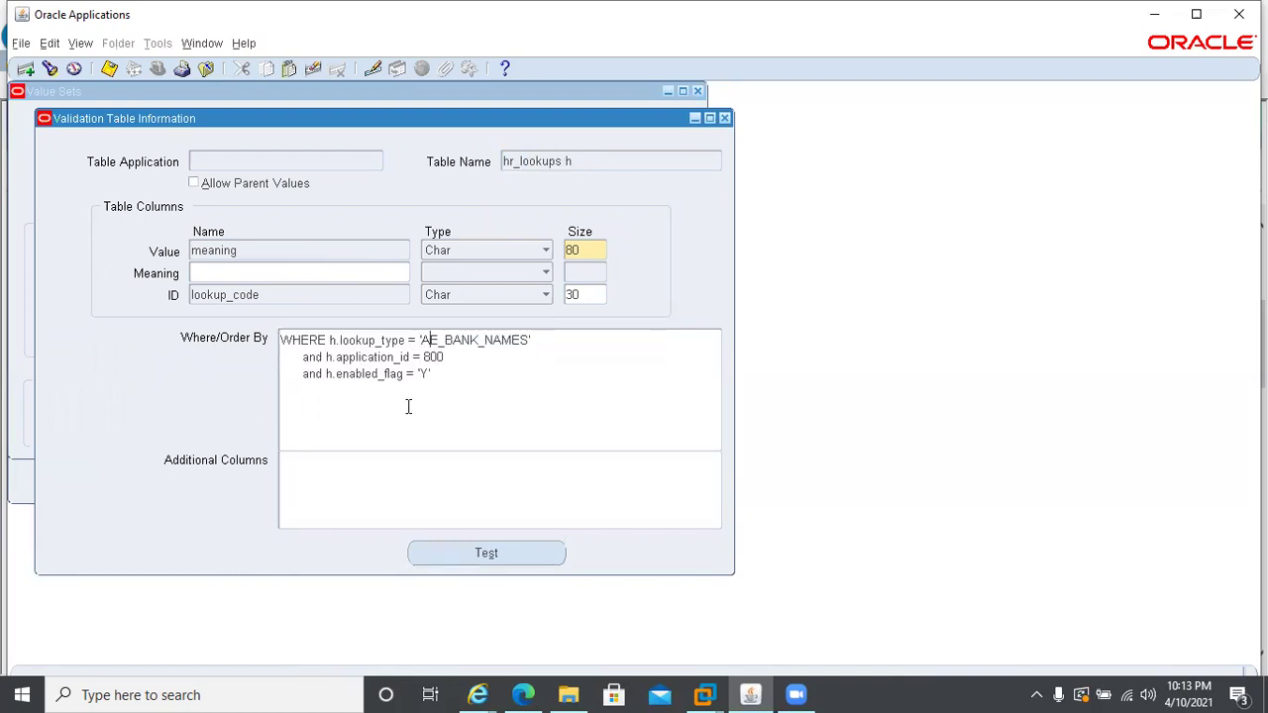
key(shift+Right)
key(Left)
key(Left)
key(Left)
key(shift+End)
key(ctrl+c)
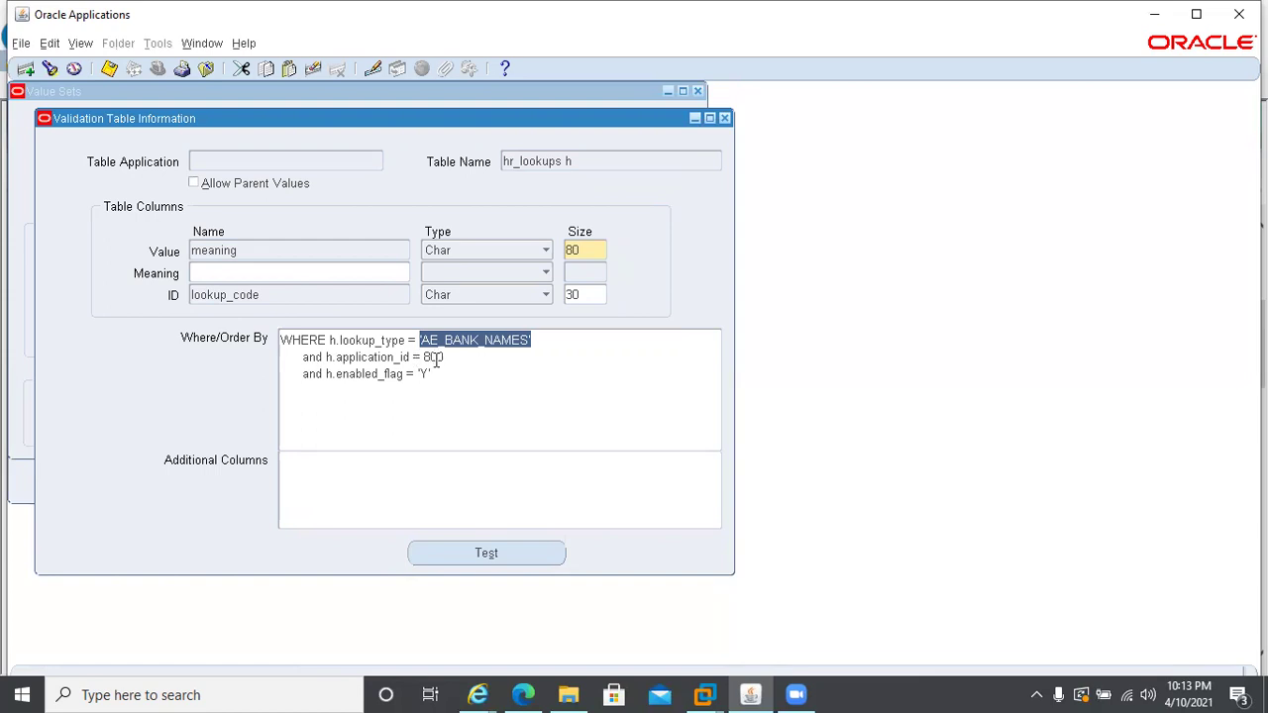
mouse_move(476, 693)
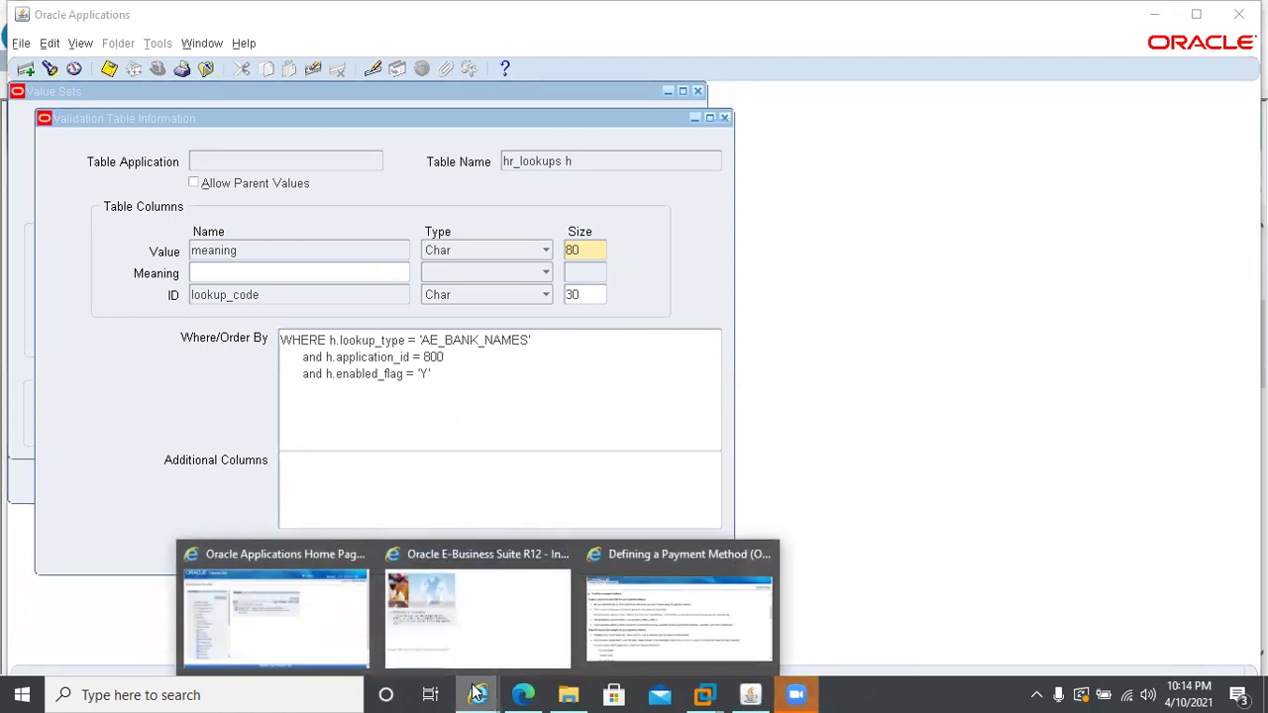
click(276, 614)
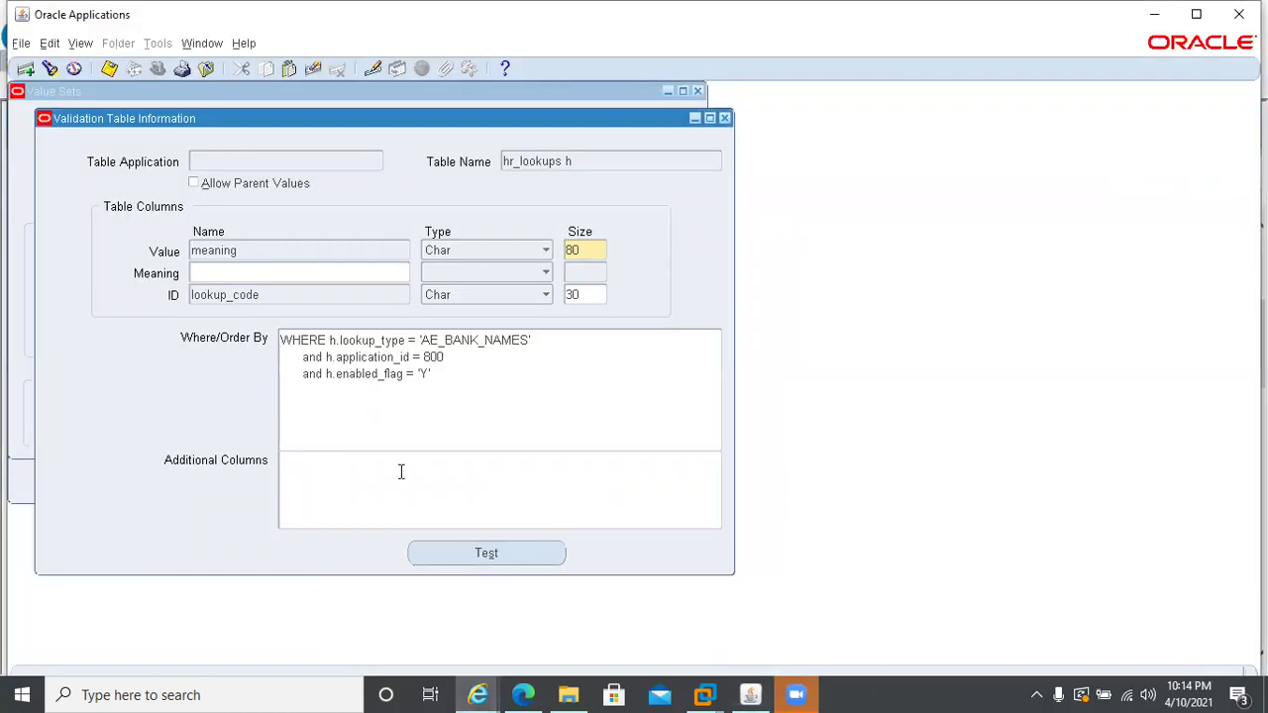
click(724, 118)
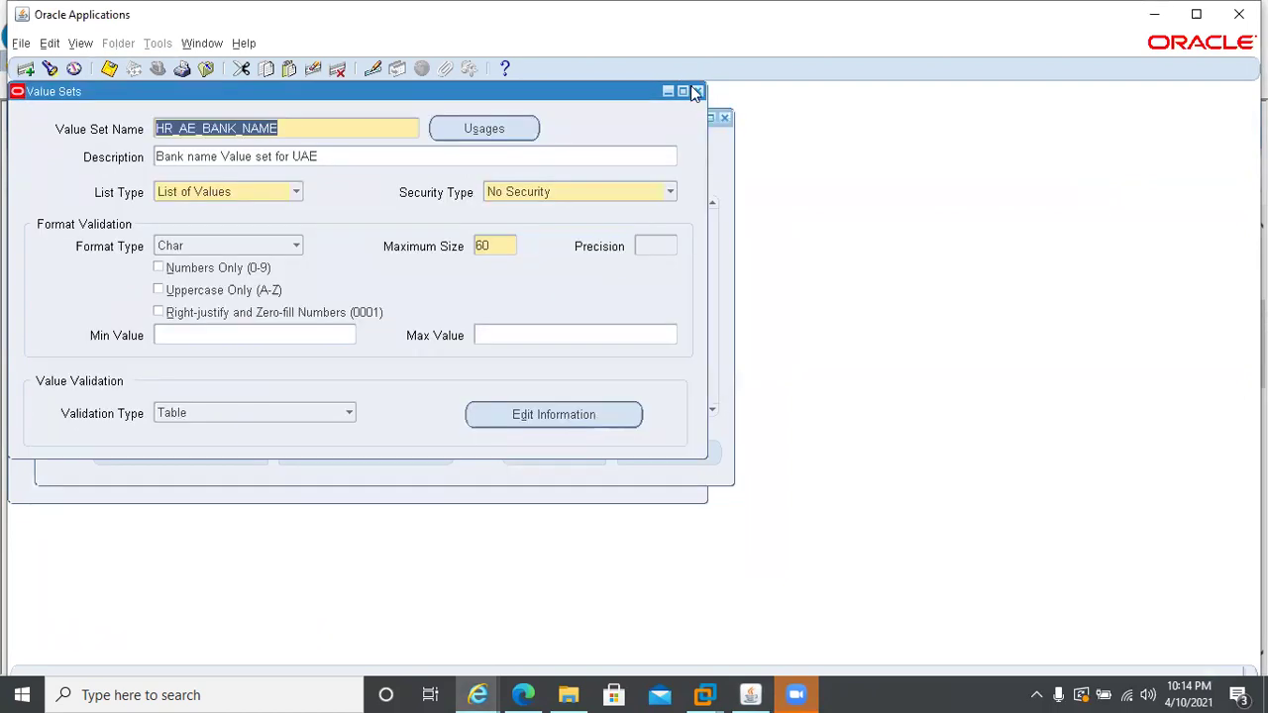
click(696, 92)
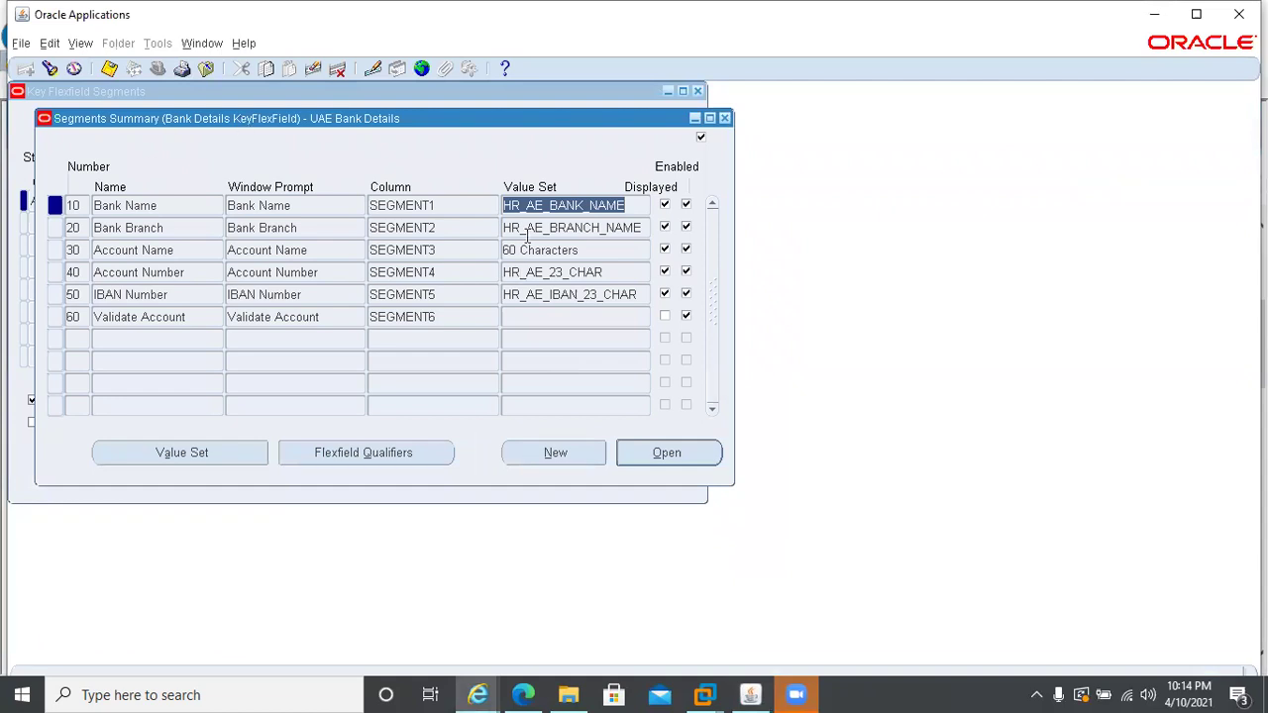
- Review HR_AE_BRANCH_NAME's HR_LOOKUPS AE_BRANCH_NAMES validation, then close back to the AE_BANK_DETAILS structure
click(545, 227)
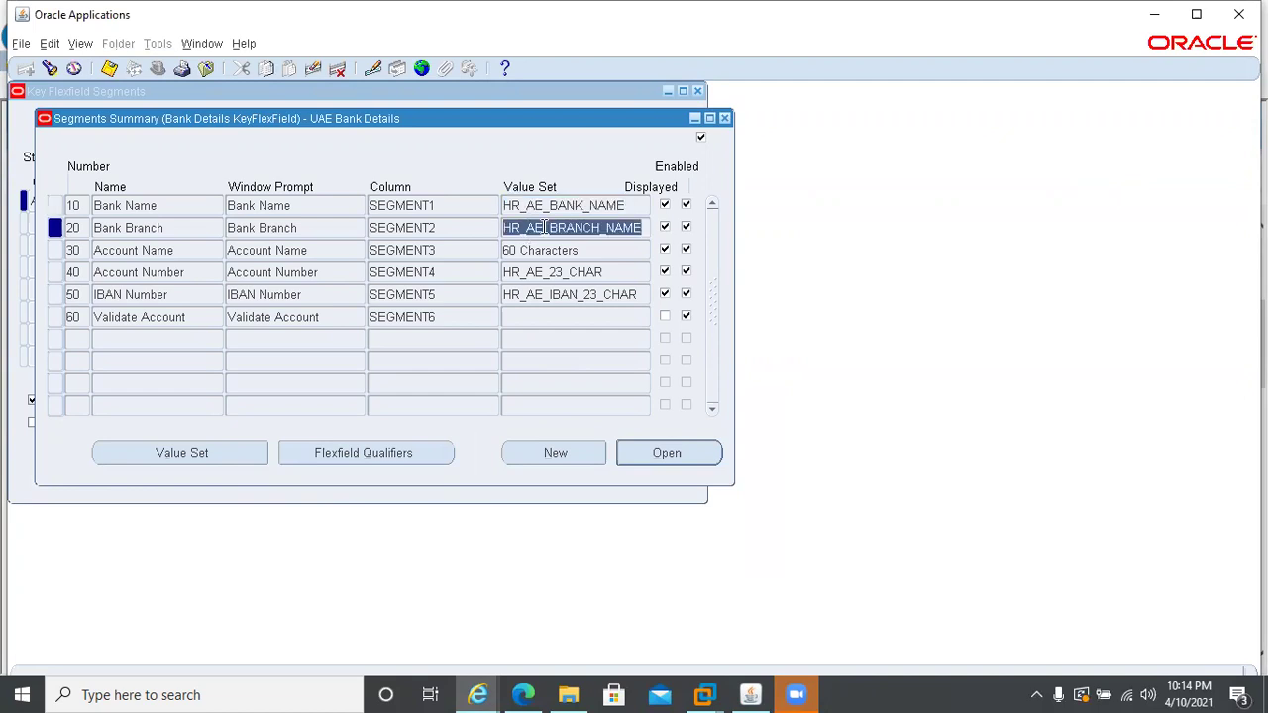
click(544, 227)
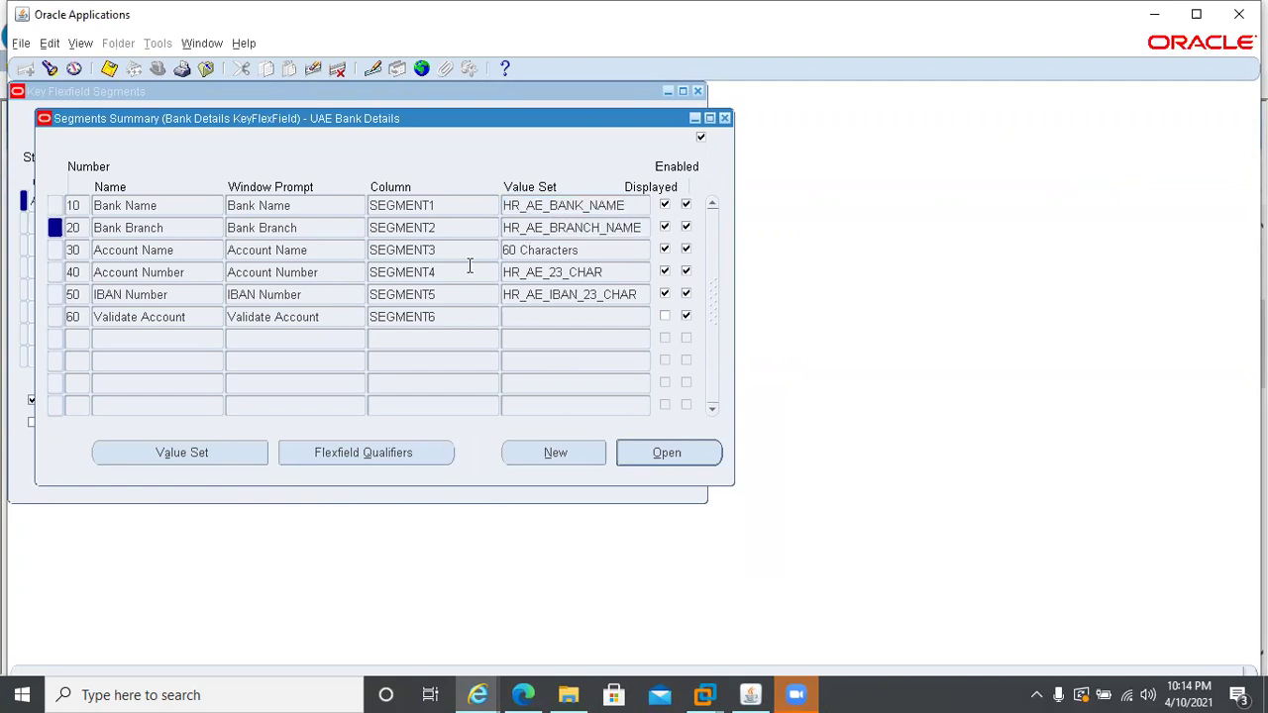
click(235, 453)
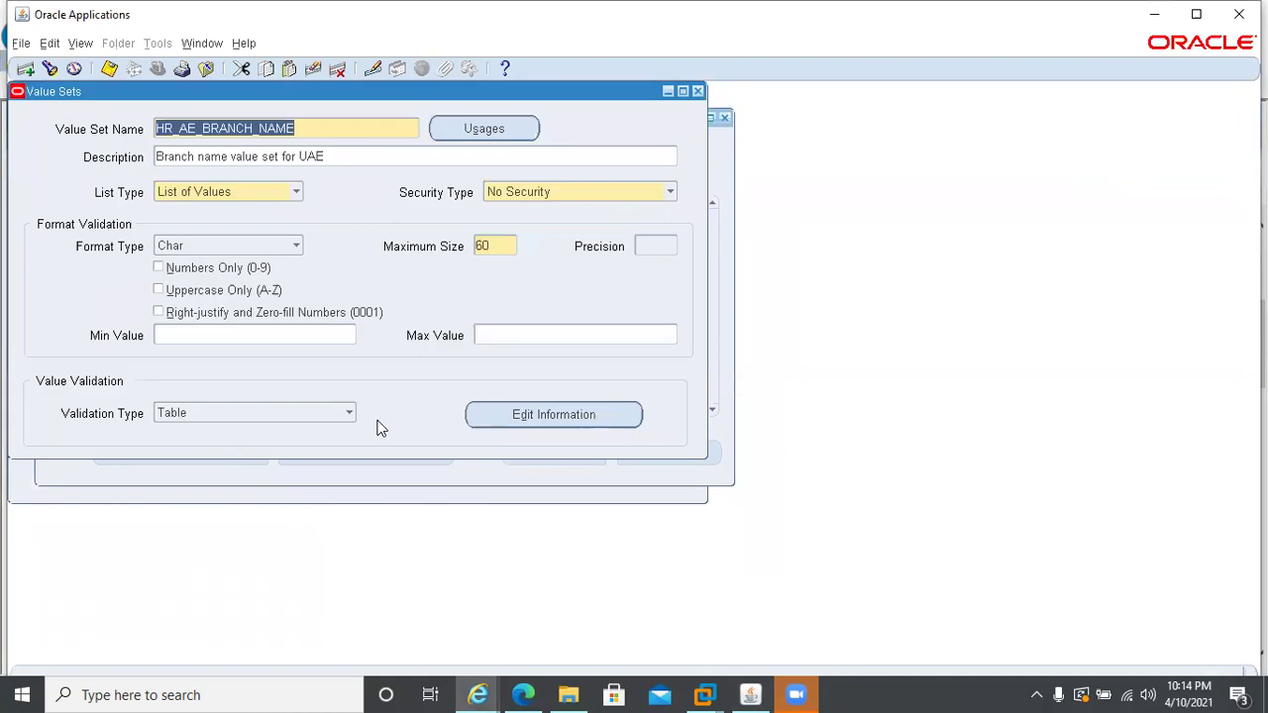
click(504, 416)
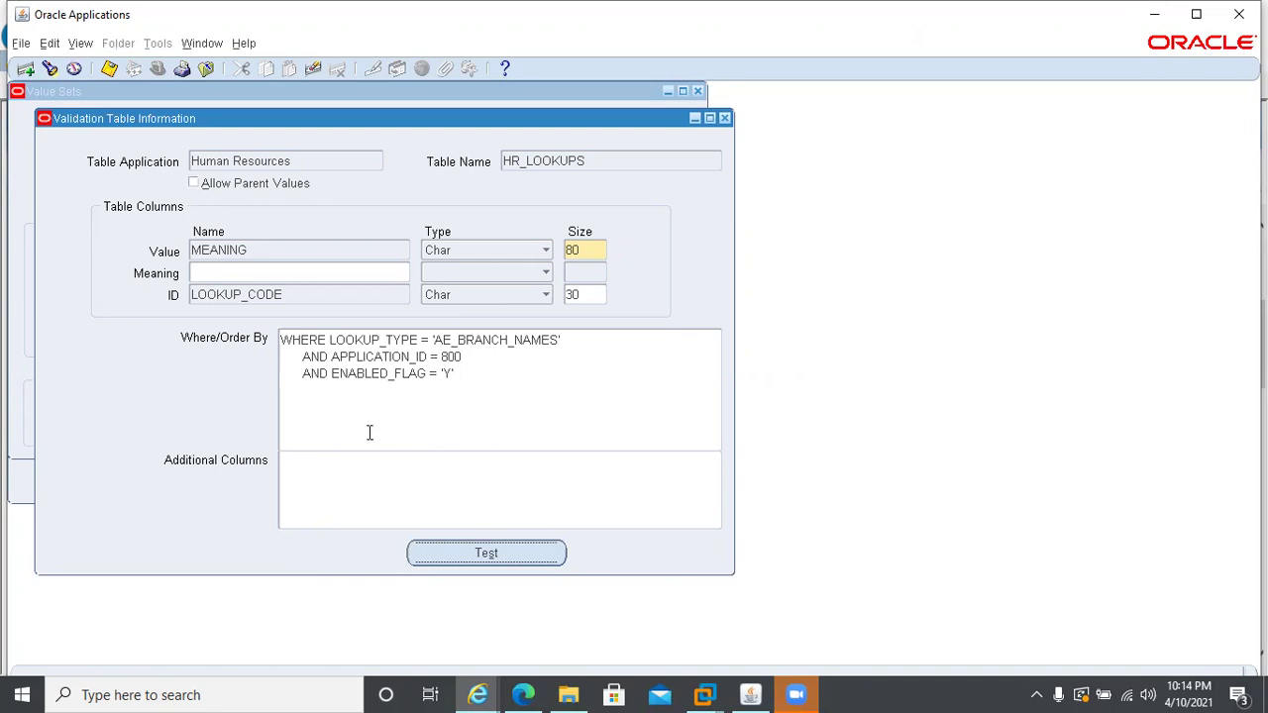
click(723, 119)
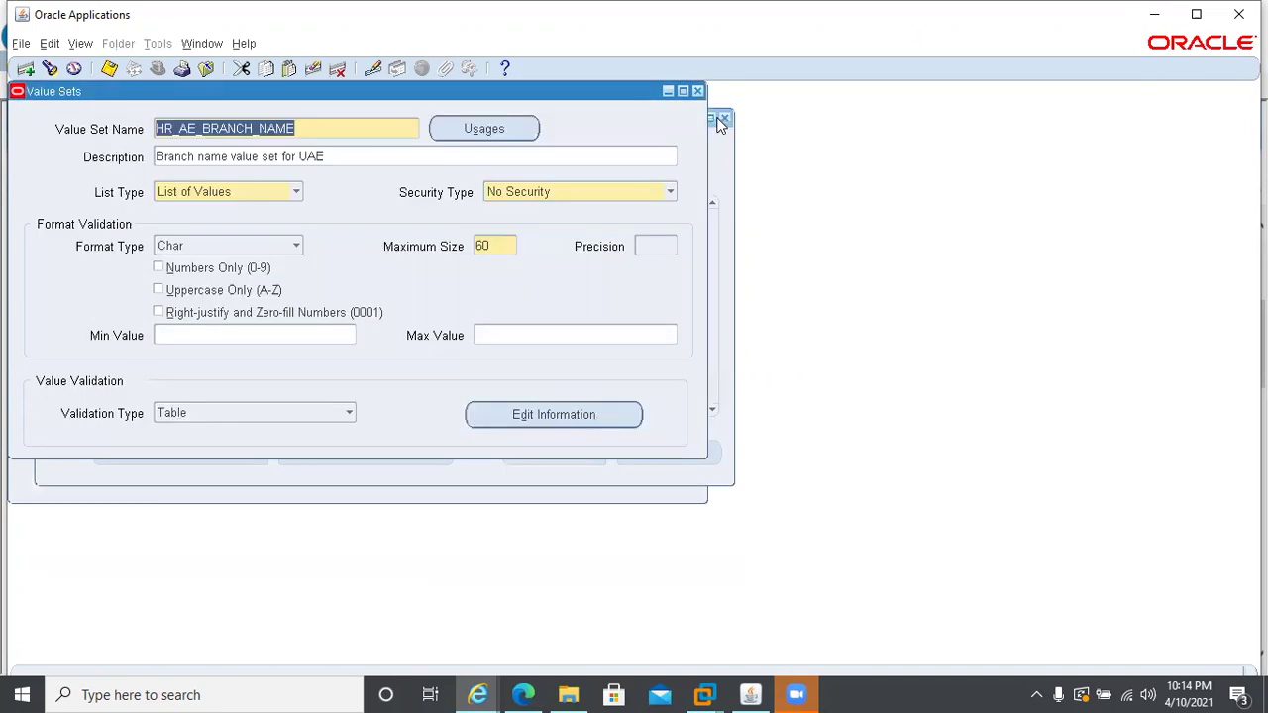
click(698, 91)
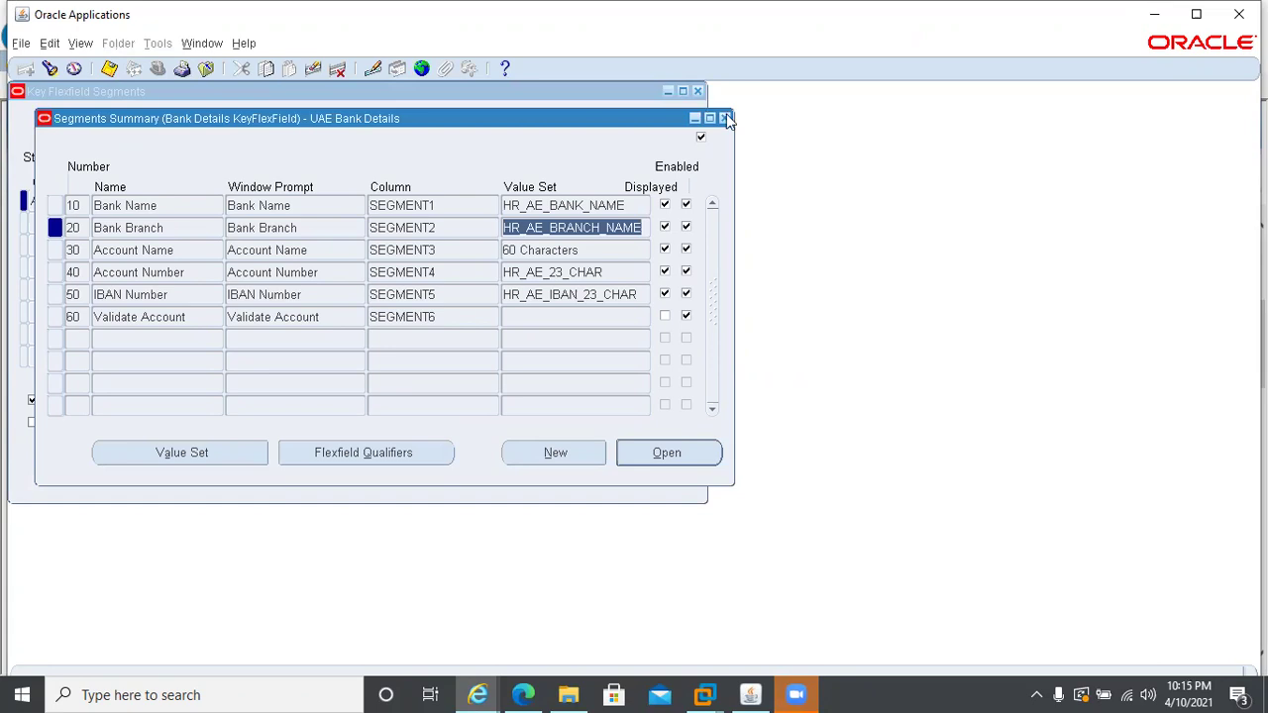
click(726, 119)
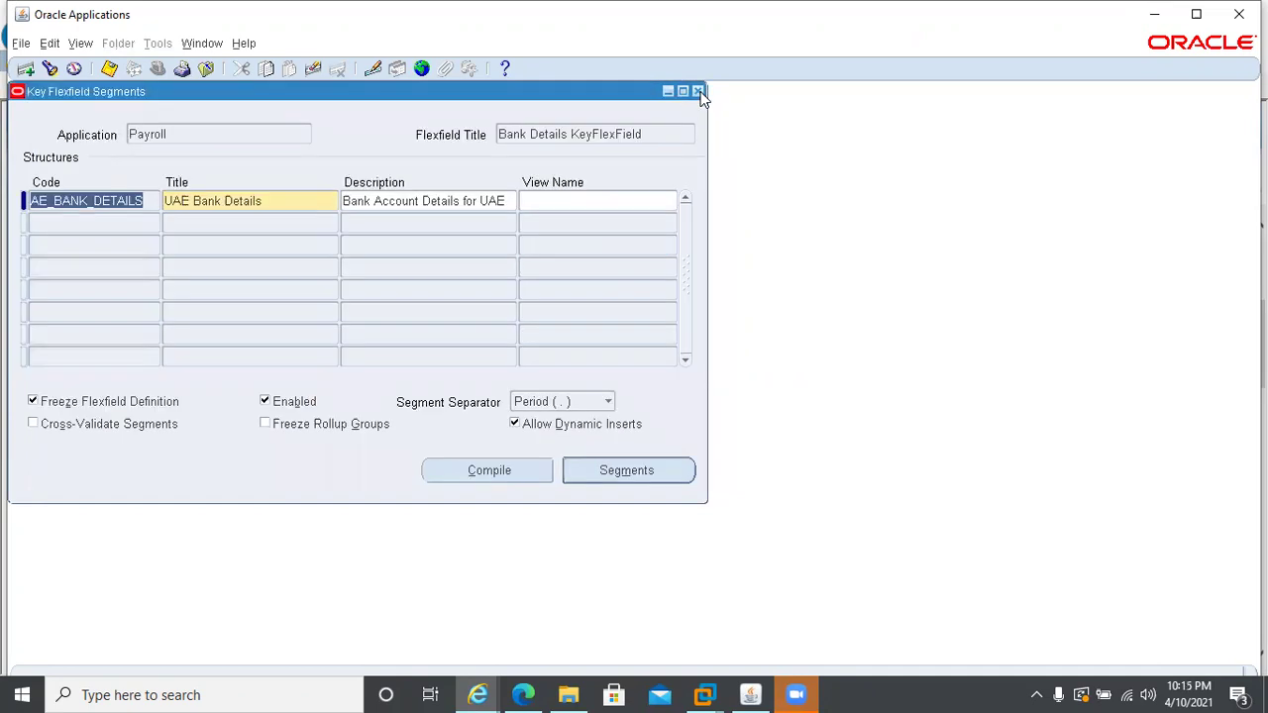
- Switch to the CCL HRMS Super User responsibility and open Other Definitions > Application Utilities Lookups
click(698, 92)
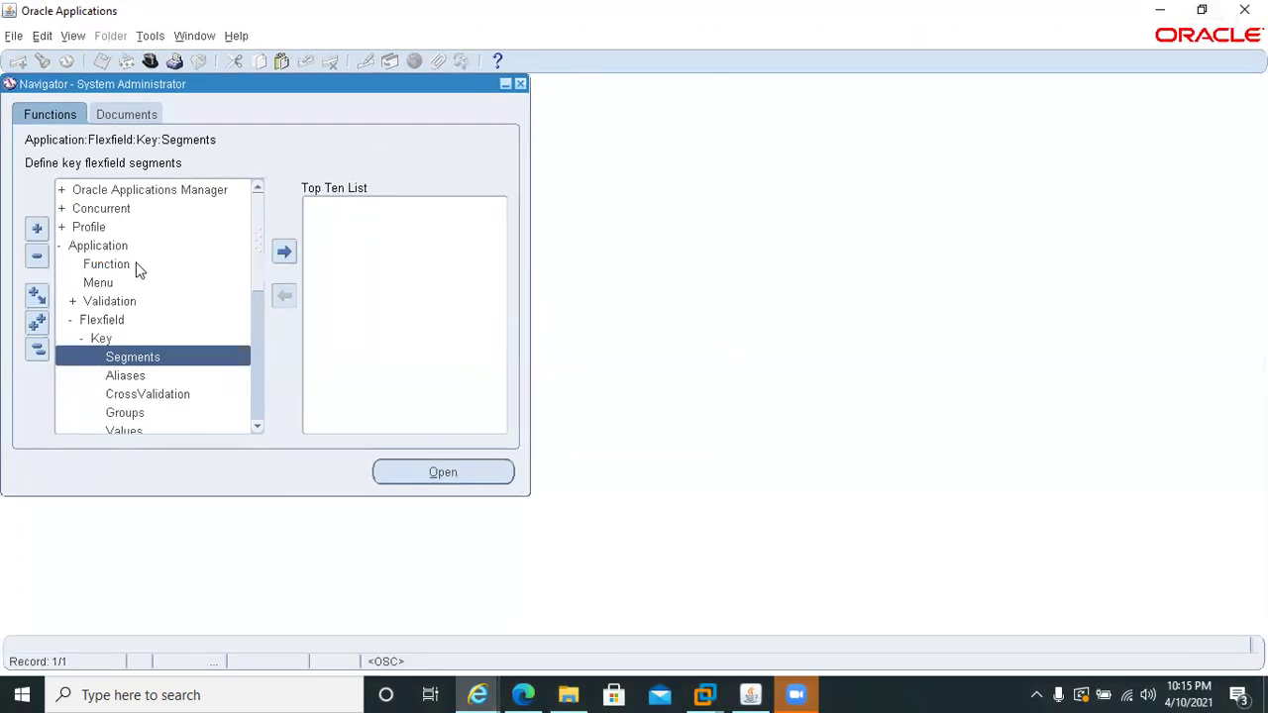
key(alt+f)
key(w)
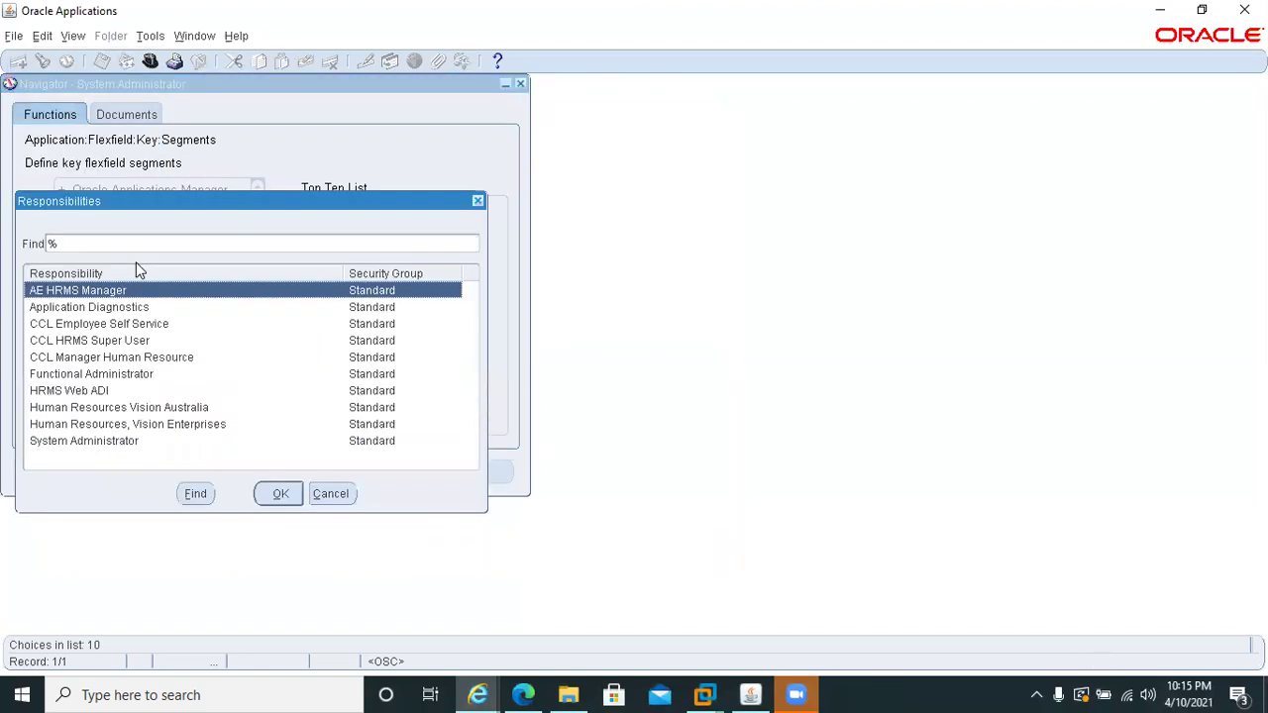
click(86, 309)
double_click(86, 309)
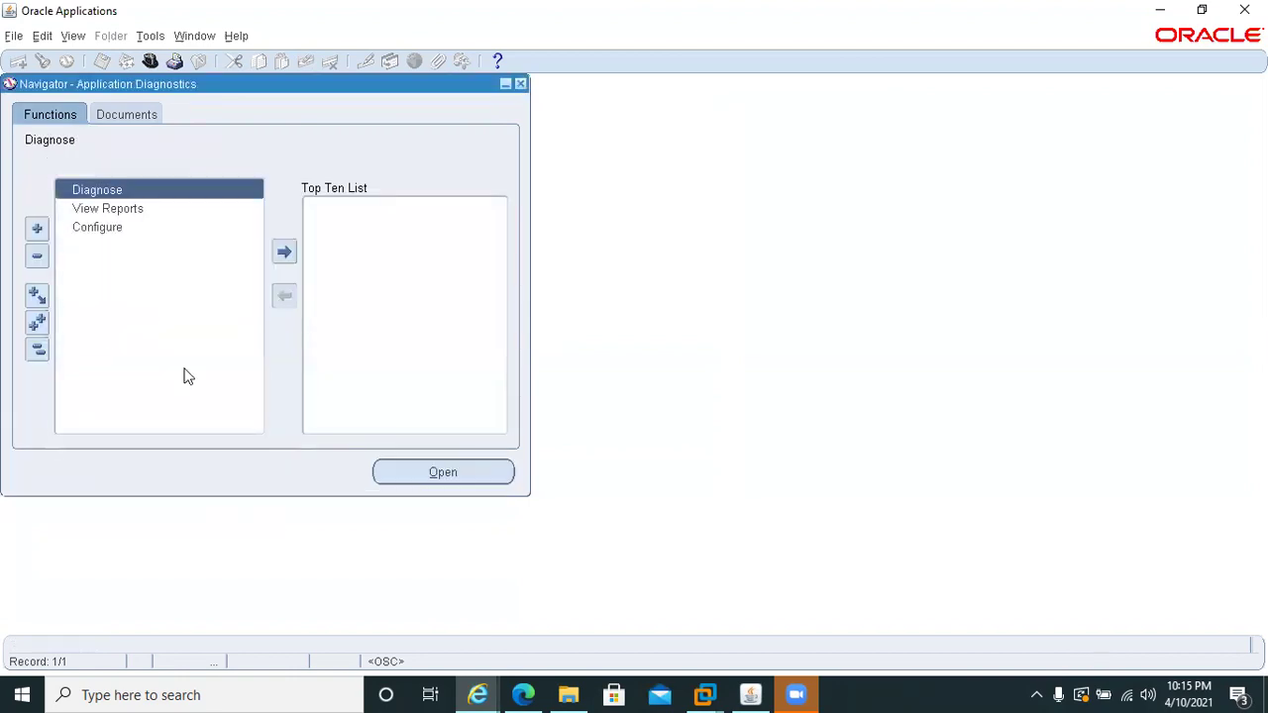
click(150, 61)
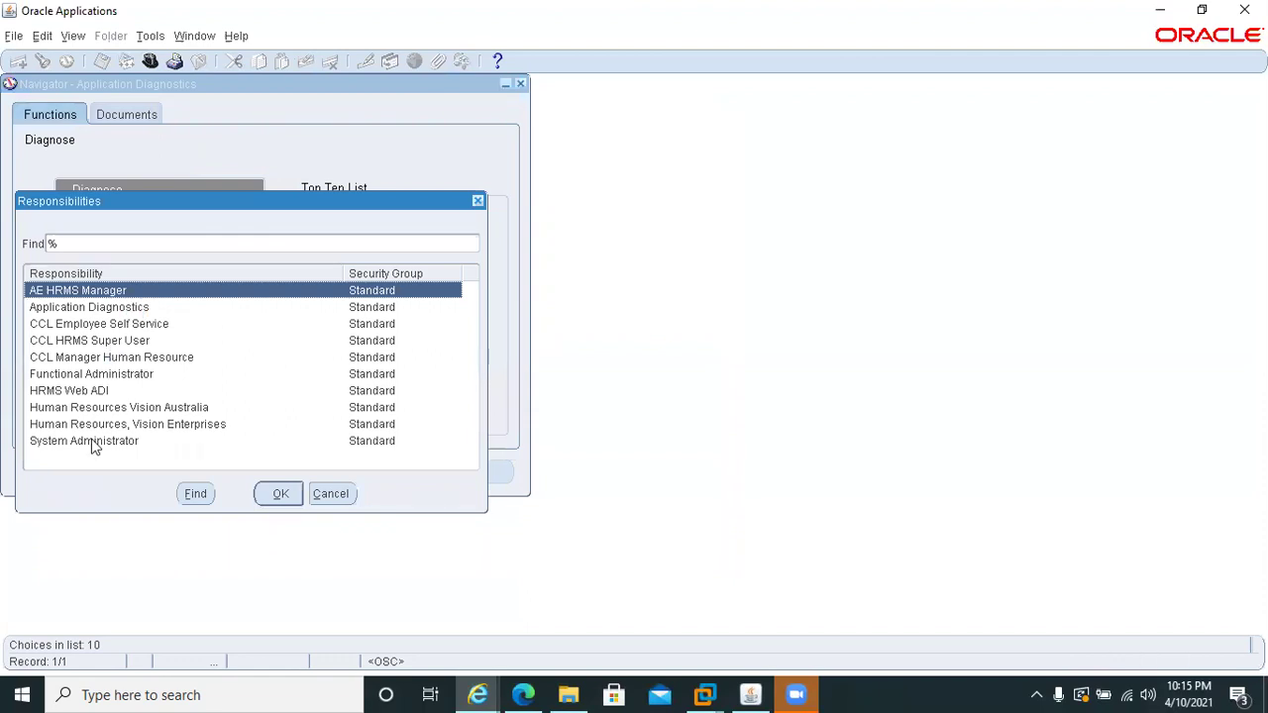
double_click(69, 341)
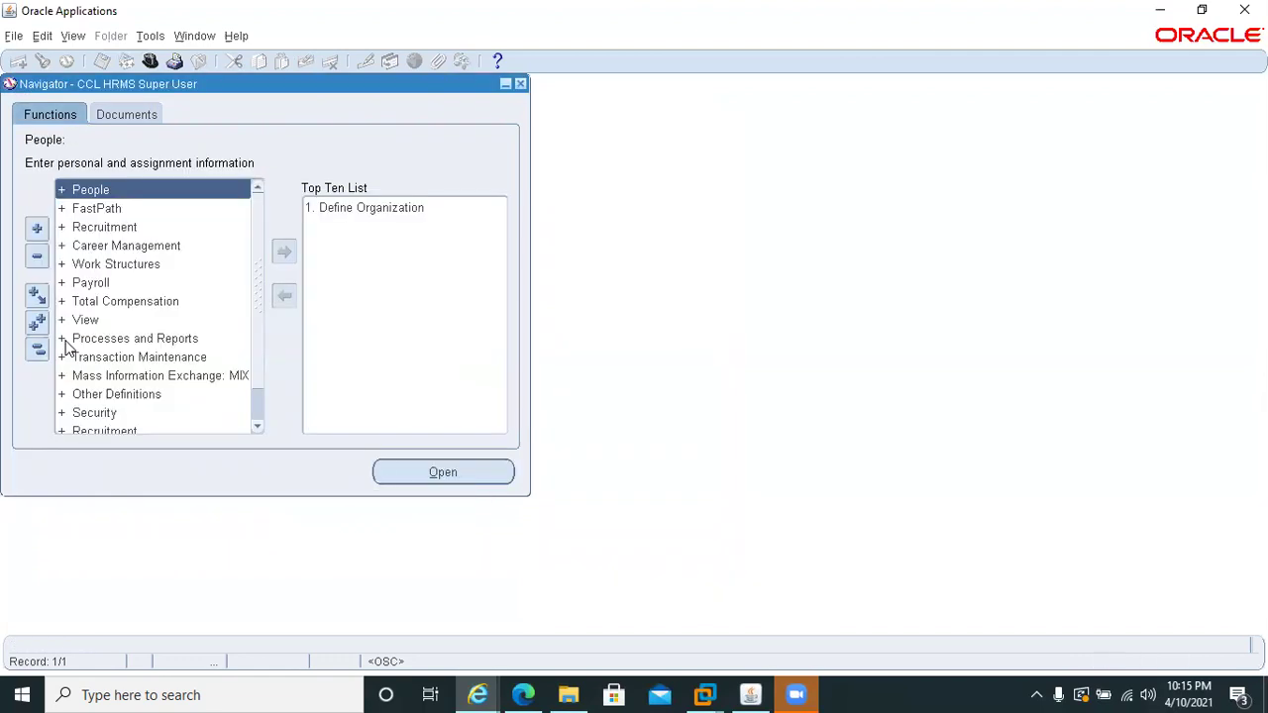
double_click(92, 396)
double_click(106, 430)
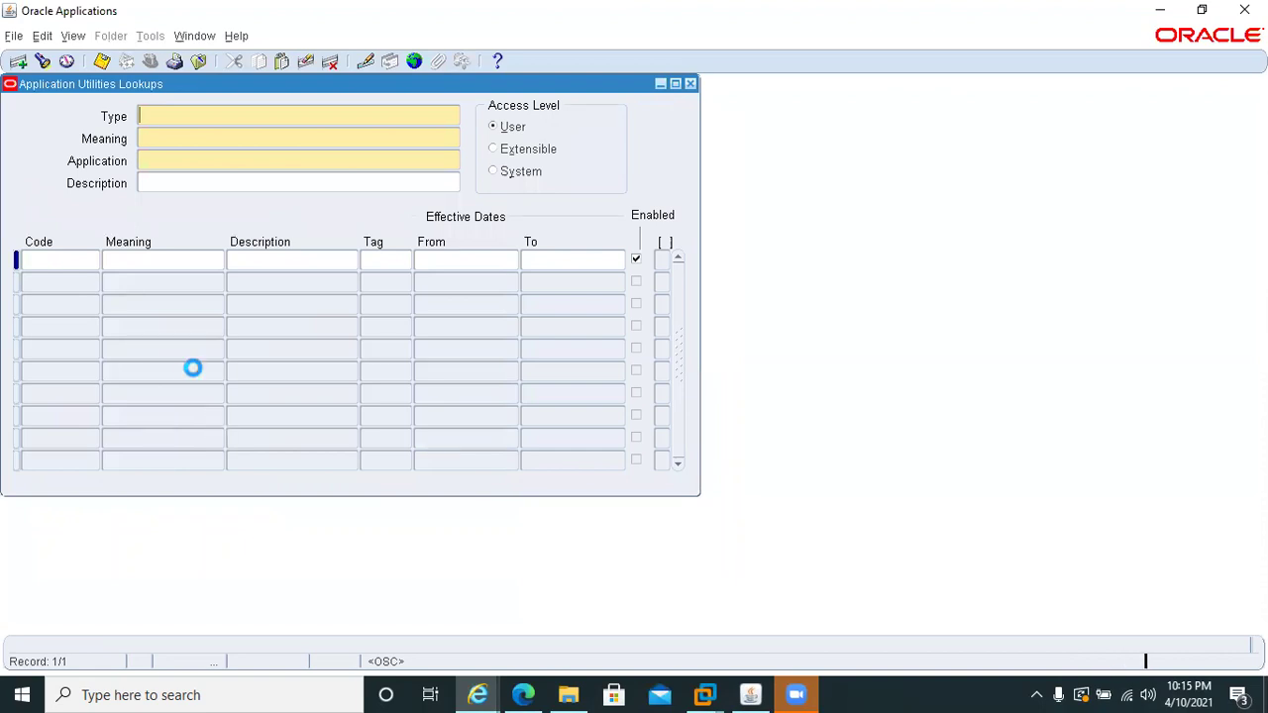
- Query the AE_BANK_NAMES lookup type in the Lookups form
key(F11)
key(ctrl+v)
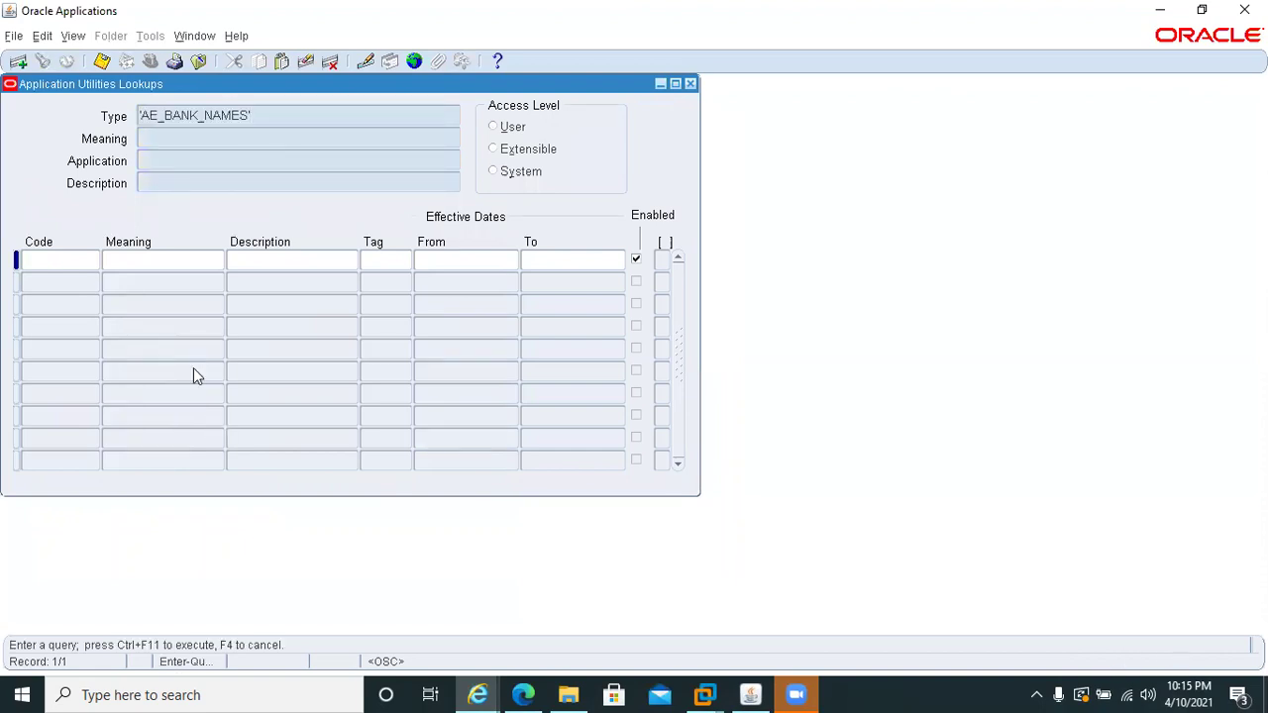
key(BackSpace)
key(Delete)
key(ctrl+F11)
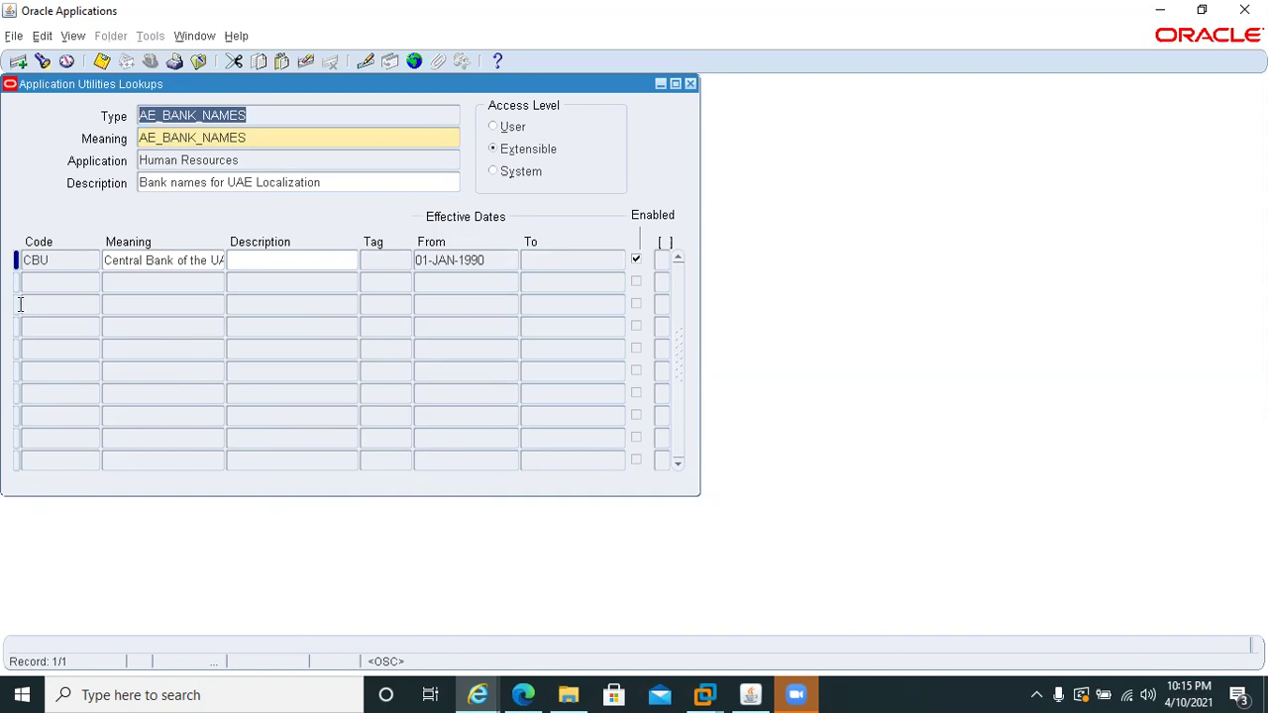
- Add and save code DIB, 'Dubai Islamic Bank', effective from 01-JAN-1990
click(40, 282)
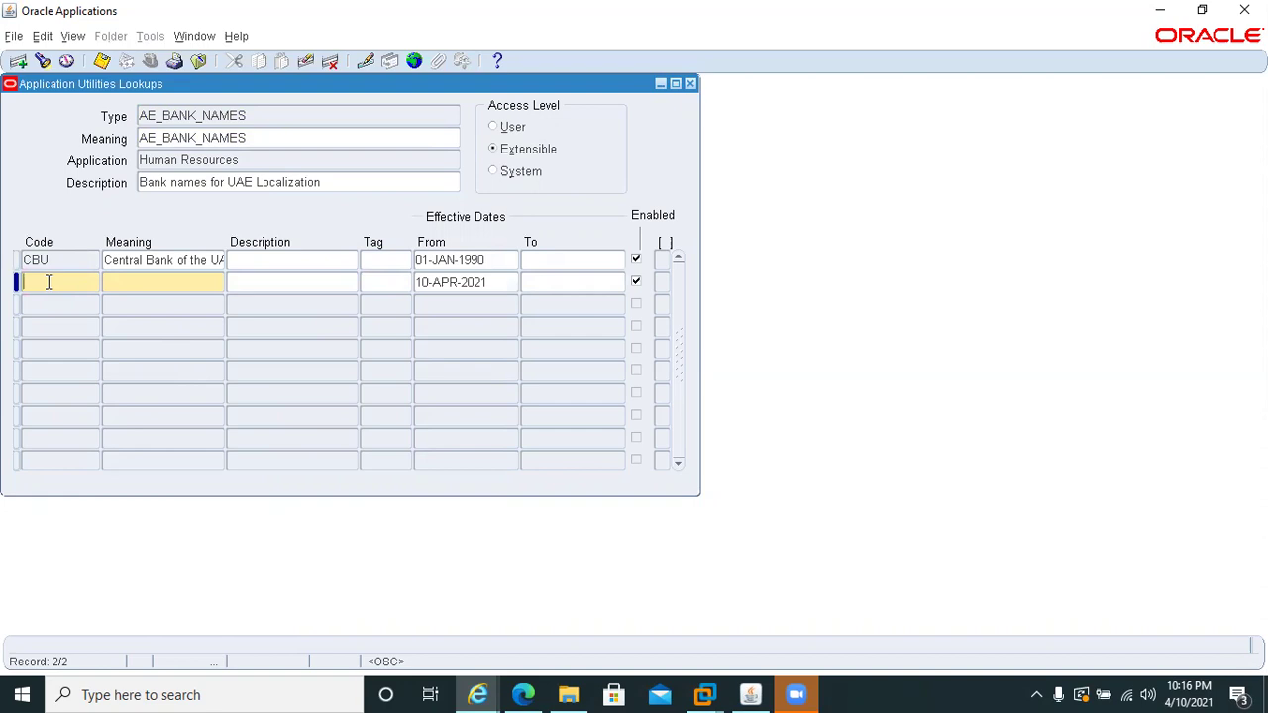
text(D)
text(IB)
text(Dubai Islm)
text(i)
text(c Bank)
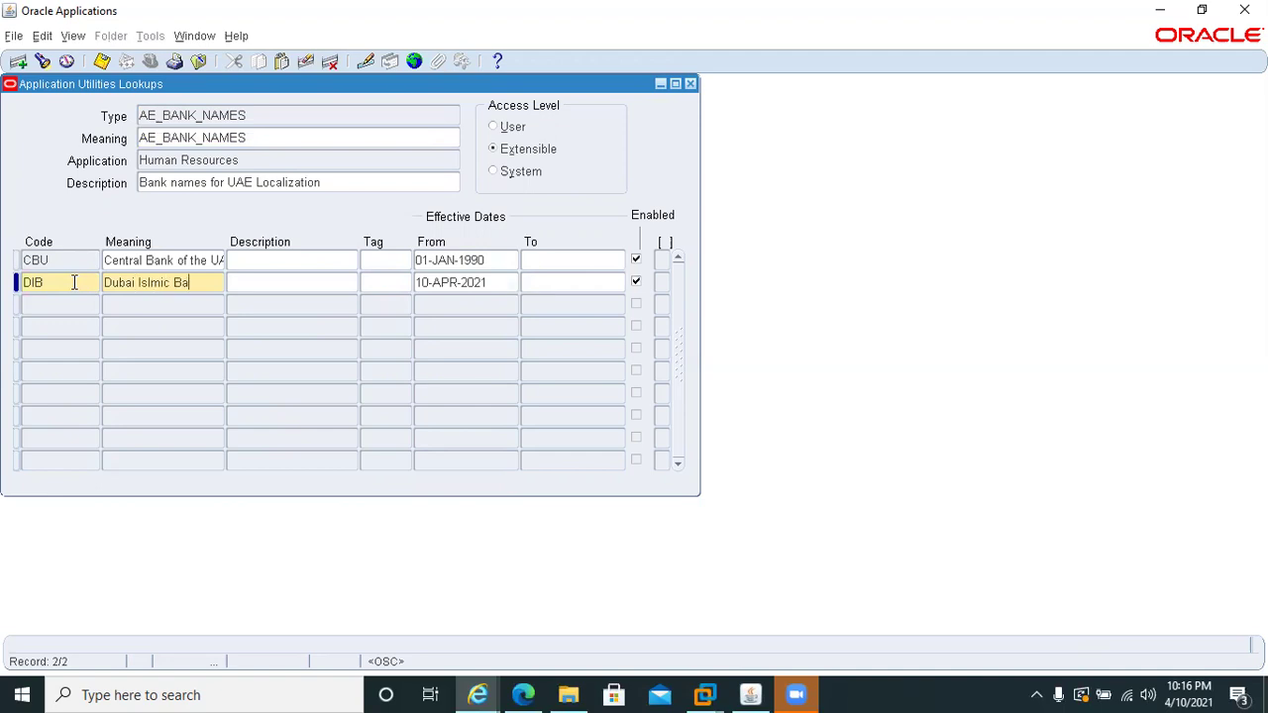
click(155, 288)
text(a)
click(489, 282)
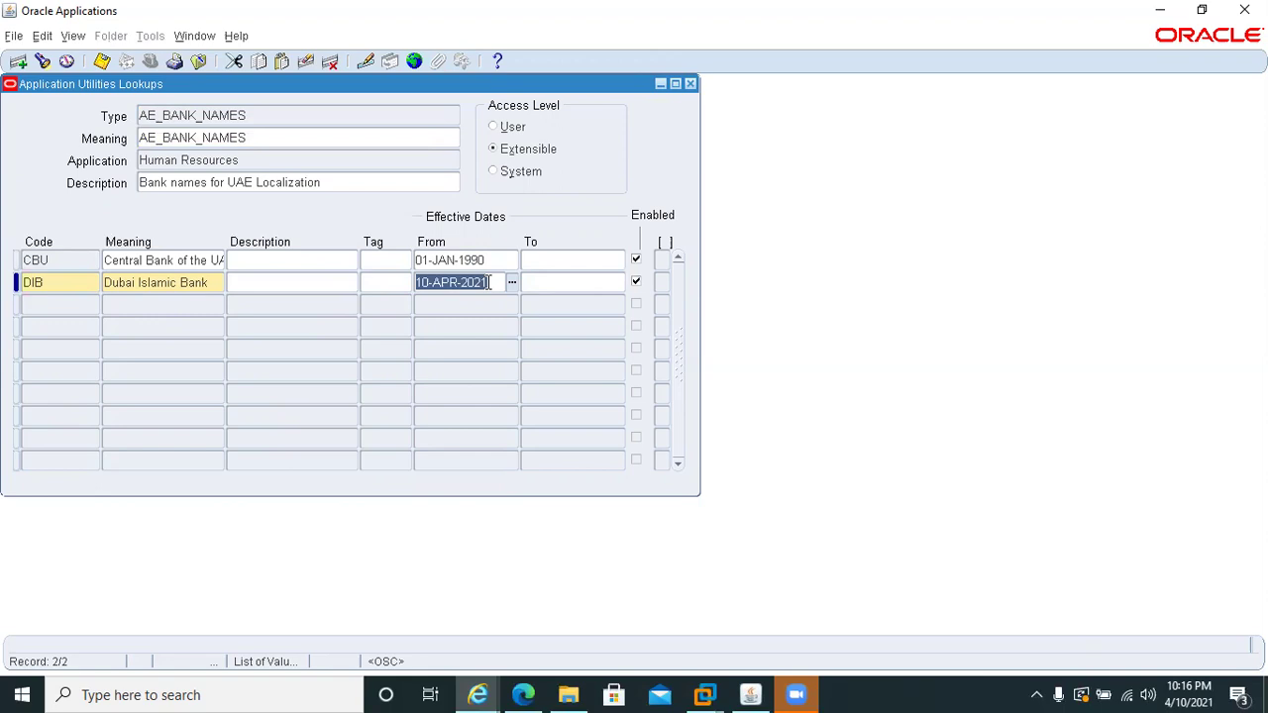
text(01JAN1990)
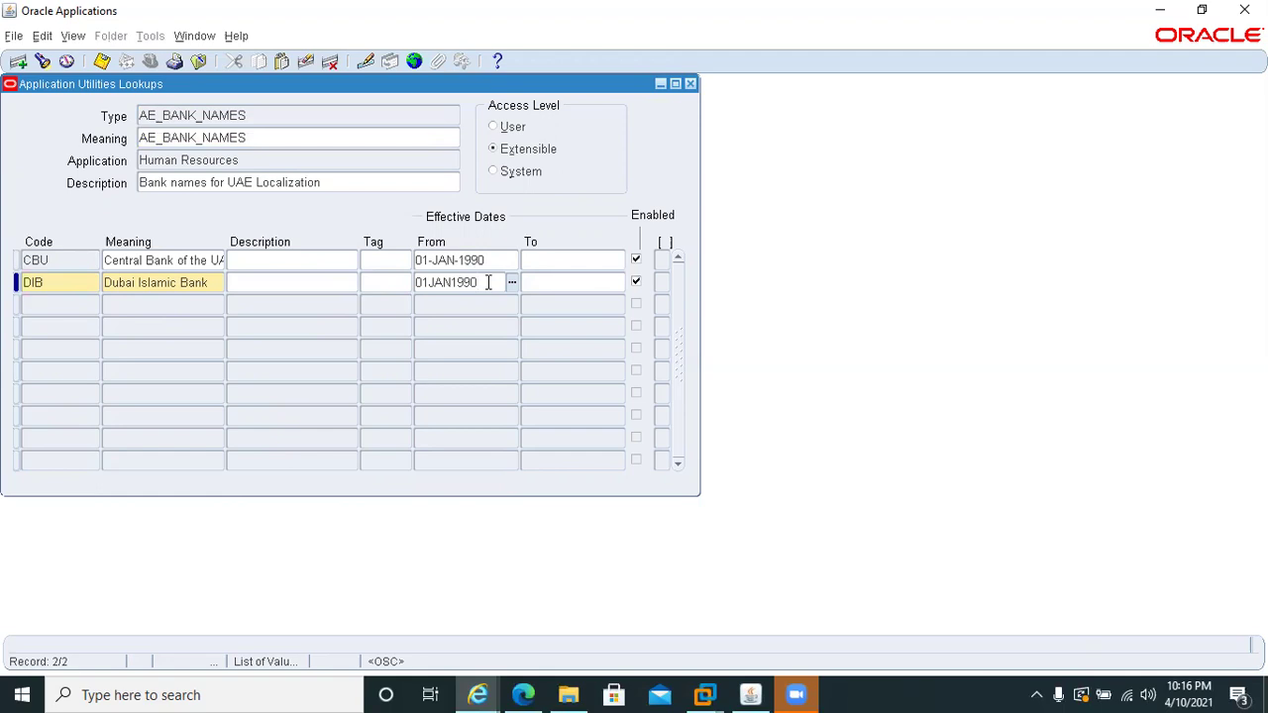
key(ctrl+s)
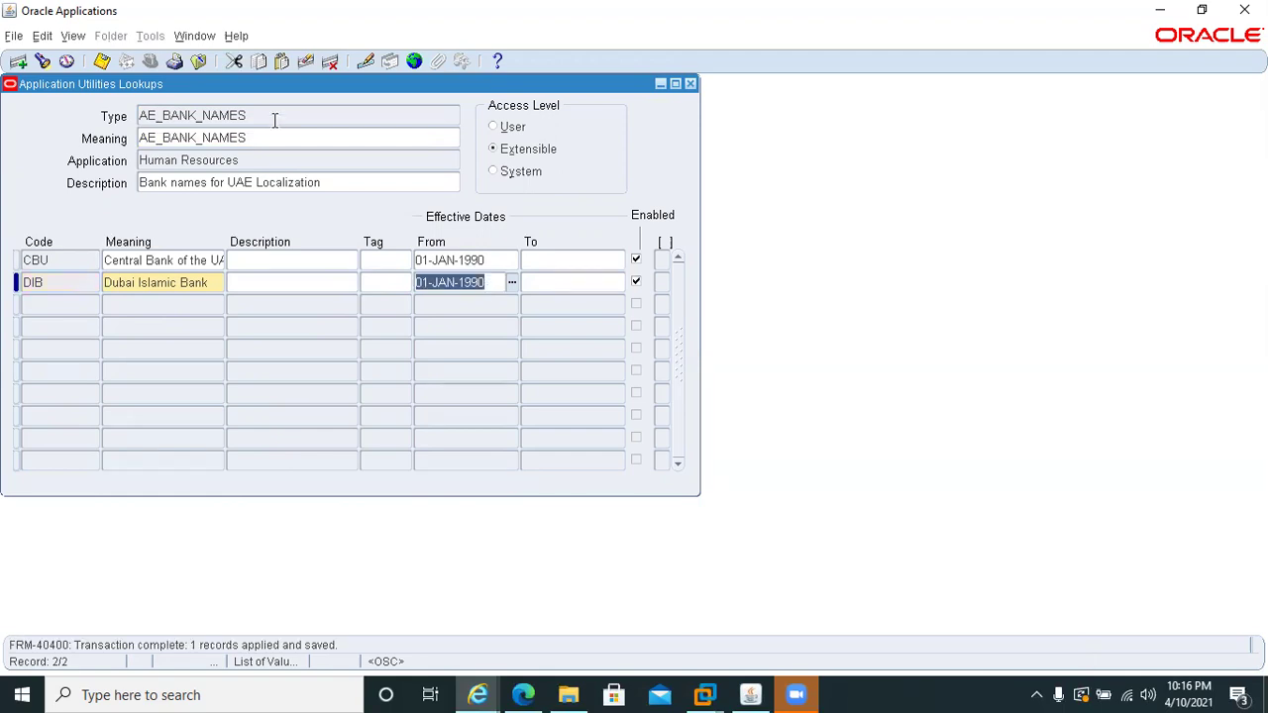
click(273, 115)
double_click(273, 113)
key(ctrl+c)
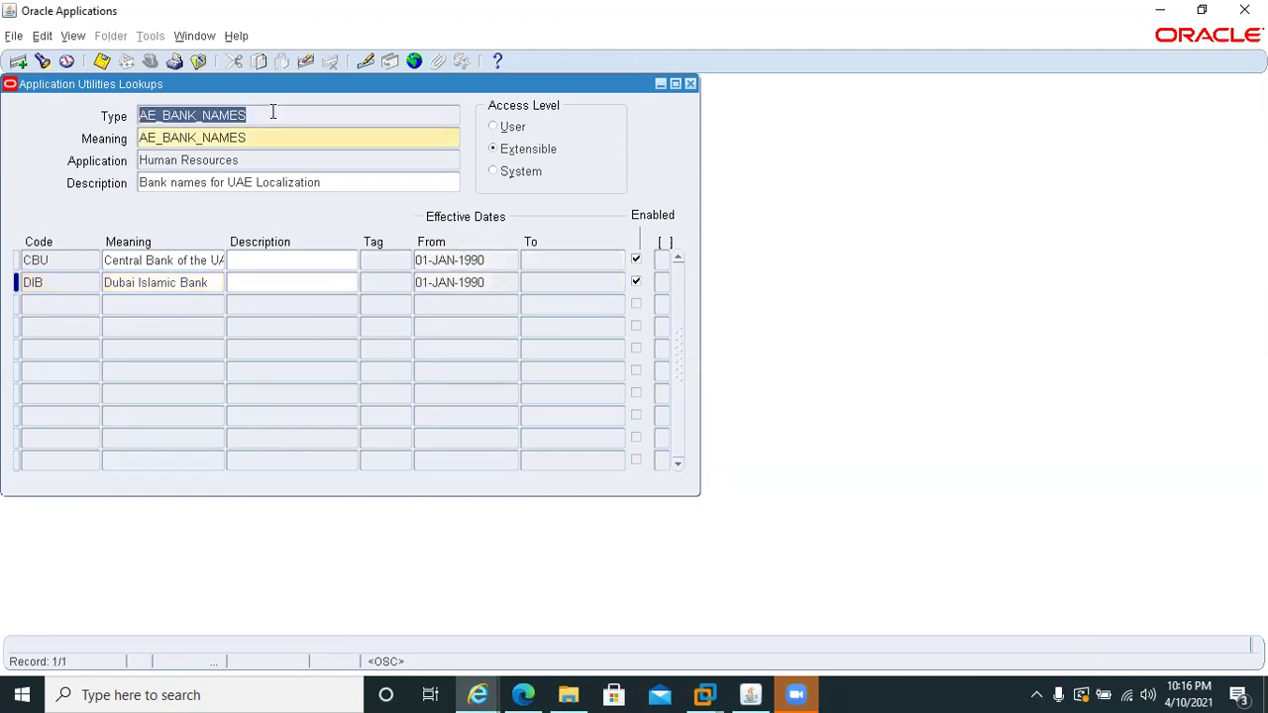
- Query the AE_BRANCH_NAMES lookup type by editing the AE_BANK_NAMES search value
key(F11)
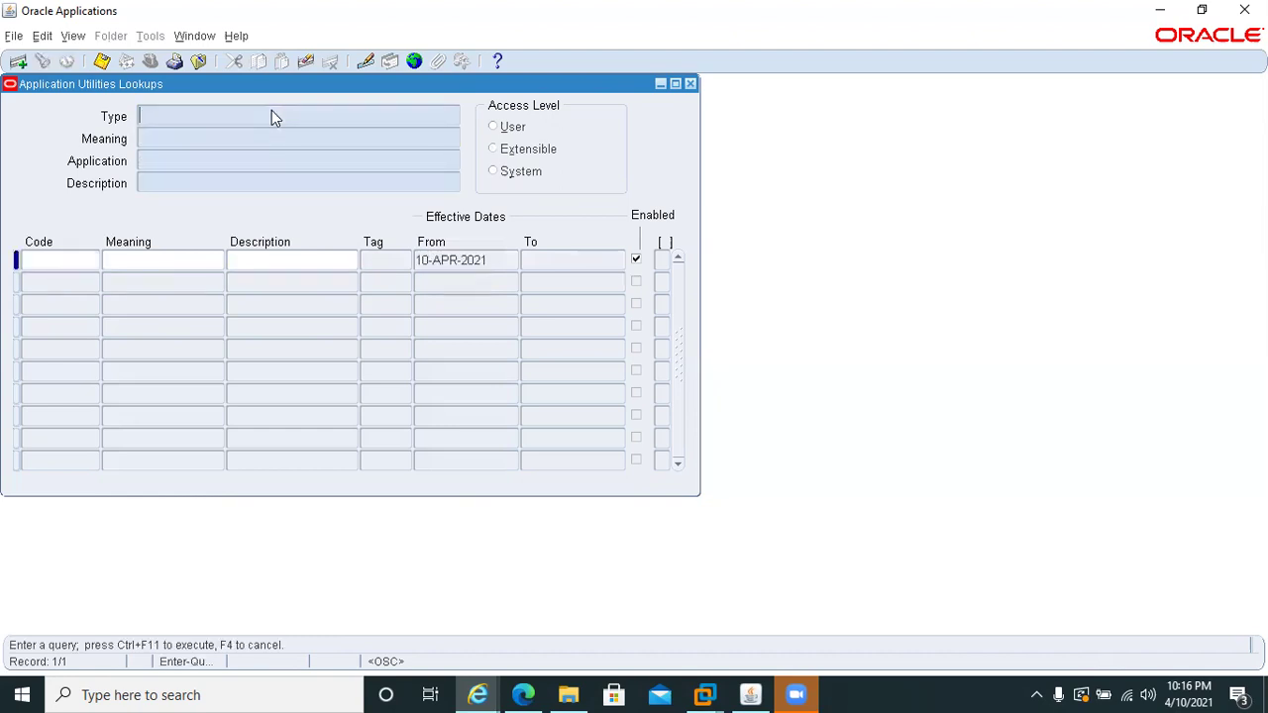
key(ctrl+v)
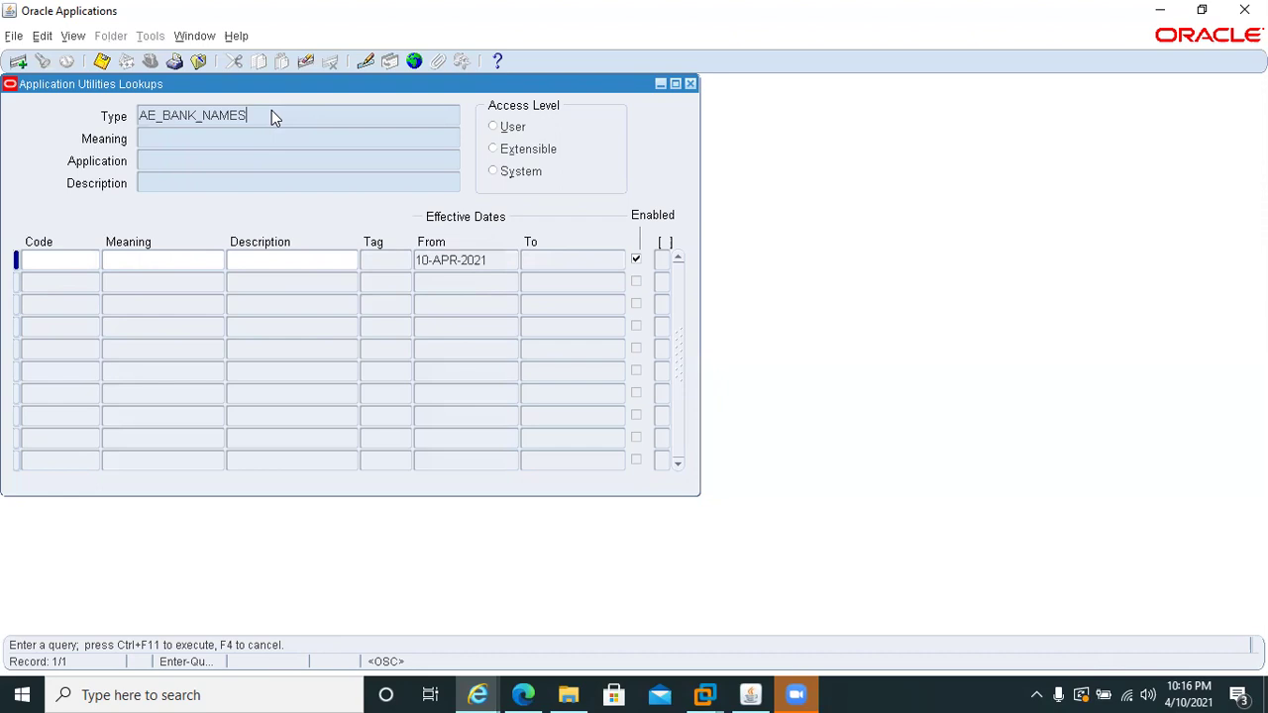
click(162, 116)
click(174, 116)
text(R)
key(Right)
key(Right)
key(Right)
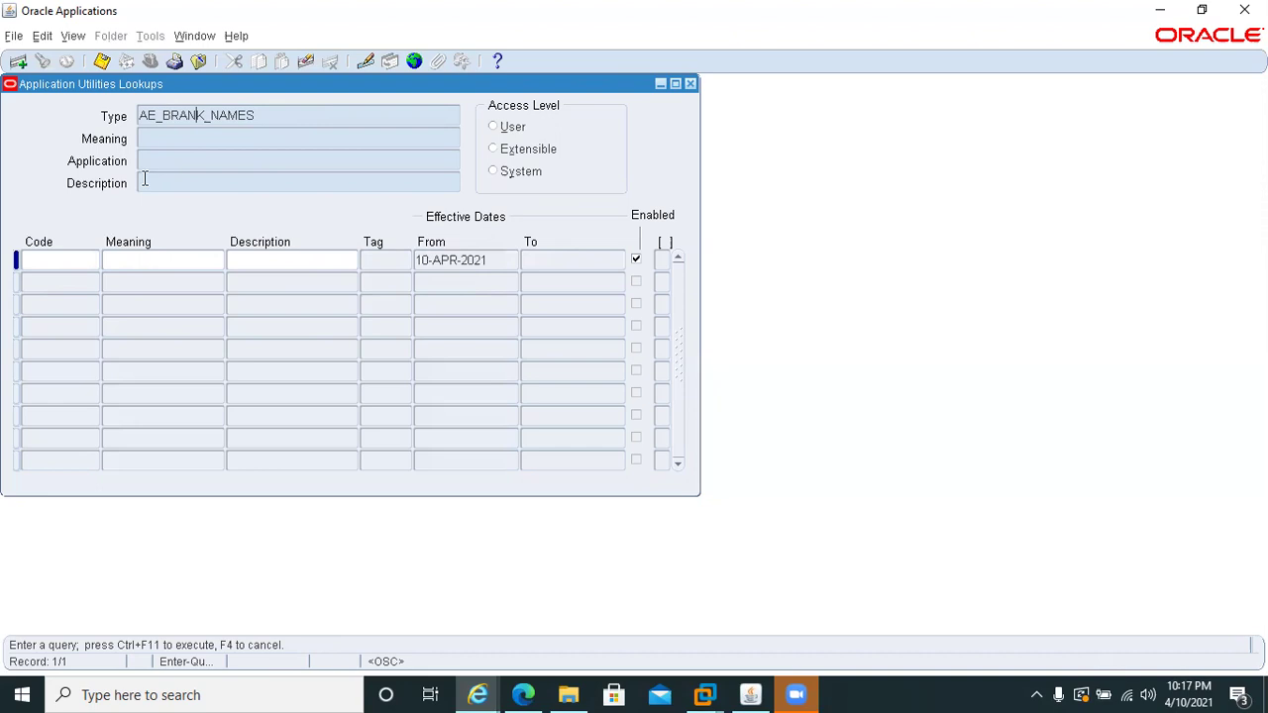
text(CH)
key(Delete)
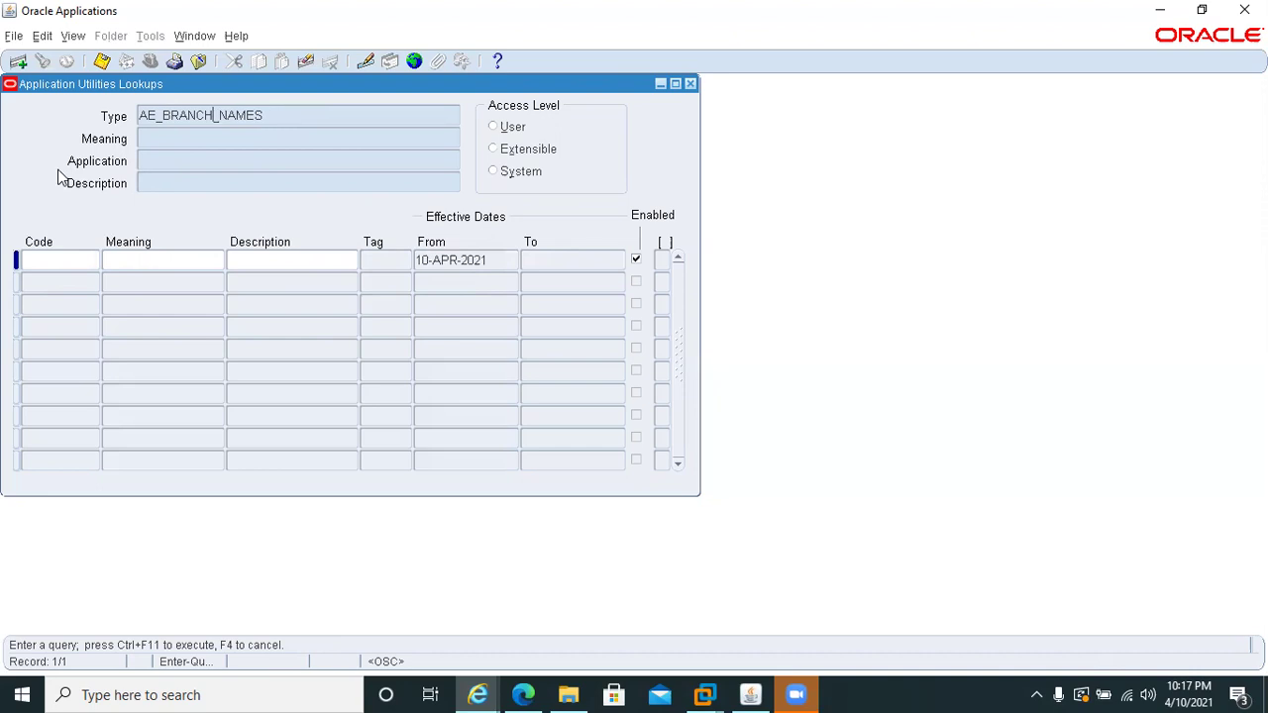
key(ctrl+F11)
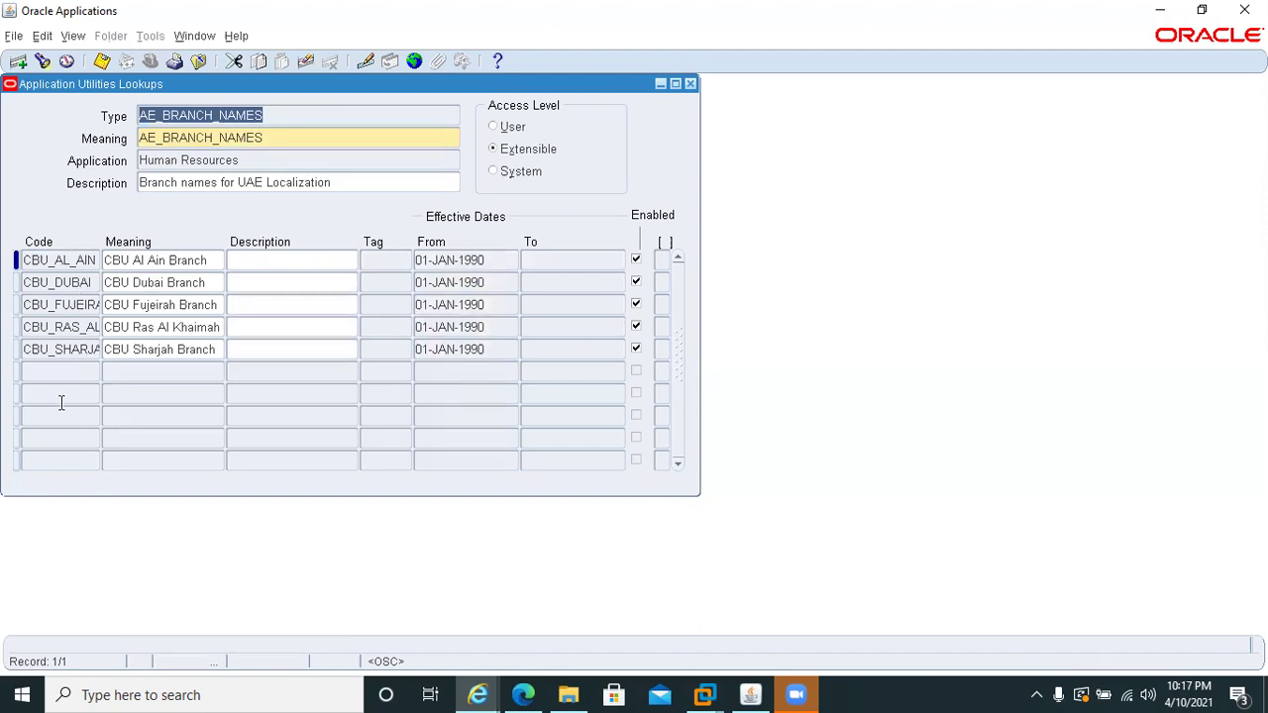
- Add a new branch code DIBALAIN with meaning 'DIB Al Ain Branch'
click(60, 372)
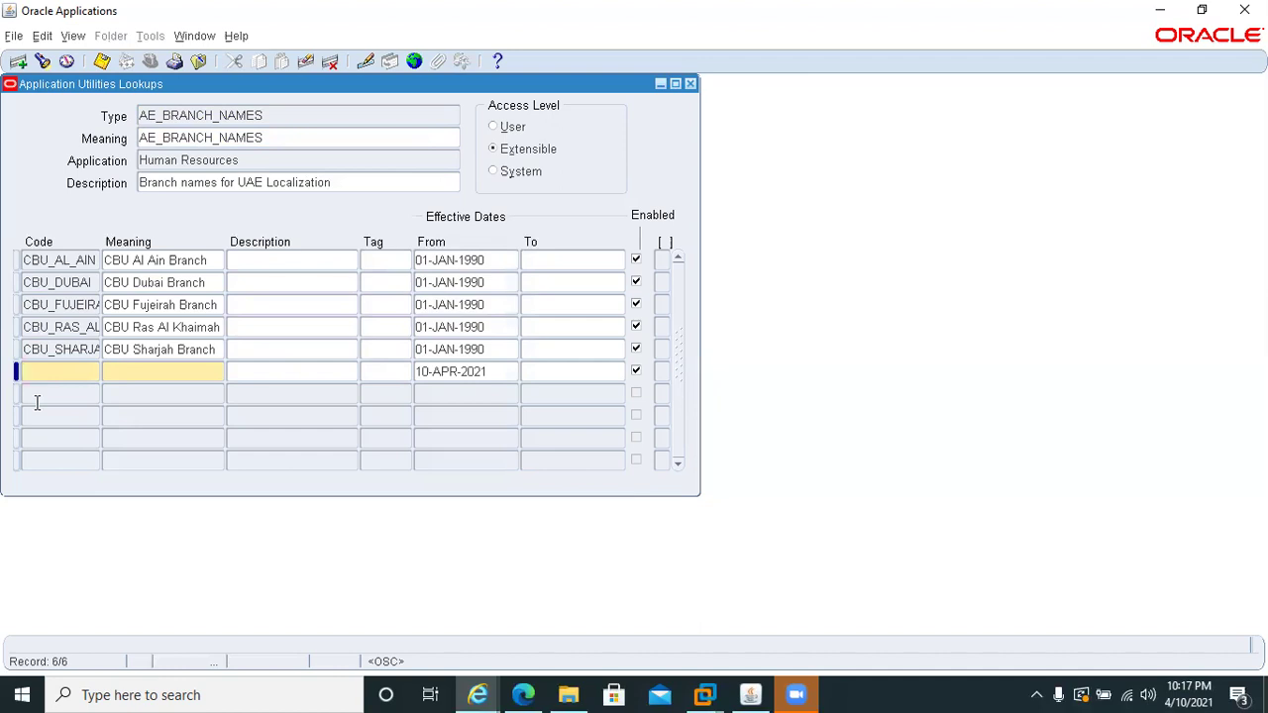
text(DIBAL)
key(BackSpace)
text(LAIN)
text(DIB )
text(Al Ain )
text(Branch)
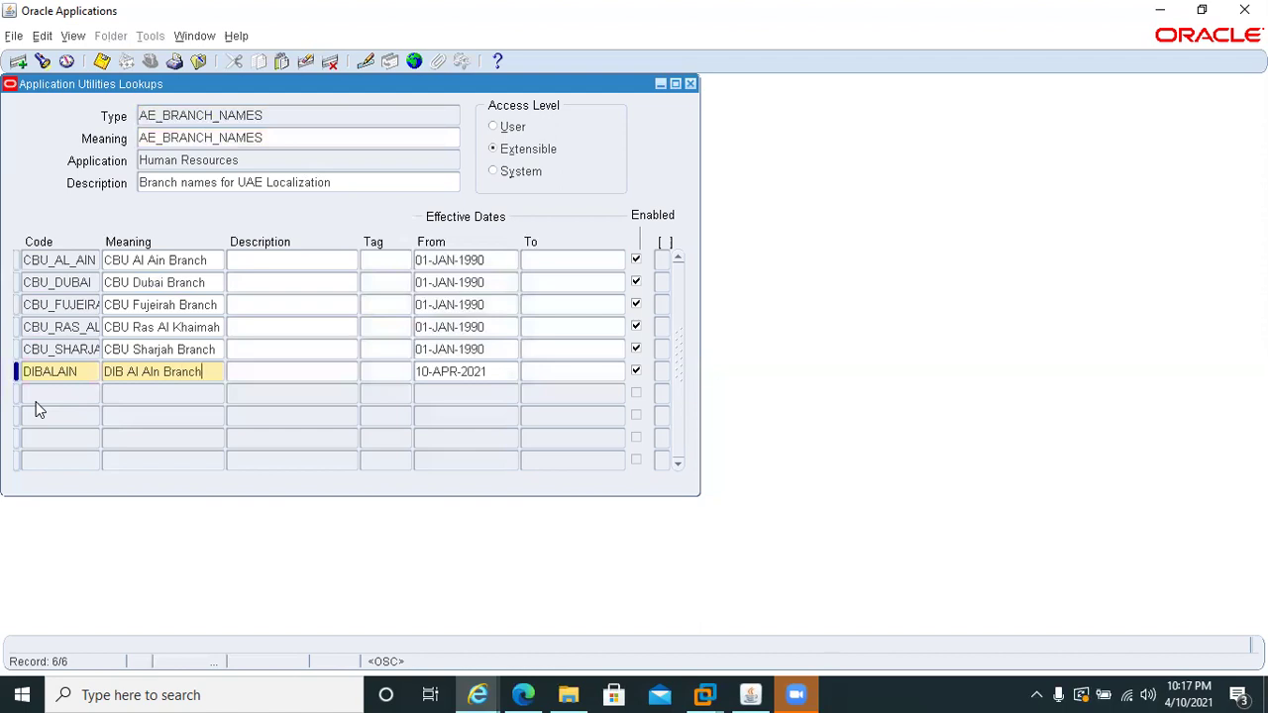
click(147, 374)
key(Delete)
text(i)
- Set the DIBALAIN start date to 01-JAN-1990, save, and close the Lookups form
click(491, 371)
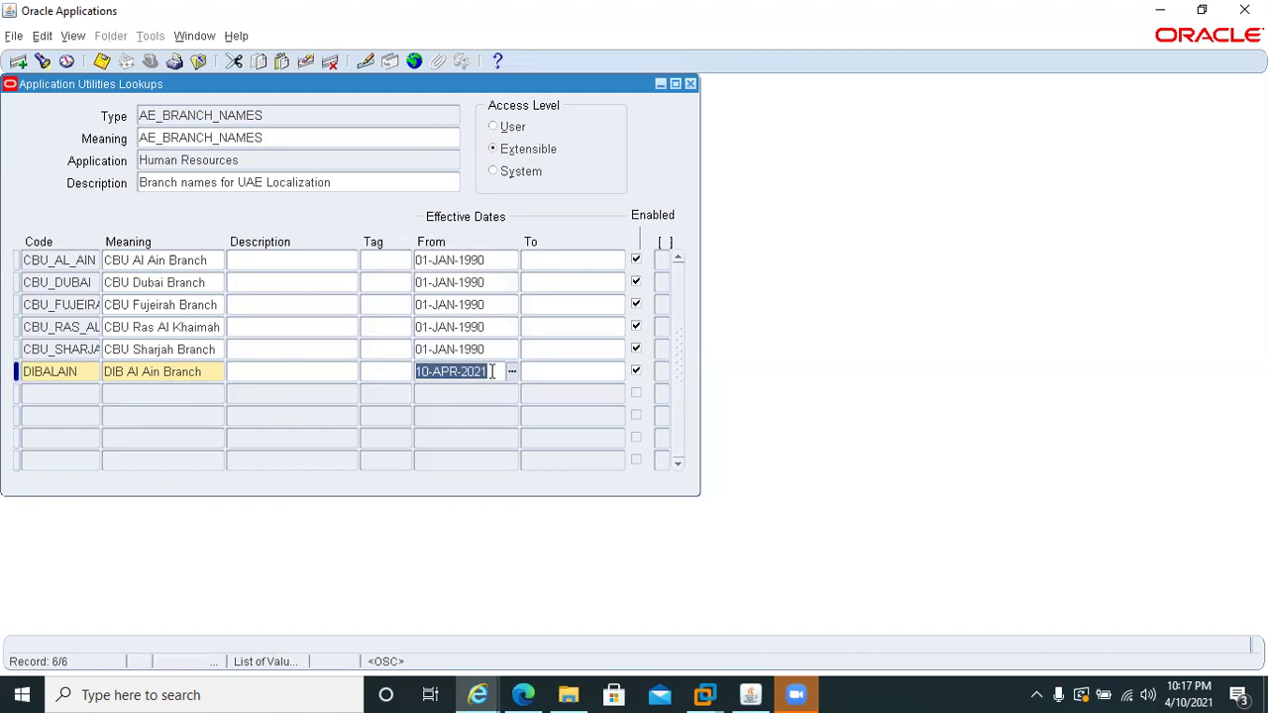
text(01-JAN-)
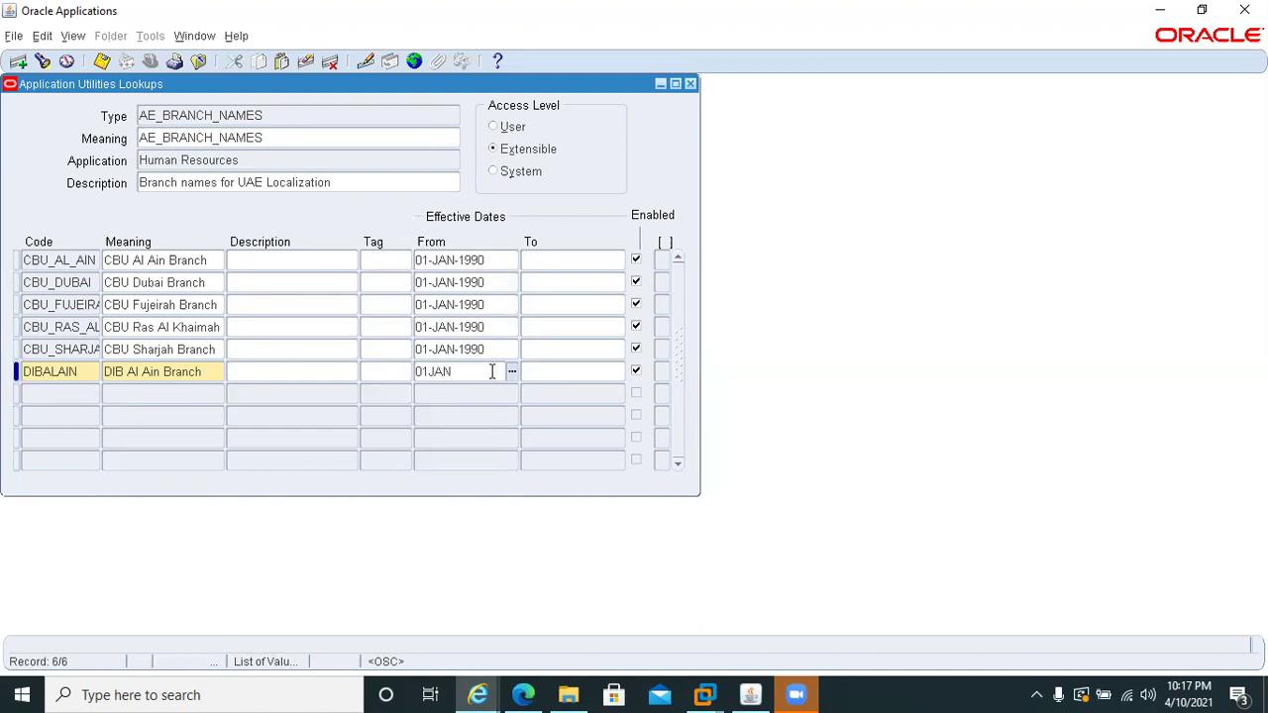
text(1900)
key(Tab)
click(491, 370)
click(476, 375)
key(BackSpace)
text(990)
key(ctrl+s)
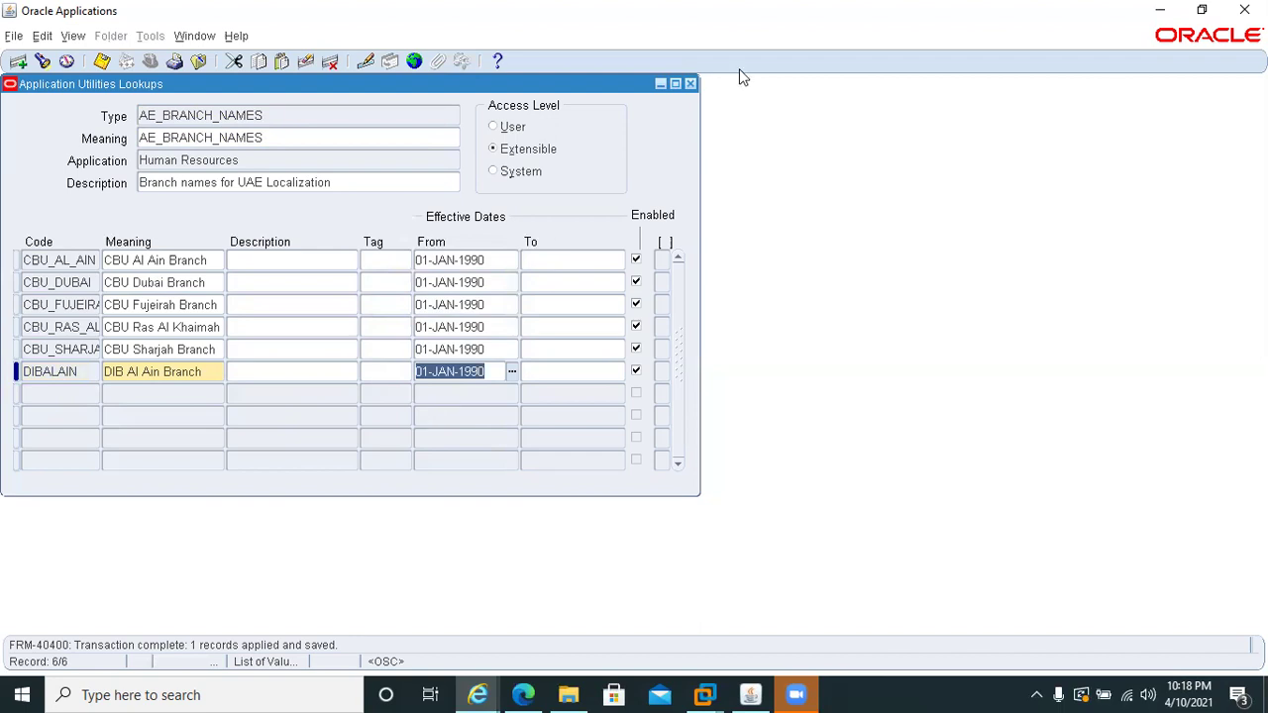
click(690, 84)
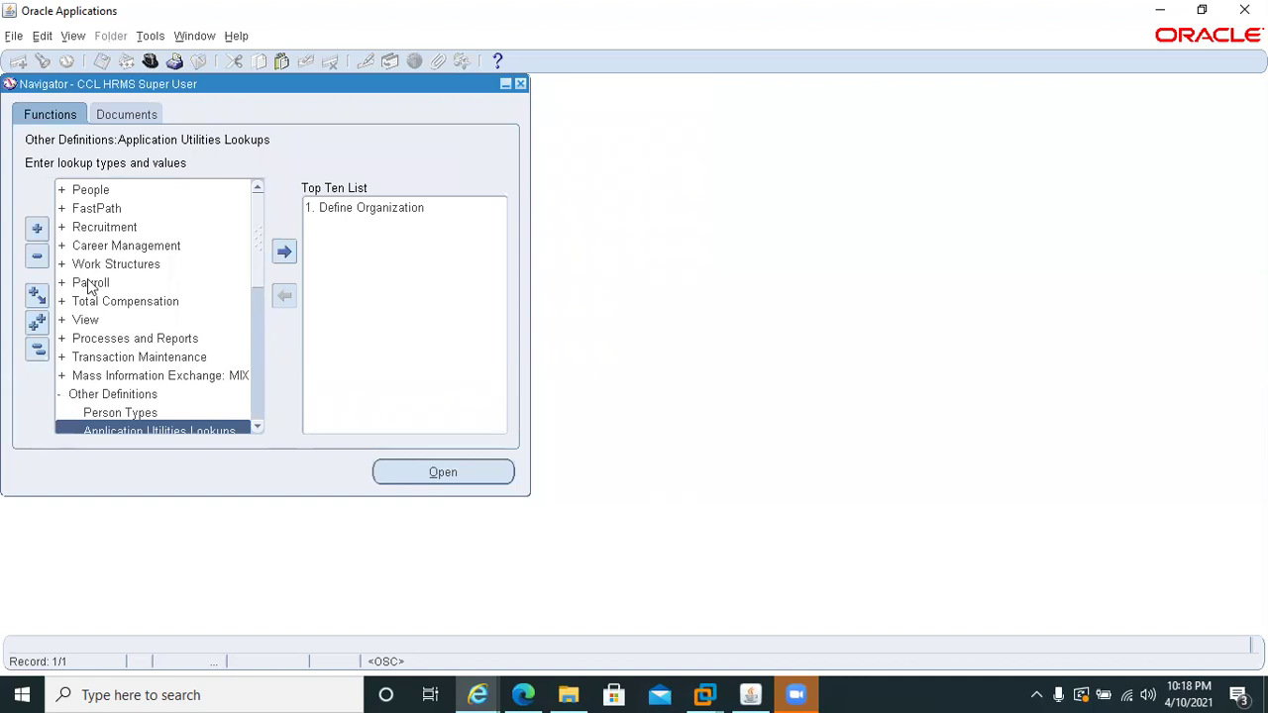
double_click(83, 190)
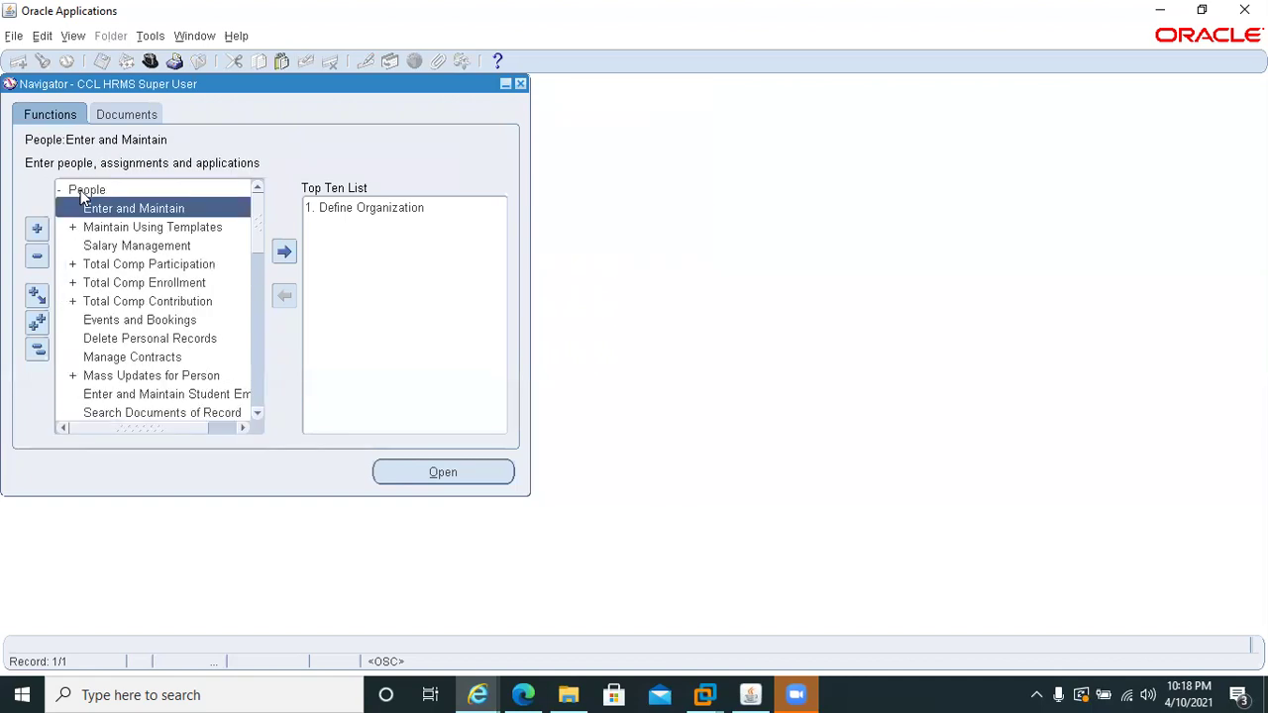
double_click(83, 201)
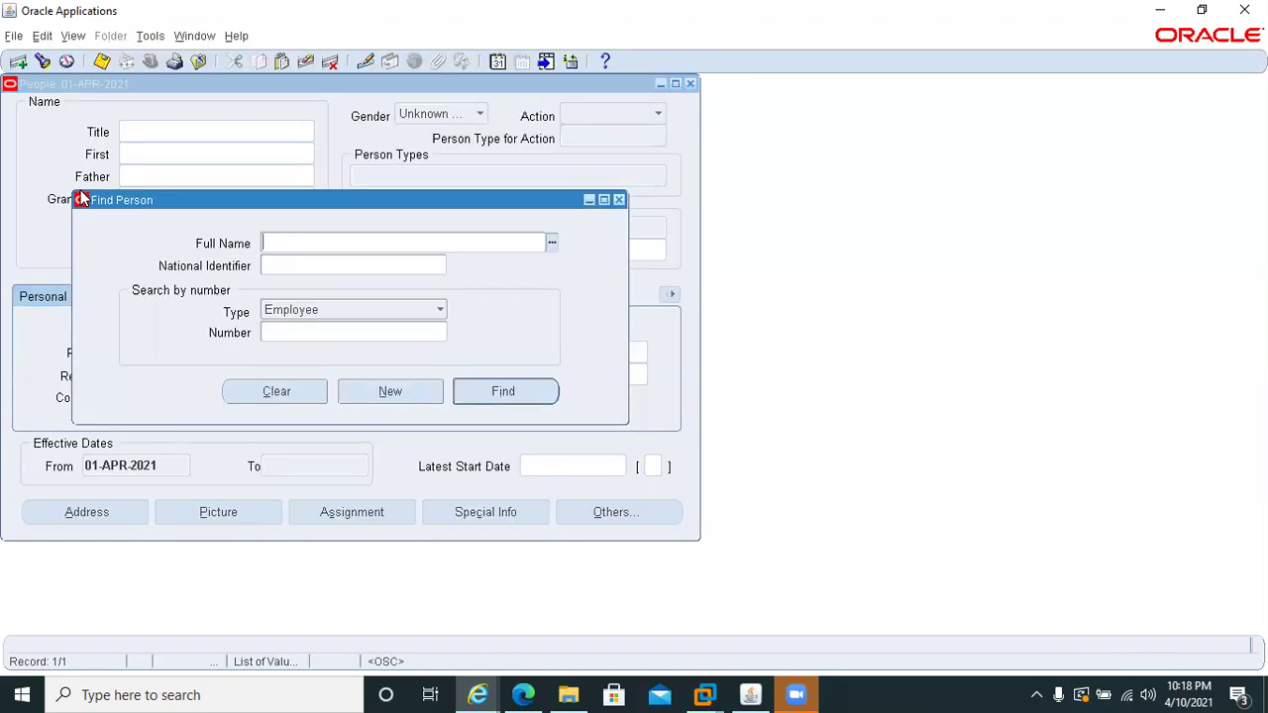
click(291, 332)
text(78)
key(Tab)
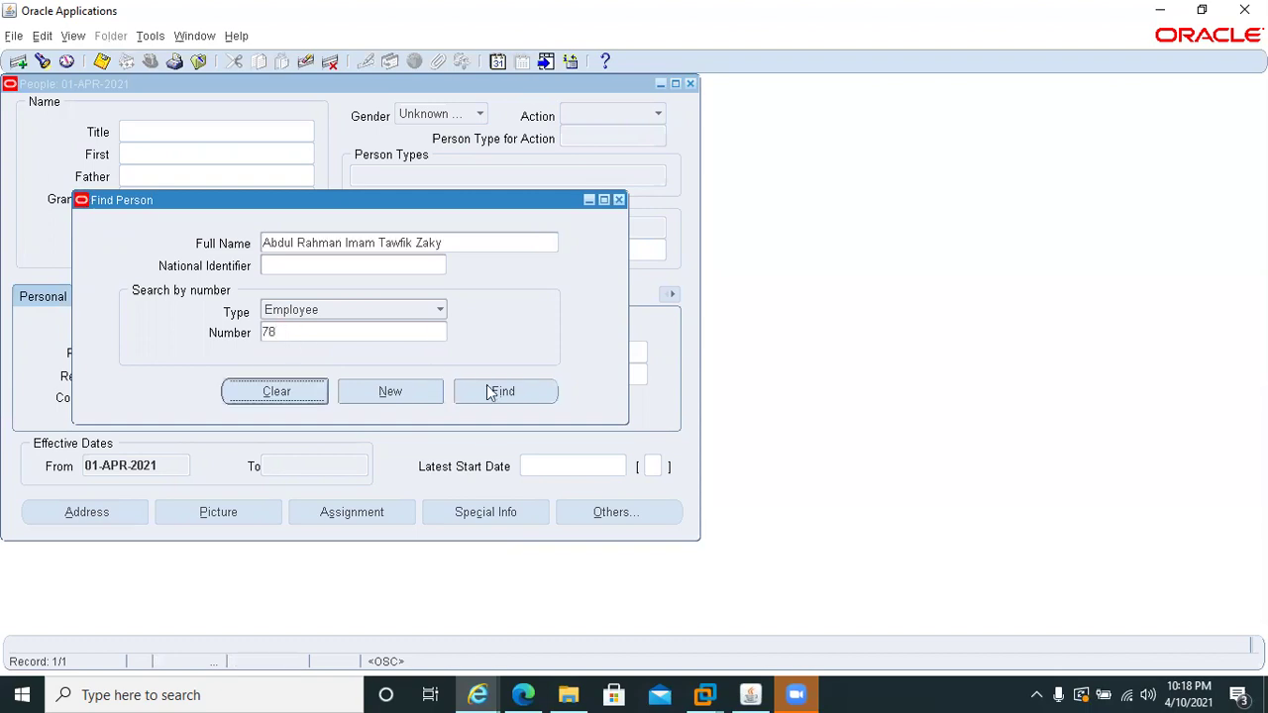
click(495, 395)
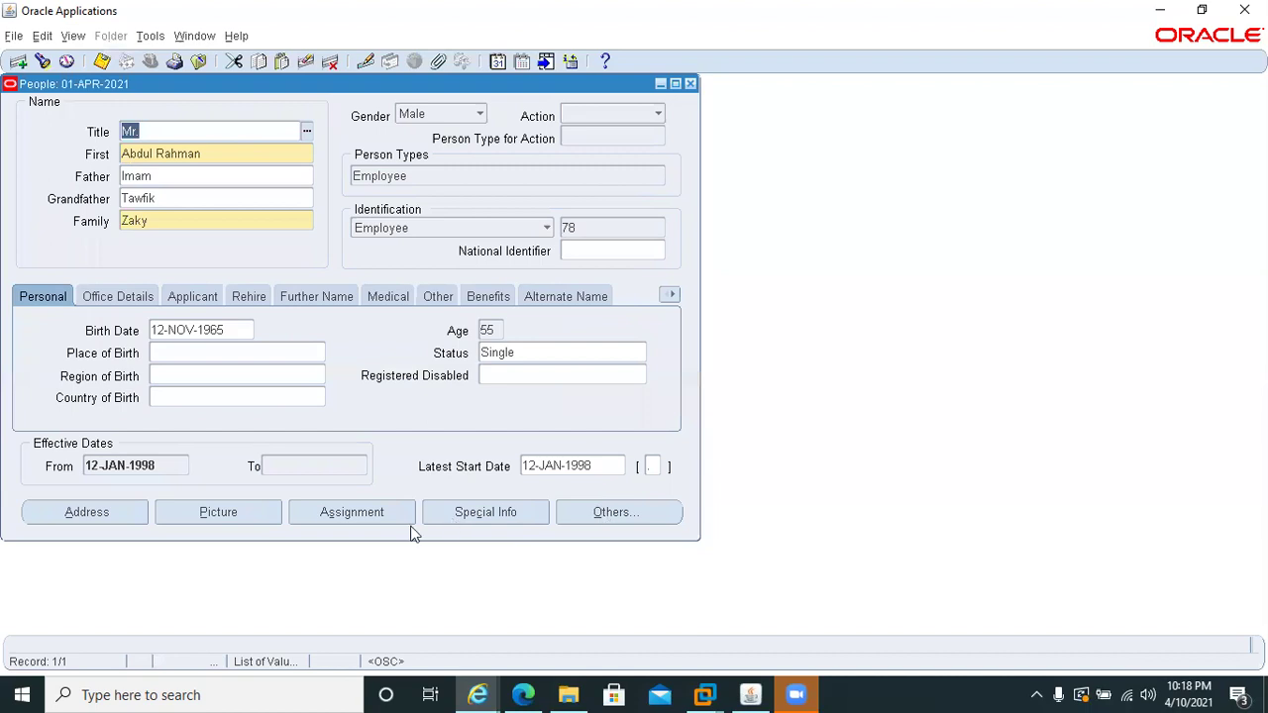
click(373, 523)
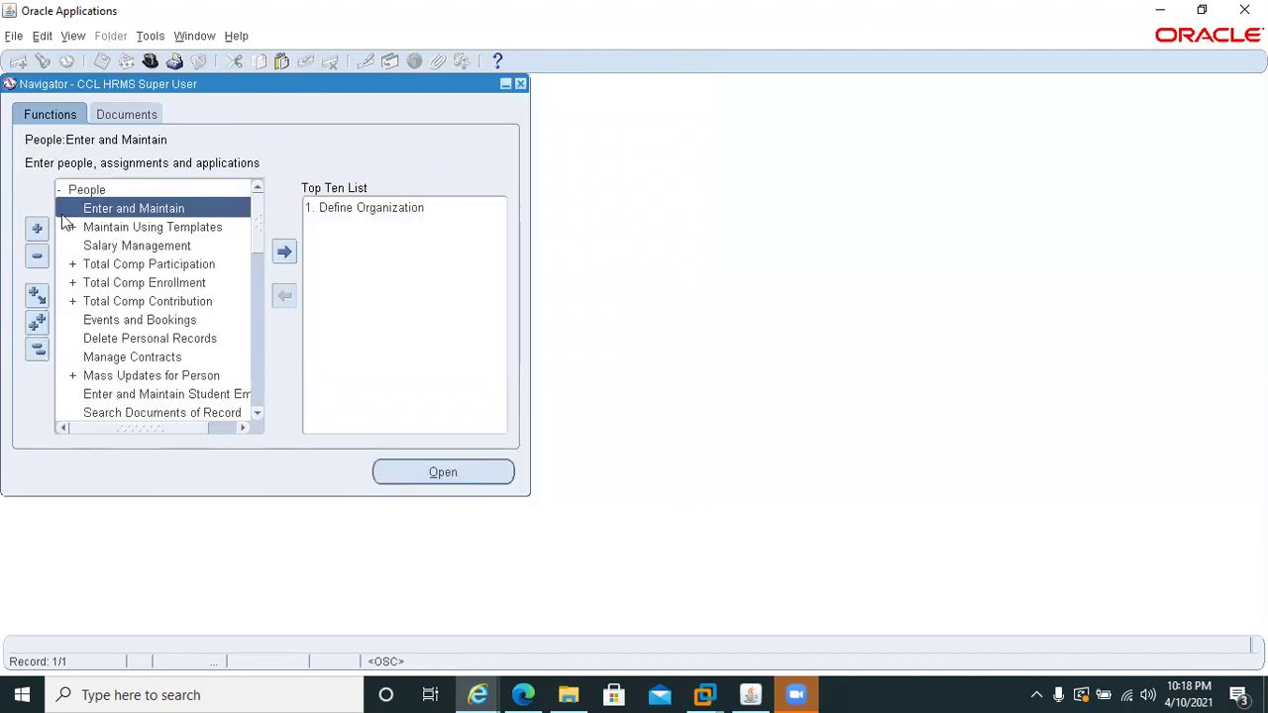
- Add the FastPath Pay Method function to the Navigator's Top Ten List
click(36, 256)
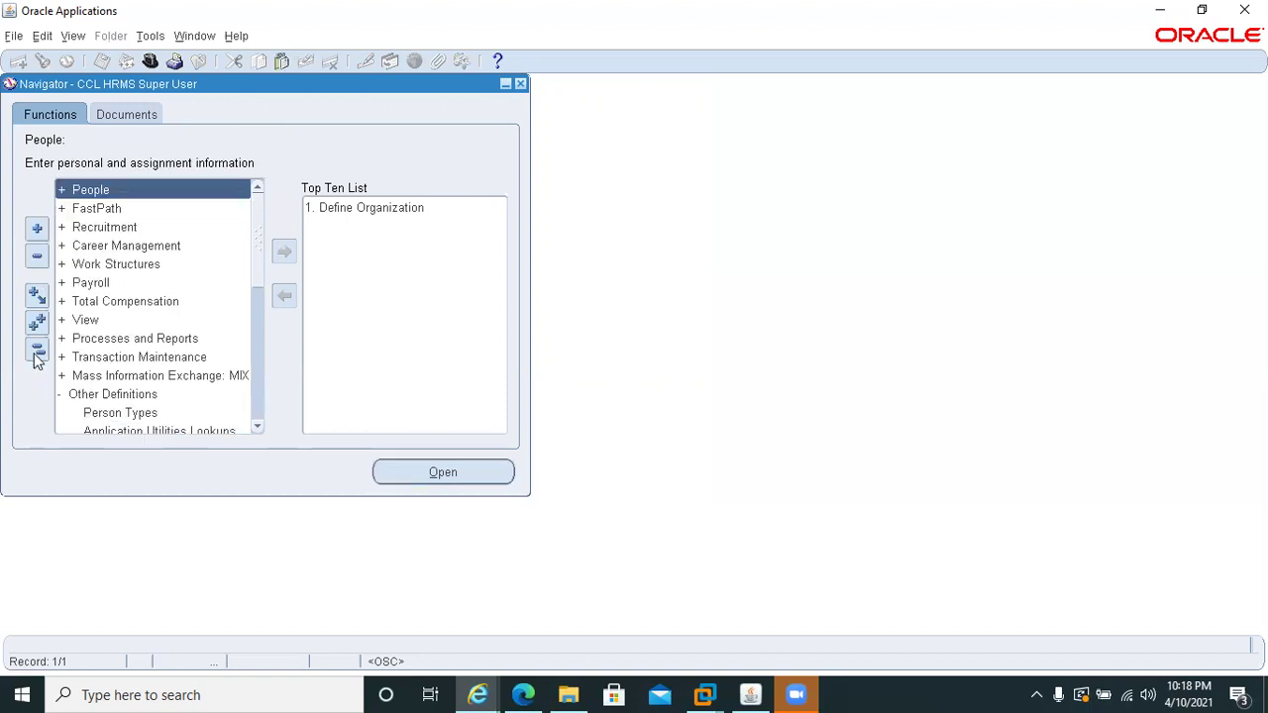
double_click(100, 202)
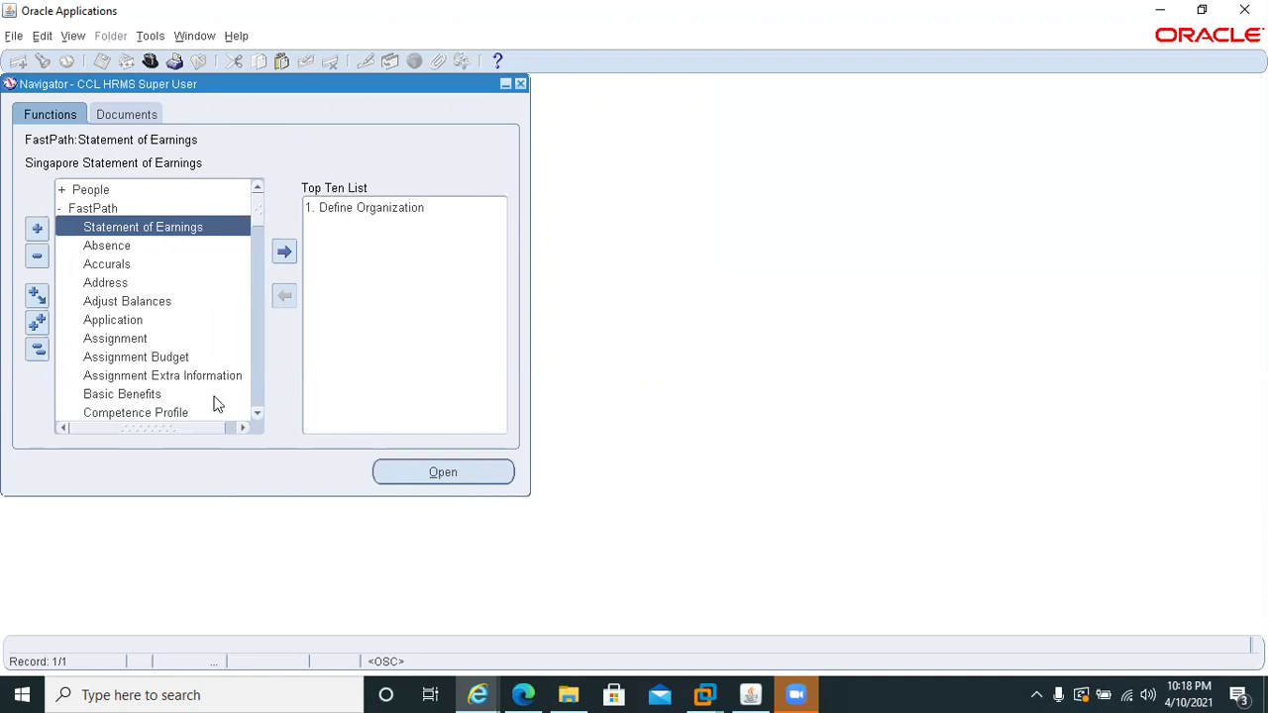
click(259, 401)
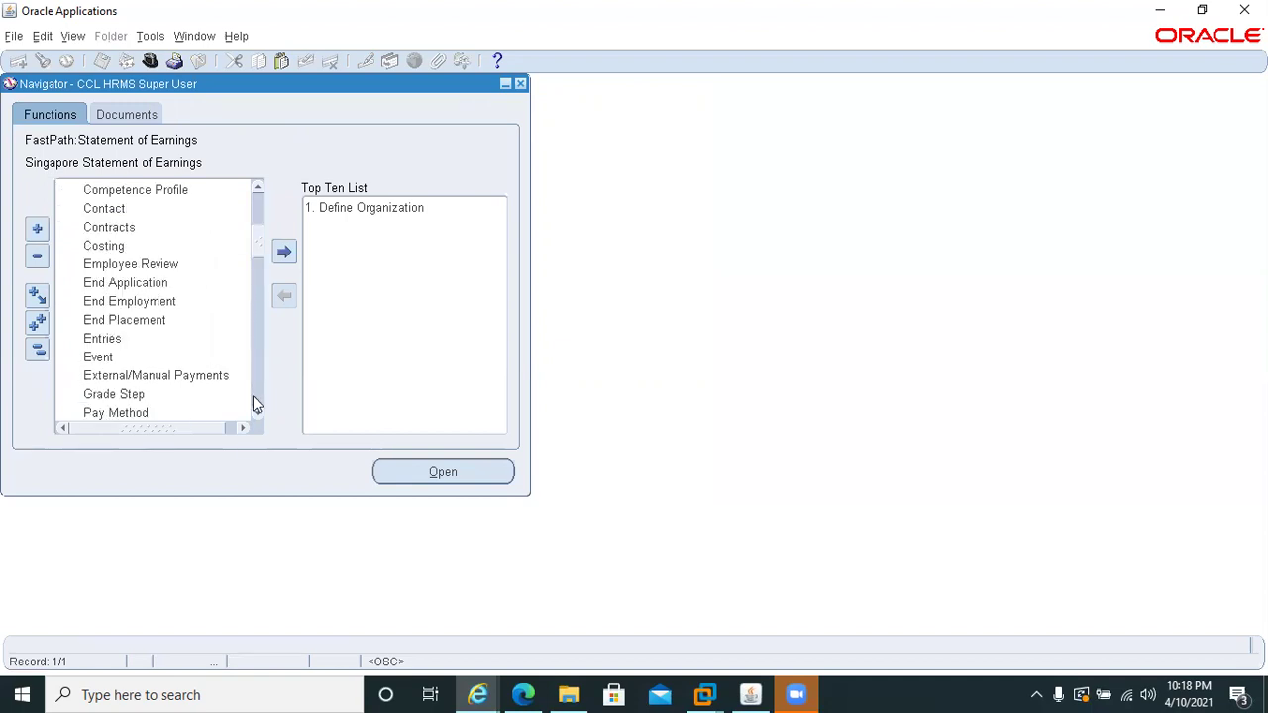
double_click(99, 410)
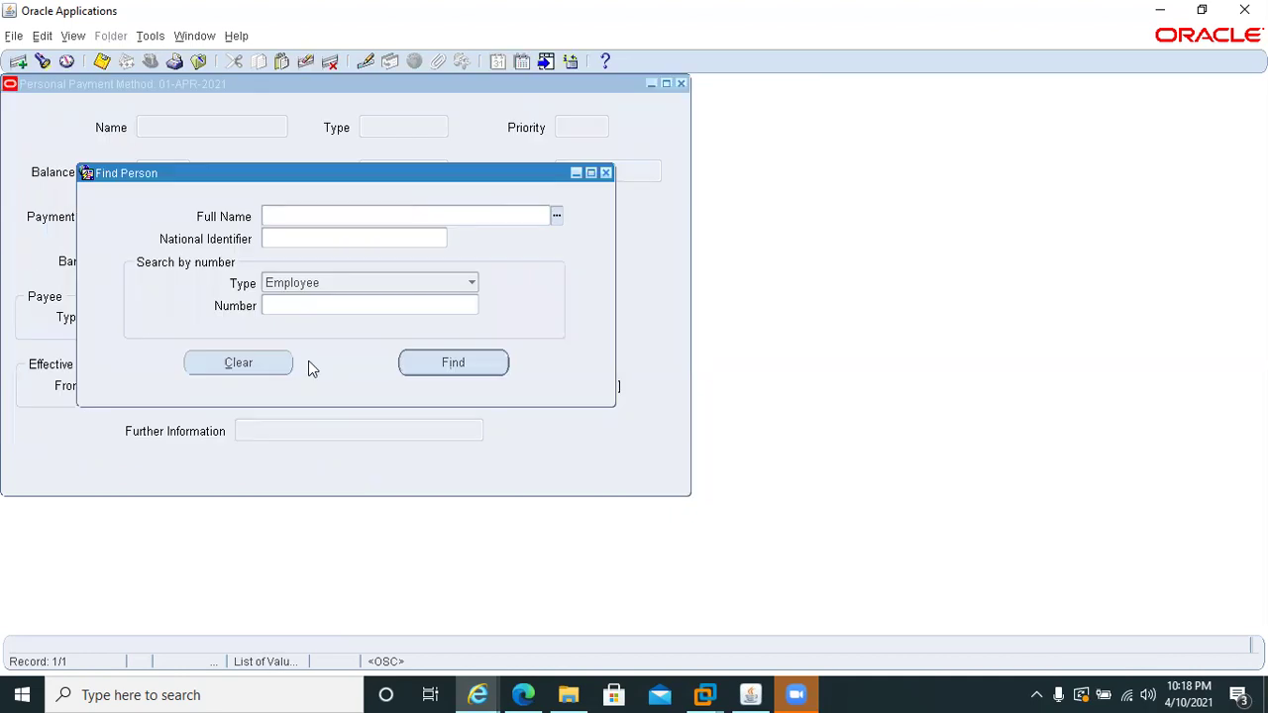
key(F4)
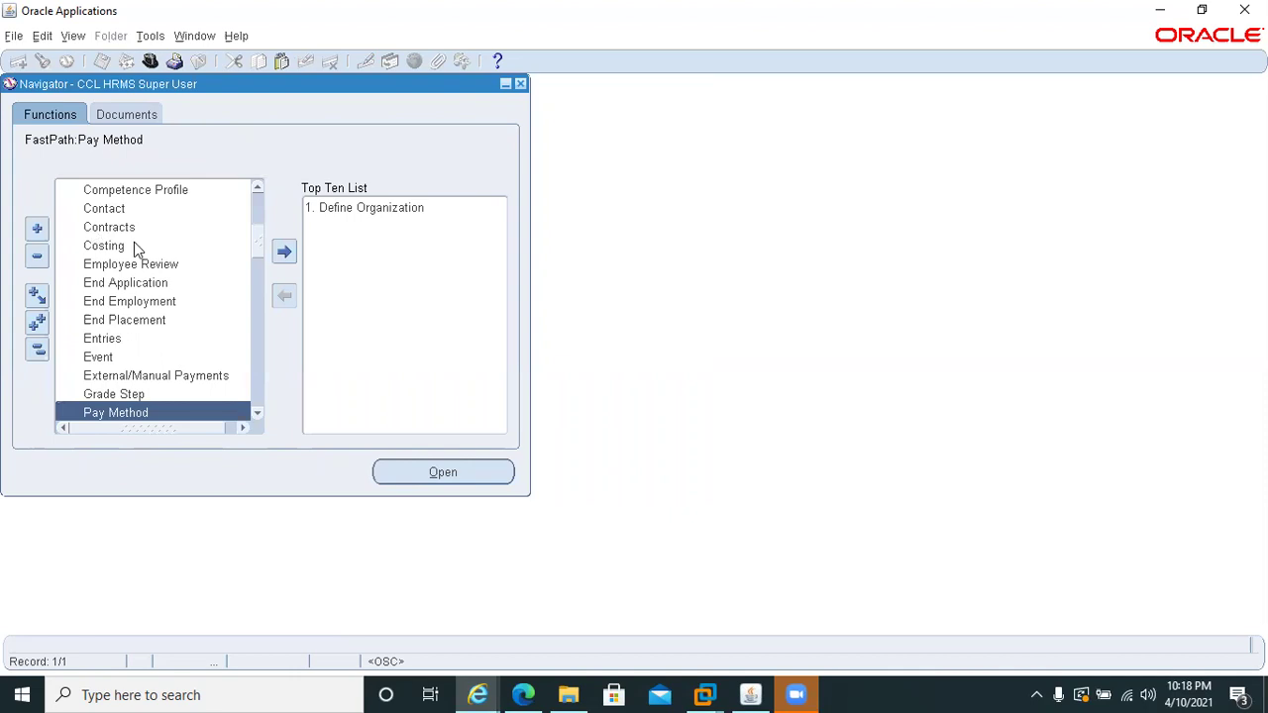
click(284, 251)
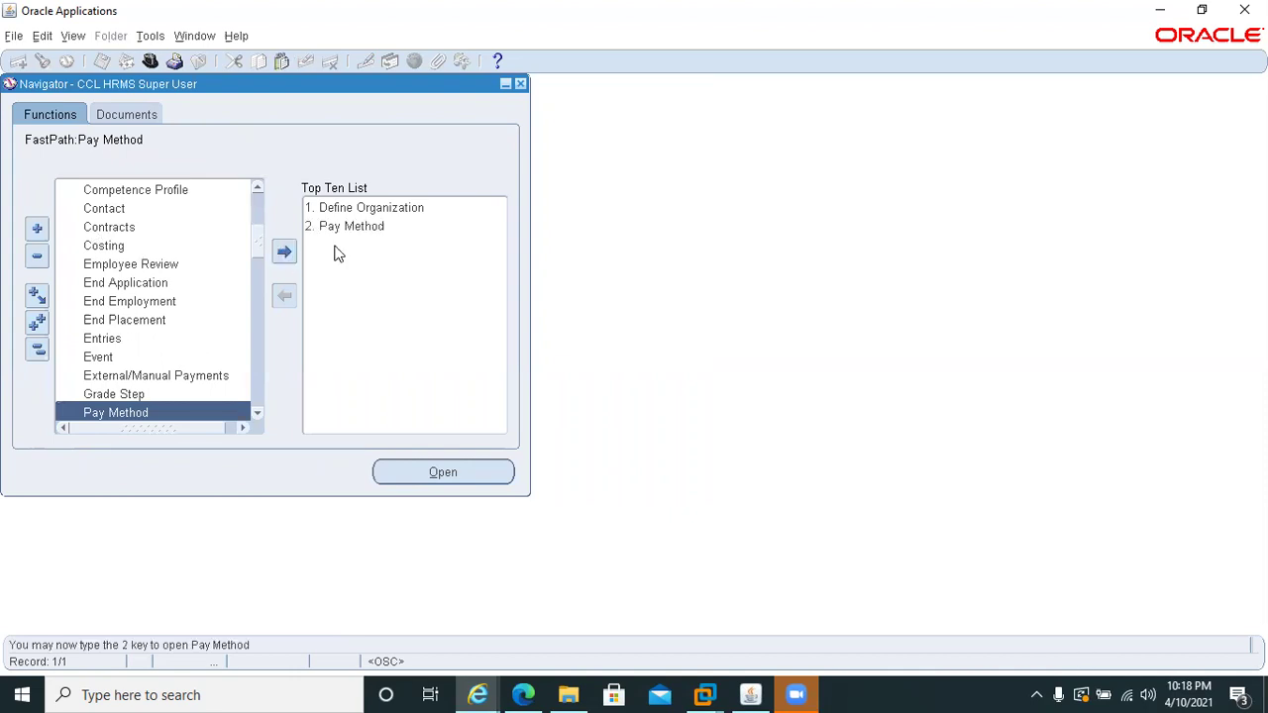
- Find employee 78 in Pay Method and try entering a 'dir' payment method
double_click(353, 228)
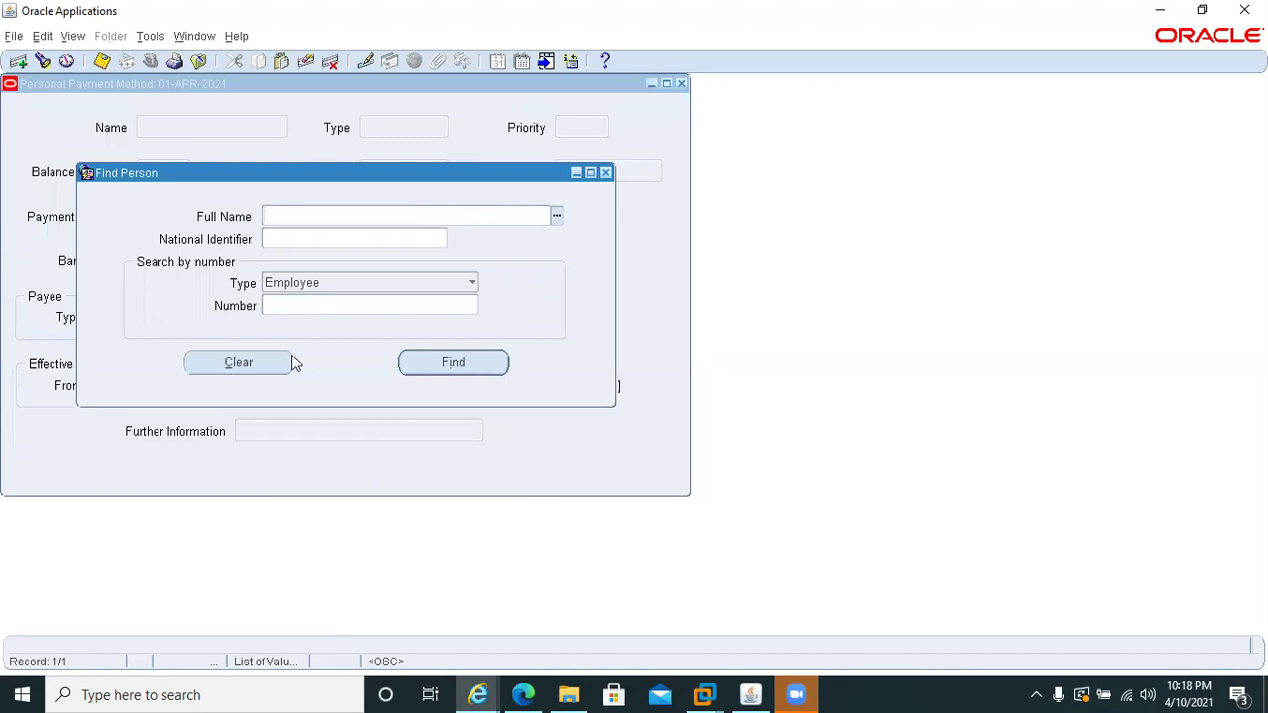
click(316, 311)
text(78)
key(Tab)
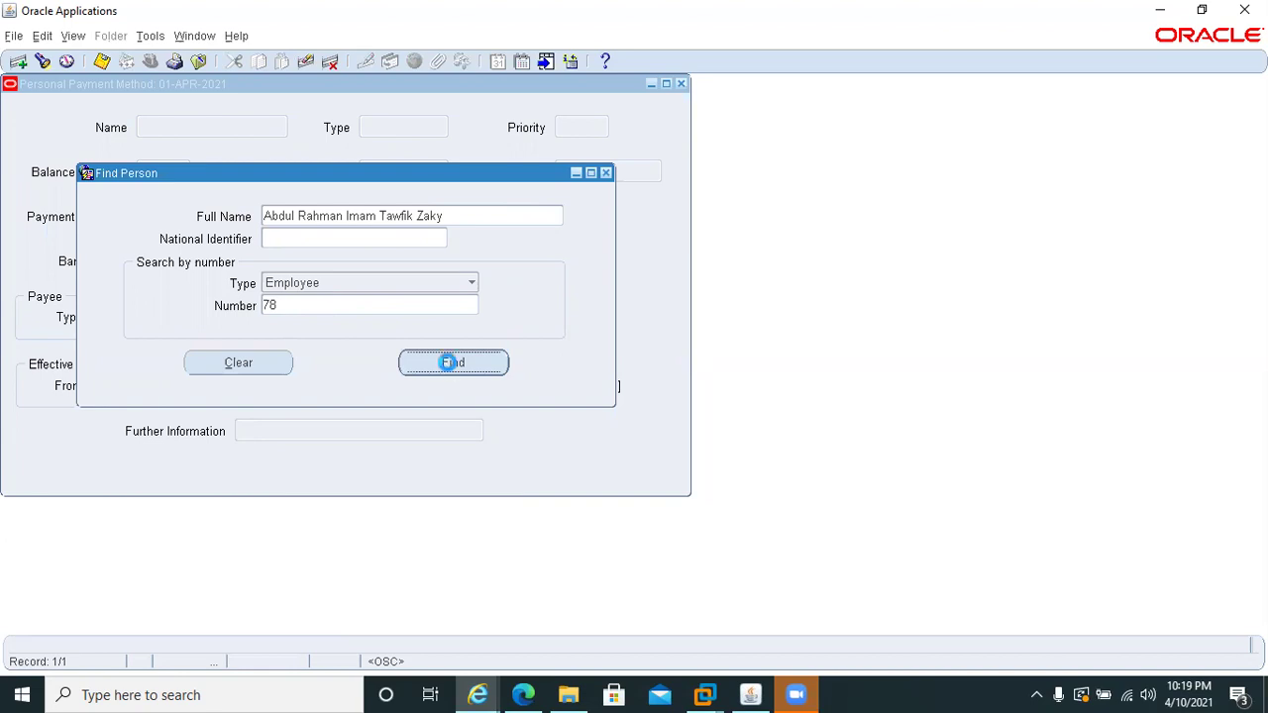
click(450, 362)
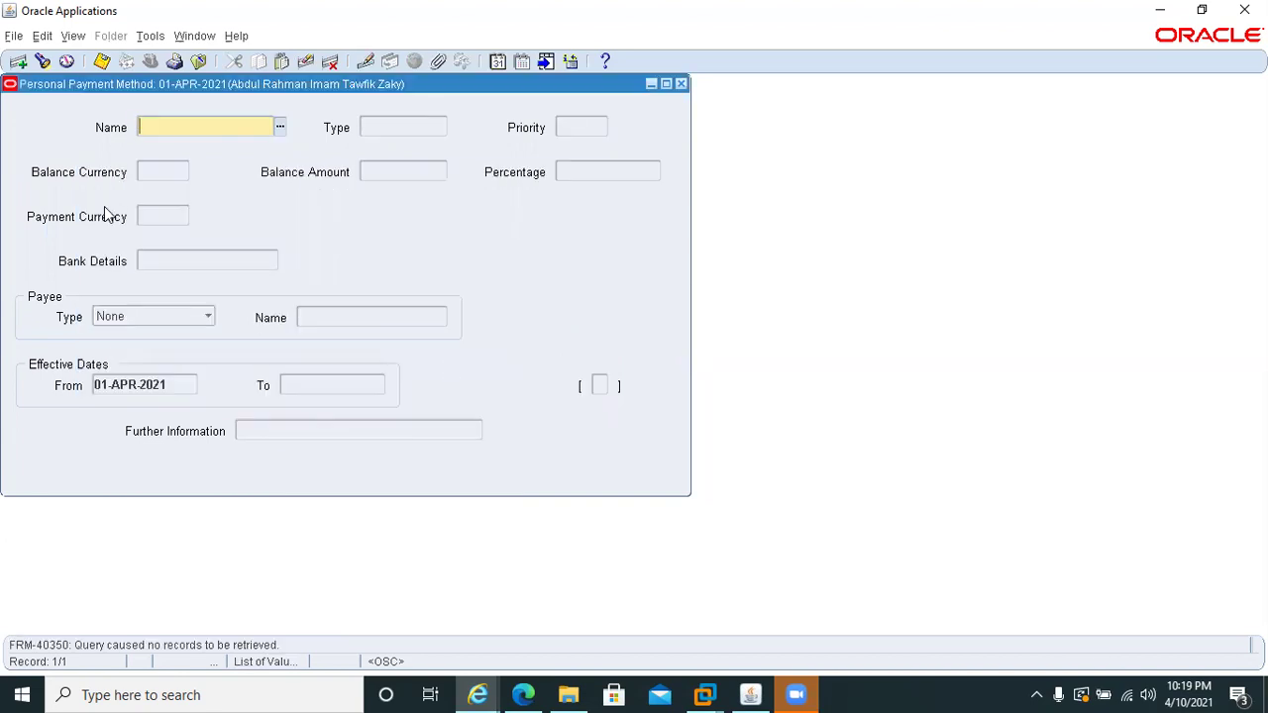
text(dir)
key(Tab)
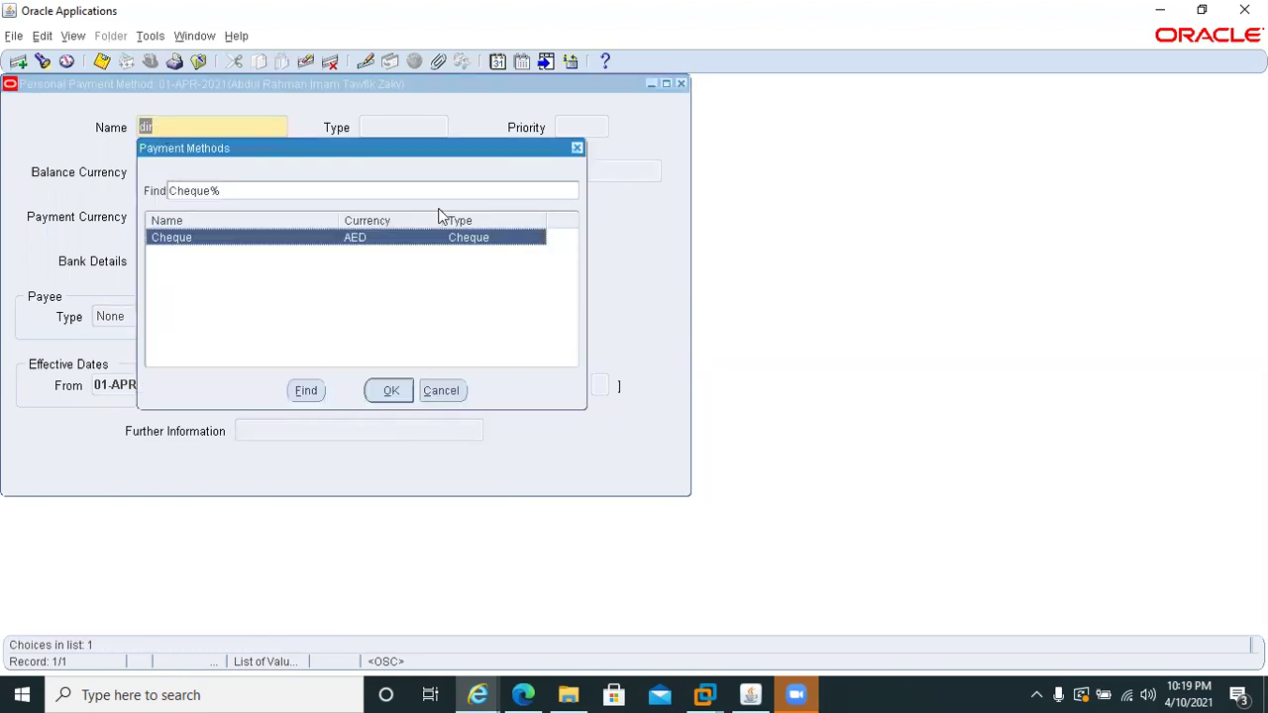
click(440, 391)
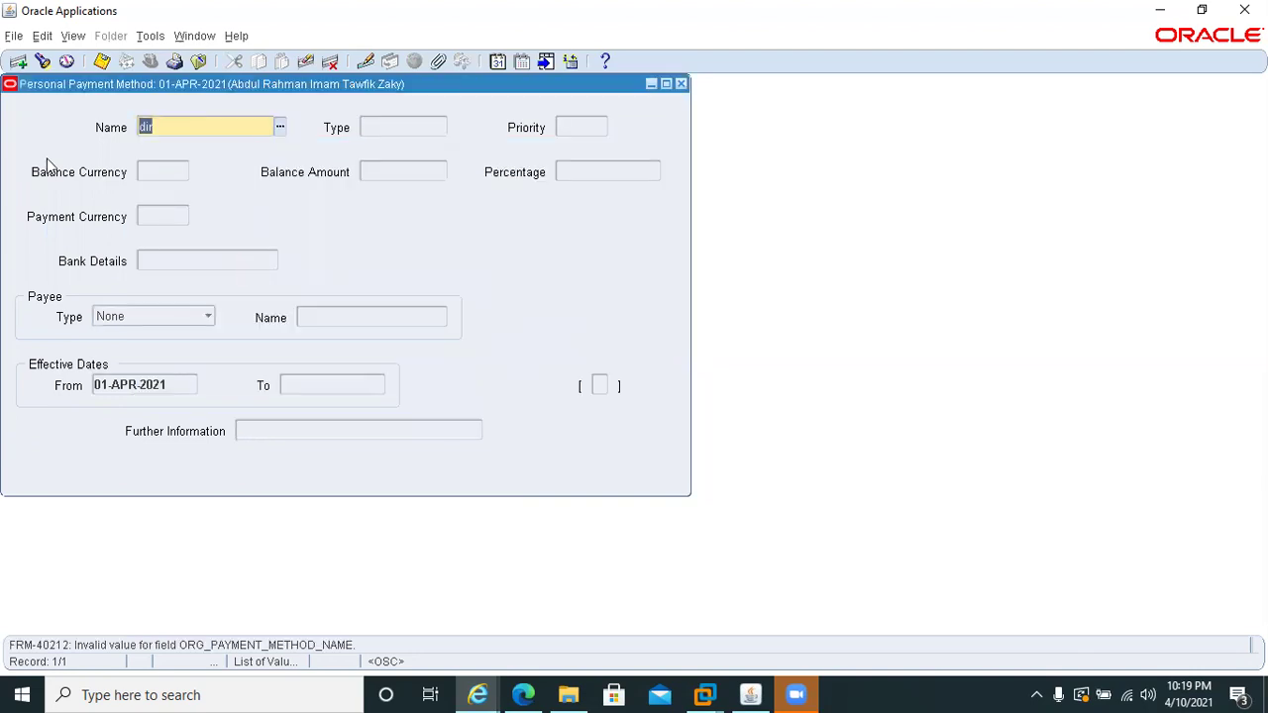
- Clear the invalid payment method and close the form without saving
key(Delete)
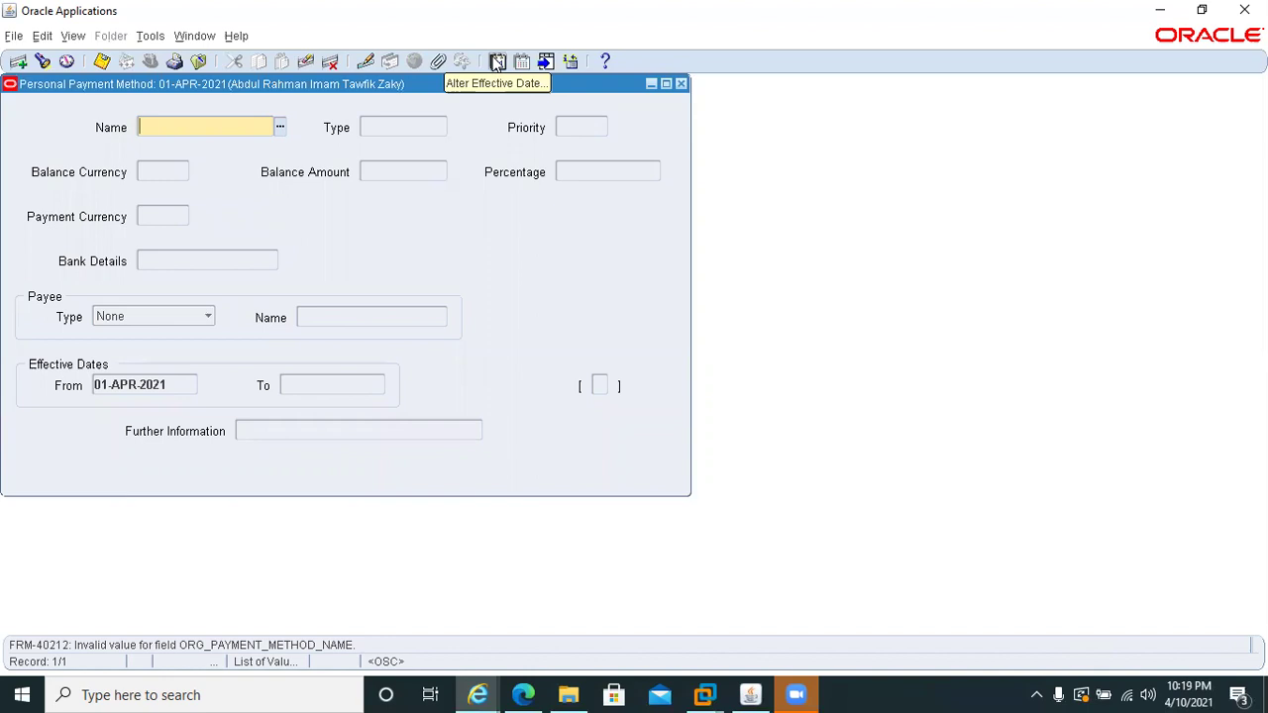
click(497, 64)
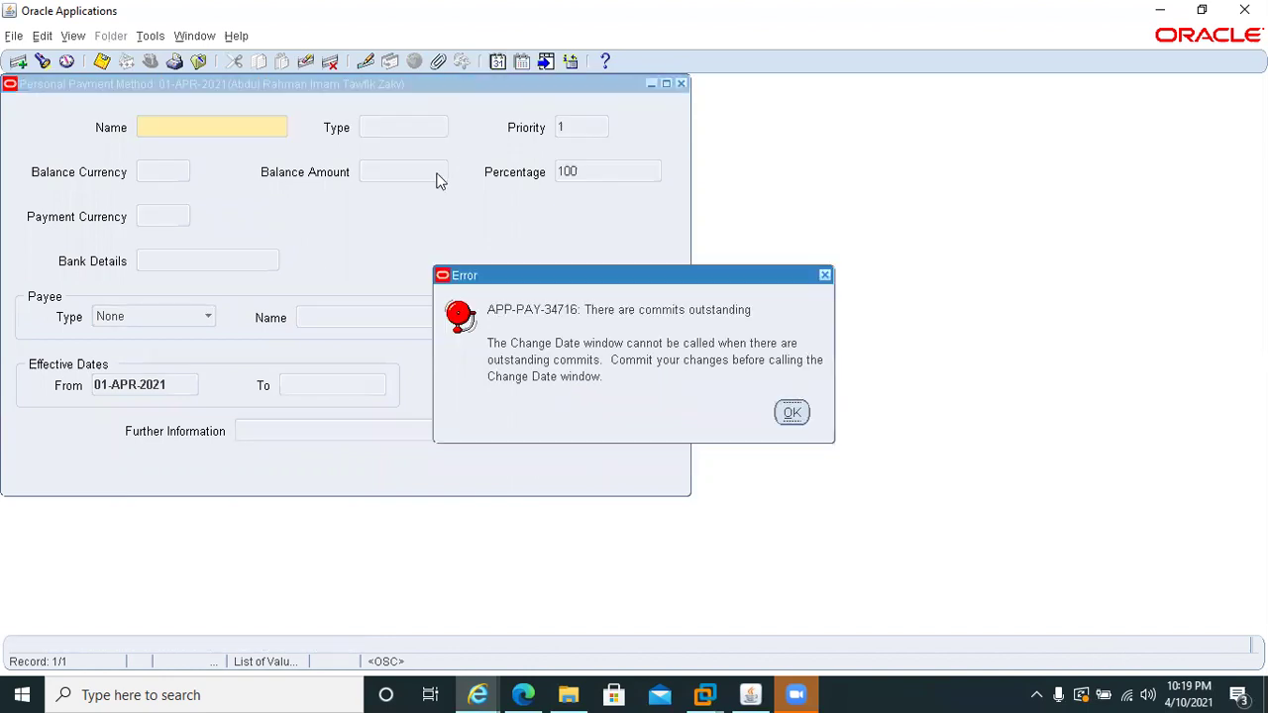
click(787, 416)
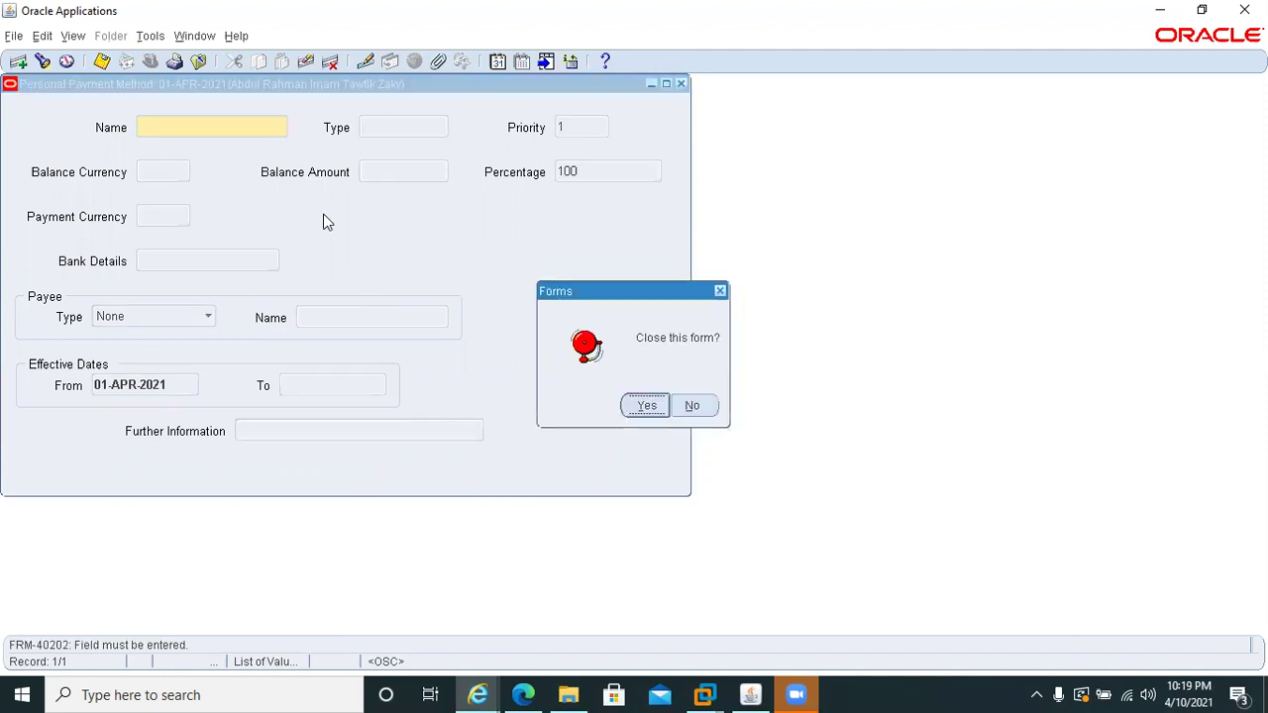
key(Return)
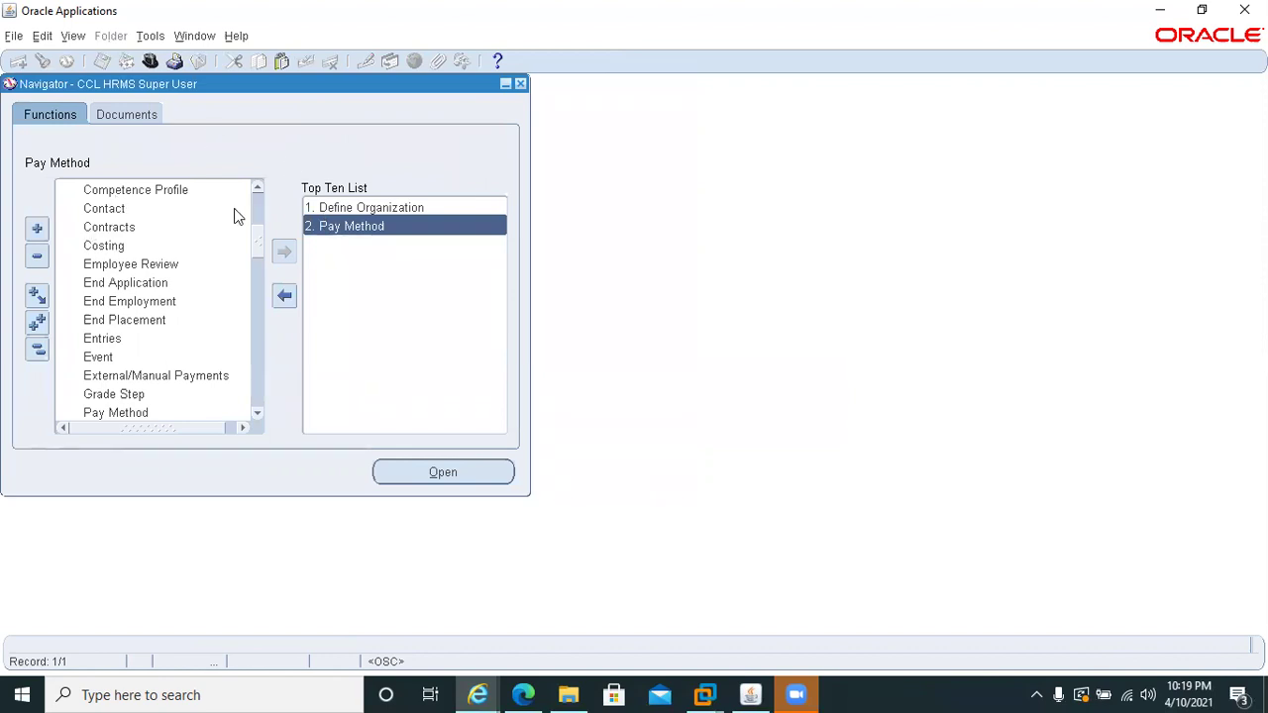
- Find employee 78 in People Enter and Maintain and open the assignment
scroll(252, 208, up, 5)
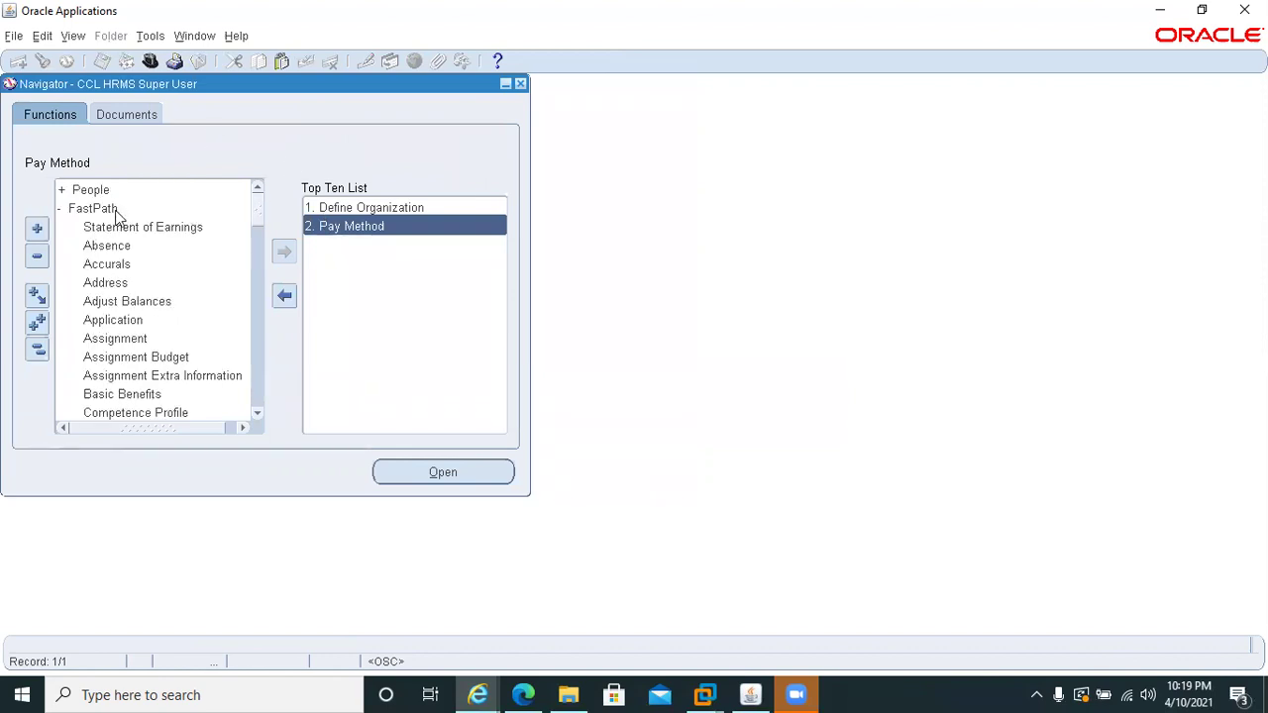
double_click(83, 194)
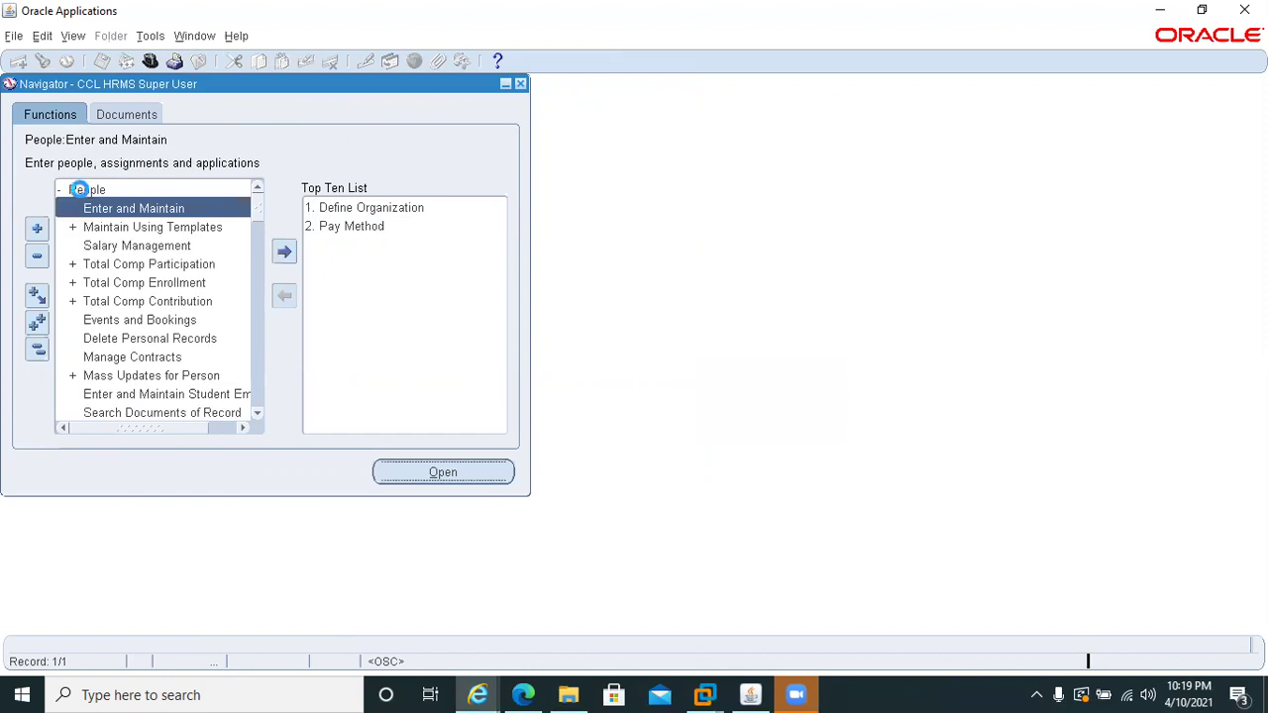
double_click(84, 205)
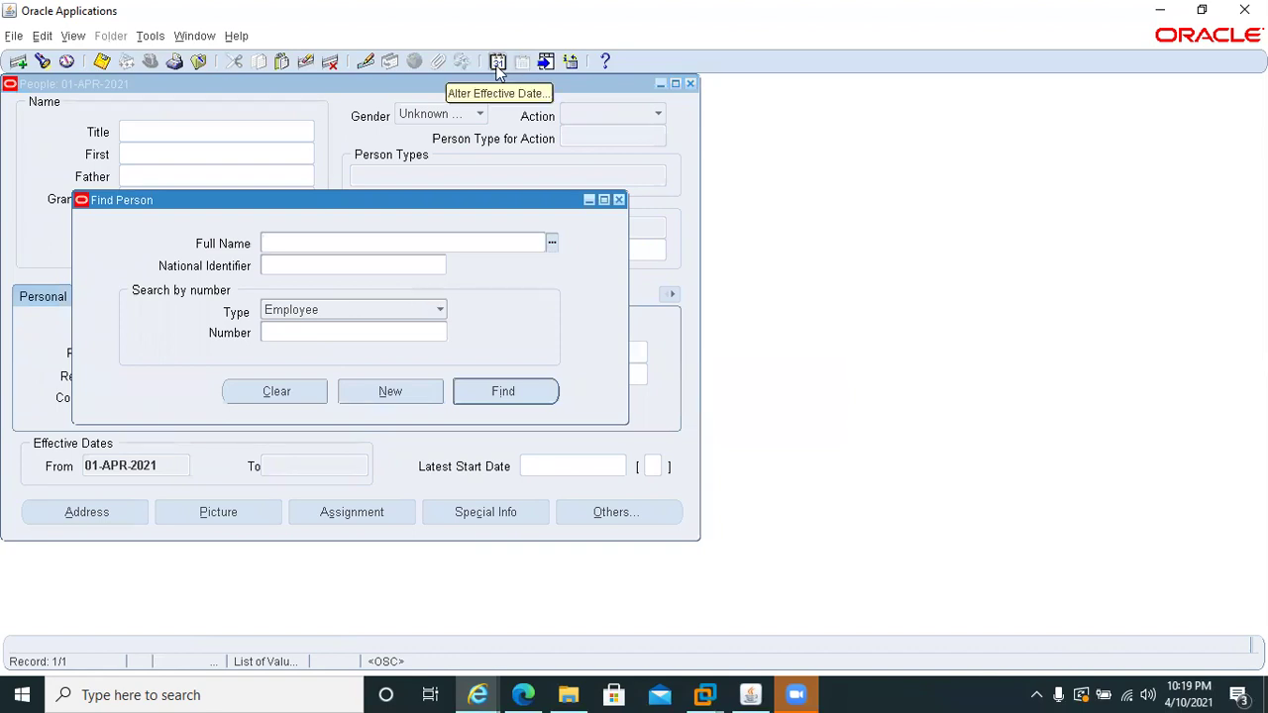
click(303, 334)
text(78)
key(Tab)
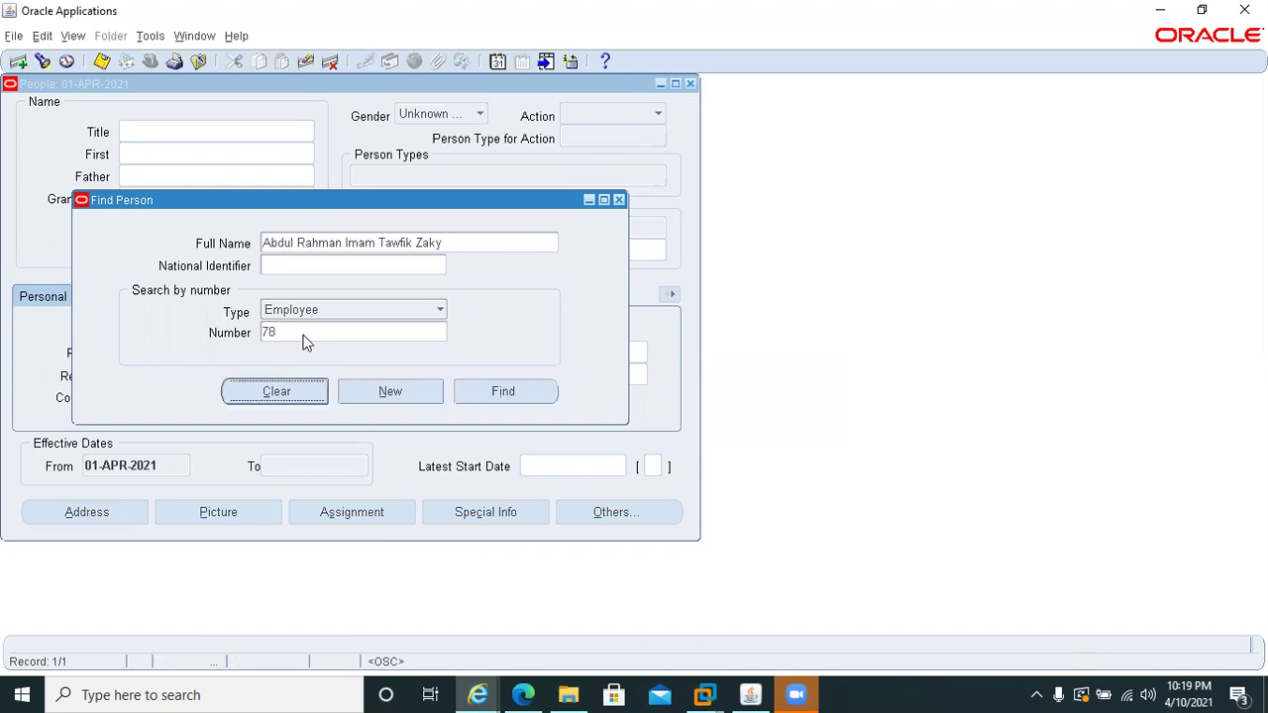
click(486, 394)
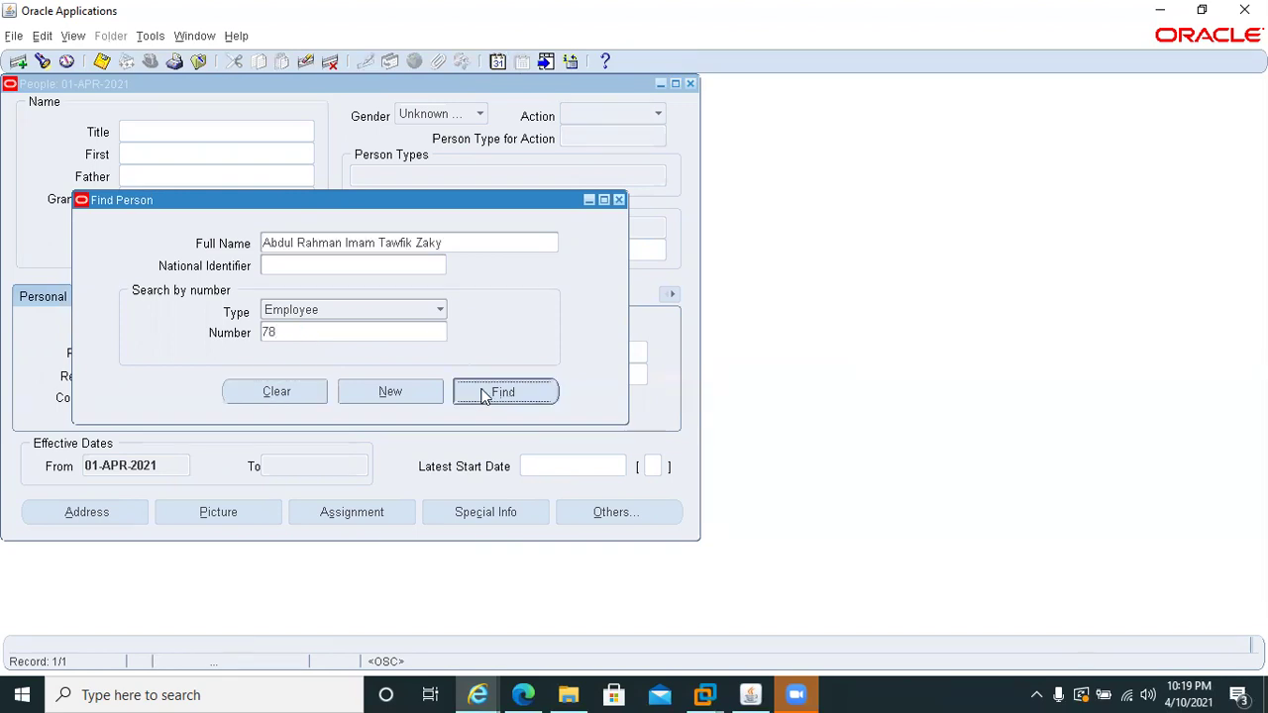
click(348, 512)
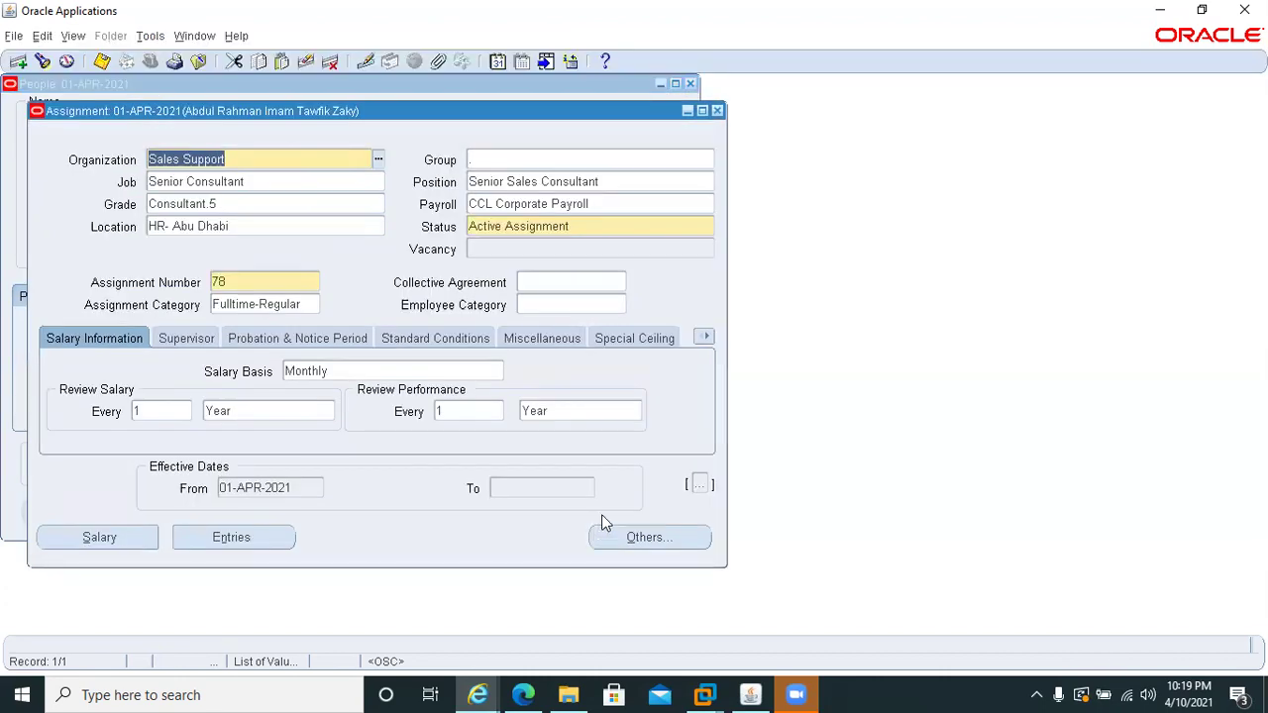
- Try a Cheque pay method on the assignment, then discard it after the amount-or-percentage error
click(639, 540)
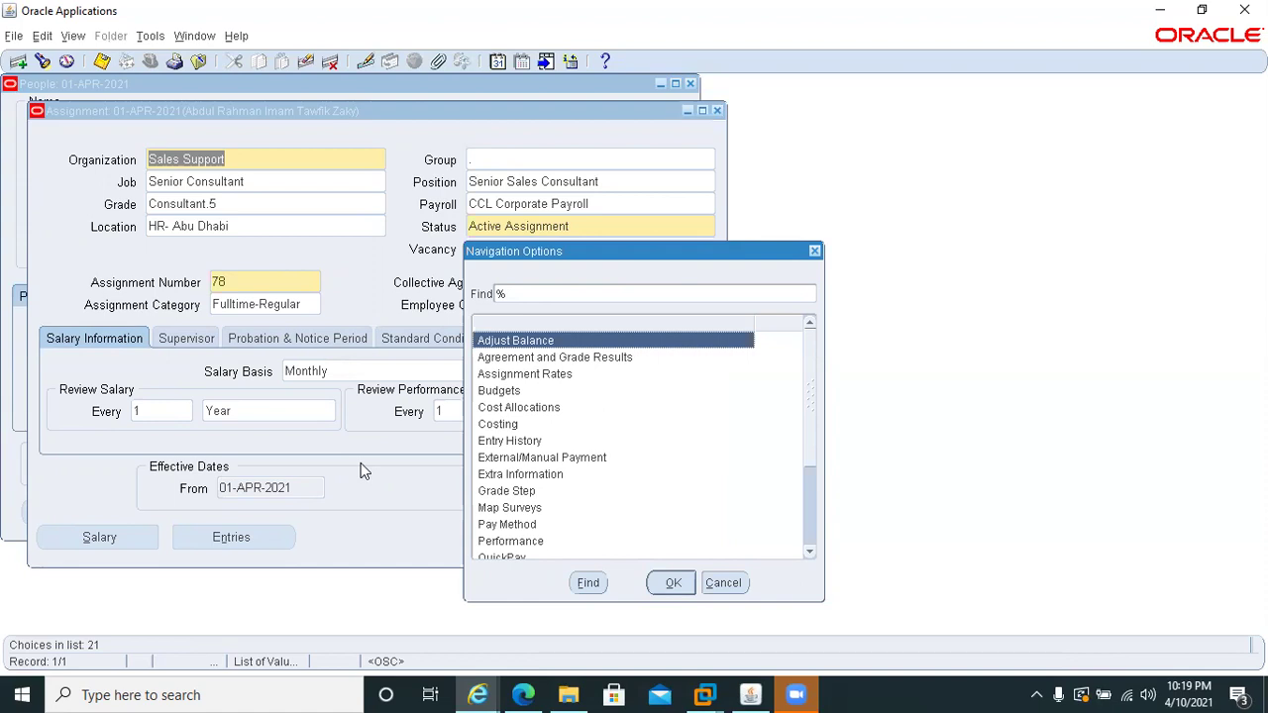
text(p)
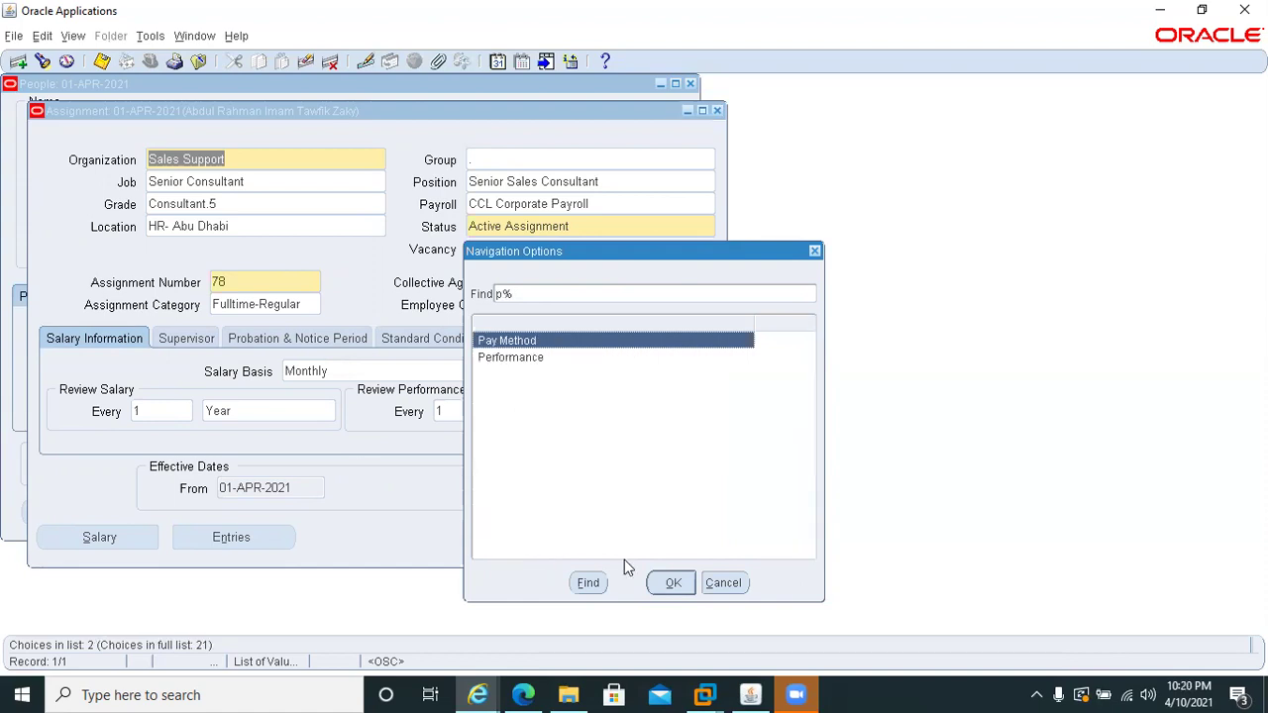
click(669, 584)
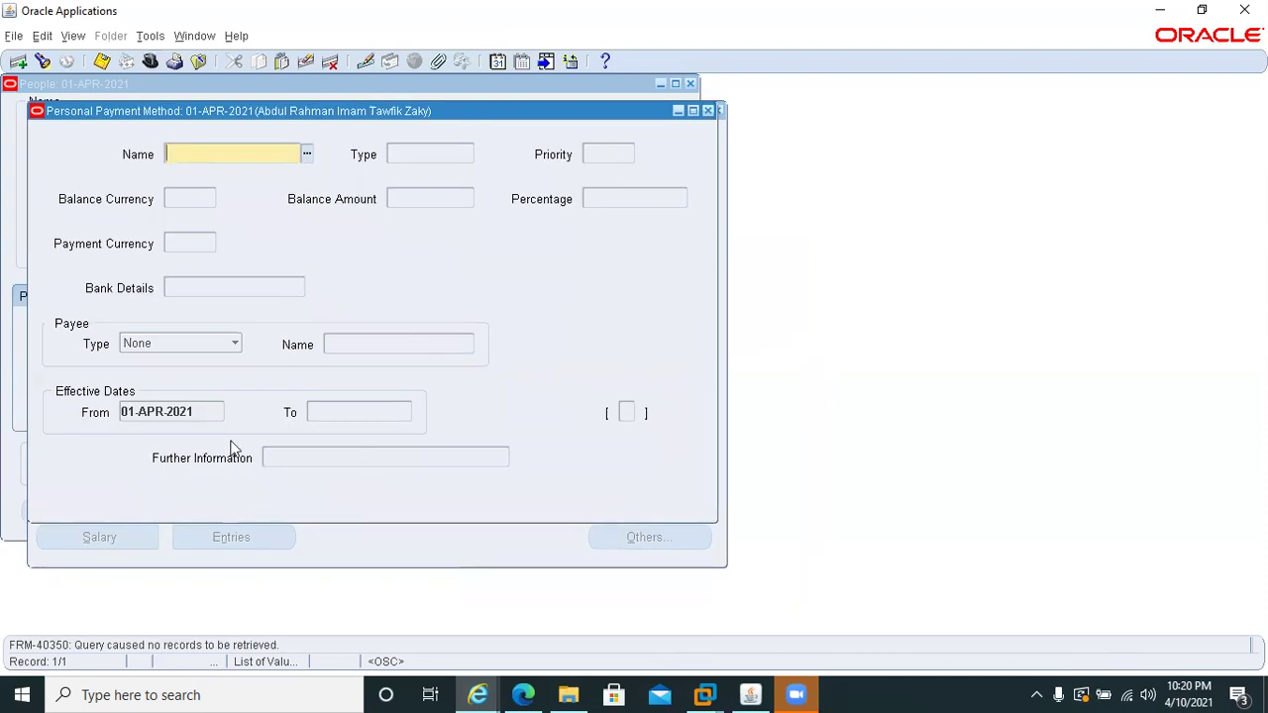
text(Cheque)
key(Tab)
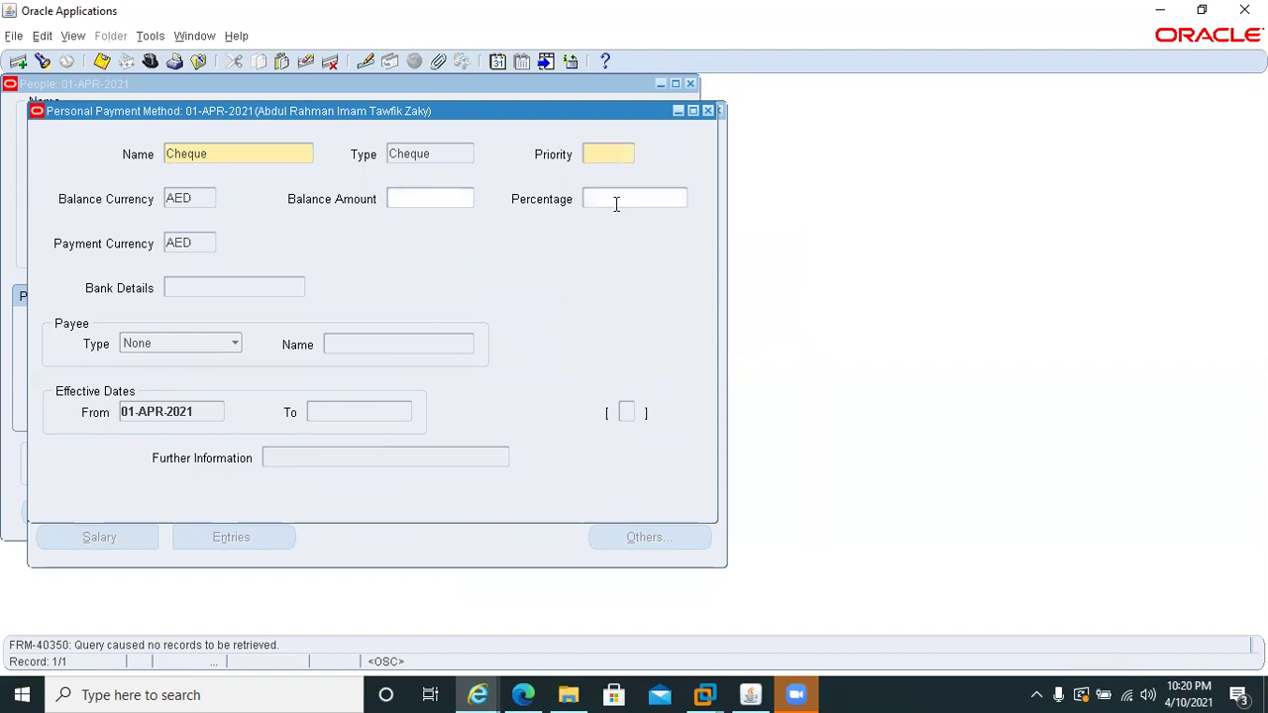
click(707, 112)
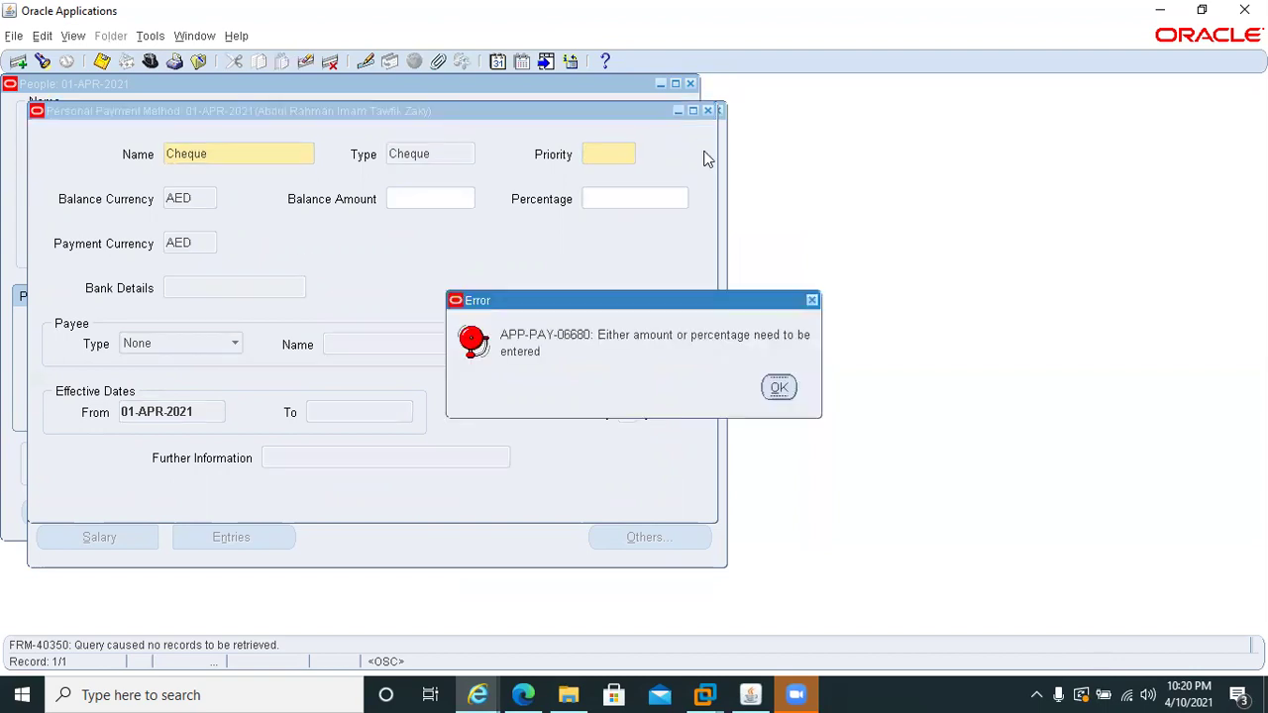
click(779, 387)
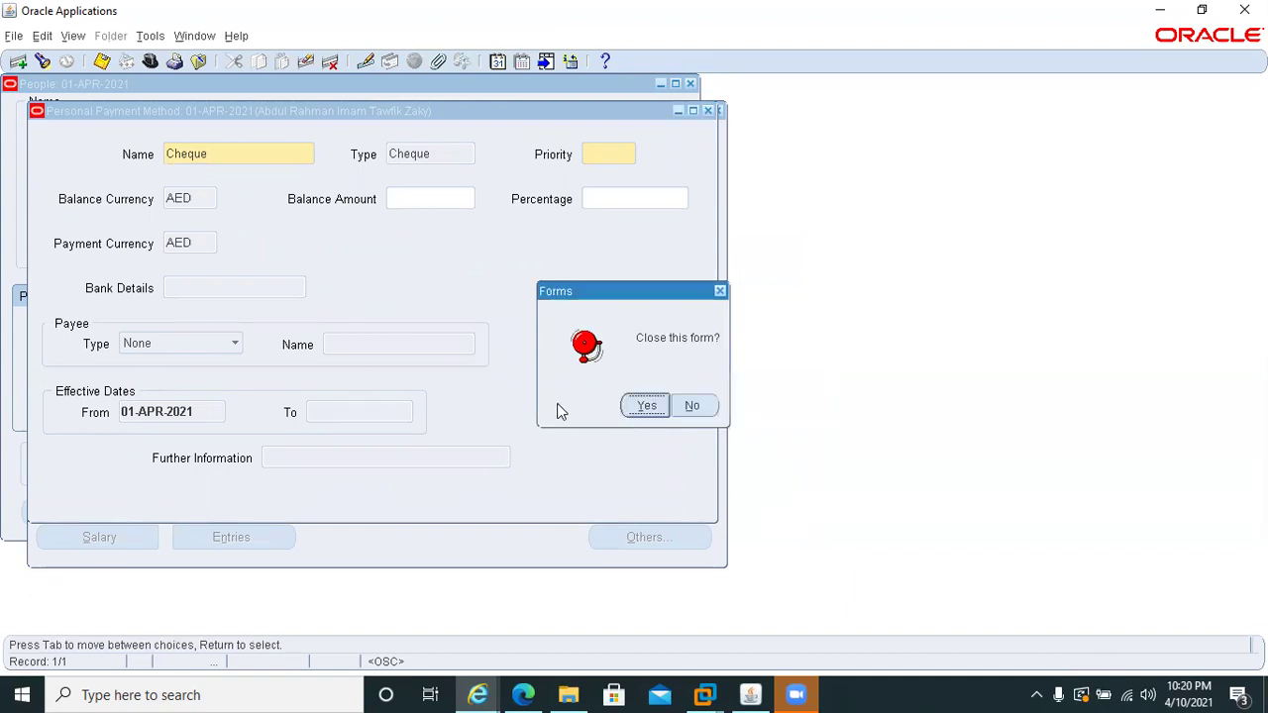
click(643, 406)
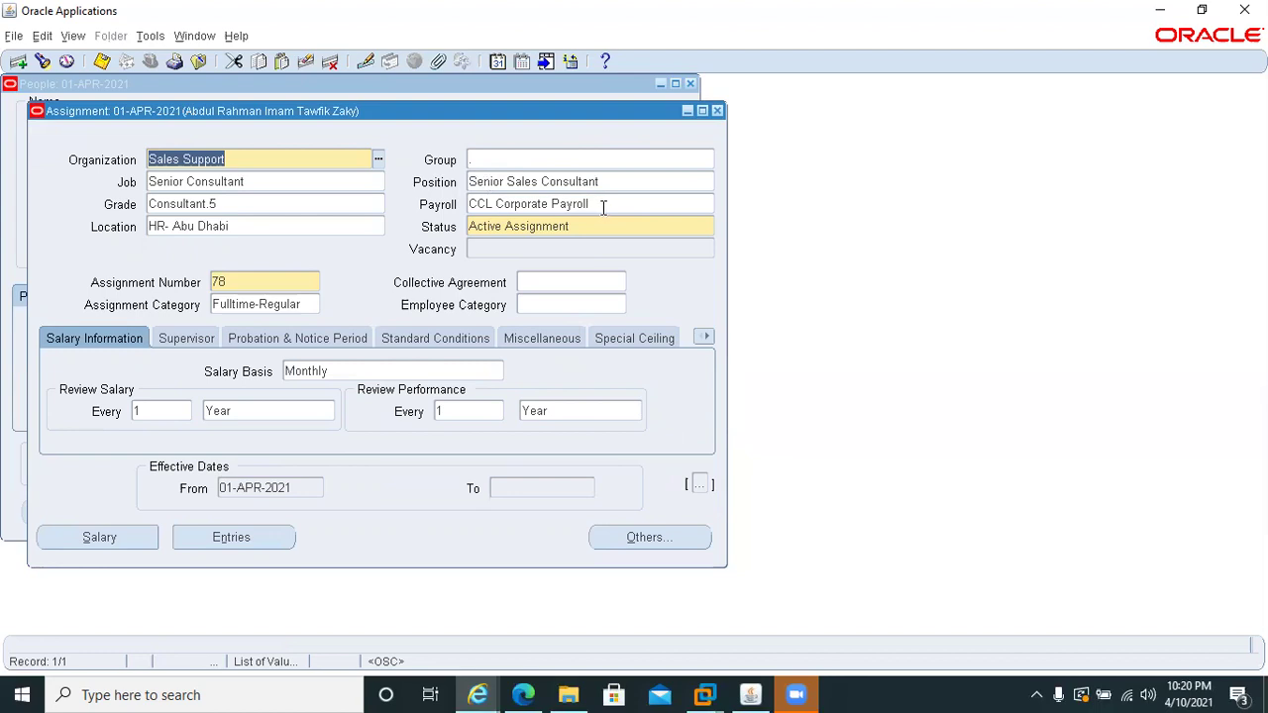
- Set the effective date to 01-MAR-2021 and begin deleting the assignment record
click(497, 61)
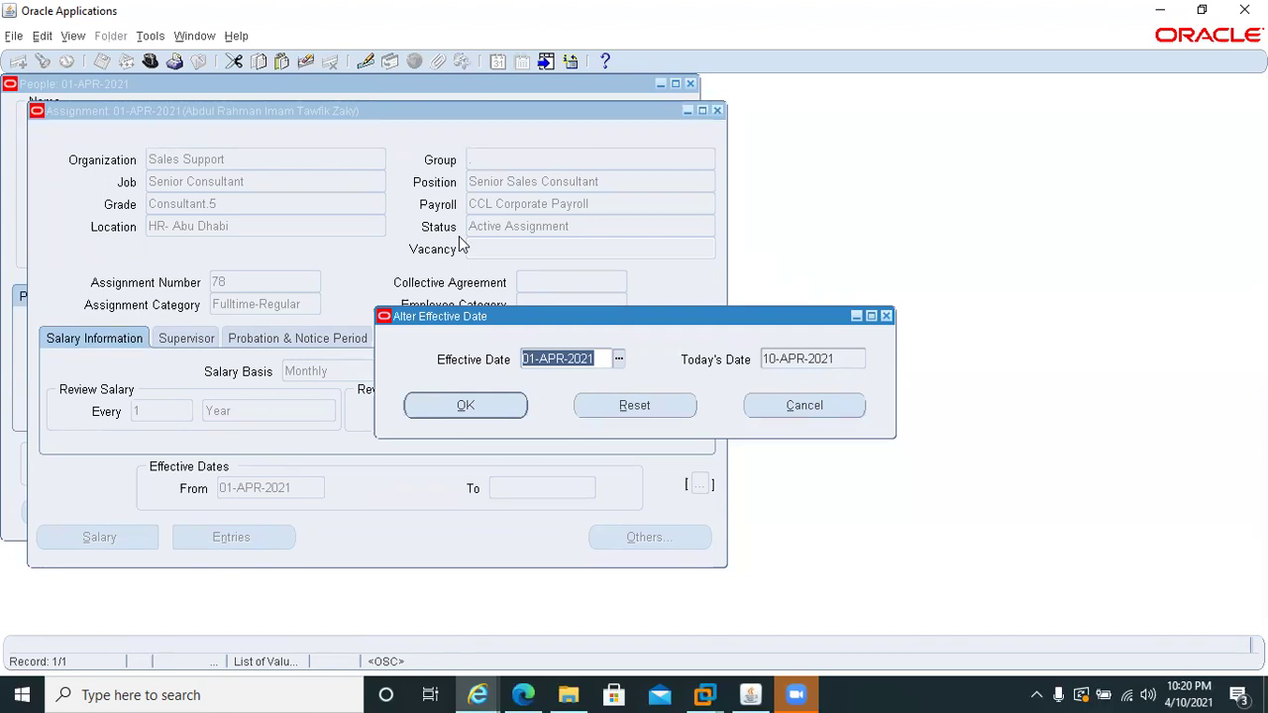
text(01MAR2021)
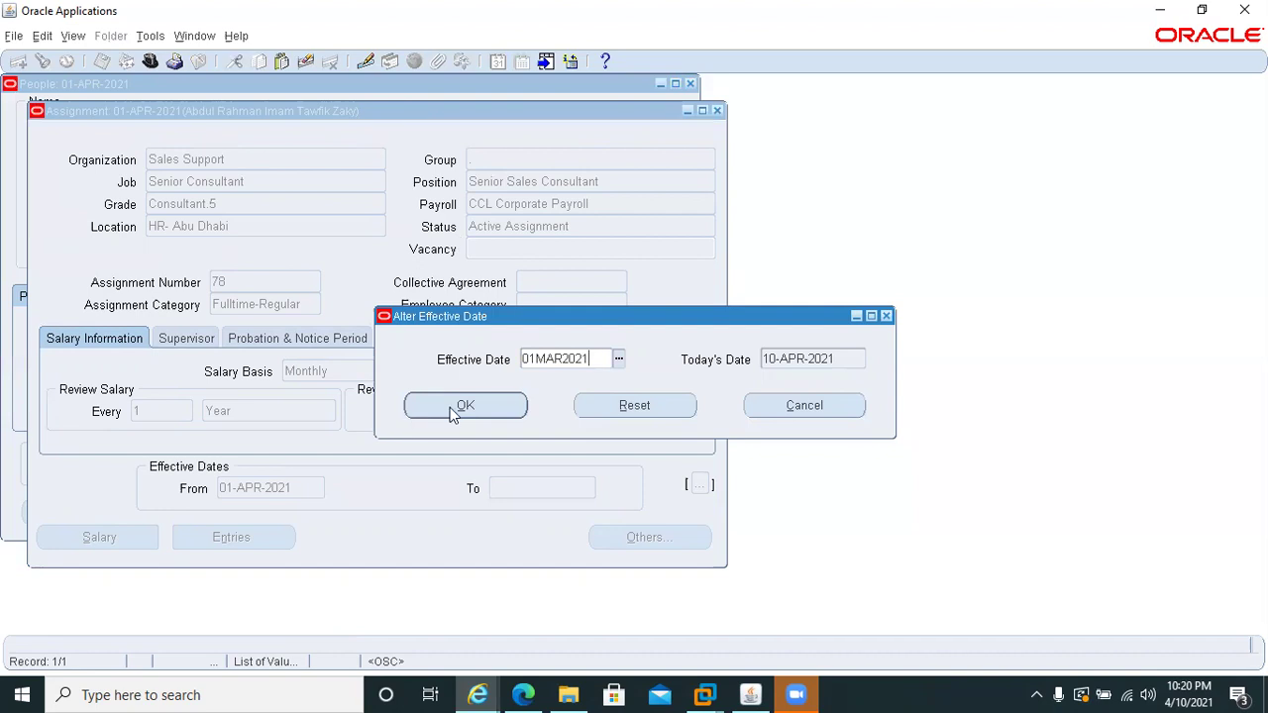
click(455, 409)
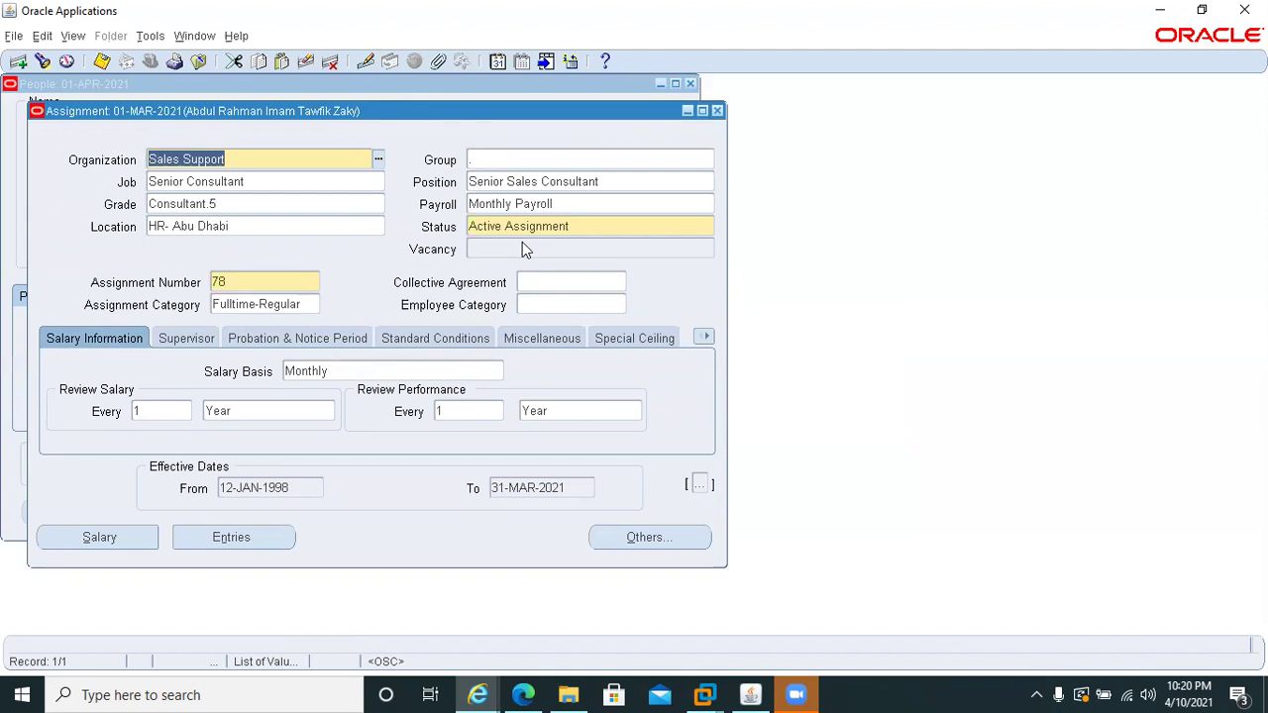
click(330, 61)
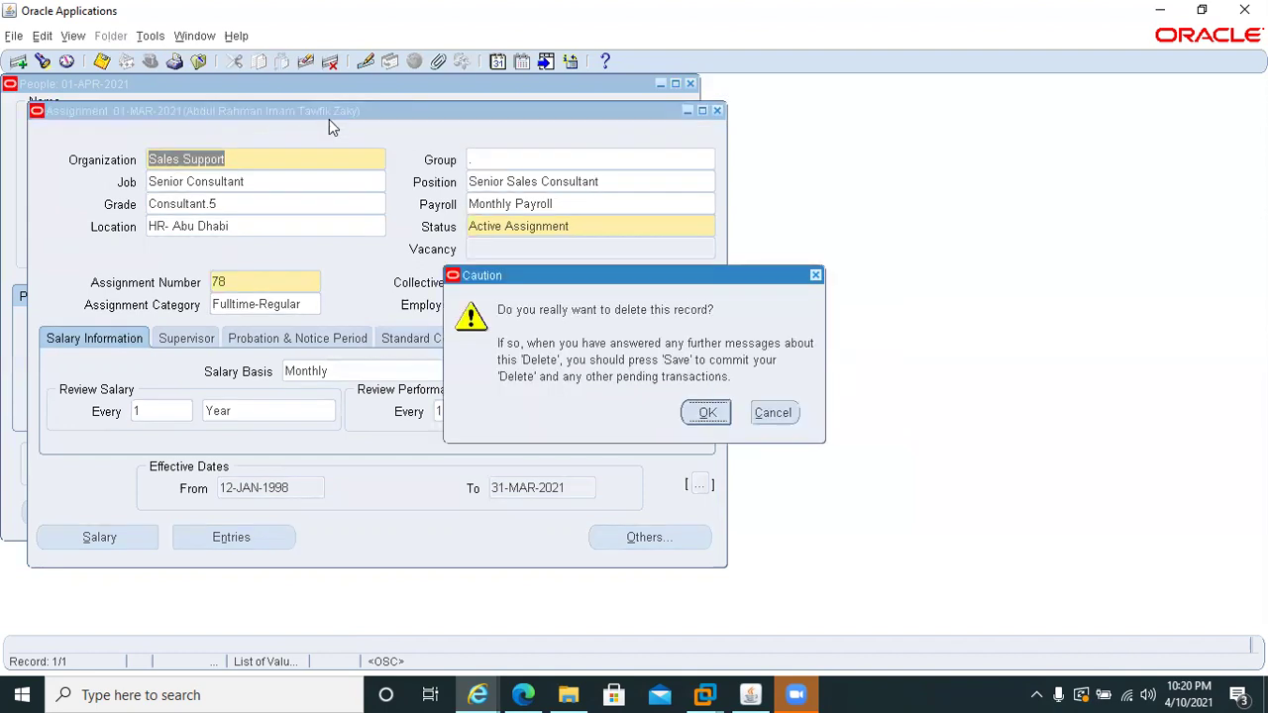
click(685, 416)
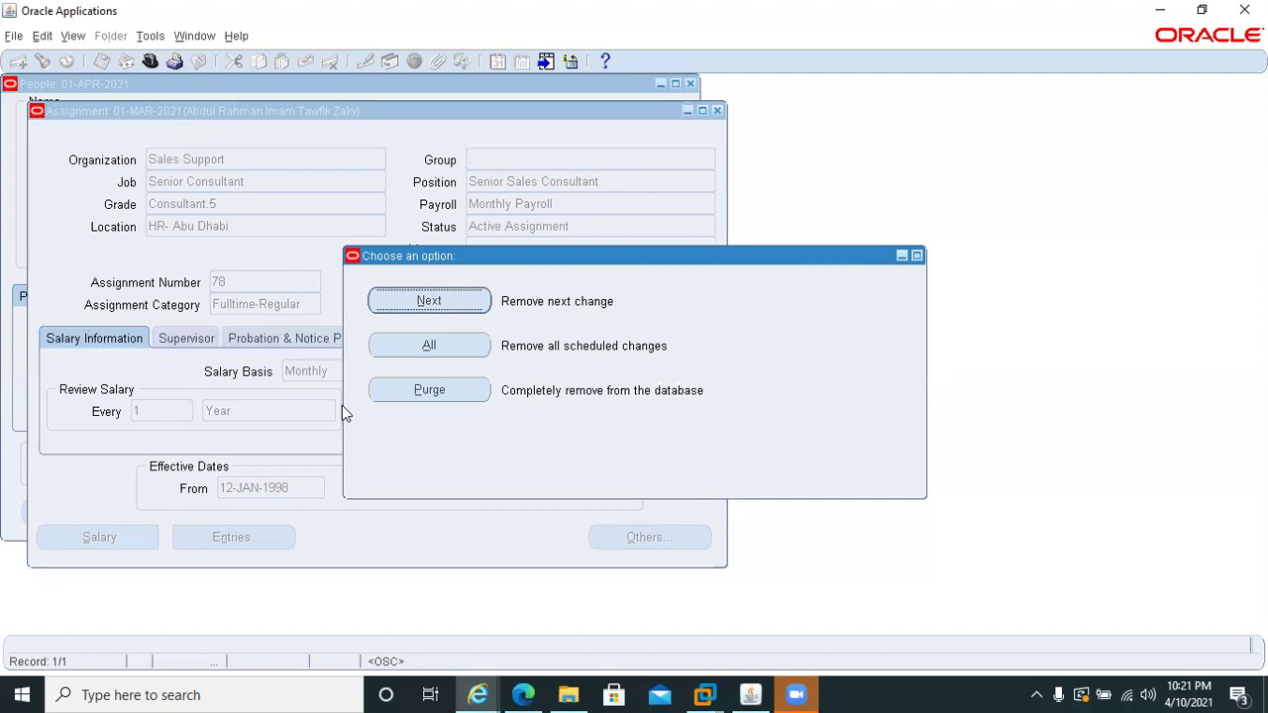
- Remove only the next scheduled assignment change, save it, and reopen employee 78's assignment
click(414, 305)
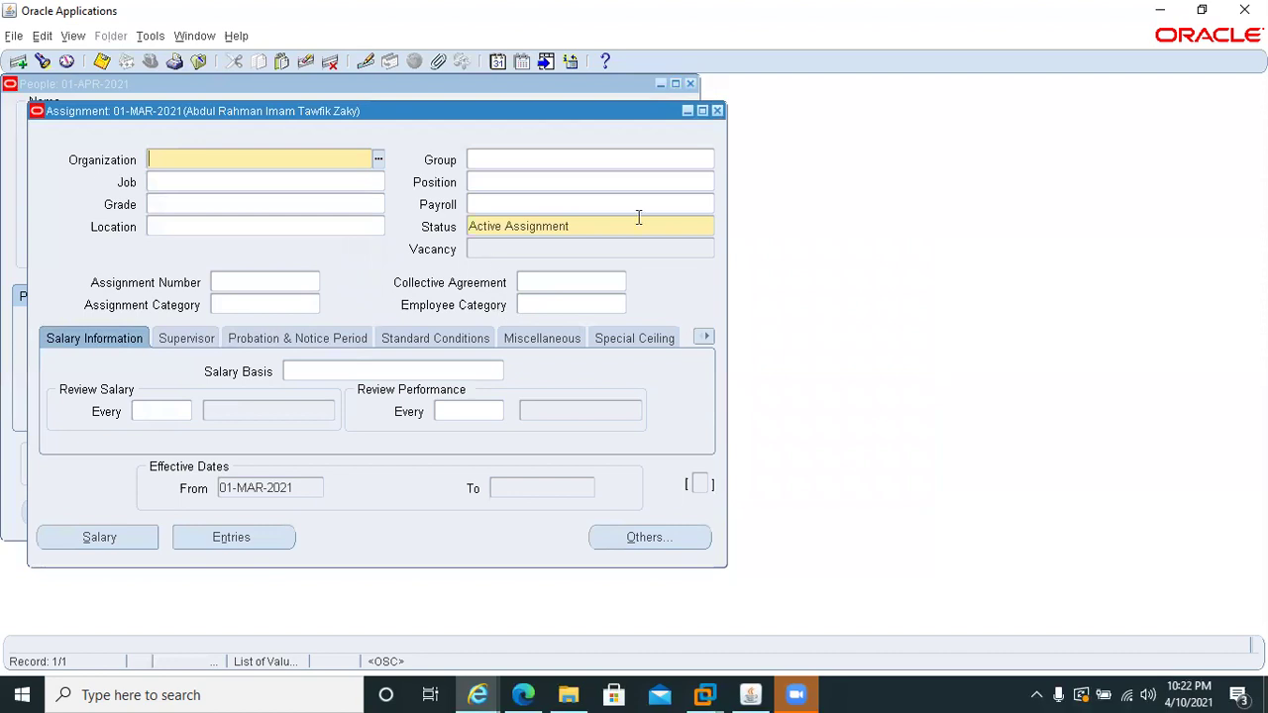
key(ctrl+s)
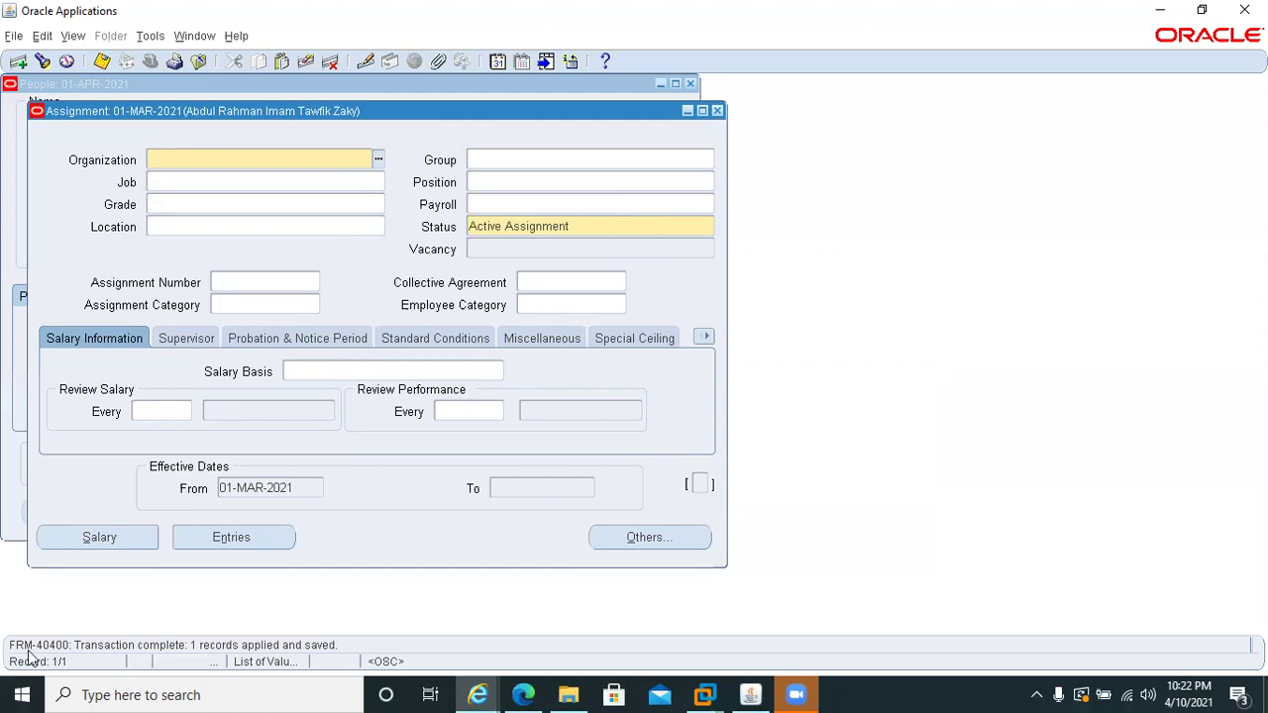
click(717, 110)
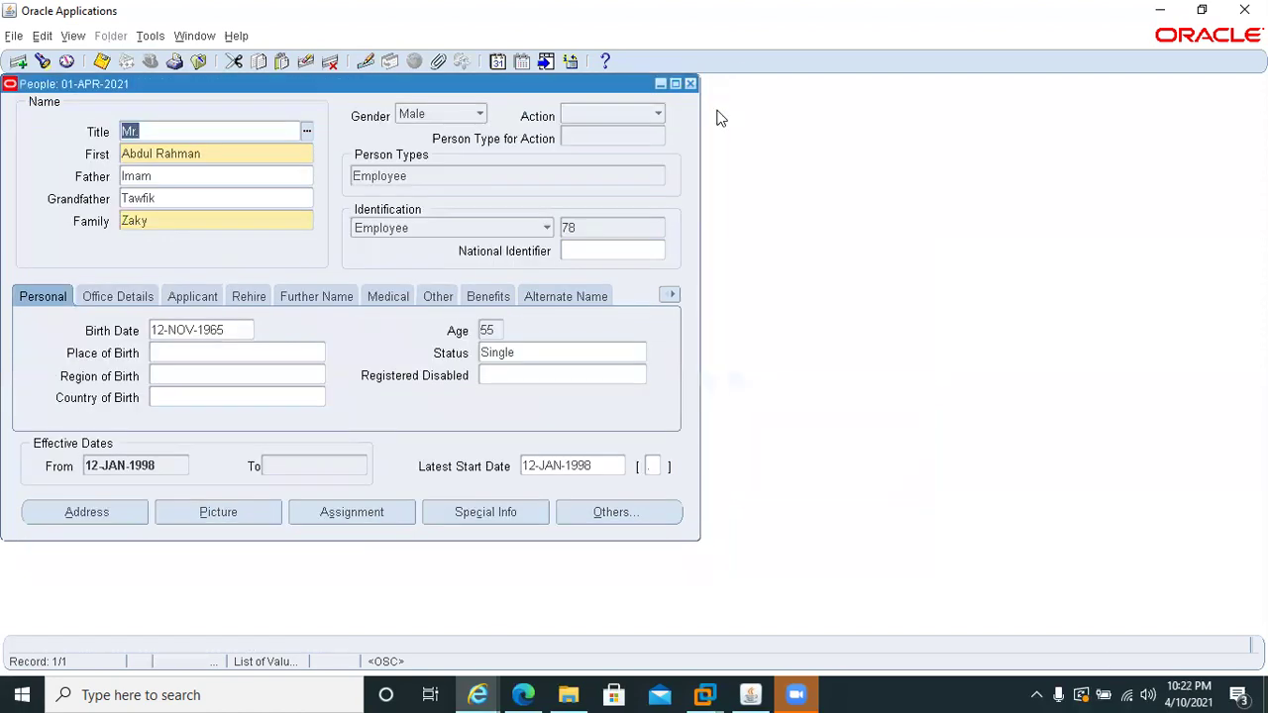
click(352, 512)
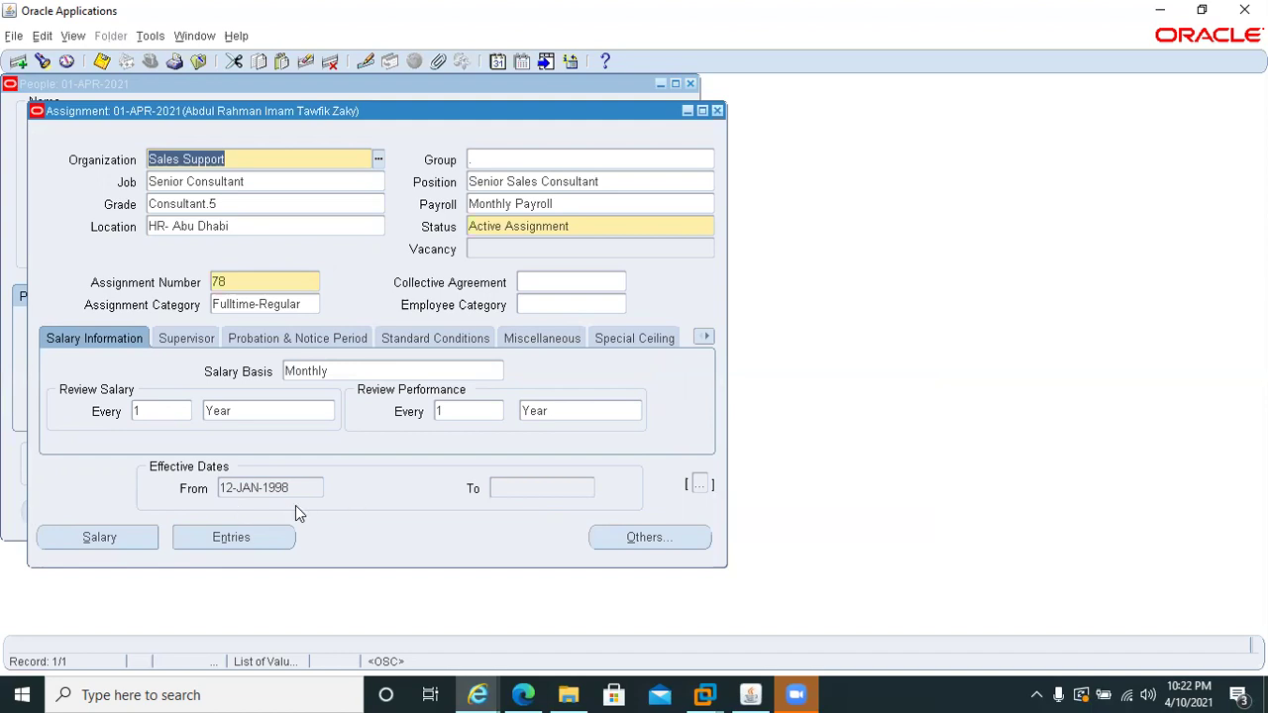
- Open the Pay Method form from the assignment's Others options
click(652, 540)
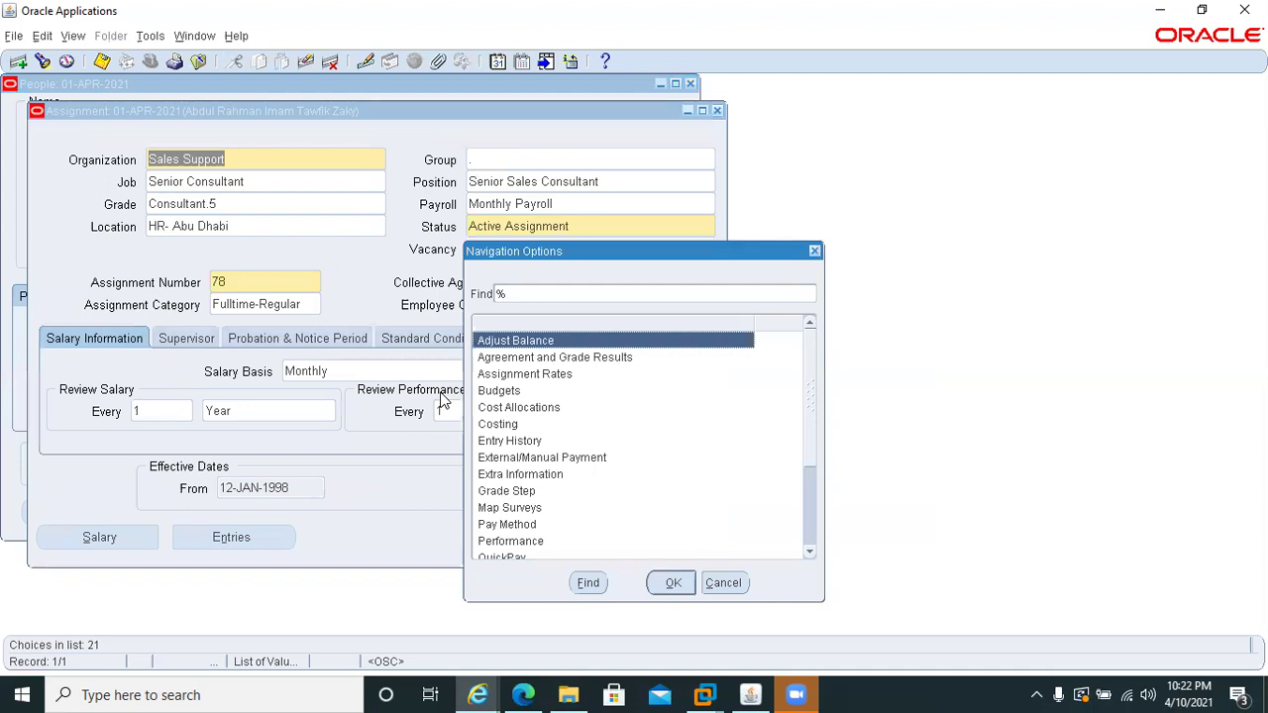
text(p)
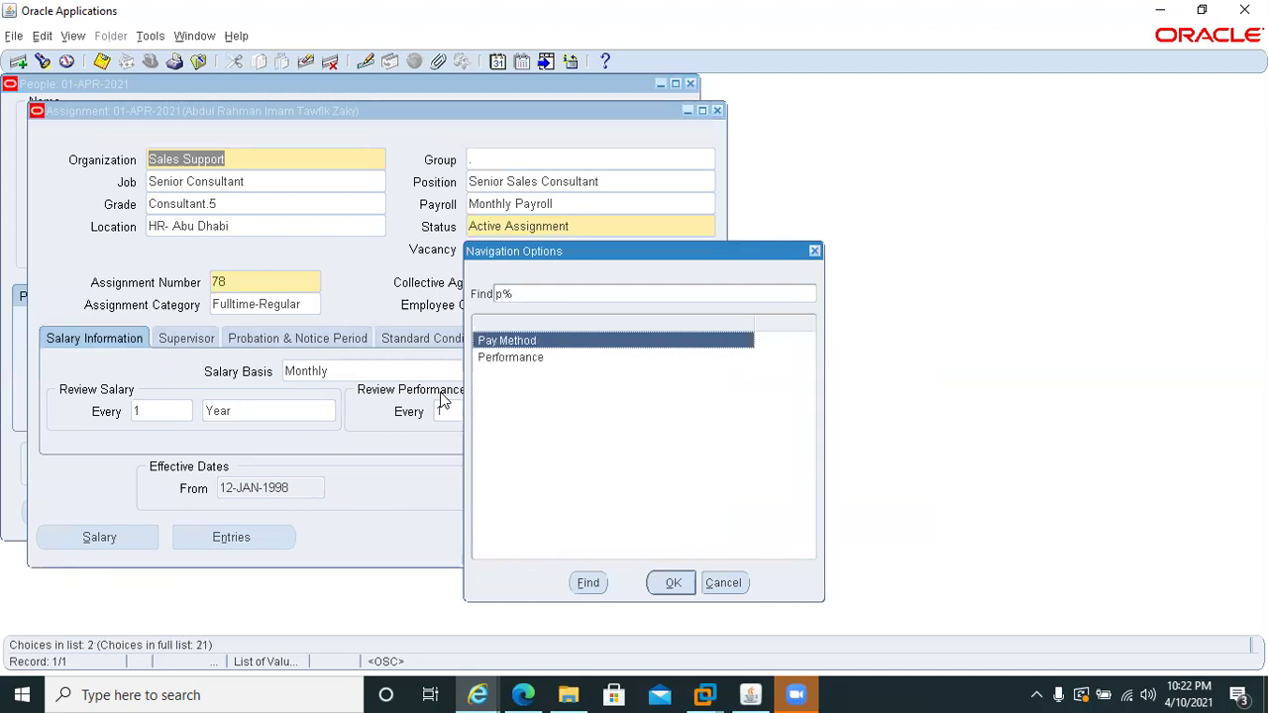
key(Tab)
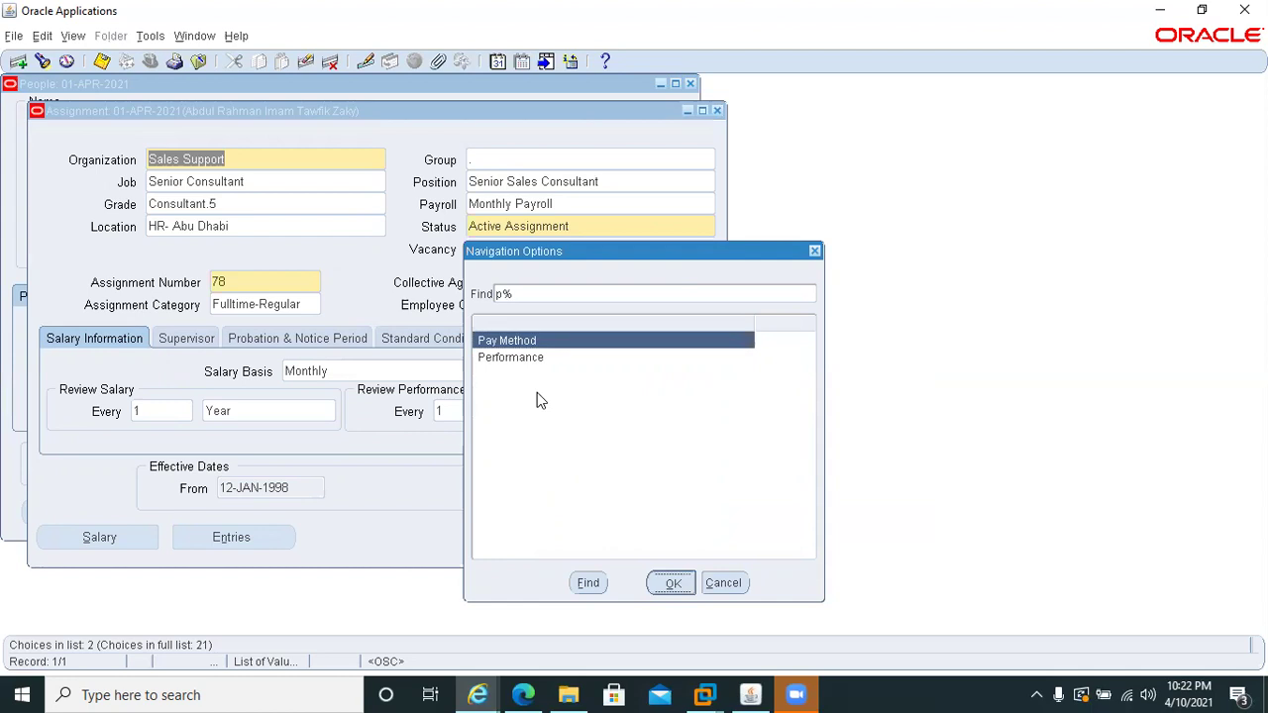
key(Return)
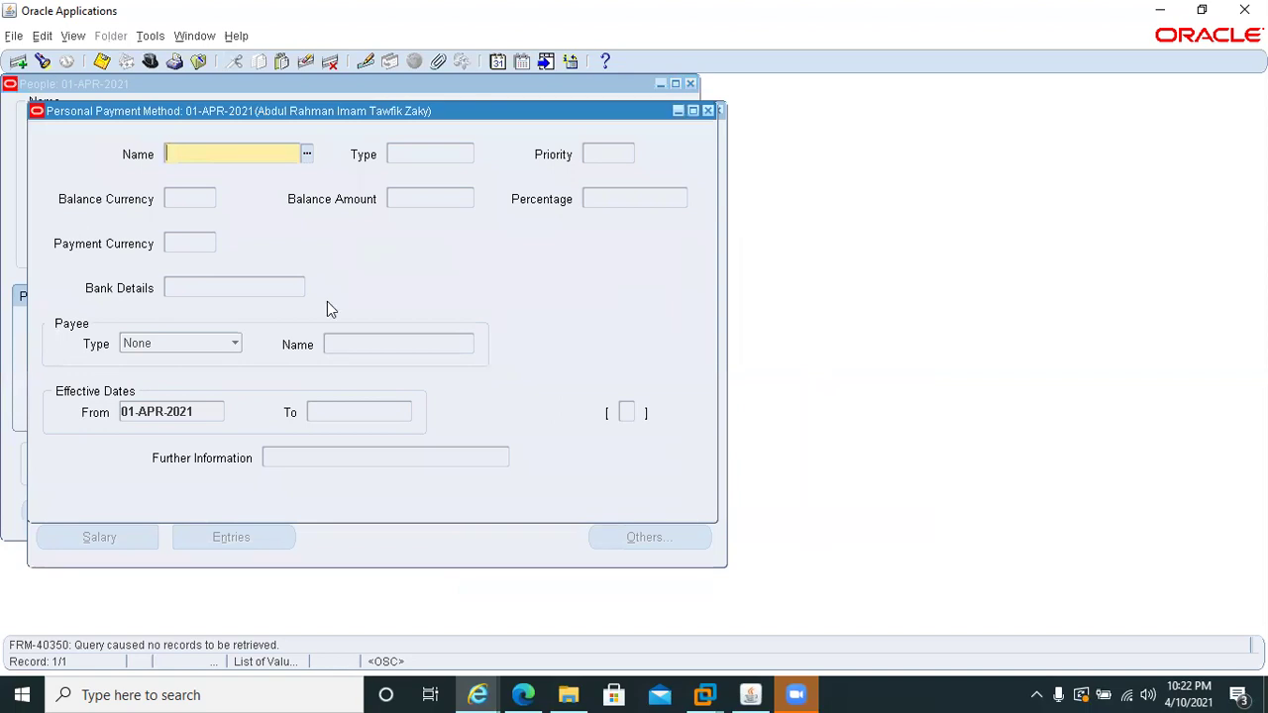
- Add a Direct Deposit pay method with priority 1 at 100 percent, moving into bank details
click(308, 155)
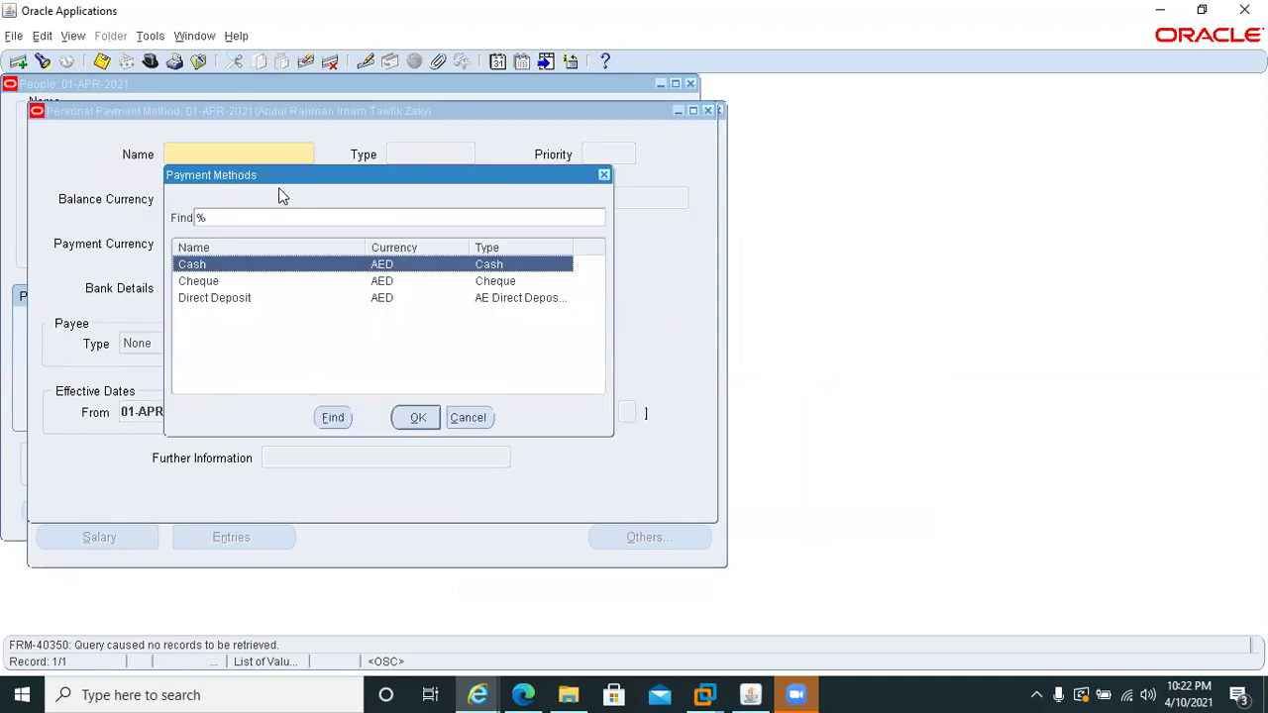
key(Down)
key(Down)
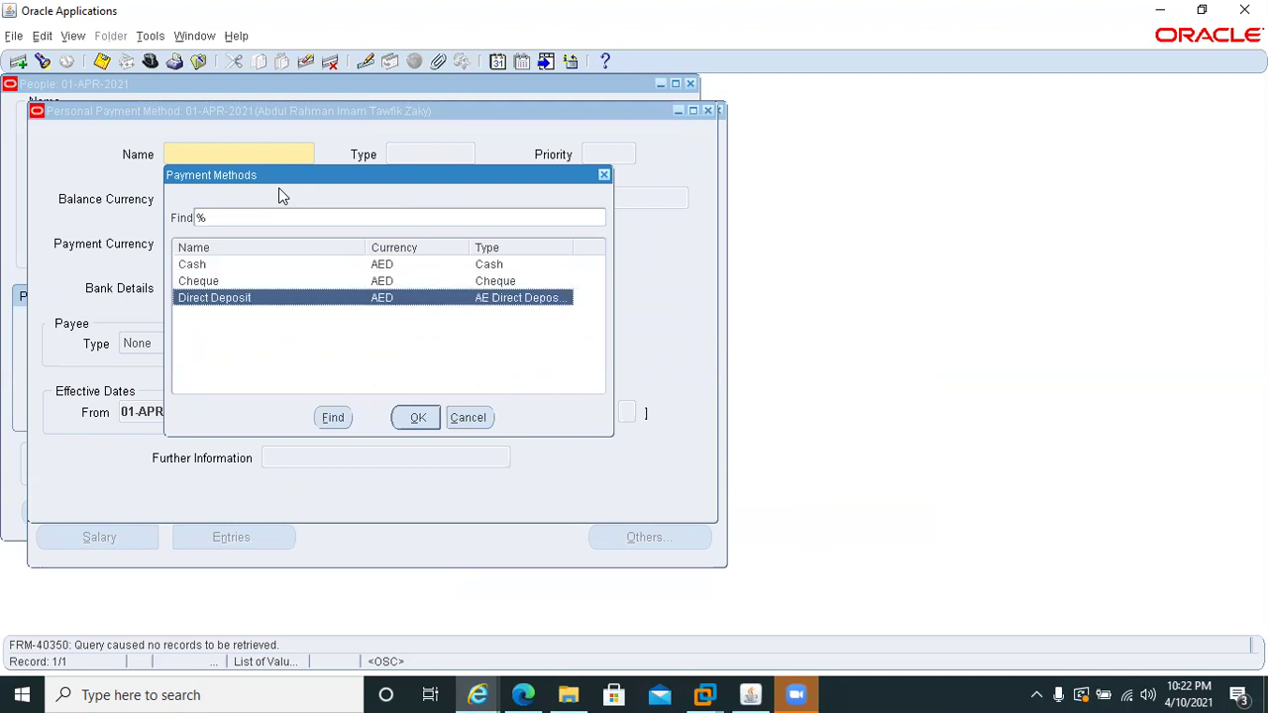
key(Return)
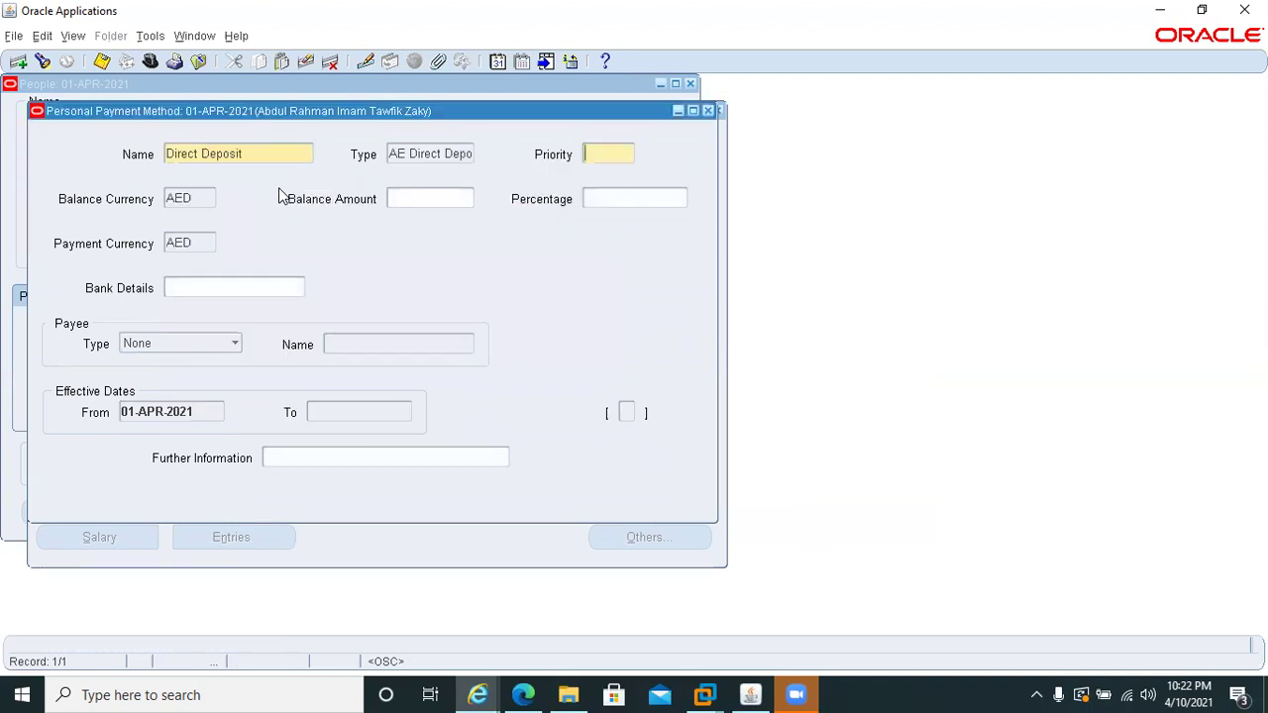
text(1)
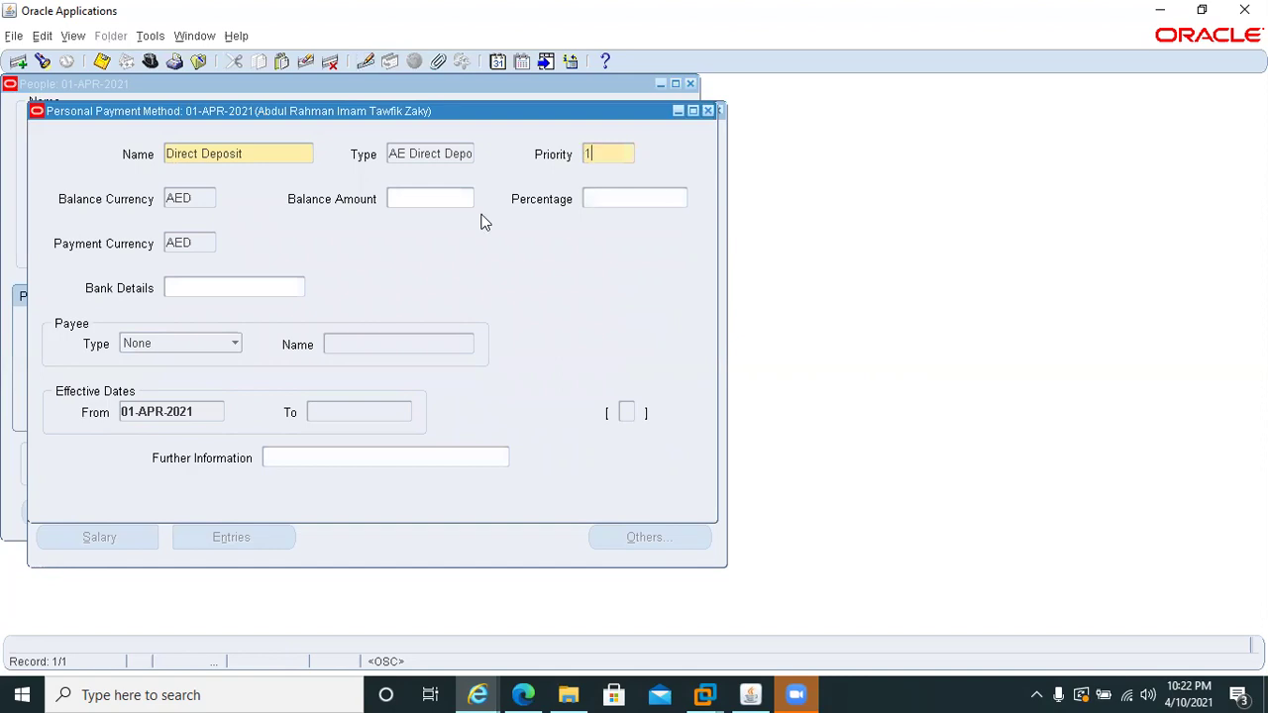
click(632, 200)
text(100)
key(Tab)
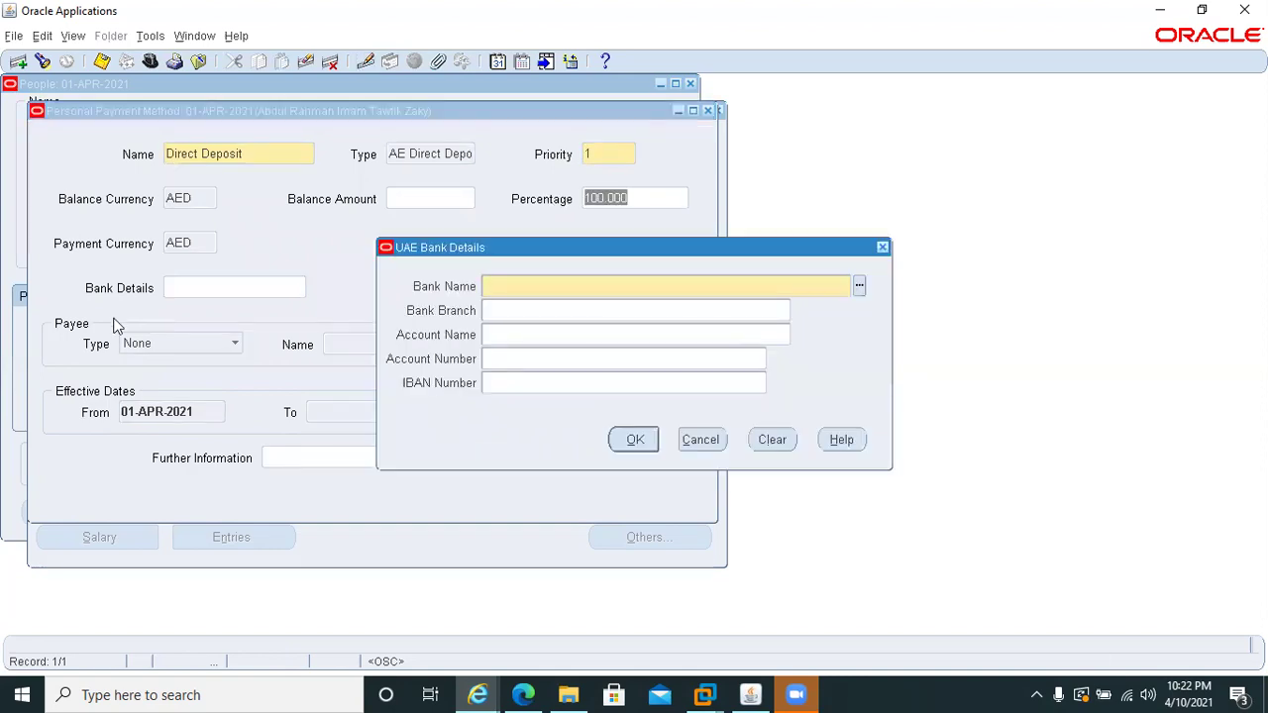
- Choose Dubai Islamic Bank with the DIB Al Ain Branch in the UAE bank details
click(858, 286)
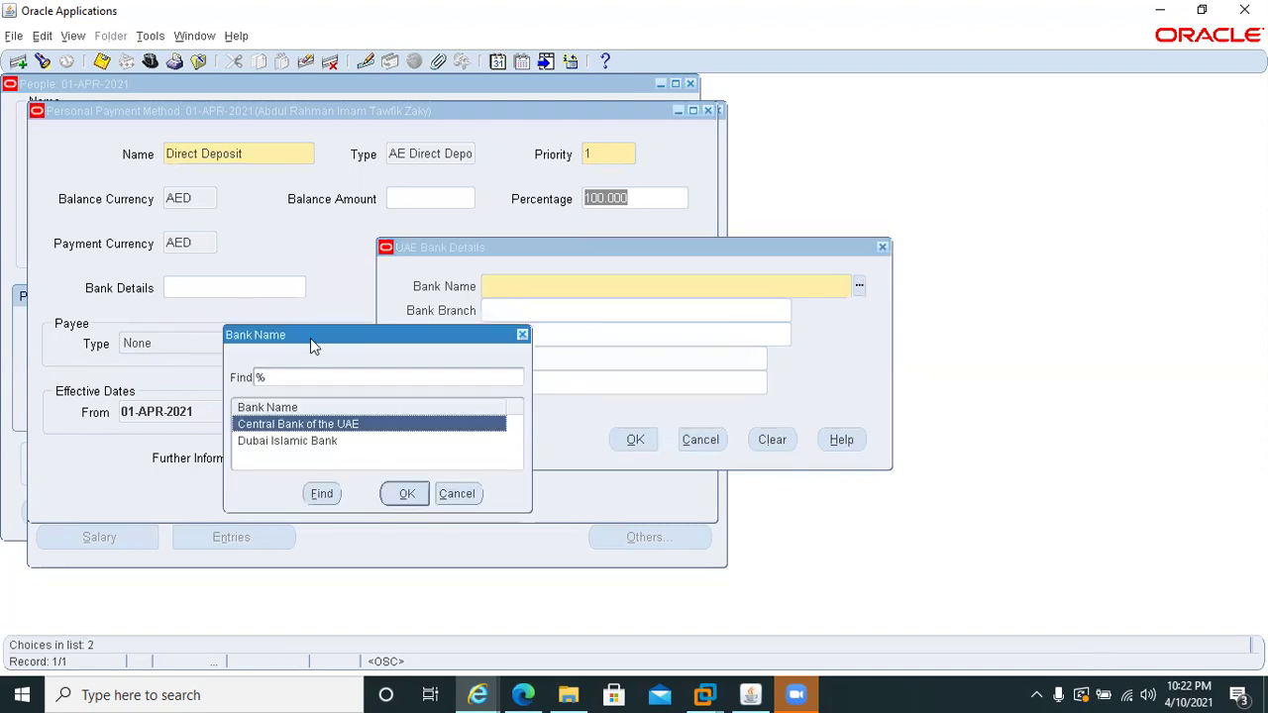
click(271, 441)
click(400, 498)
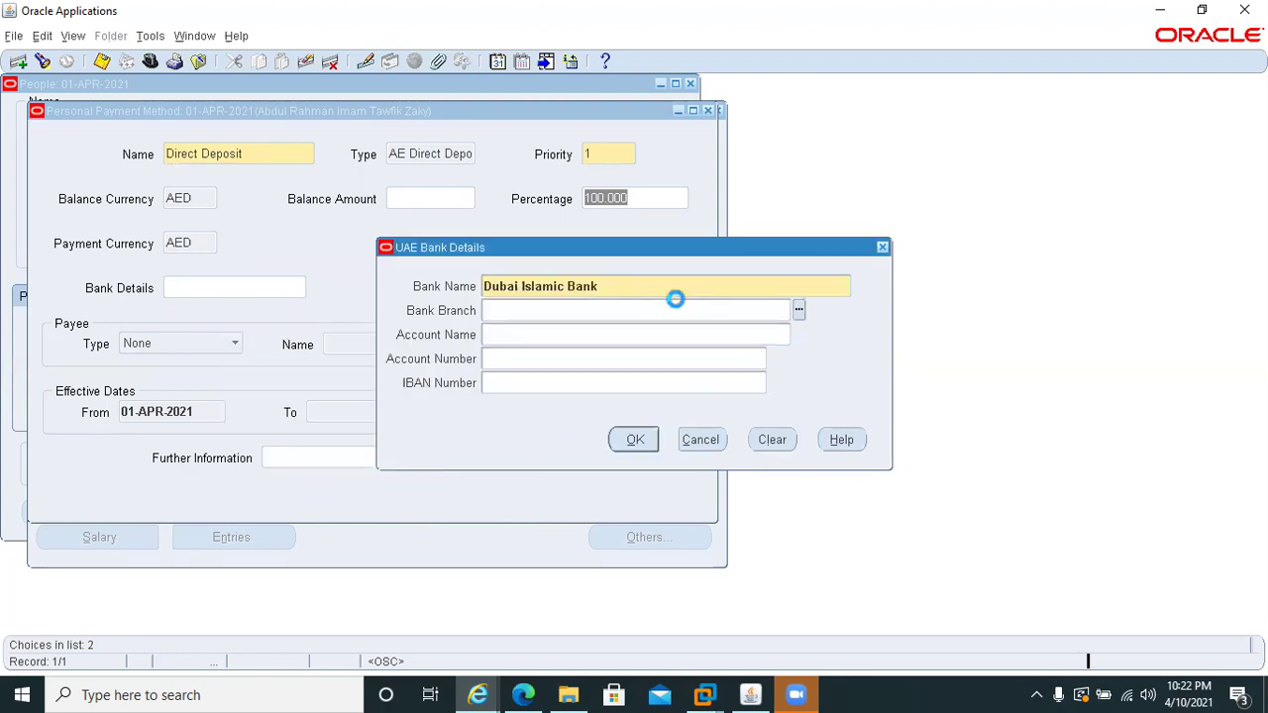
double_click(265, 442)
- Enter the account holder's name and the account number
click(503, 335)
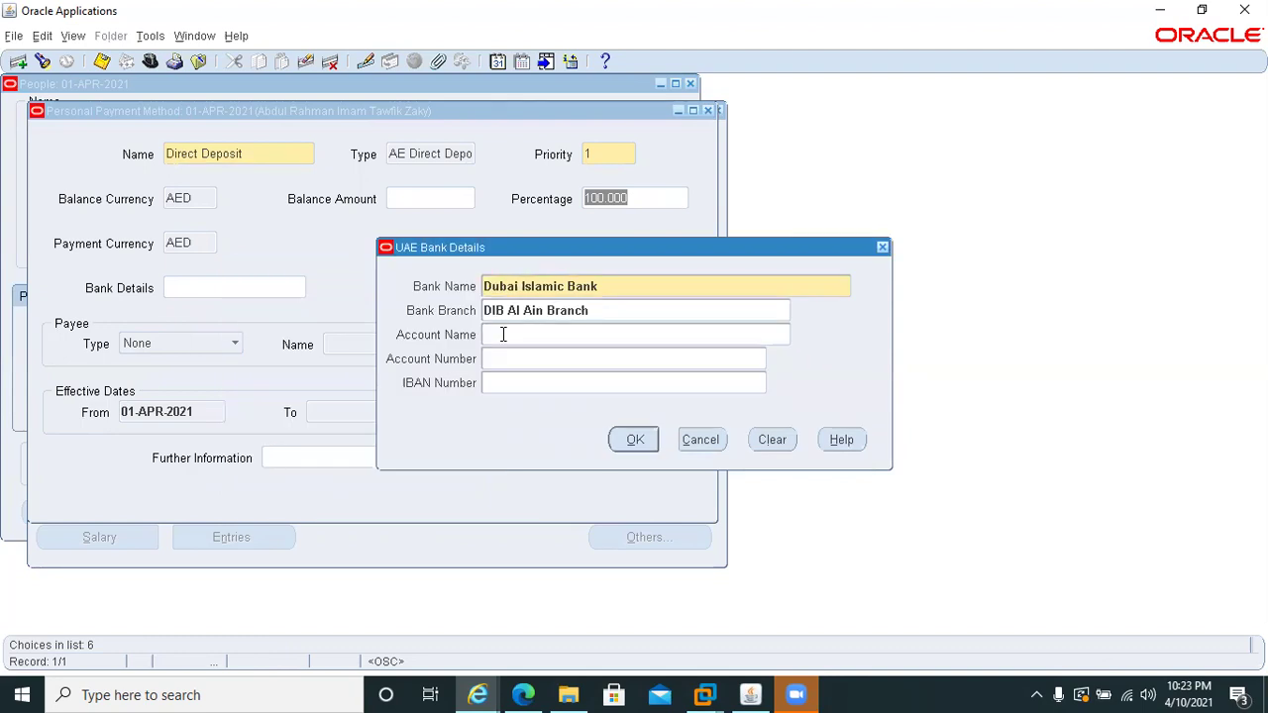
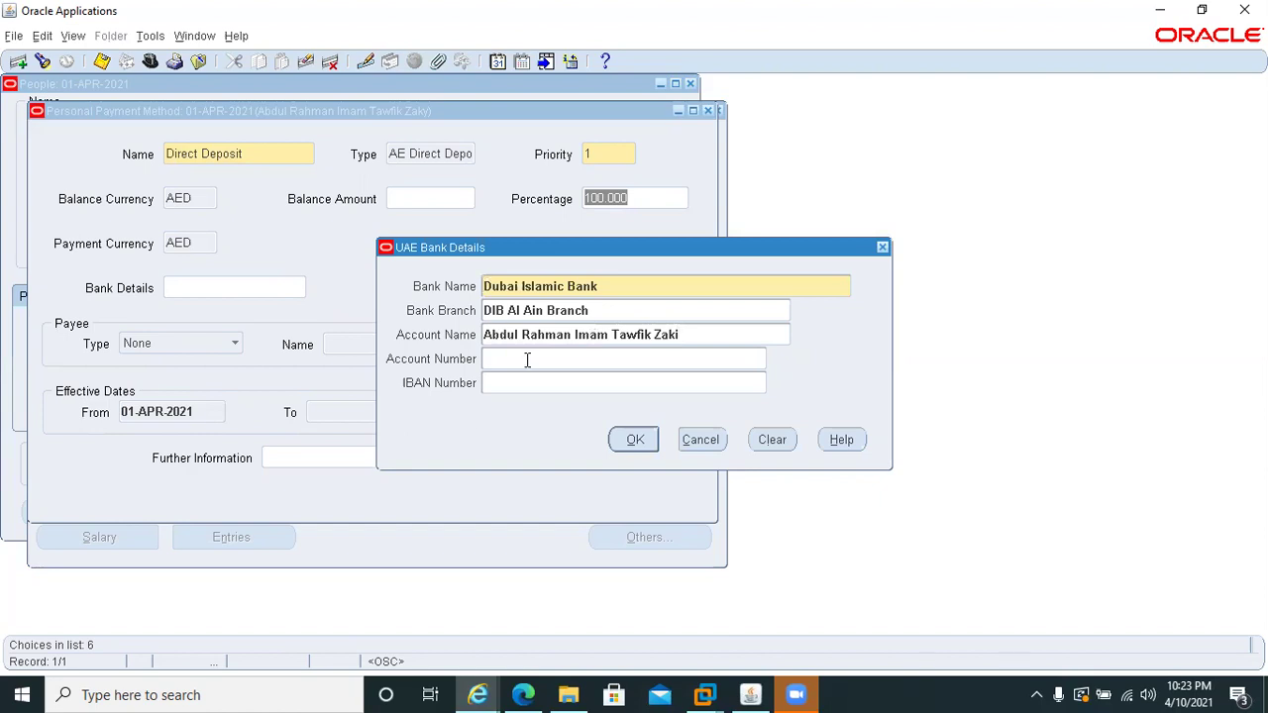
- Enter the IBAN, then fix the format error by adding the AE prefix and trimming extra digits
click(523, 383)
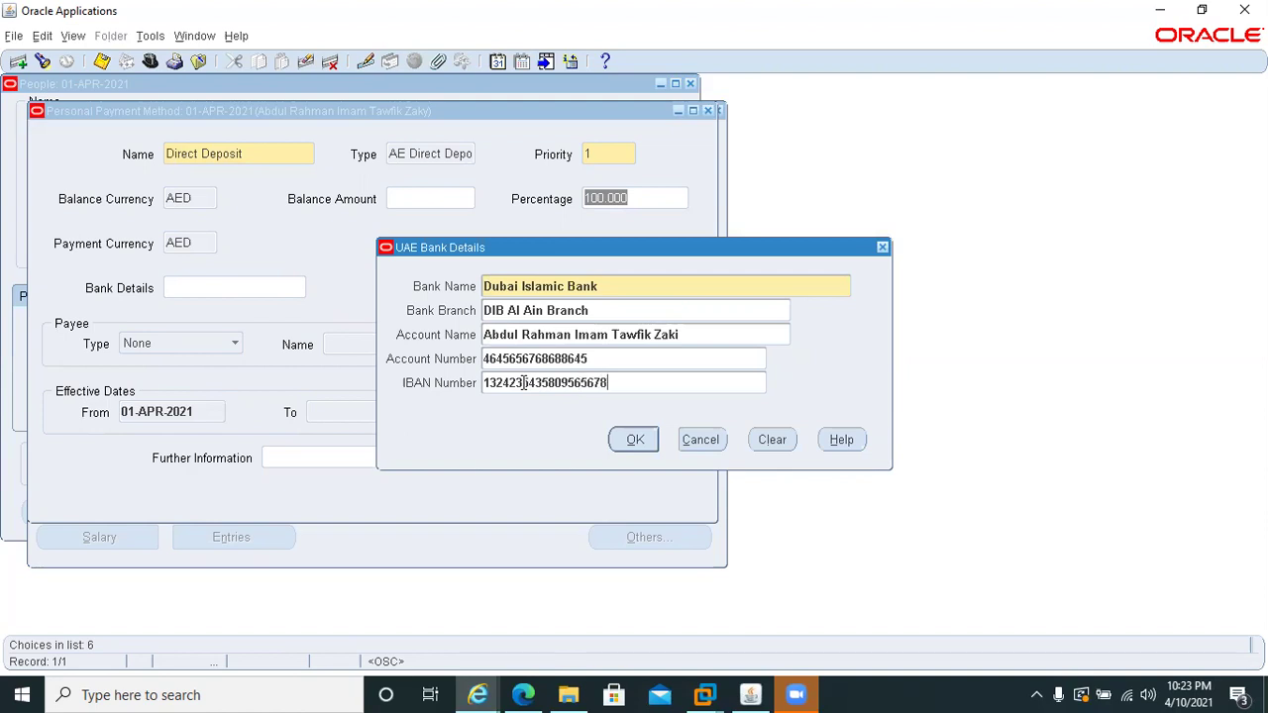
click(639, 446)
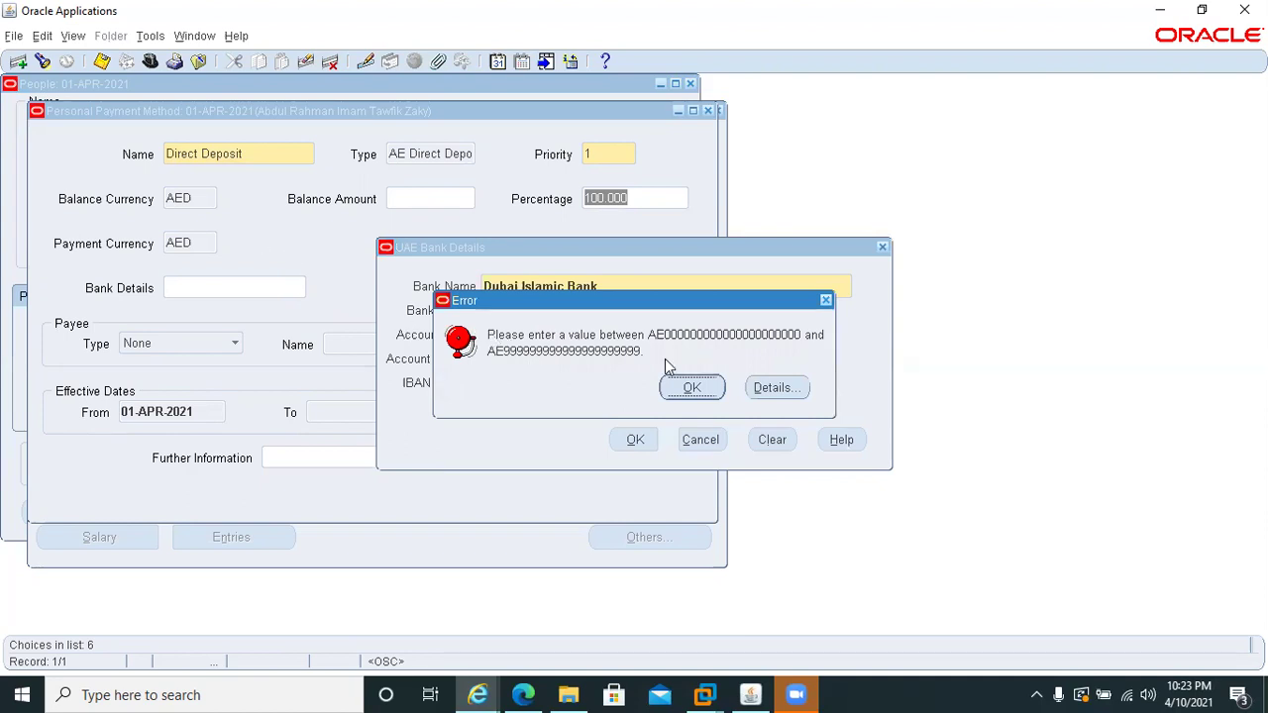
click(691, 385)
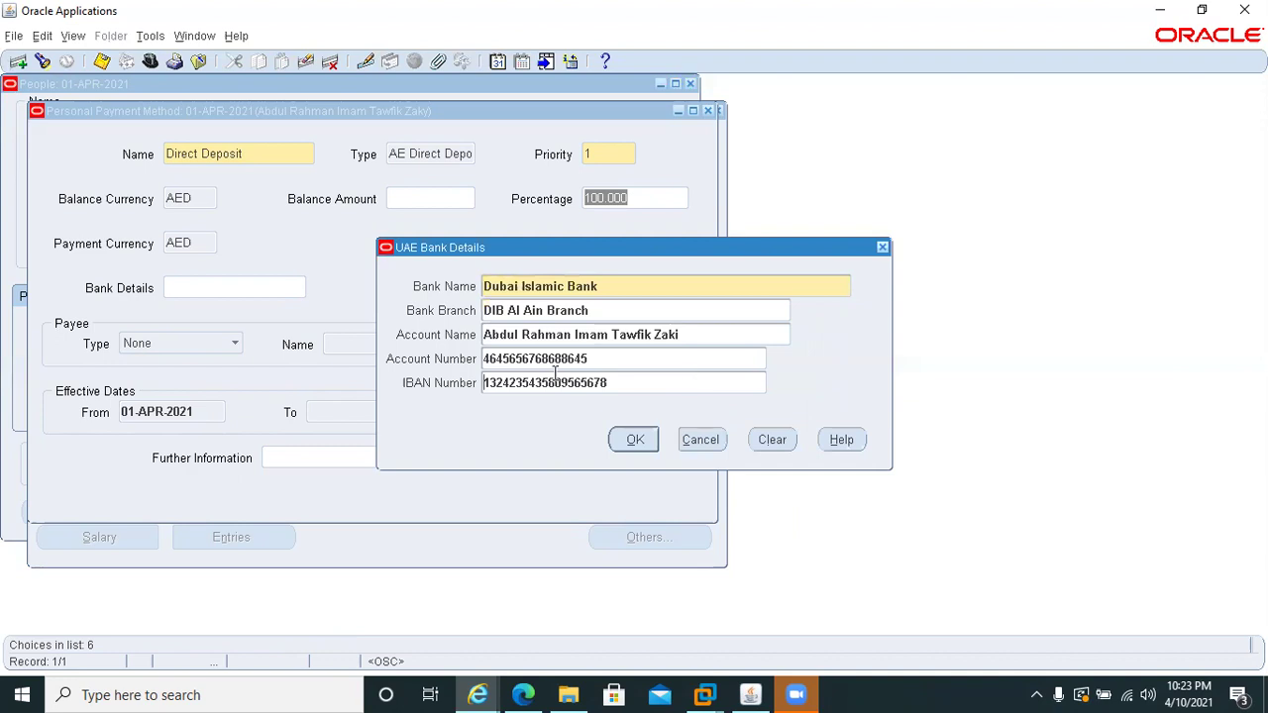
text(AE)
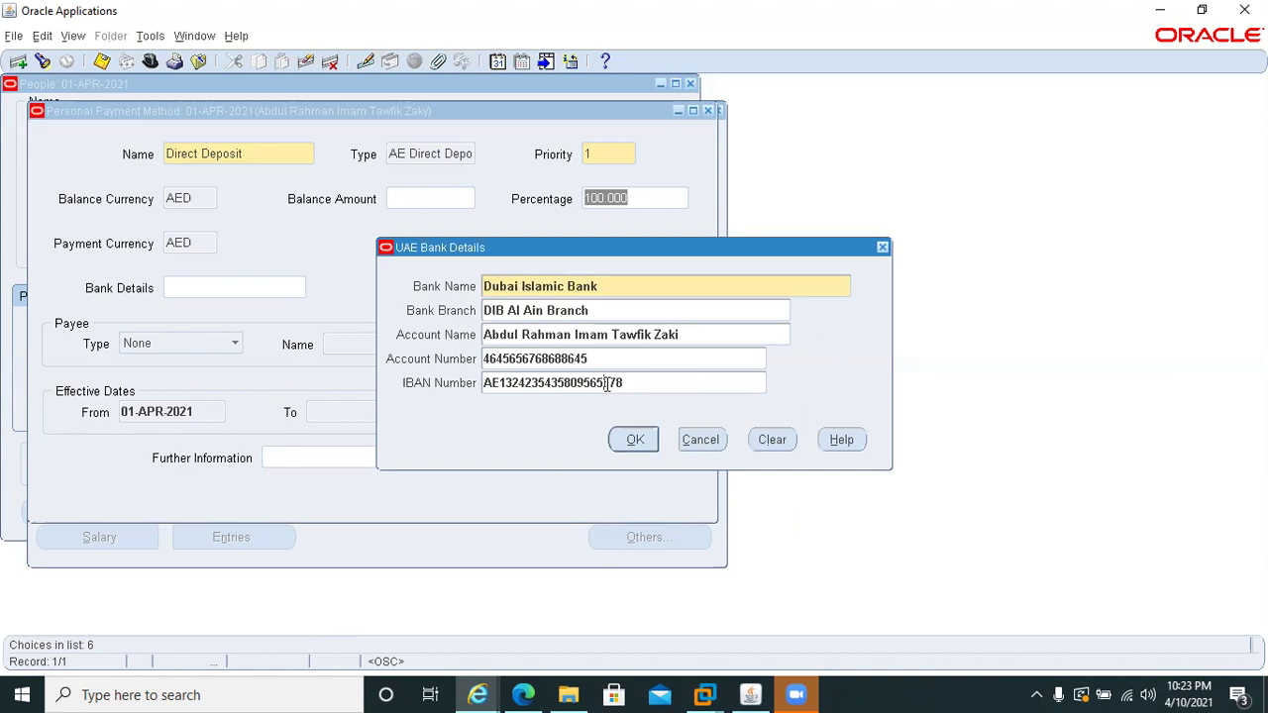
key(BackSpace)
key(BackSpace)
key(BackSpace)
- Accept the UAE bank details and leave Further Payment Method Information unchanged
click(634, 442)
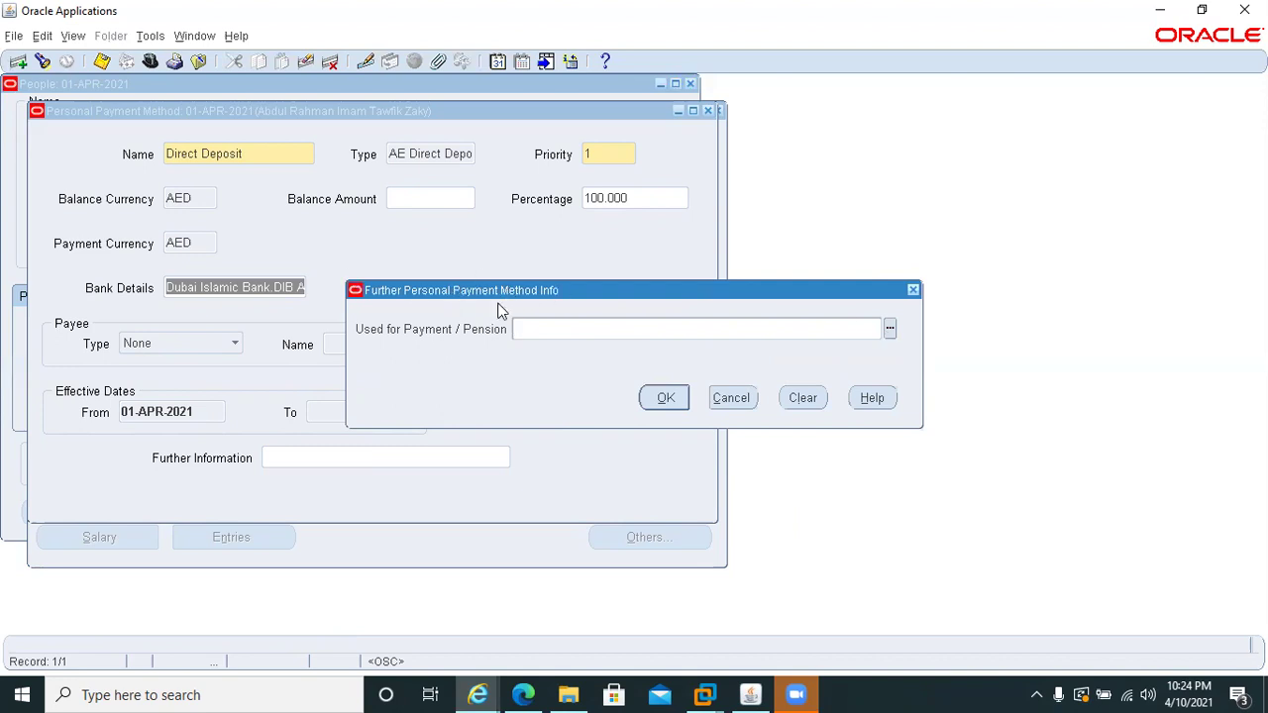
click(886, 327)
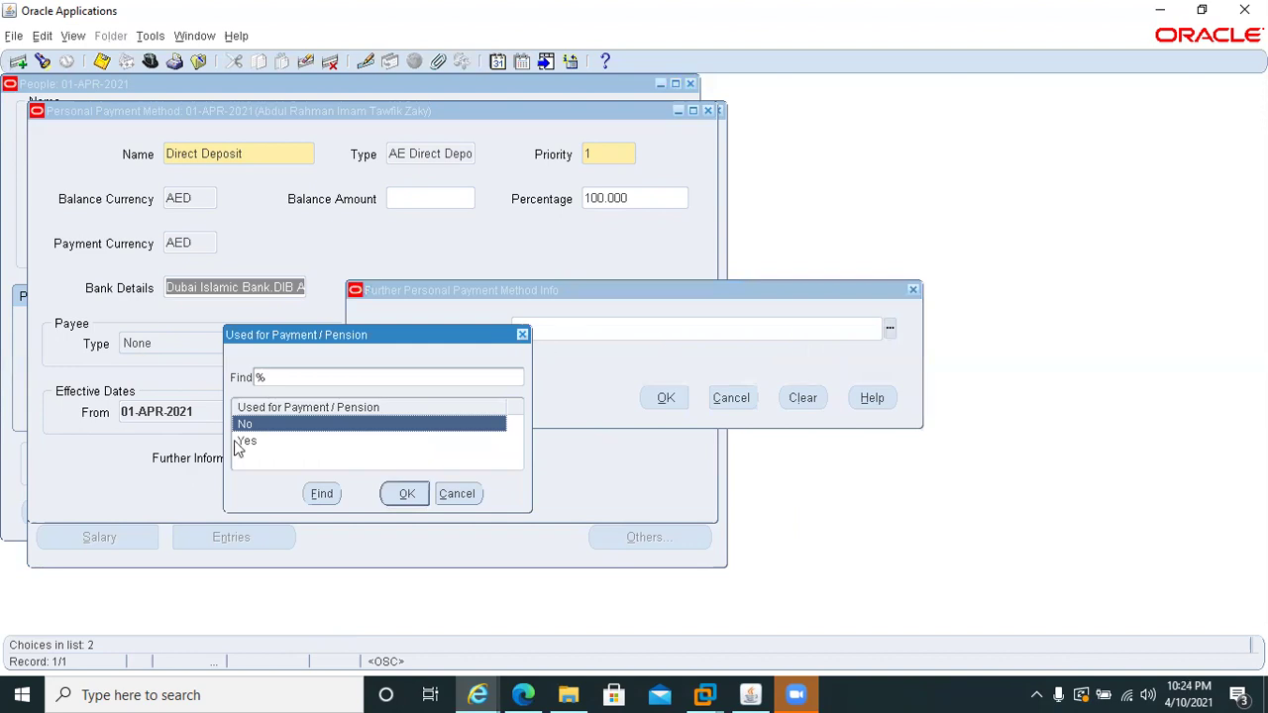
click(454, 495)
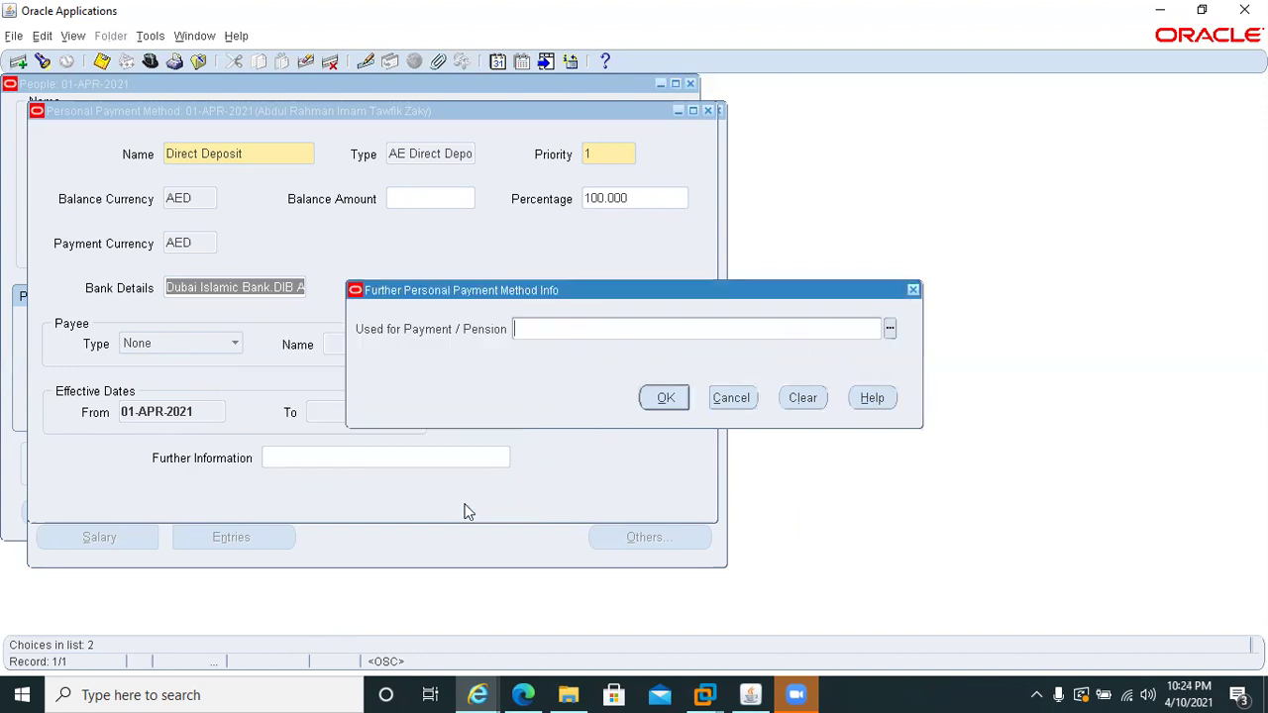
click(731, 397)
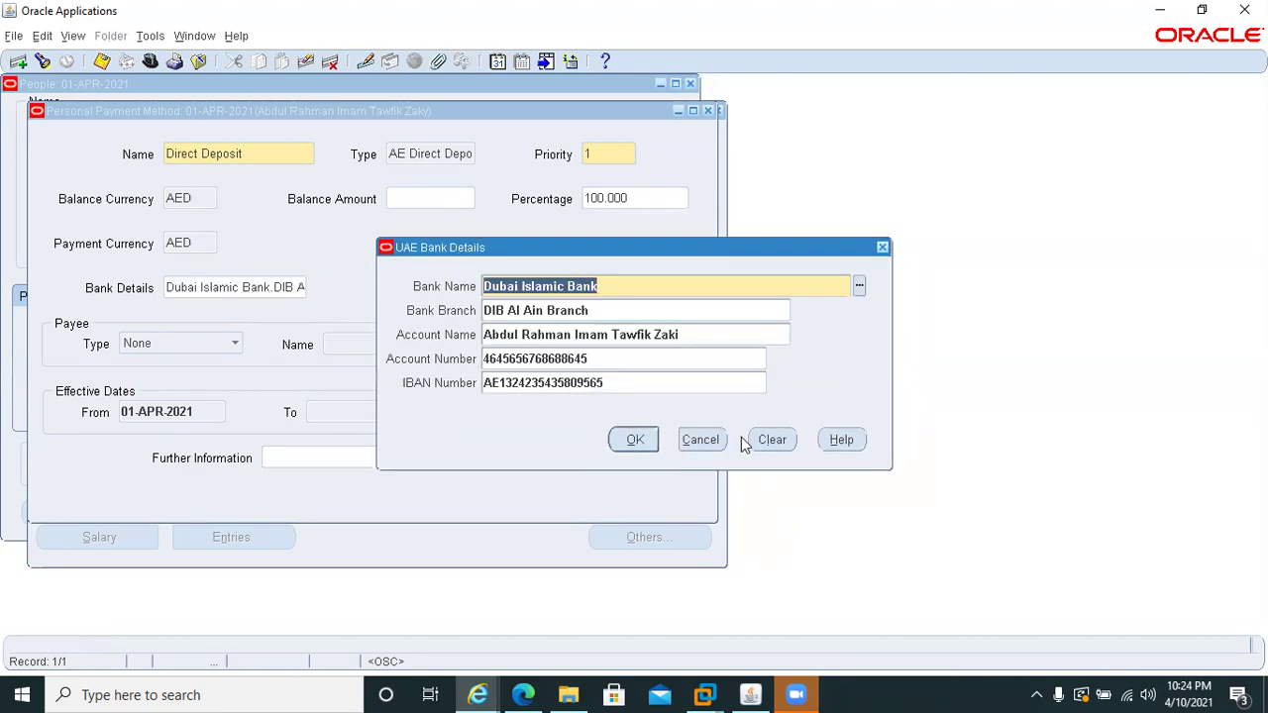
click(620, 443)
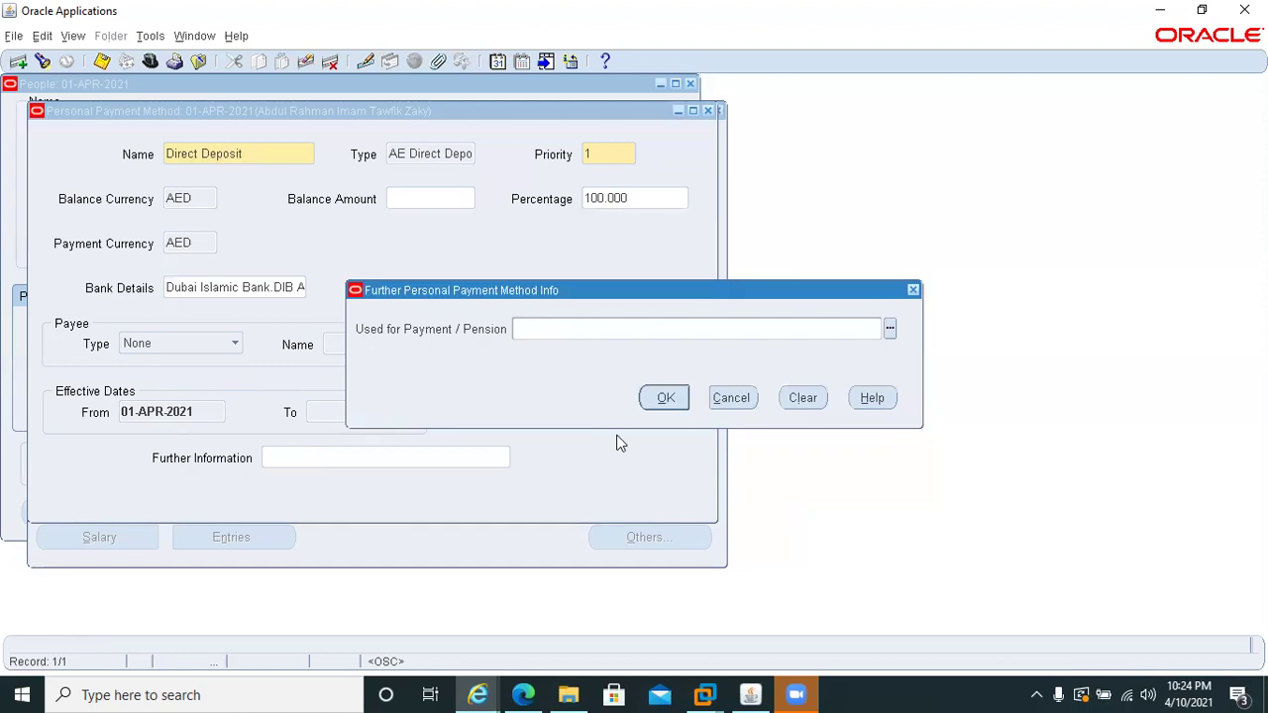
click(669, 402)
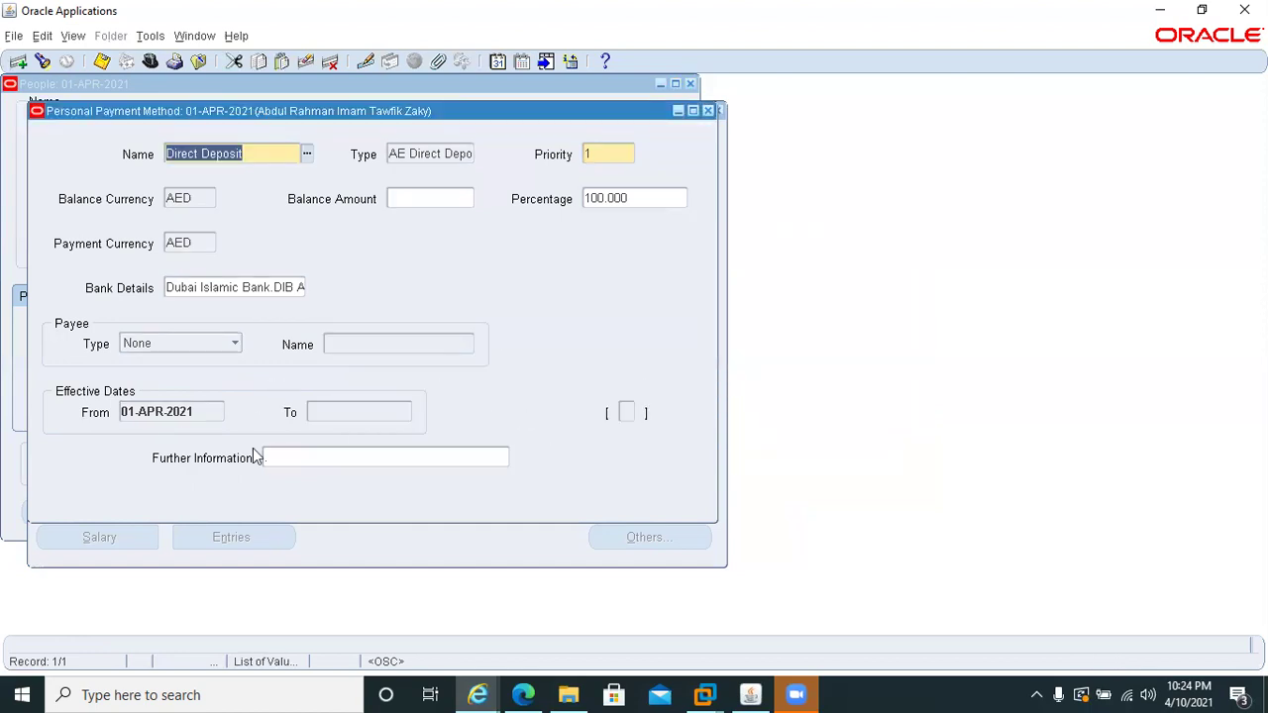
- Close the bank details window and save the Direct Deposit payment method record
click(308, 458)
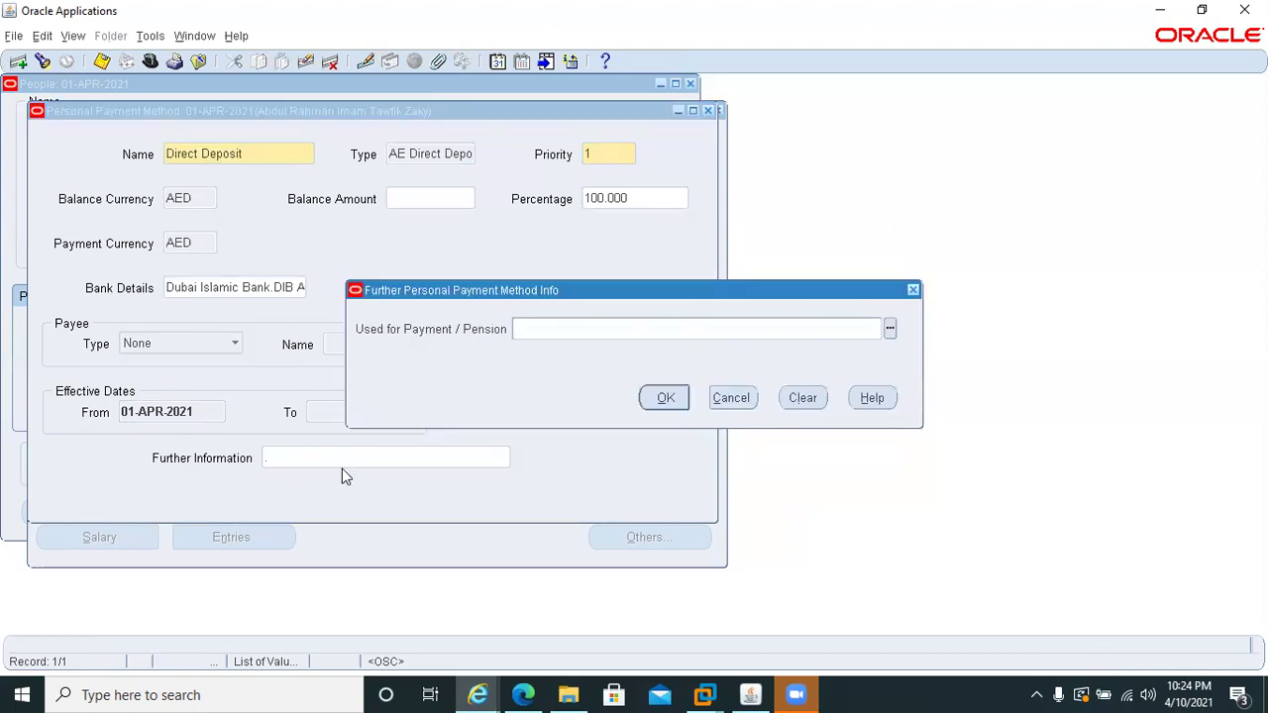
click(731, 397)
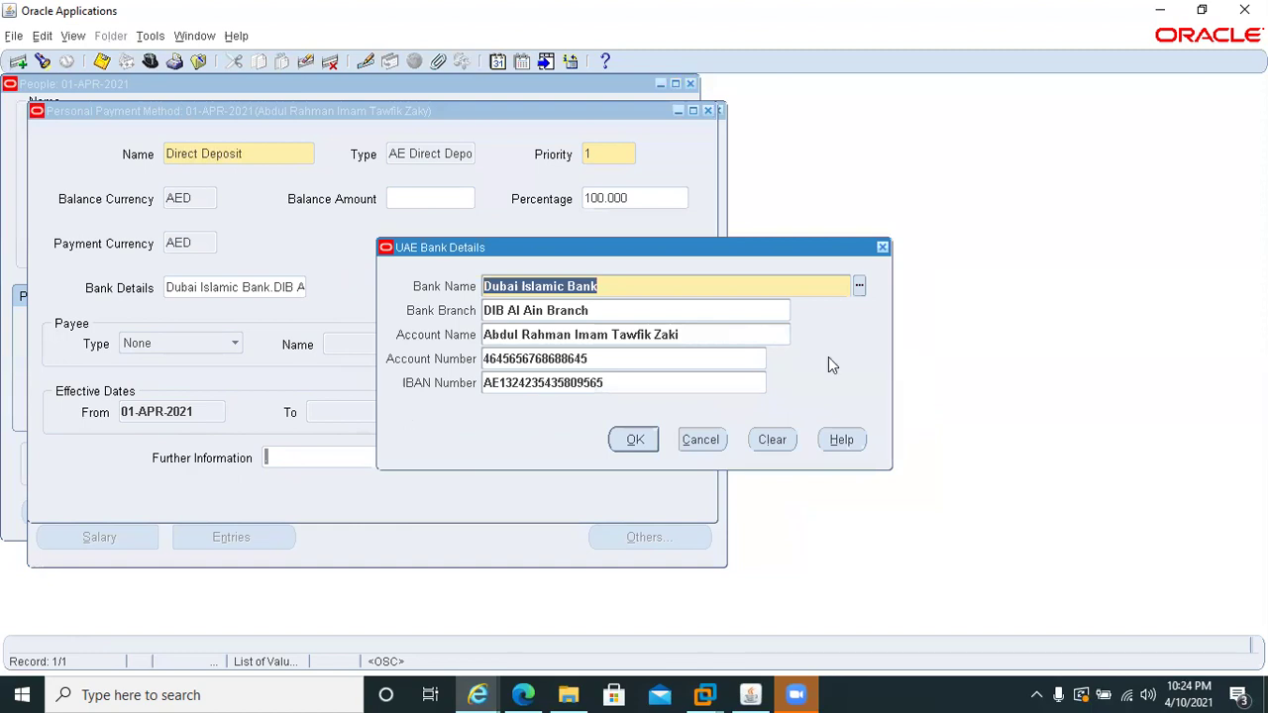
click(882, 247)
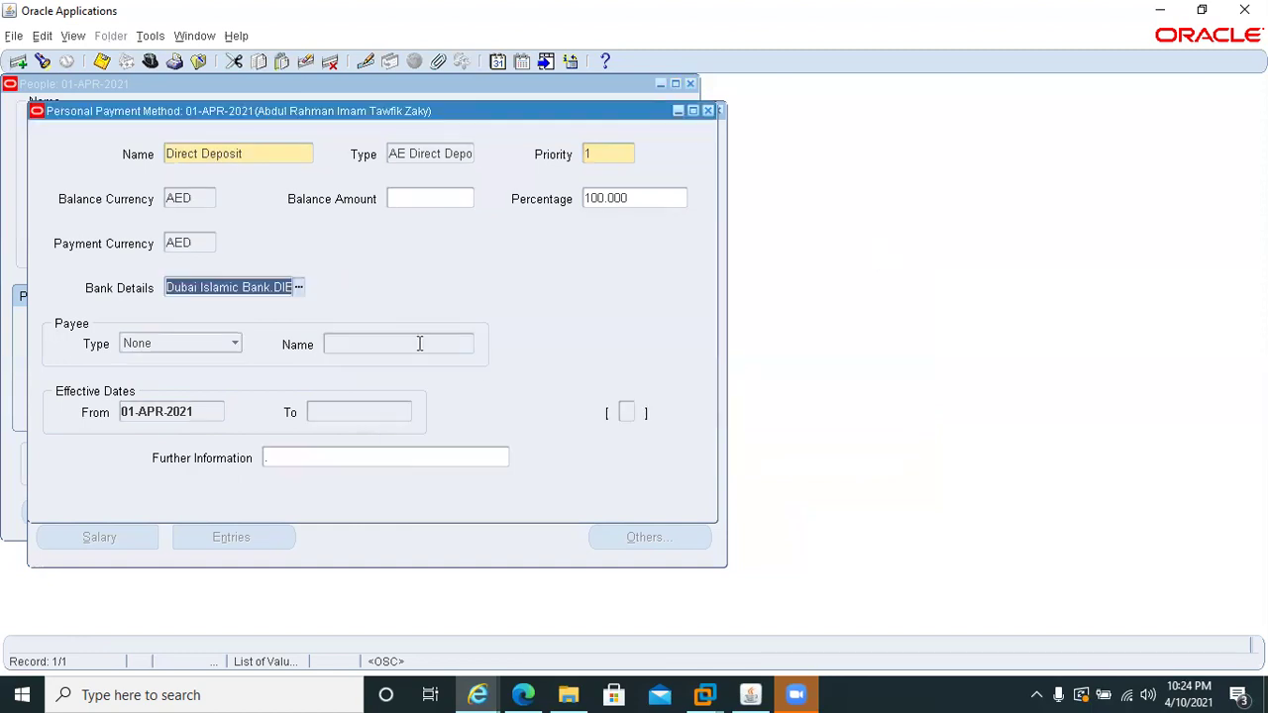
key(ctrl+s)
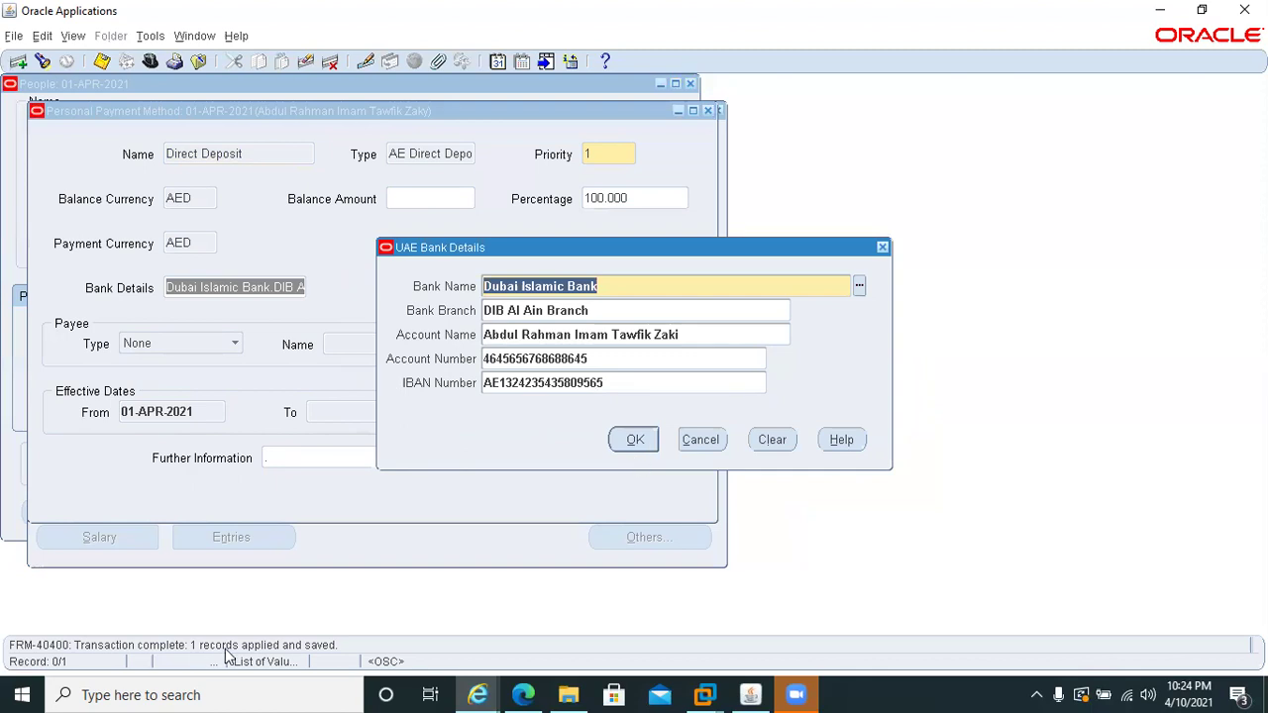
click(639, 439)
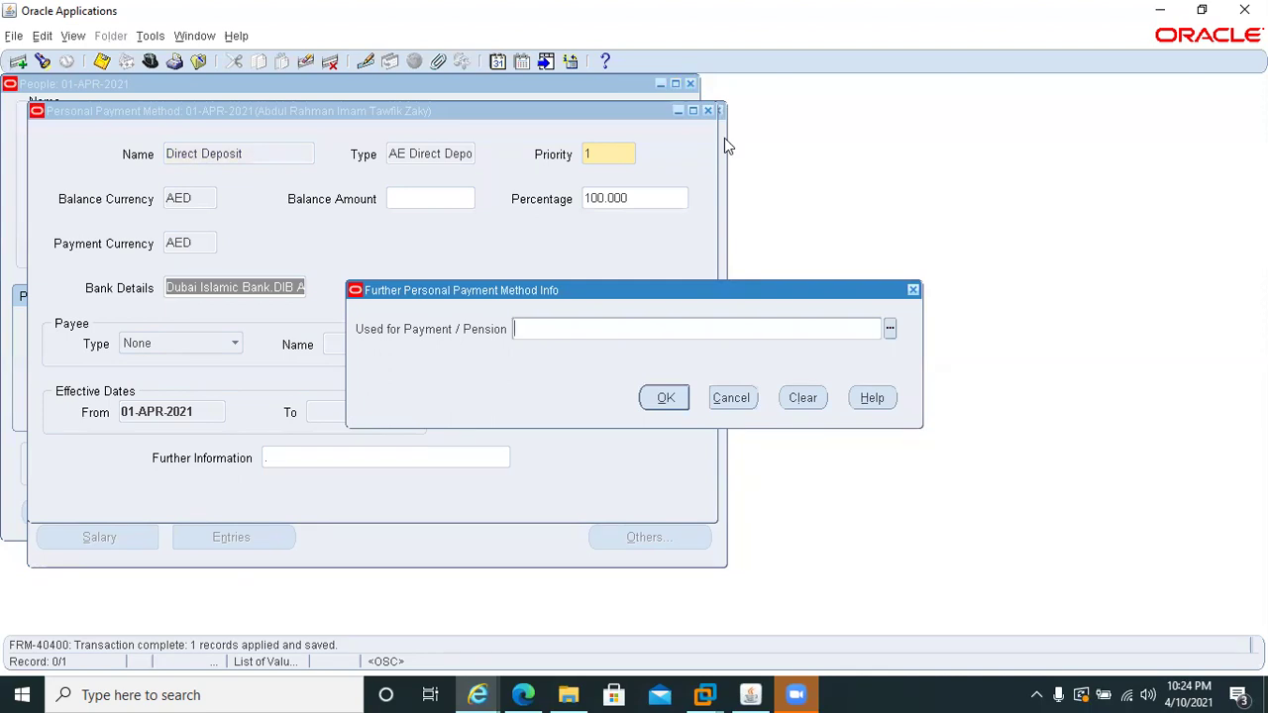
key(Return)
- Close the Personal Payment Method, Assignment and People windows
click(707, 111)
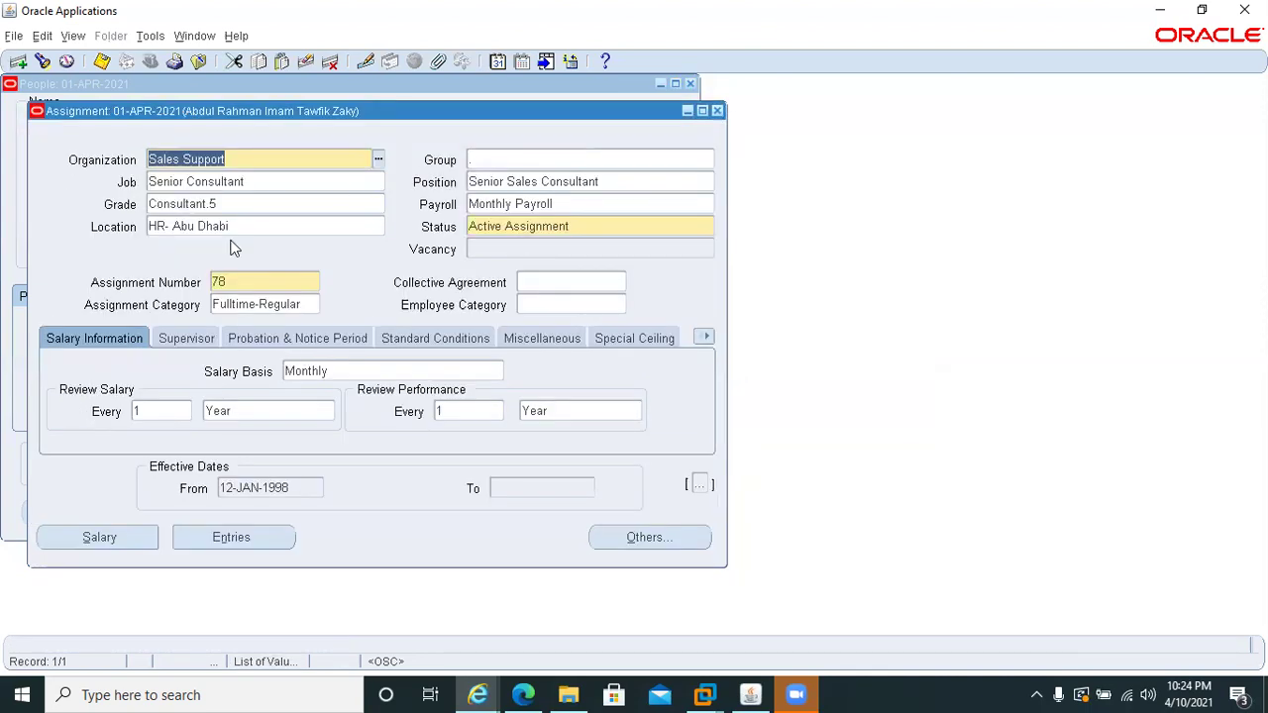
click(717, 111)
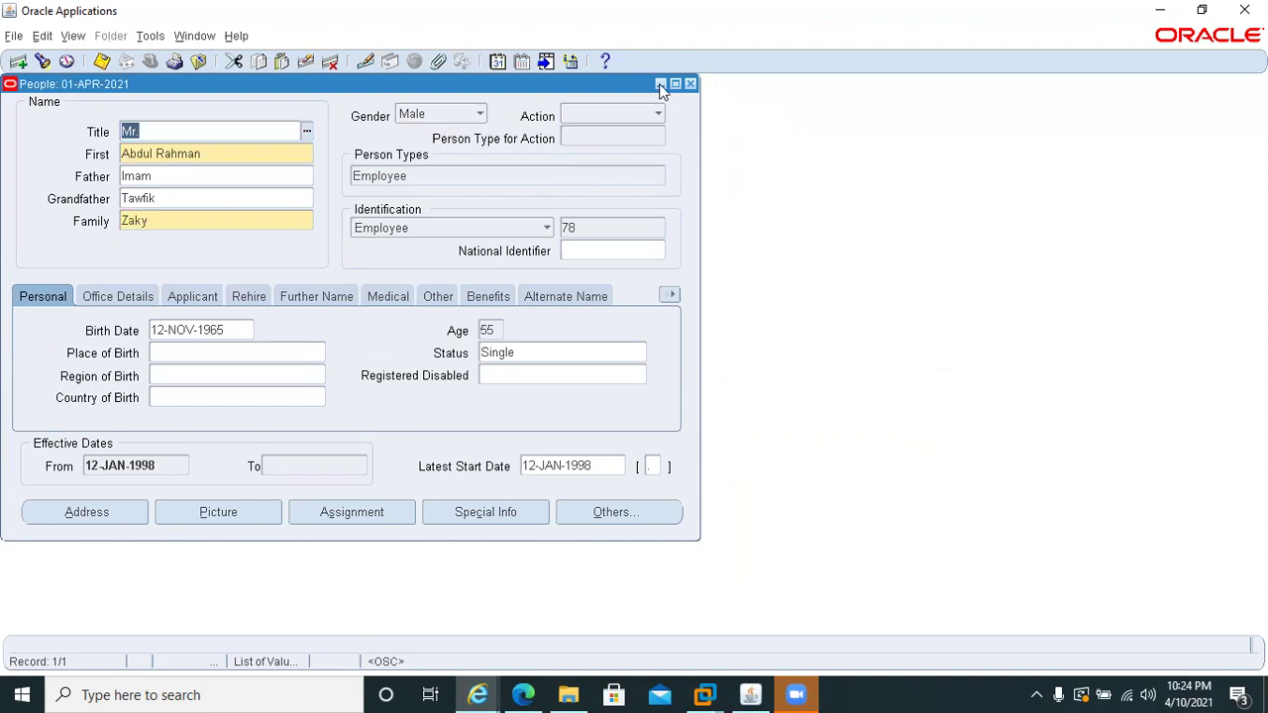
click(691, 85)
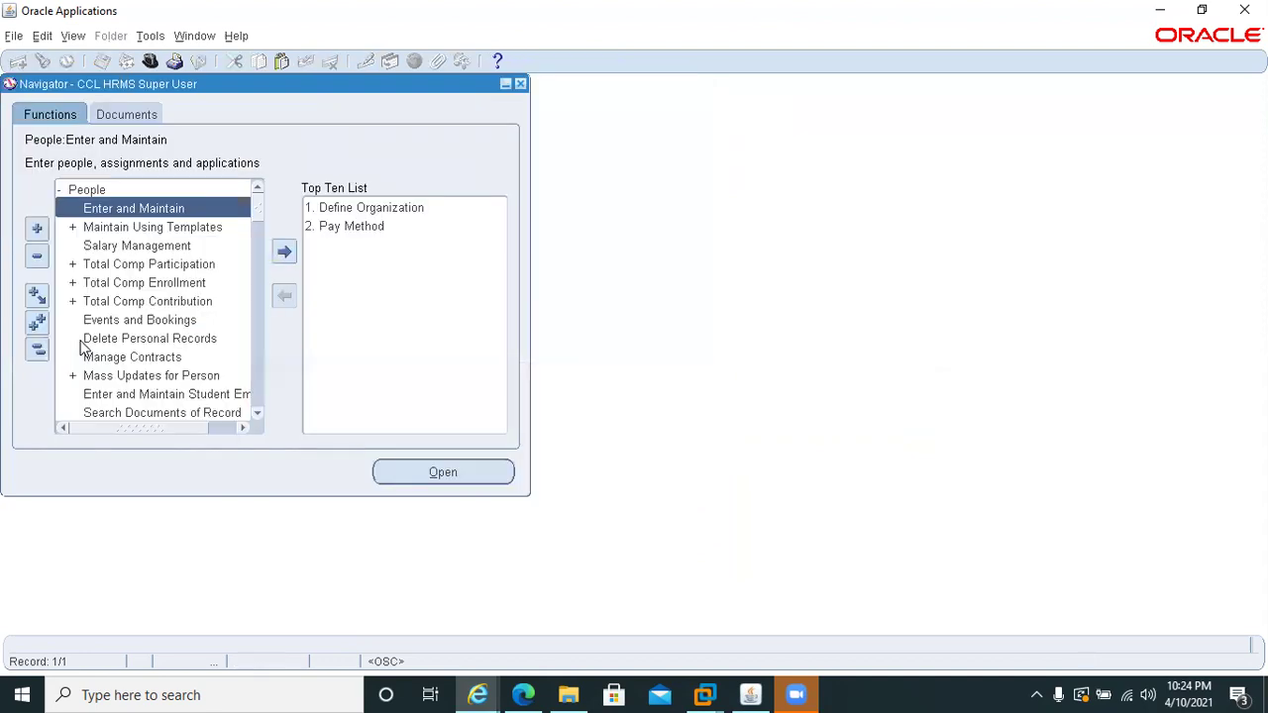
- Collapse the Navigator tree, expand Payroll, and select Payment Methods
double_click(61, 191)
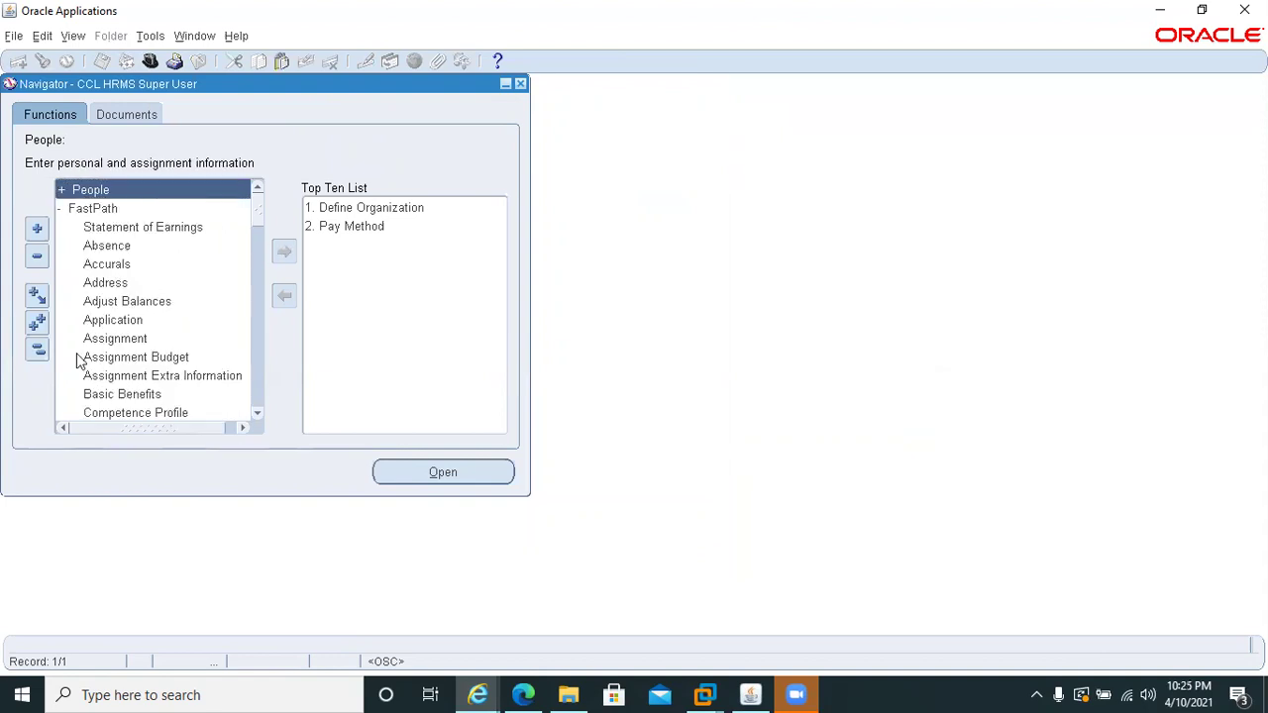
click(37, 351)
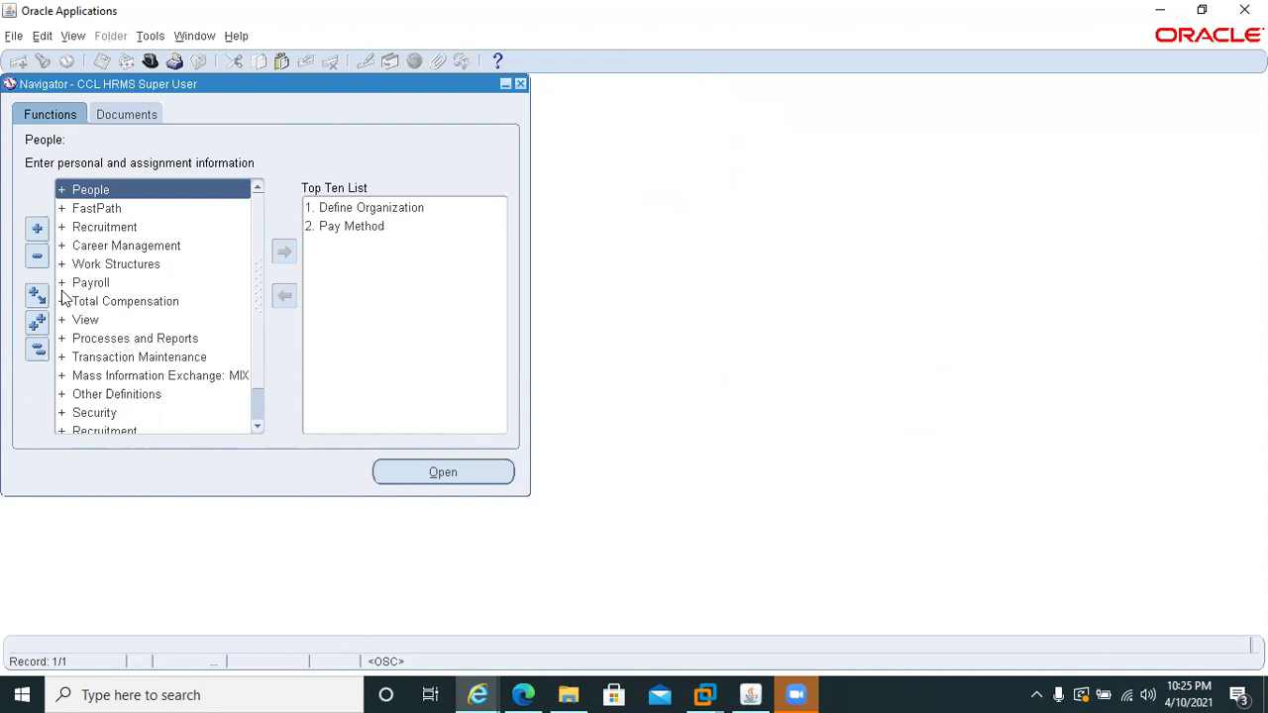
double_click(60, 287)
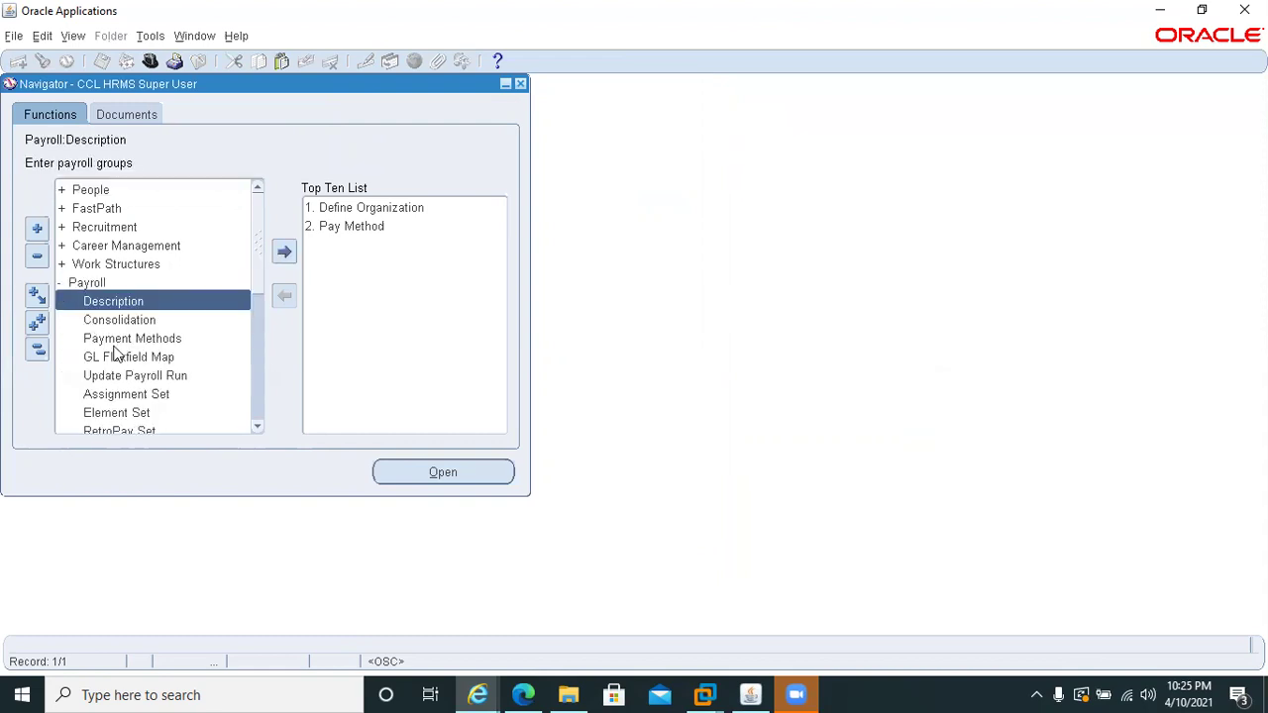
click(101, 342)
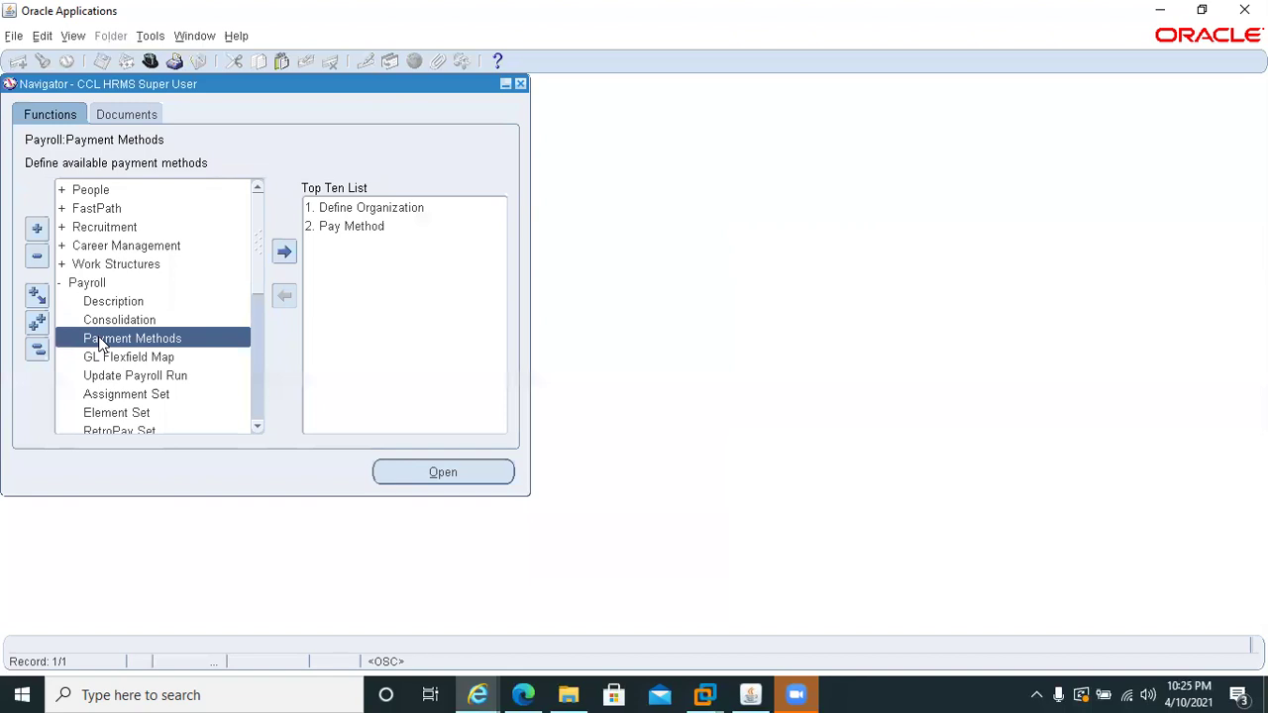